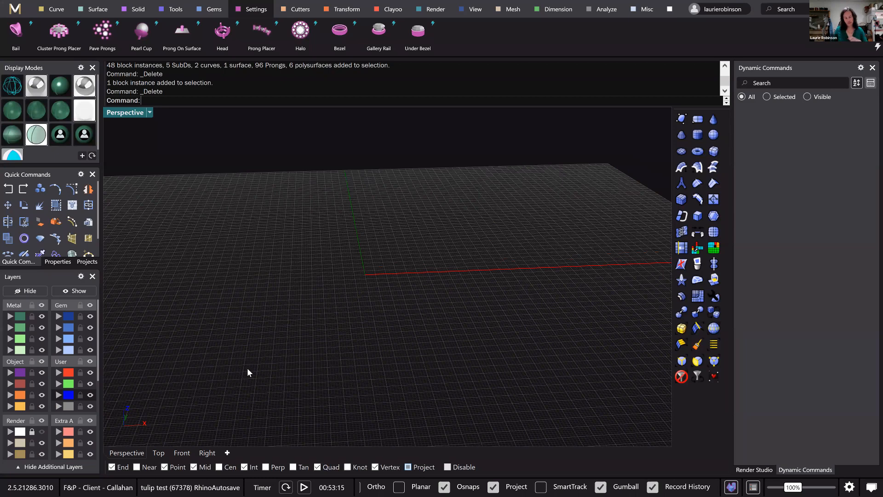
- Examine the tulip reference drawing up close in the perspective view
{"action": "right_click_drag", "start_coordinate": [248, 369], "coordinate": [230, 371]}
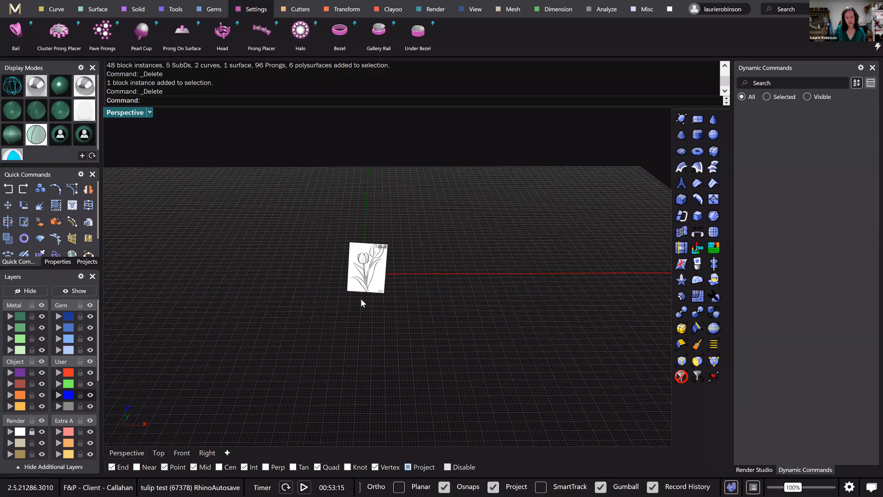
{"action": "scroll", "coordinate": [364, 256], "scroll_direction": "up", "scroll_amount": 1}
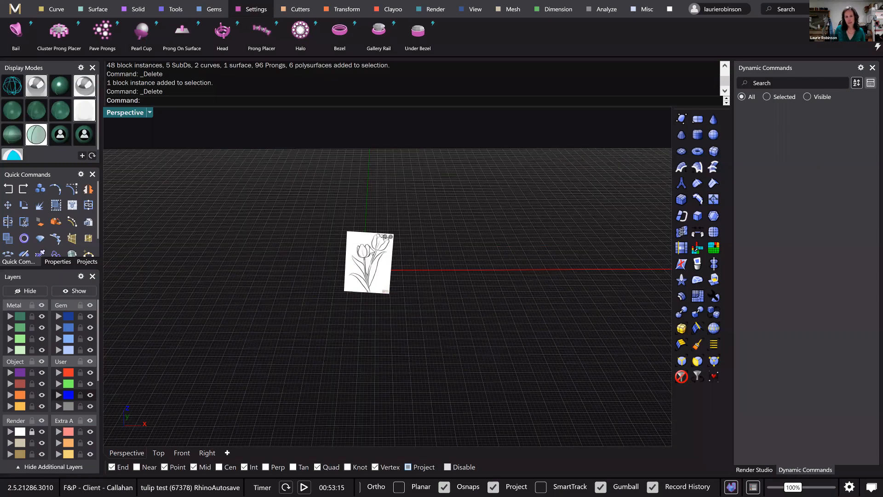
{"action": "scroll", "coordinate": [371, 251], "scroll_direction": "up", "scroll_amount": 2}
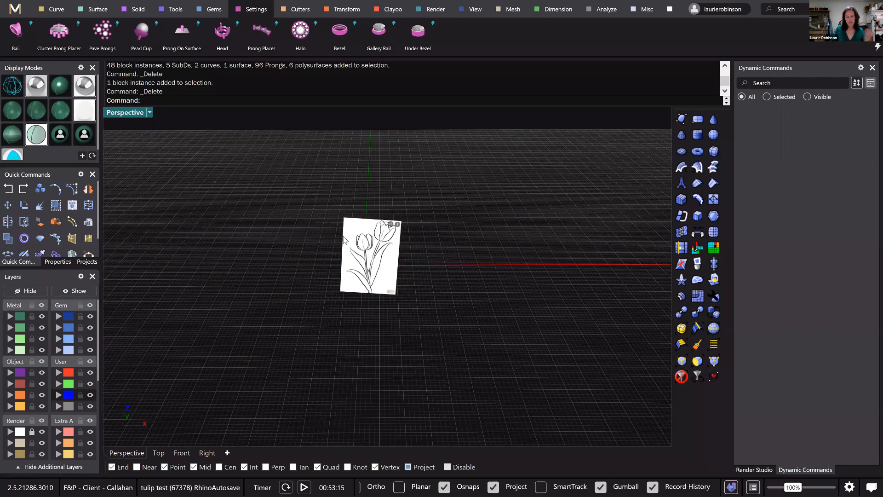
{"action": "scroll", "coordinate": [344, 239], "scroll_direction": "up", "scroll_amount": 1}
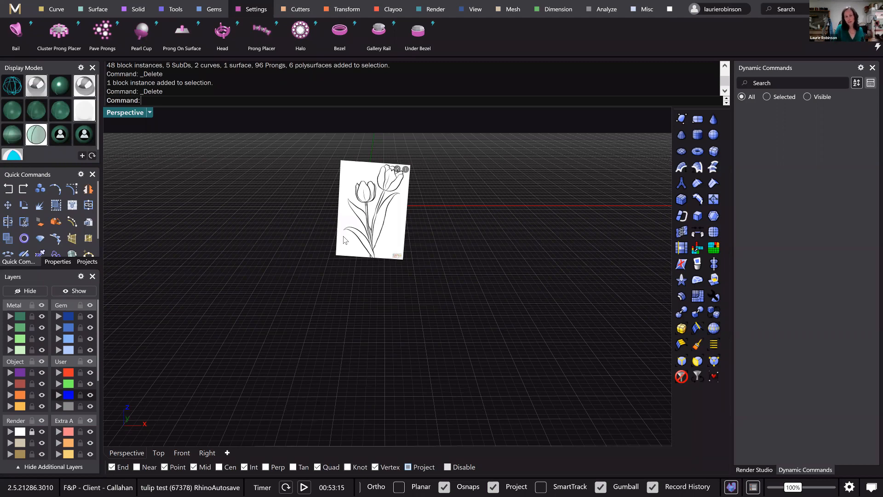
{"action": "scroll", "coordinate": [344, 239], "scroll_direction": "up", "scroll_amount": 3}
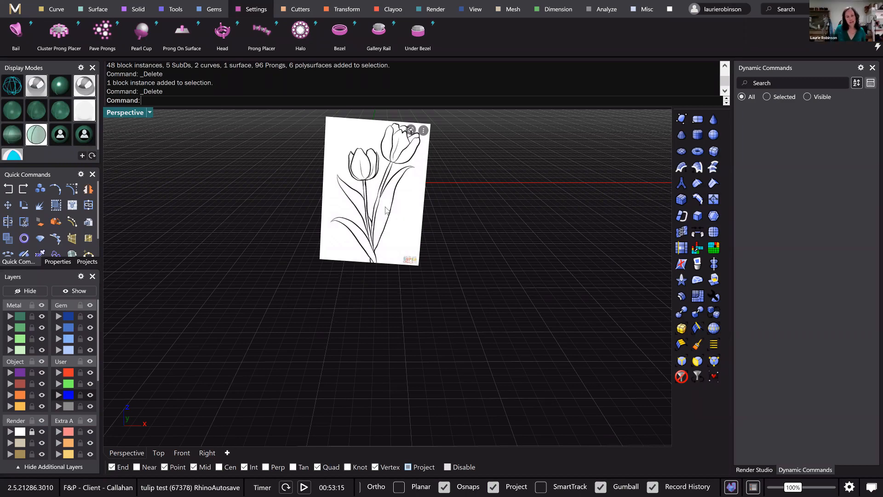
{"action": "scroll", "coordinate": [386, 208], "scroll_direction": "up", "scroll_amount": 1}
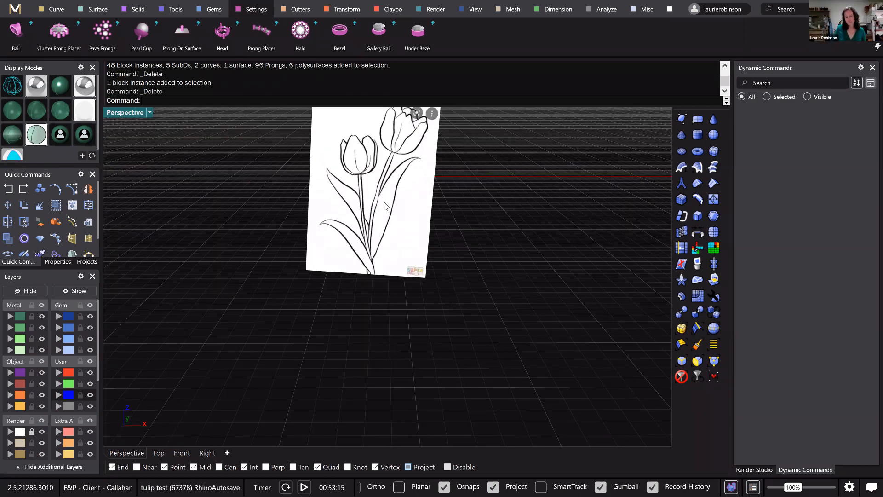
{"action": "right_click_drag", "start_coordinate": [385, 205], "coordinate": [399, 232]}
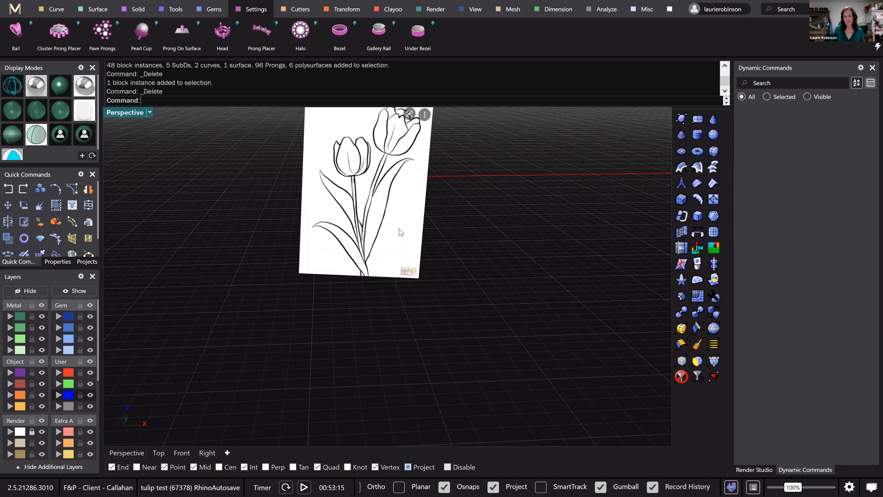
{"action": "scroll", "coordinate": [436, 222], "scroll_direction": "up", "scroll_amount": 1}
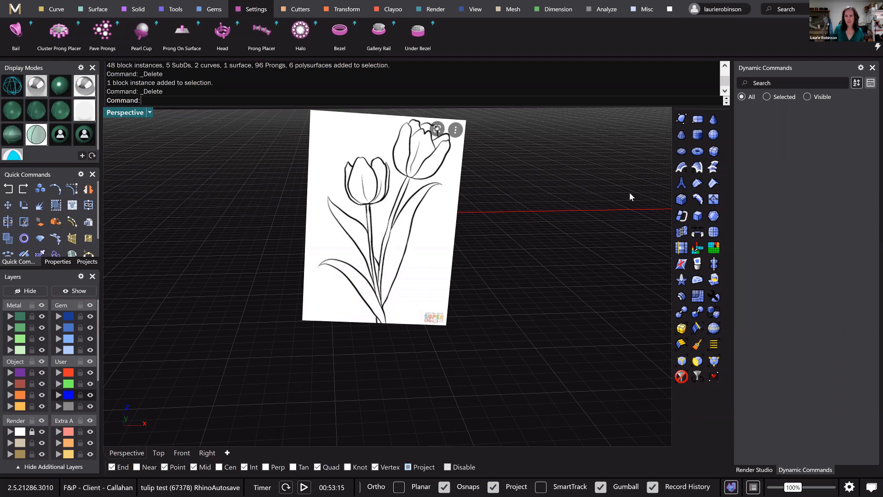
{"action": "left_click", "coordinate": [682, 136]}
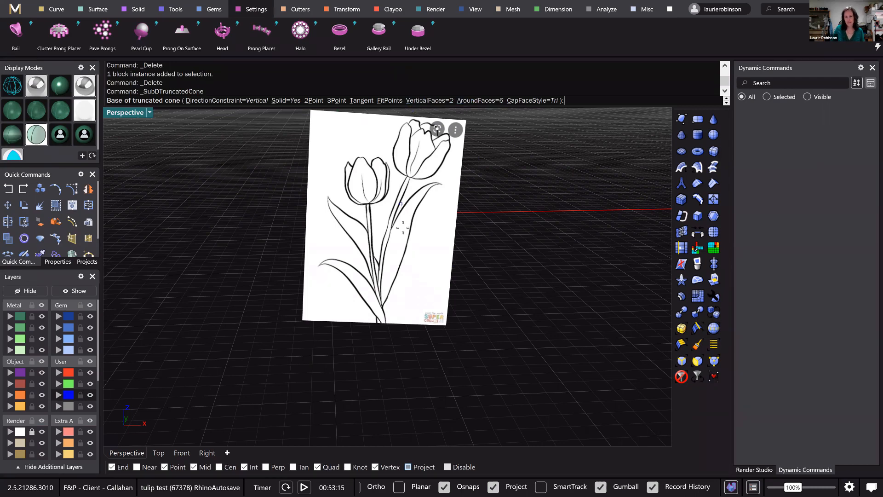
{"action": "type", "text": "o"}
{"action": "key", "text": "Return"}
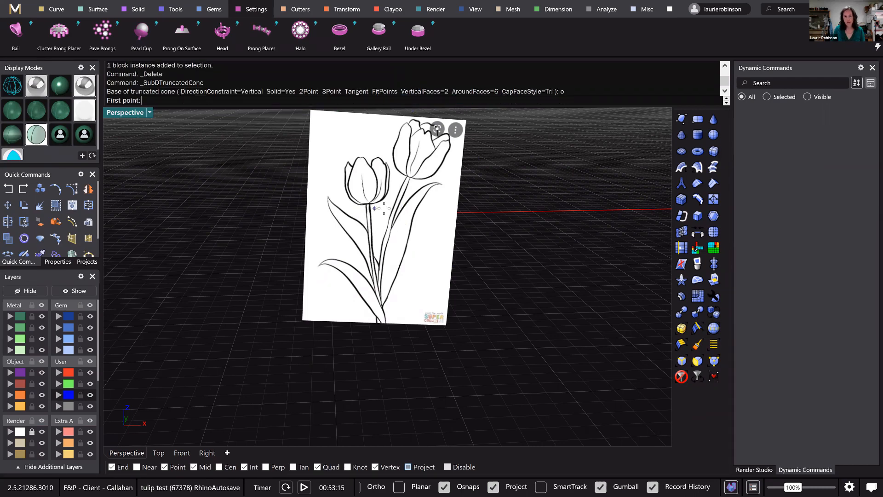
{"action": "right_click_drag", "start_coordinate": [368, 224], "coordinate": [363, 253]}
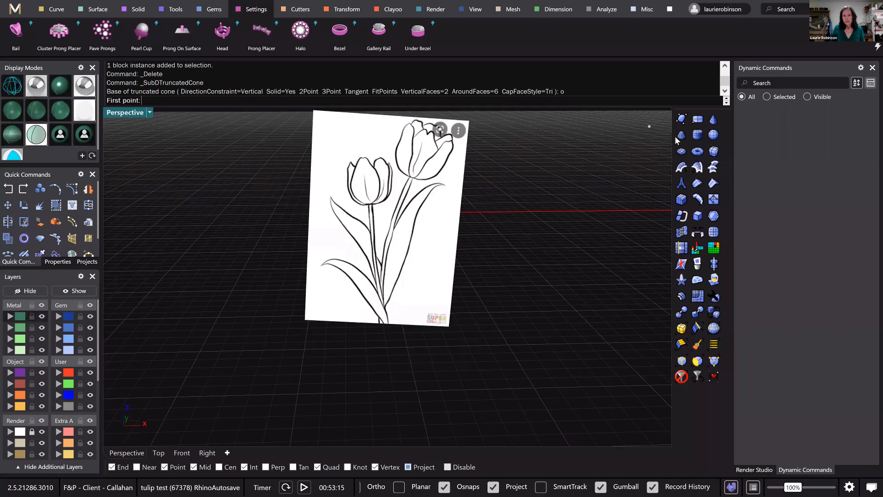
- Create a vertical SubD truncated cone at the origin, accepting base diameter 5.280, height 3.716 and top diameter 3.465
{"action": "left_click", "coordinate": [682, 134]}
{"action": "type", "text": "0"}
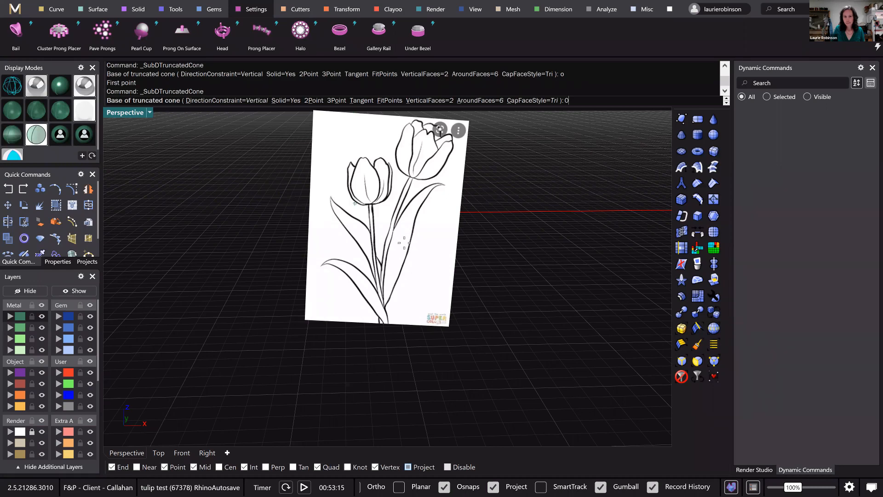
{"action": "key", "text": "Return"}
{"action": "key", "text": "Return"}
{"action": "right_click_drag", "start_coordinate": [403, 256], "coordinate": [416, 255]}
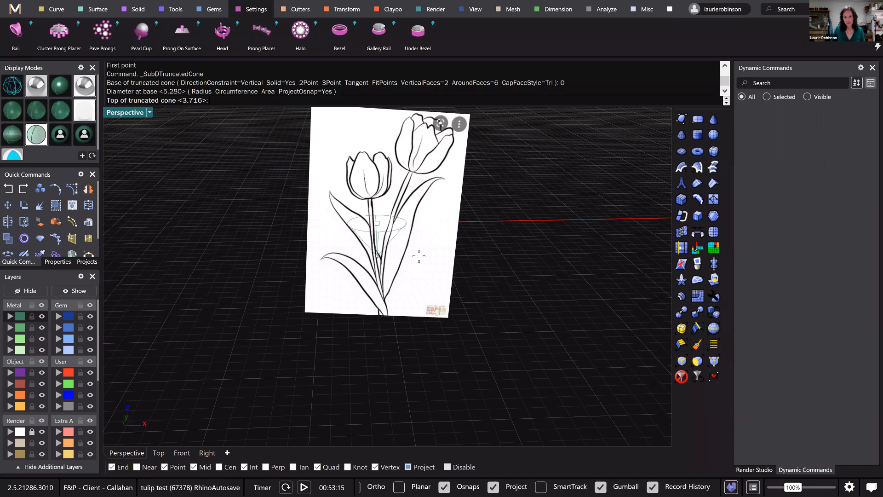
{"action": "right_click", "coordinate": [418, 269]}
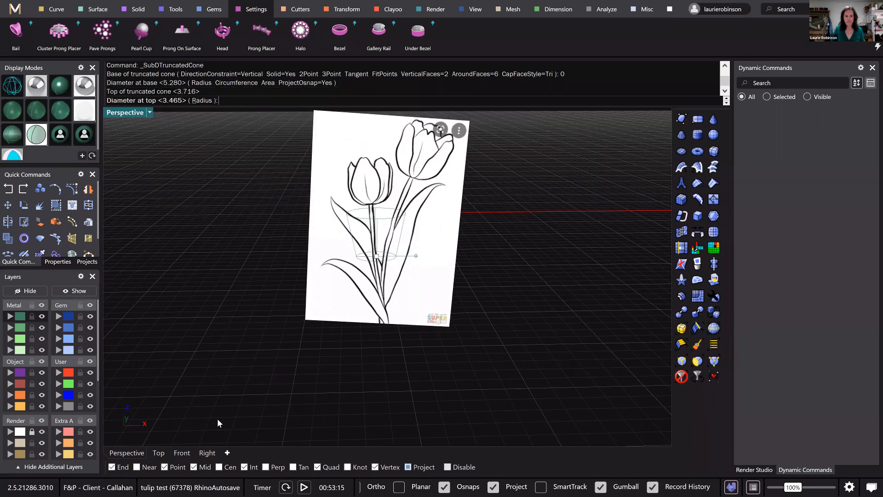
{"action": "right_click", "coordinate": [192, 445]}
- In the front view, raise the SubD cone along Z until it sits over the smaller tulip's bloom
{"action": "left_click", "coordinate": [182, 452]}
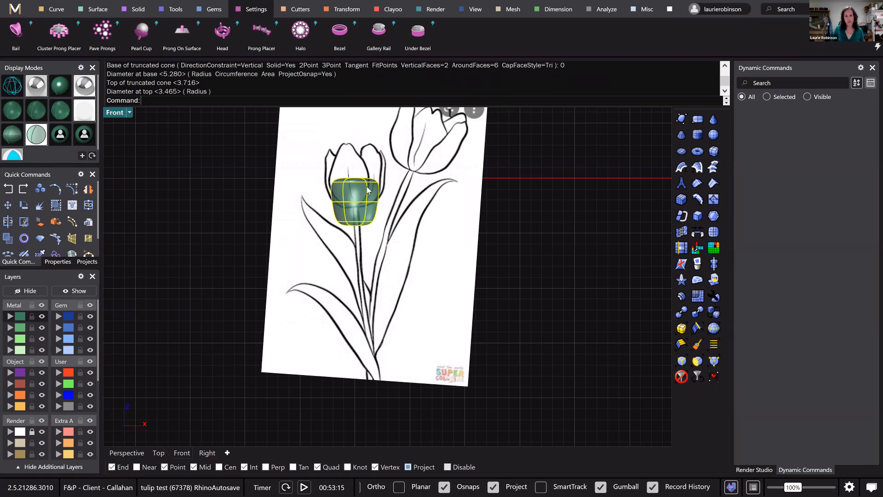
{"action": "key", "text": "Tab"}
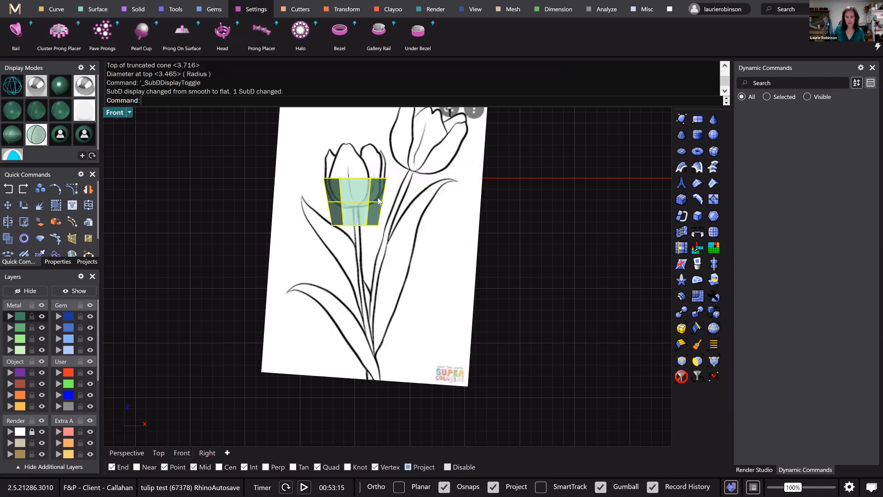
{"action": "key", "text": "Tab"}
{"action": "left_click", "coordinate": [364, 205]}
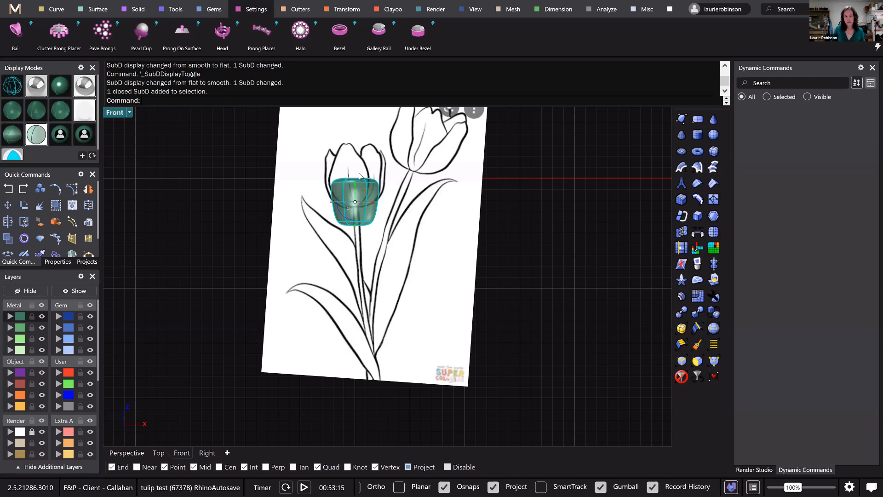
{"action": "left_click_drag", "start_coordinate": [355, 185], "coordinate": [356, 166]}
{"action": "right_click_drag", "start_coordinate": [304, 170], "coordinate": [304, 223]}
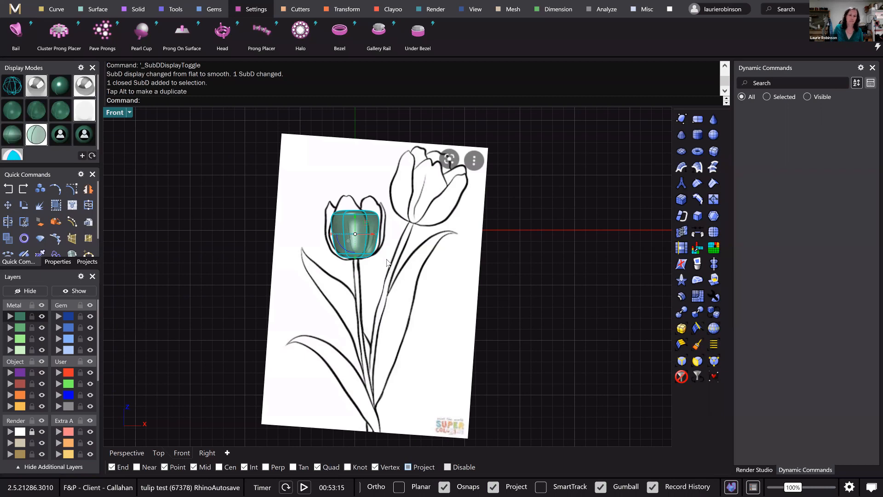
- Display the SubD cone as a flat control cage over the smaller bloom and clear its selection
{"action": "key", "text": "Tab"}
{"action": "scroll", "coordinate": [345, 231], "scroll_direction": "up", "scroll_amount": 1}
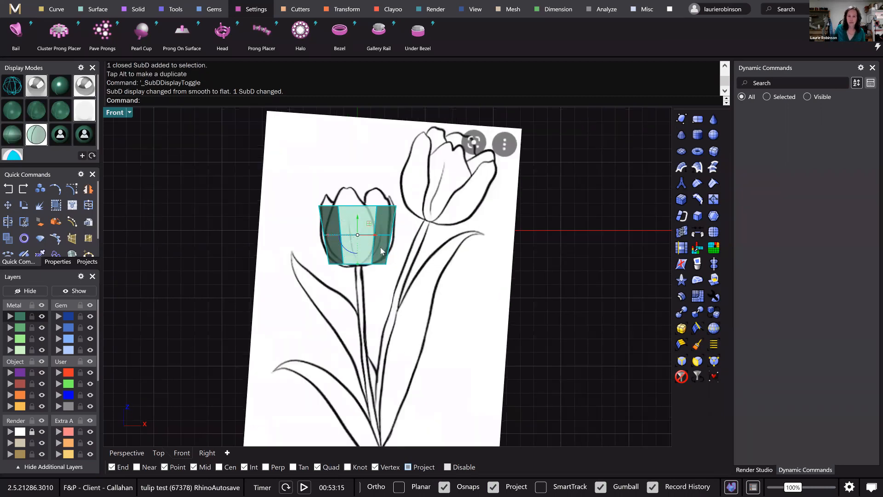
{"action": "scroll", "coordinate": [380, 248], "scroll_direction": "up", "scroll_amount": 2}
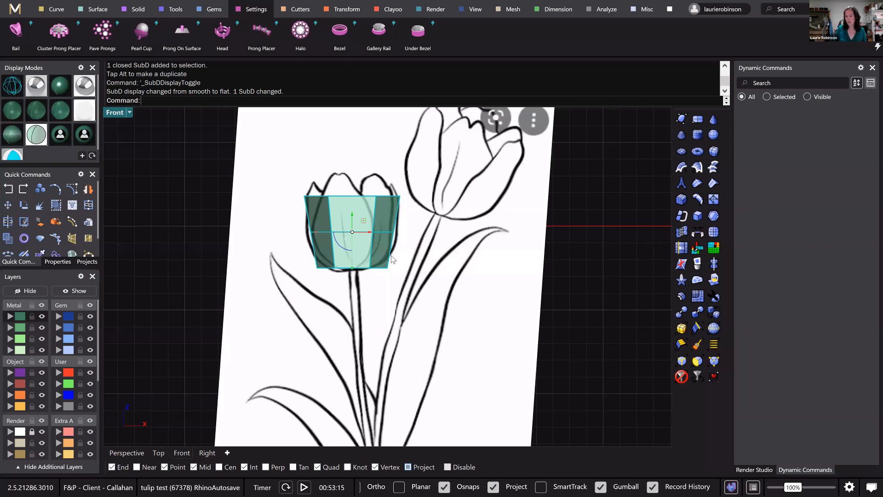
{"action": "left_click", "coordinate": [455, 260]}
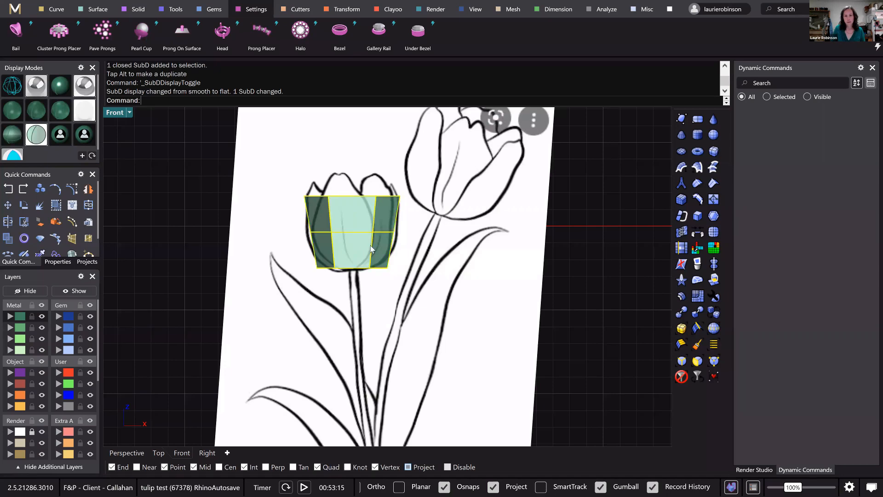
{"action": "scroll", "coordinate": [368, 244], "scroll_direction": "up", "scroll_amount": 4}
{"action": "left_click", "coordinate": [347, 252]}
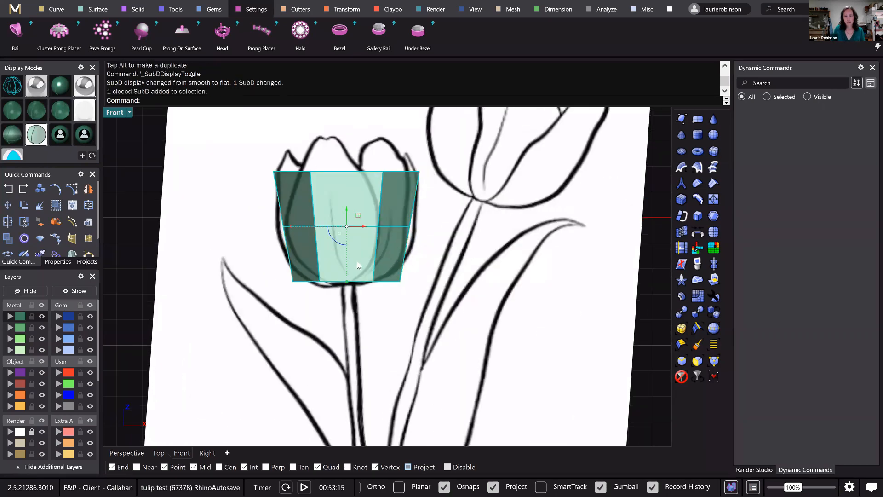
{"action": "key", "text": "Escape"}
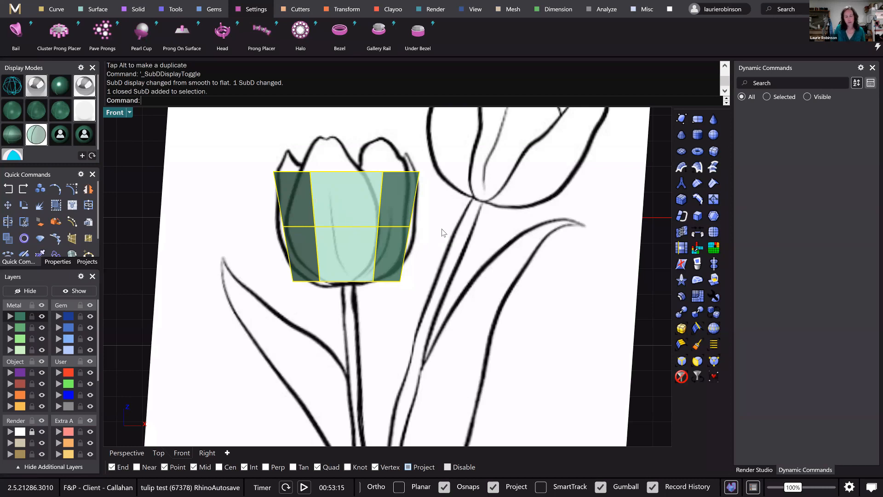
- Select the front mid-height edge of the SubD cone and toggle the edge selection filter
{"action": "left_click", "coordinate": [342, 226], "text": "ctrl+shift"}
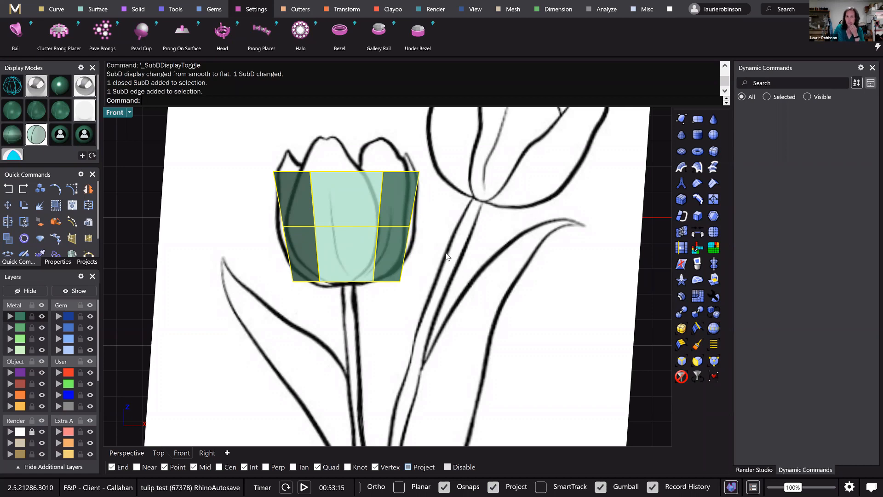
{"action": "left_click", "coordinate": [682, 361]}
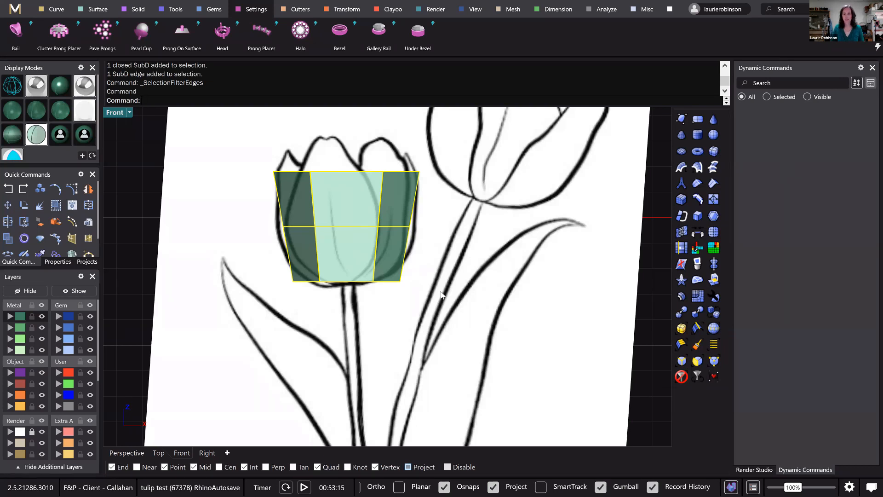
{"action": "scroll", "coordinate": [371, 244], "scroll_direction": "up", "scroll_amount": 4}
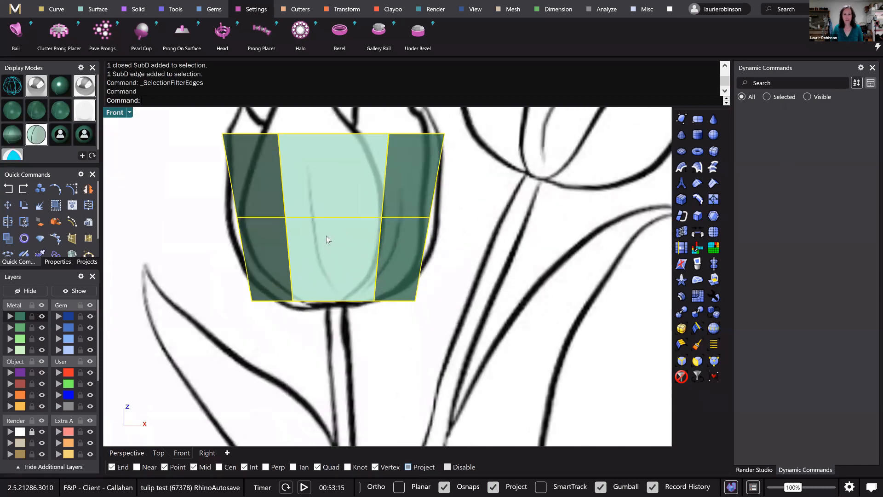
{"action": "scroll", "coordinate": [331, 236], "scroll_direction": "down", "scroll_amount": 3}
- Shift the upper and lower front faces of the SubD toward negative X, checking the smooth shape before returning to flat display
{"action": "left_click", "coordinate": [332, 236]}
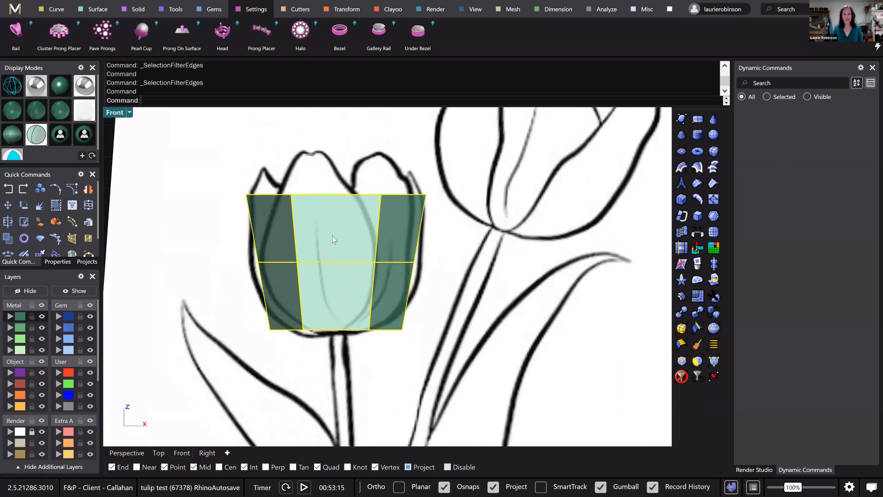
{"action": "left_click_drag", "start_coordinate": [351, 229], "coordinate": [339, 229]}
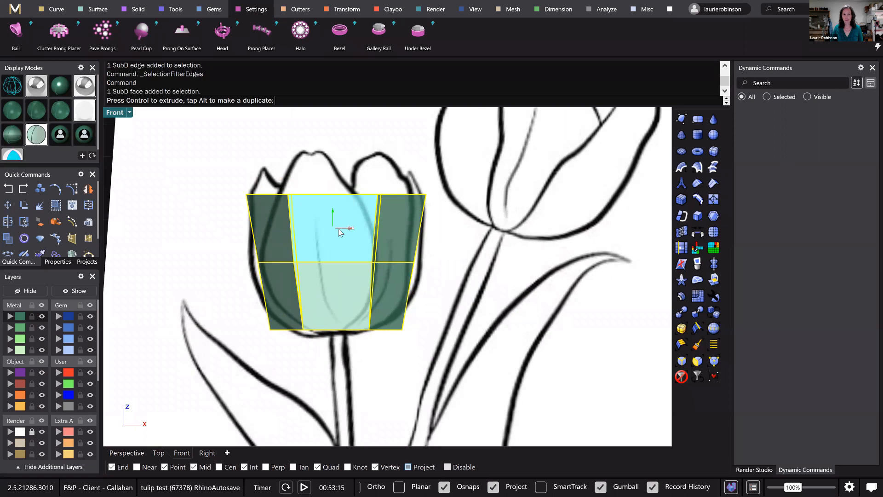
{"action": "left_click", "coordinate": [344, 289]}
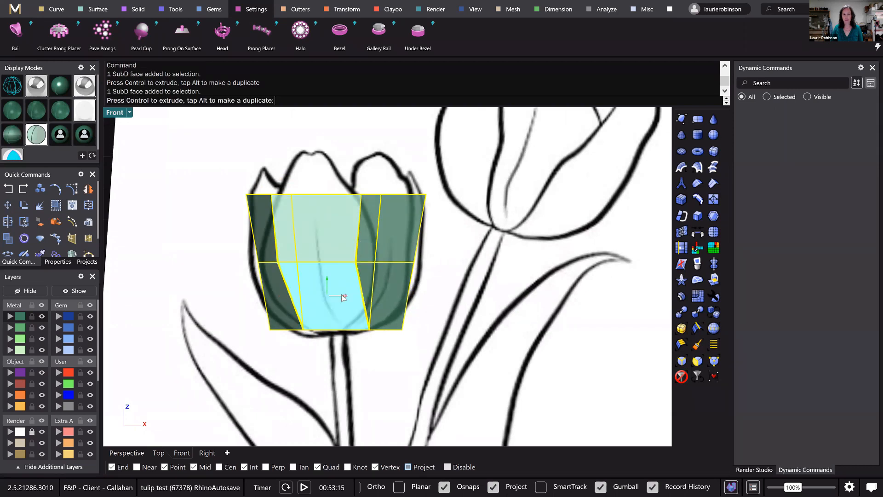
{"action": "left_click_drag", "start_coordinate": [342, 295], "coordinate": [333, 295]}
{"action": "left_click", "coordinate": [462, 271]}
{"action": "key", "text": "Tab"}
{"action": "key", "text": "Tab"}
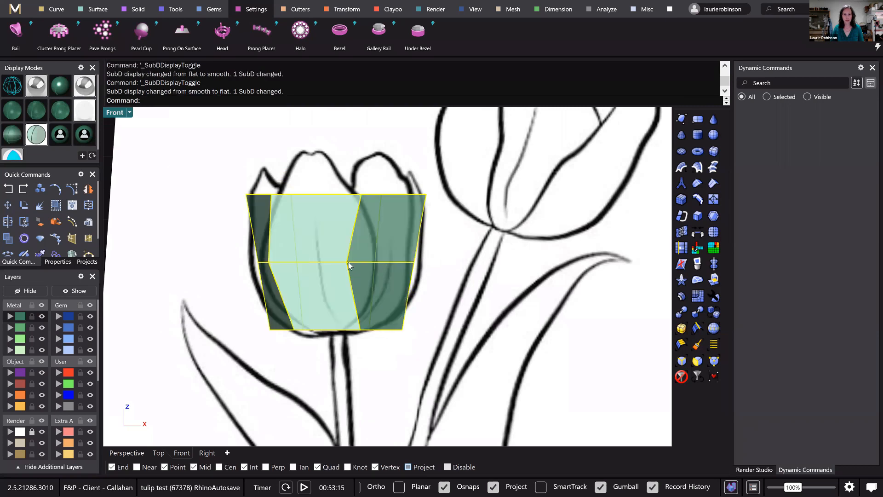
- Move the front mid-height vertex toward positive X and fit the left silhouette's middle and top vertices to the bloom outline, checking the smooth shape
{"action": "left_click", "coordinate": [348, 264]}
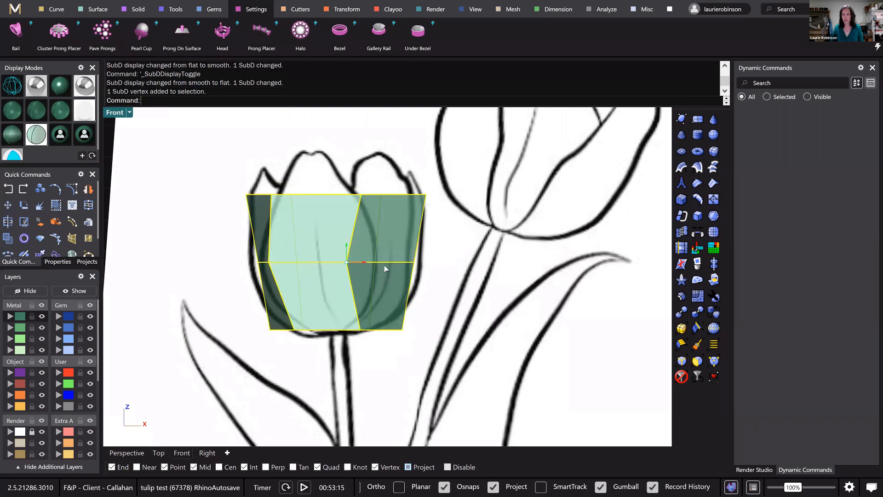
{"action": "left_click_drag", "start_coordinate": [348, 263], "coordinate": [372, 262]}
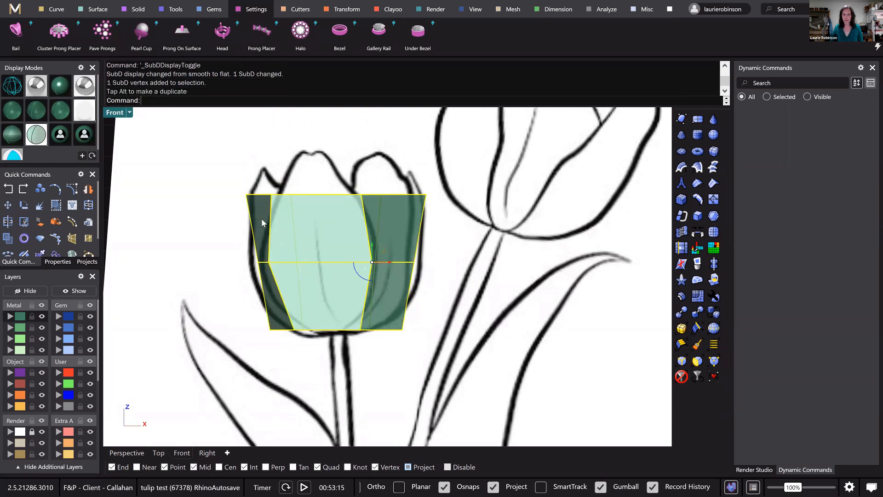
{"action": "left_click", "coordinate": [258, 262]}
{"action": "left_click_drag", "start_coordinate": [258, 263], "coordinate": [271, 199]}
{"action": "left_click", "coordinate": [249, 196]}
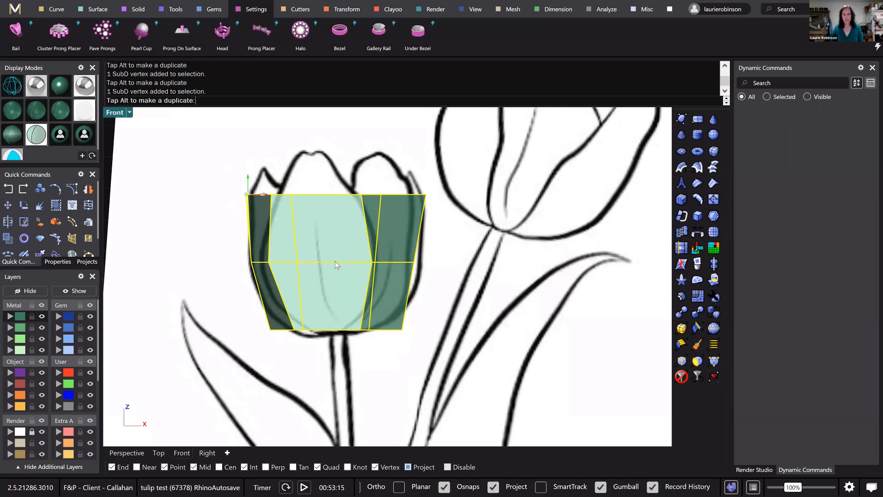
{"action": "key", "text": "Tab"}
{"action": "scroll", "coordinate": [257, 313], "scroll_direction": "up", "scroll_amount": 2}
{"action": "scroll", "coordinate": [339, 264], "scroll_direction": "down", "scroll_amount": 1}
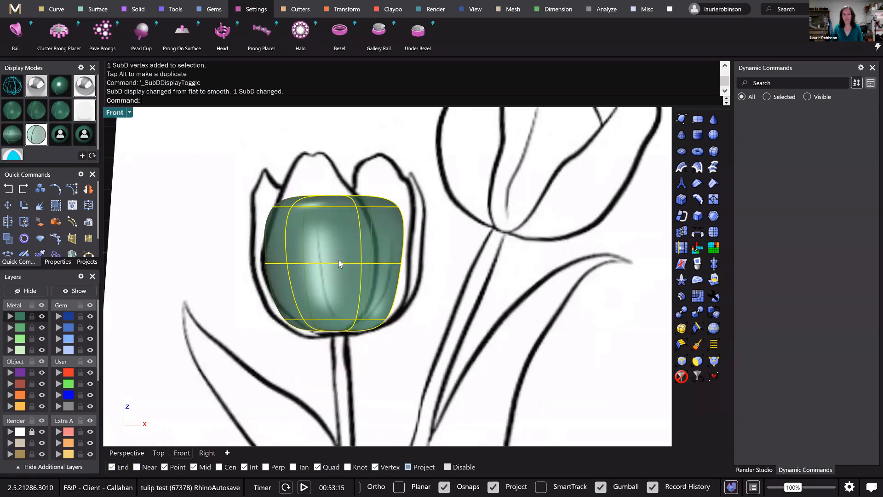
{"action": "key", "text": "Tab"}
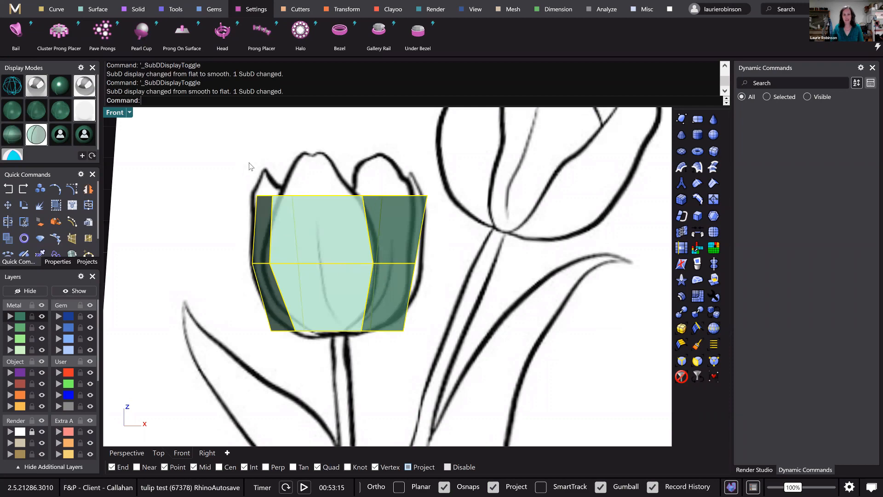
- Raise the top cap of the SubD slightly along Z in the front view and check the smooth shape against the smaller bloom
{"action": "left_click_drag", "start_coordinate": [246, 183], "coordinate": [440, 213], "text": "ctrl+shift"}
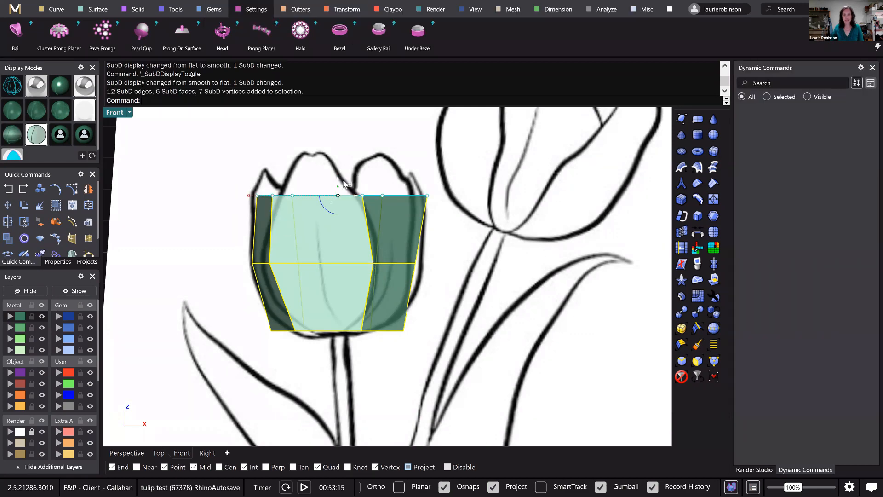
{"action": "left_click_drag", "start_coordinate": [345, 183], "coordinate": [344, 172]}
{"action": "key", "text": "Tab"}
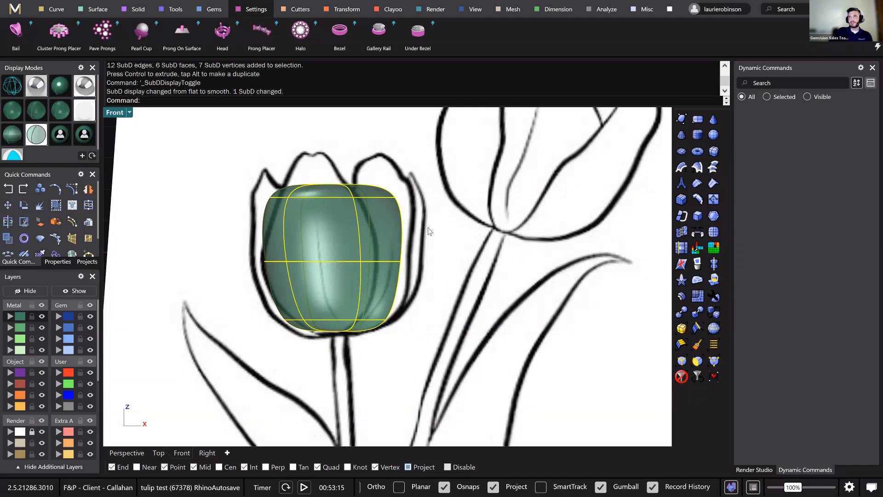
{"action": "scroll", "coordinate": [432, 235], "scroll_direction": "down", "scroll_amount": 3}
{"action": "scroll", "coordinate": [403, 248], "scroll_direction": "up", "scroll_amount": 4}
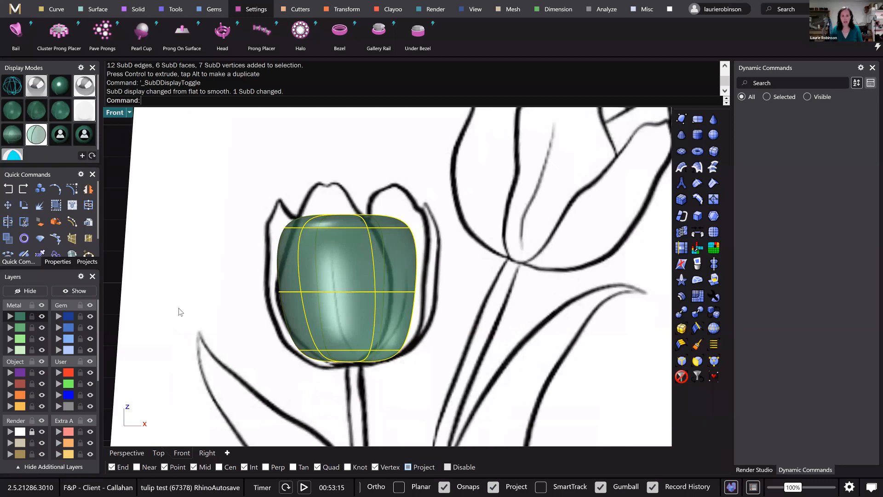
- Show the SubD as a flat cage in the perspective view and delete the half of its faces nearest the reference drawing
{"action": "left_click", "coordinate": [127, 454]}
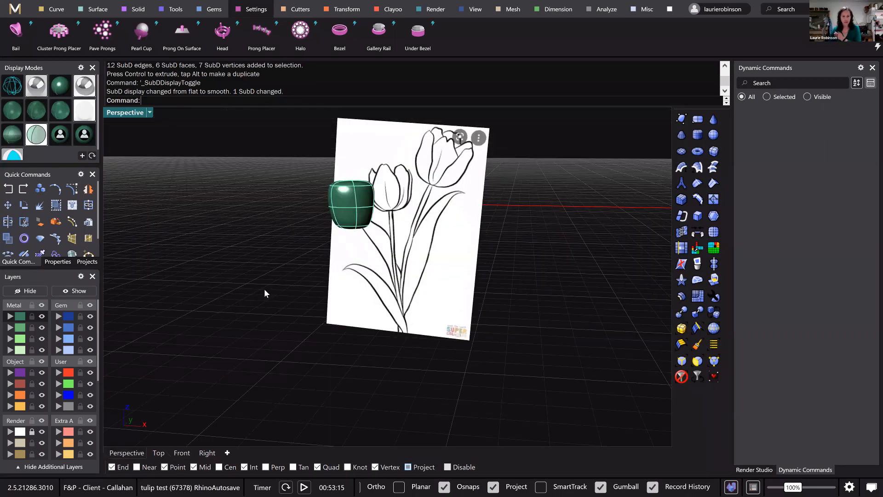
{"action": "right_click_drag", "start_coordinate": [264, 288], "coordinate": [311, 264]}
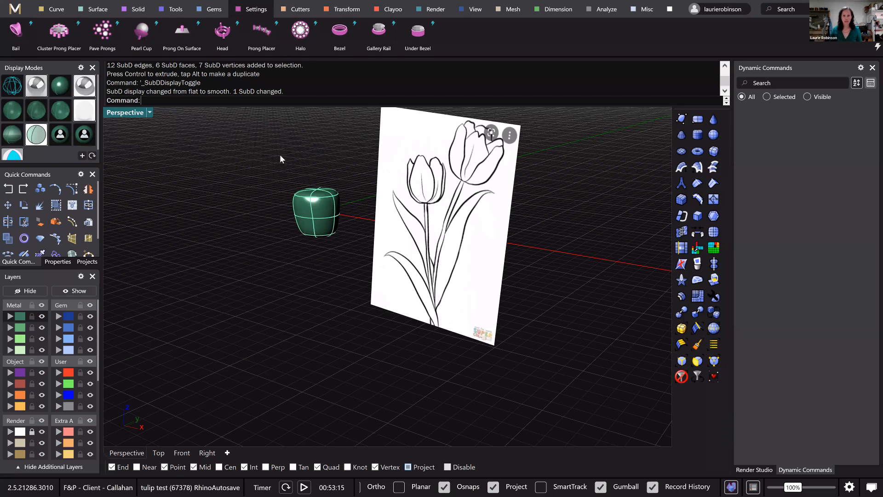
{"action": "right_click_drag", "start_coordinate": [281, 159], "coordinate": [283, 275]}
{"action": "key", "text": "Tab"}
{"action": "right_click_drag", "start_coordinate": [376, 272], "coordinate": [313, 207]}
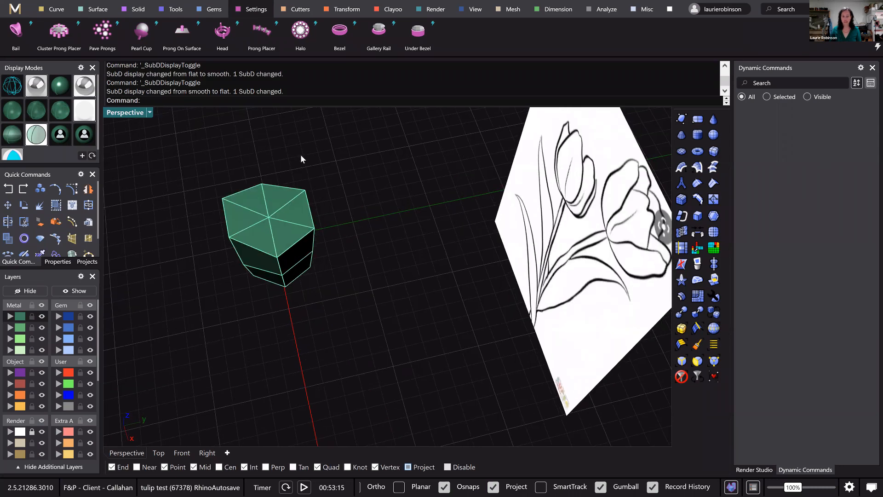
{"action": "right_click_drag", "start_coordinate": [301, 159], "coordinate": [307, 185]}
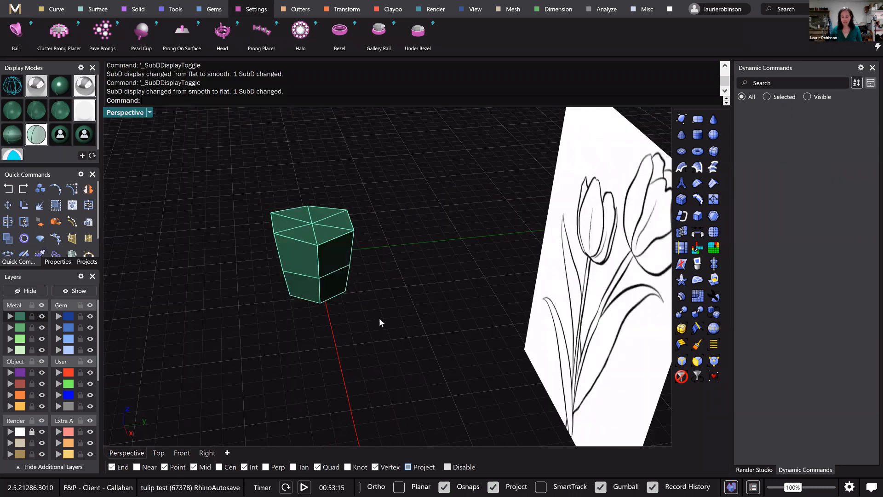
{"action": "key", "text": "Delete"}
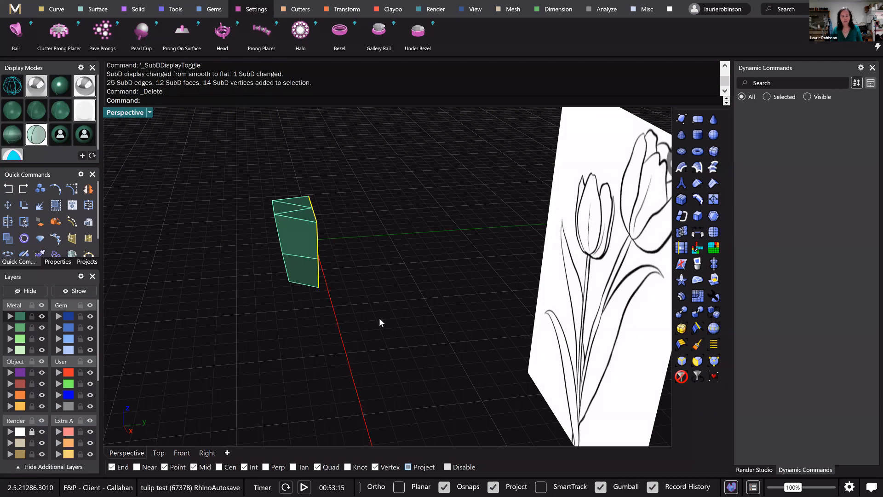
- Bridge the two vertical pairs of open edges to form a wall across the cut side of the SubD
{"action": "right_click_drag", "start_coordinate": [339, 347], "coordinate": [325, 295]}
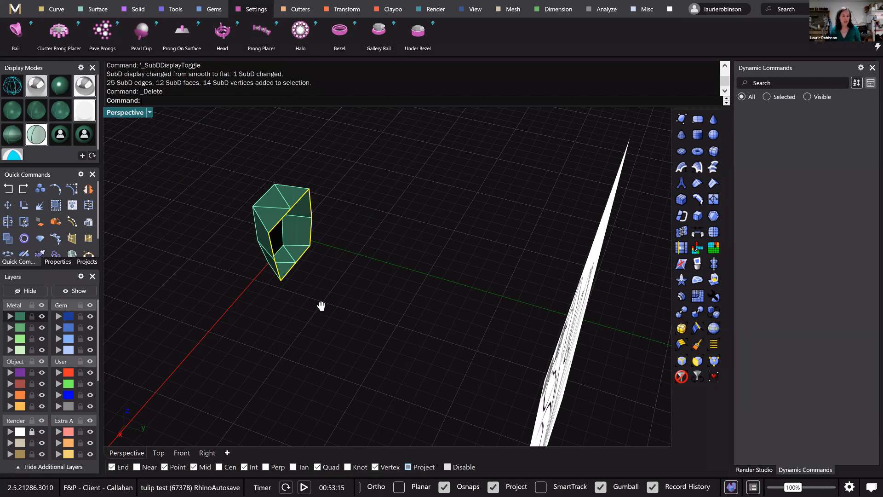
{"action": "right_click_drag", "start_coordinate": [351, 339], "coordinate": [351, 275]}
{"action": "scroll", "coordinate": [352, 288], "scroll_direction": "up", "scroll_amount": 3}
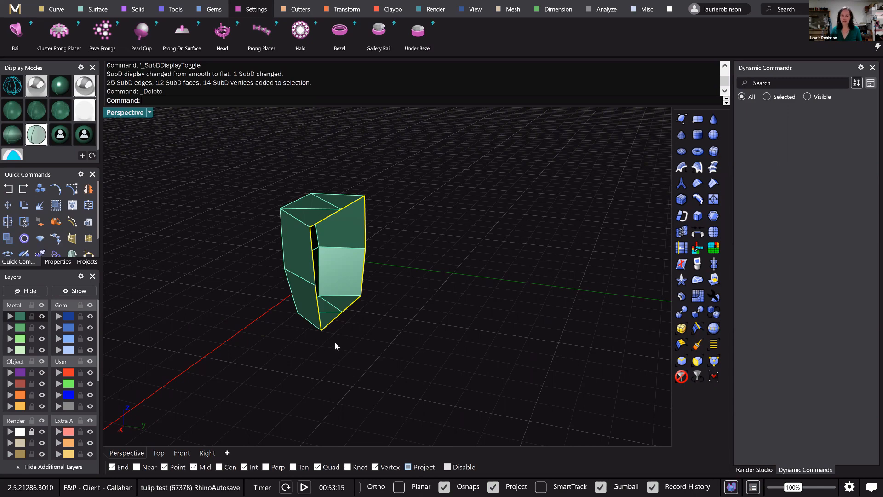
{"action": "scroll", "coordinate": [338, 343], "scroll_direction": "up", "scroll_amount": 3}
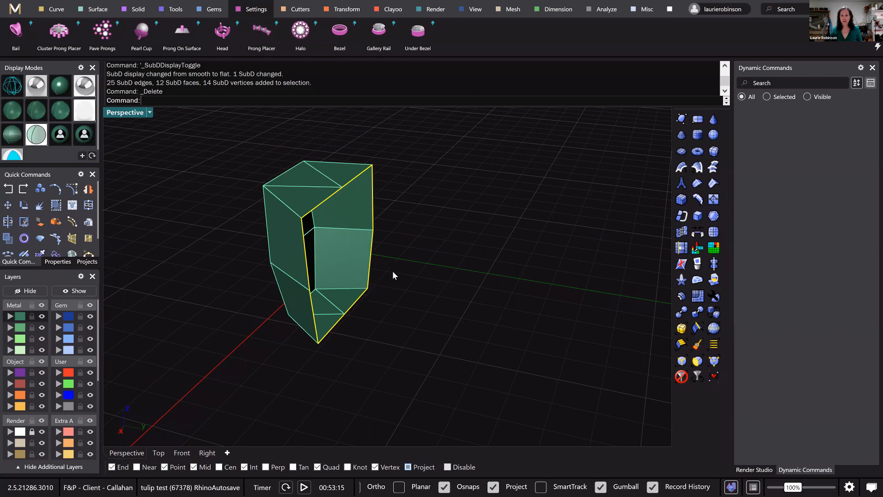
{"action": "right_click_drag", "start_coordinate": [387, 290], "coordinate": [552, 238]}
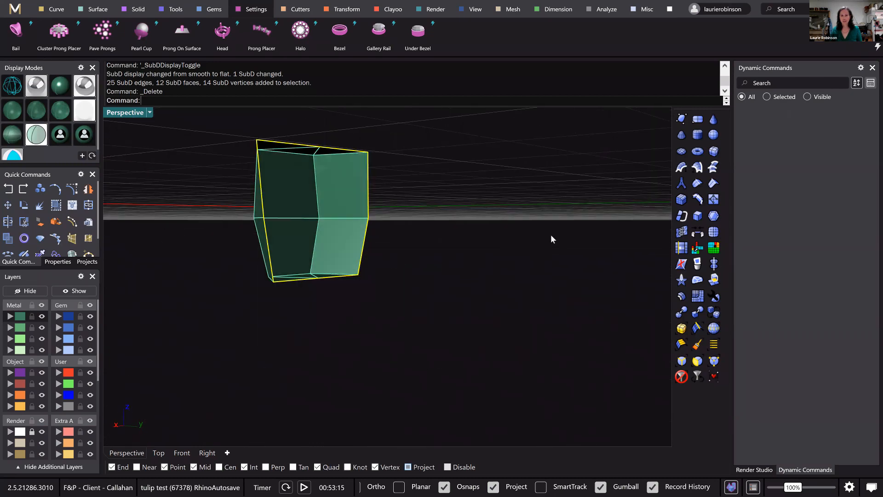
{"action": "right_click_drag", "start_coordinate": [648, 200], "coordinate": [648, 223]}
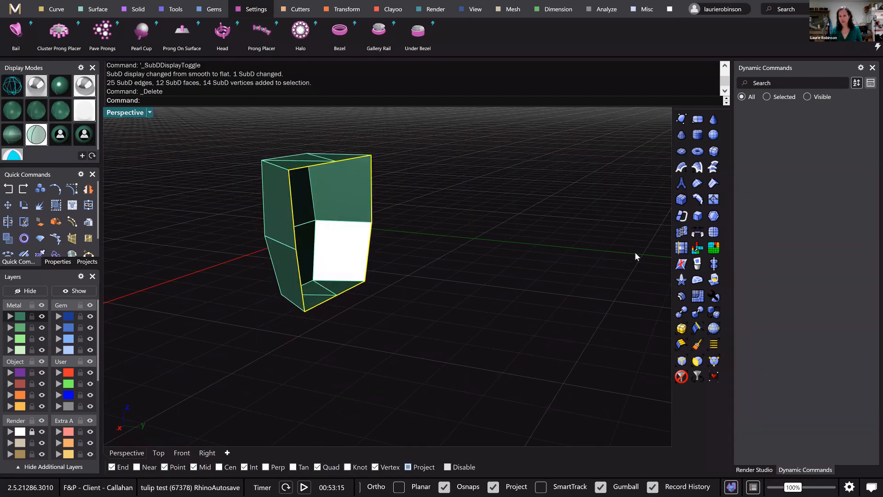
{"action": "left_click", "coordinate": [698, 234]}
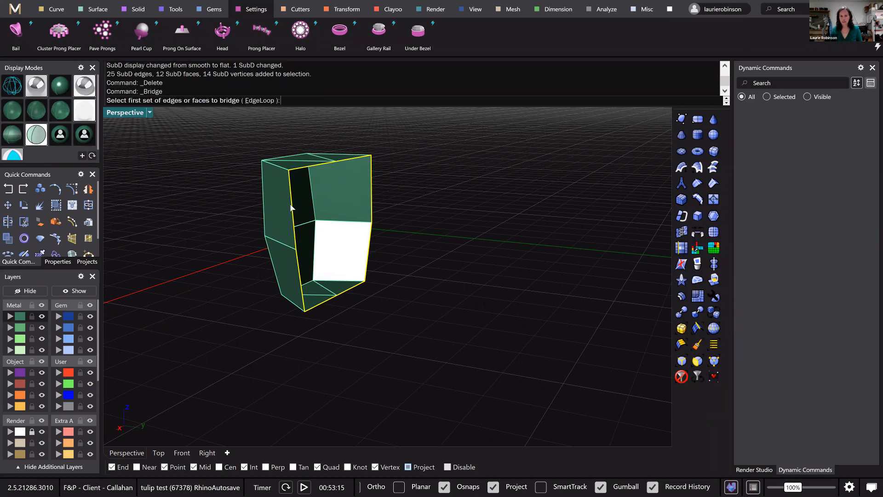
{"action": "left_click", "coordinate": [296, 209]}
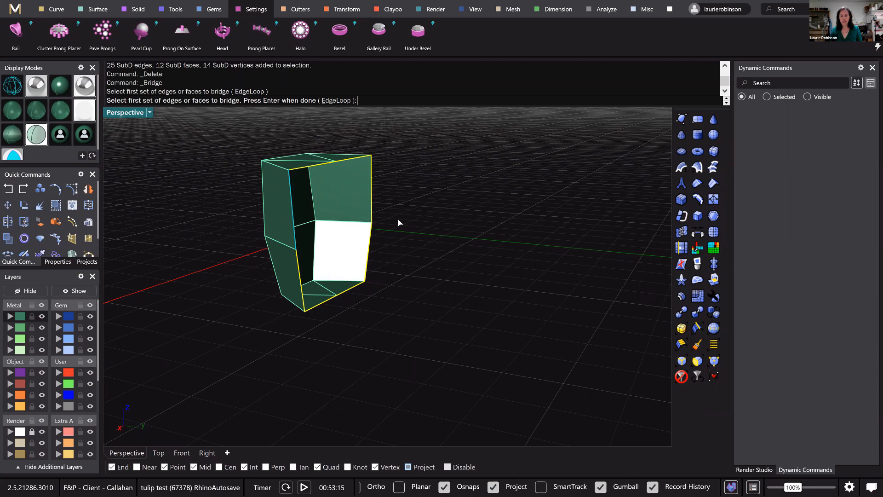
{"action": "left_click", "coordinate": [374, 183]}
{"action": "key", "text": "Return"}
{"action": "left_click", "coordinate": [372, 241]}
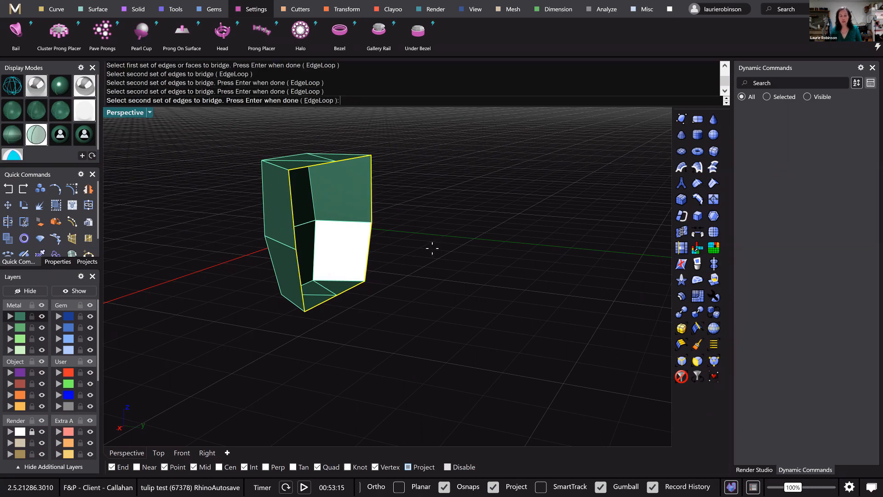
{"action": "key", "text": "Return"}
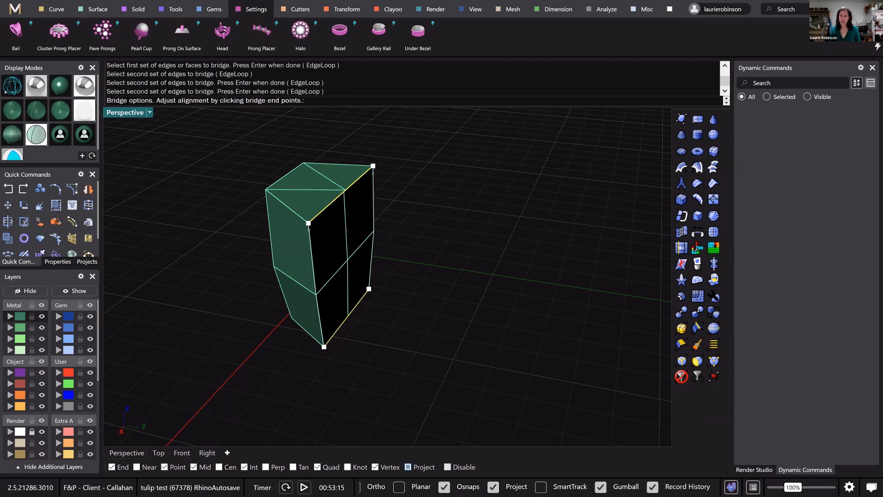
{"action": "right_click", "coordinate": [323, 275]}
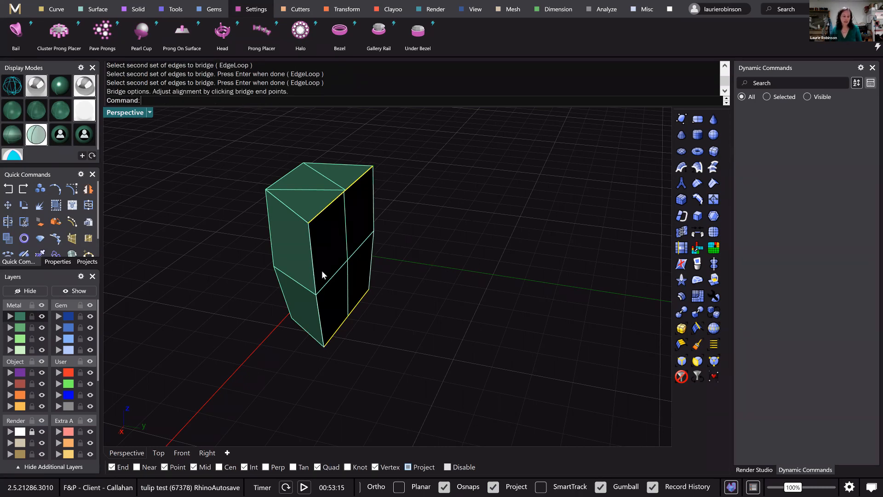
- Check the bridged wall in smooth display, return to flat, and shift its middle vertical edges outward along Y
{"action": "right_click_drag", "start_coordinate": [414, 276], "coordinate": [347, 253]}
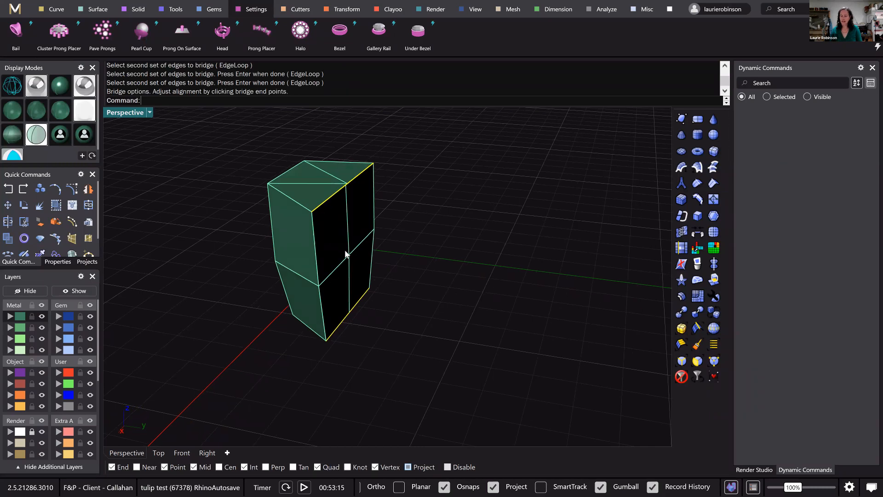
{"action": "key", "text": "Tab"}
{"action": "key", "text": "Tab"}
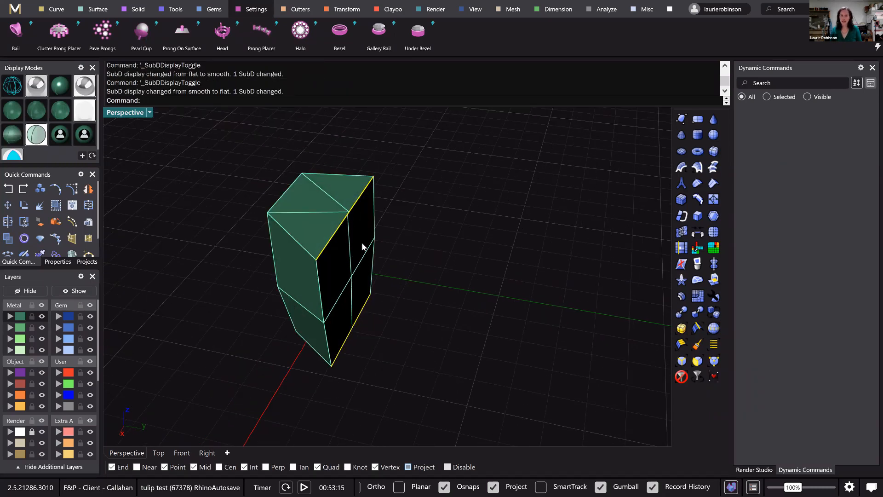
{"action": "left_click", "coordinate": [362, 250]}
{"action": "key", "text": "Escape"}
{"action": "scroll", "coordinate": [421, 223], "scroll_direction": "up", "scroll_amount": 3}
{"action": "right_click_drag", "start_coordinate": [421, 228], "coordinate": [347, 248]}
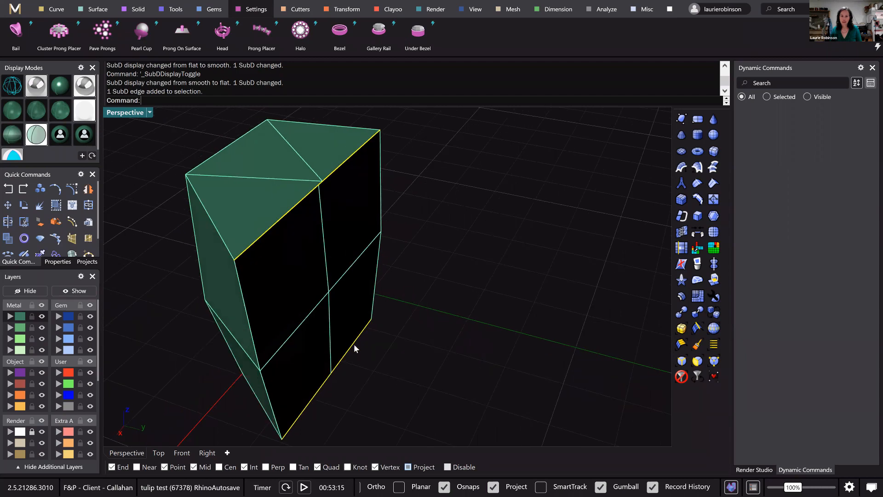
{"action": "left_click_drag", "start_coordinate": [352, 338], "coordinate": [364, 346]}
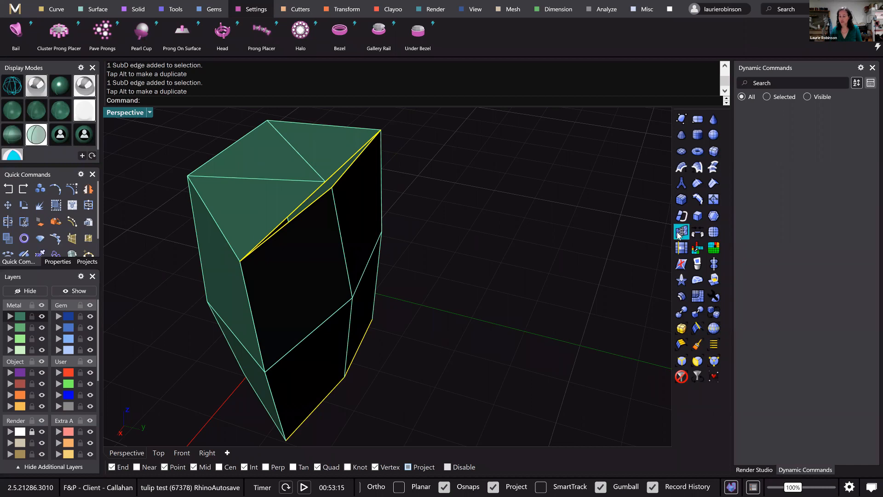
- Stitch the top cap's centre vertex to the bridged wall's upper middle vertex at their average location
{"action": "left_click", "coordinate": [681, 232]}
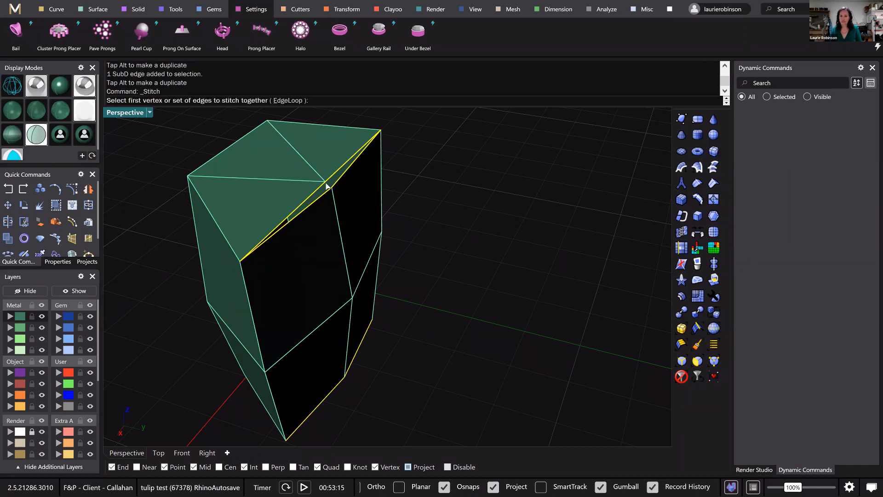
{"action": "left_click", "coordinate": [326, 182]}
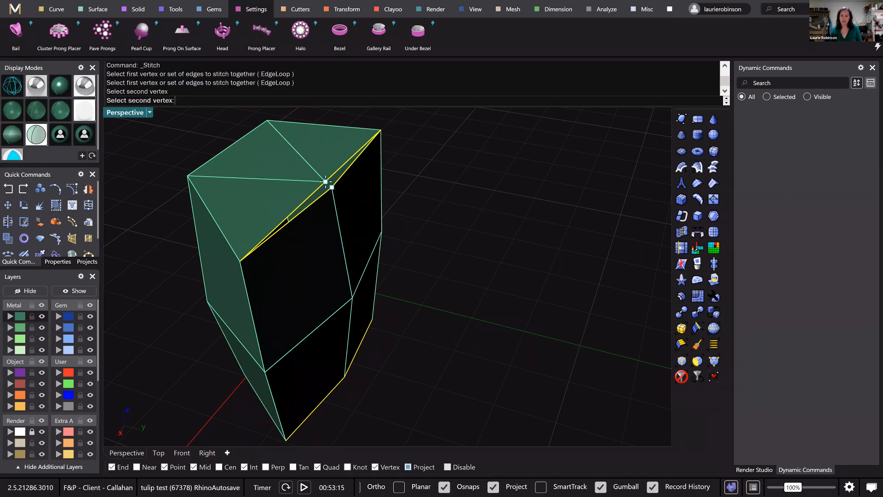
{"action": "right_click", "coordinate": [367, 290]}
- Stitch the bottom cap's centre vertex to the bridged wall's lower middle vertex at their average location
{"action": "right_click_drag", "start_coordinate": [367, 290], "coordinate": [306, 278]}
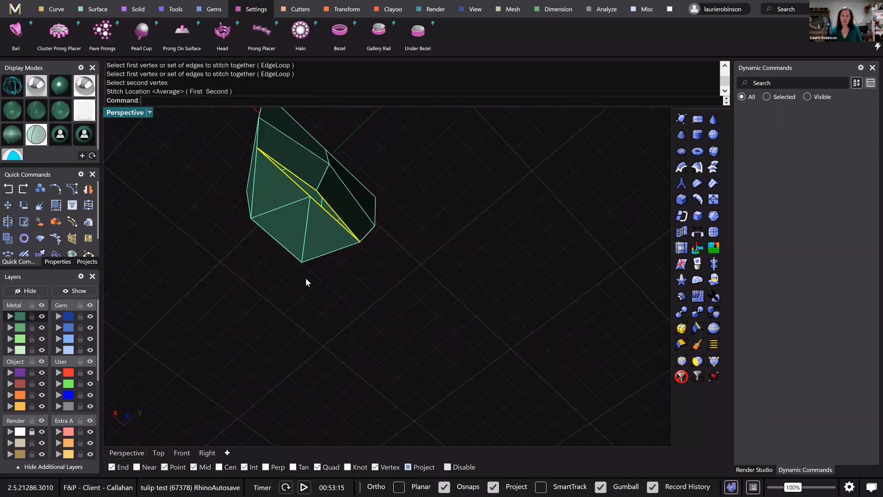
{"action": "right_click_drag", "start_coordinate": [291, 198], "coordinate": [317, 277], "text": "shift"}
{"action": "left_click", "coordinate": [335, 279]}
{"action": "scroll", "coordinate": [372, 296], "scroll_direction": "up", "scroll_amount": 2}
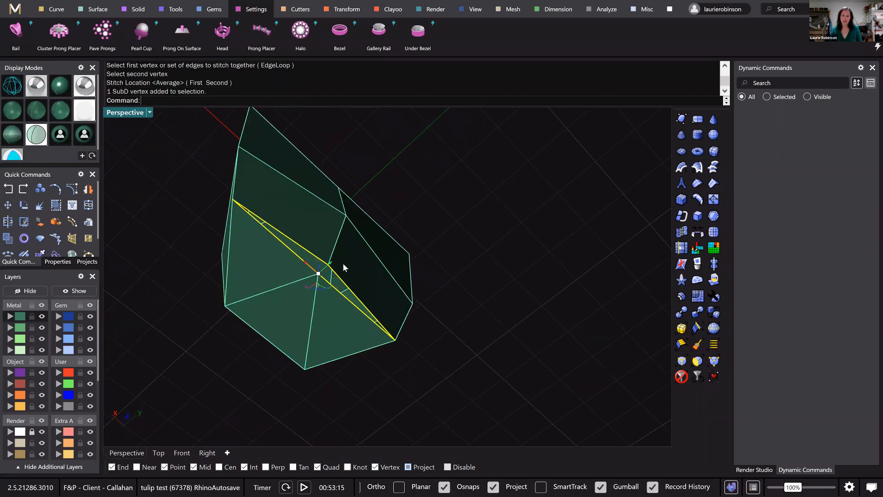
{"action": "scroll", "coordinate": [343, 263], "scroll_direction": "up", "scroll_amount": 3}
{"action": "scroll", "coordinate": [316, 267], "scroll_direction": "up", "scroll_amount": 1}
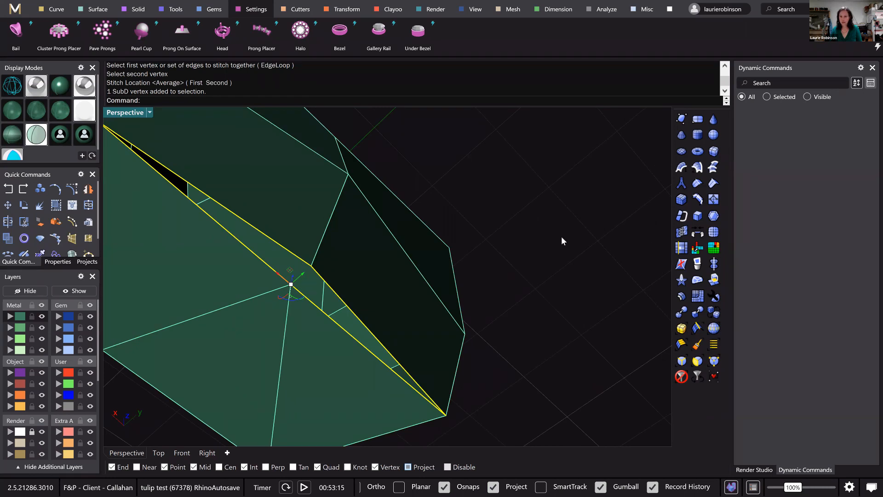
{"action": "right_click", "coordinate": [295, 287]}
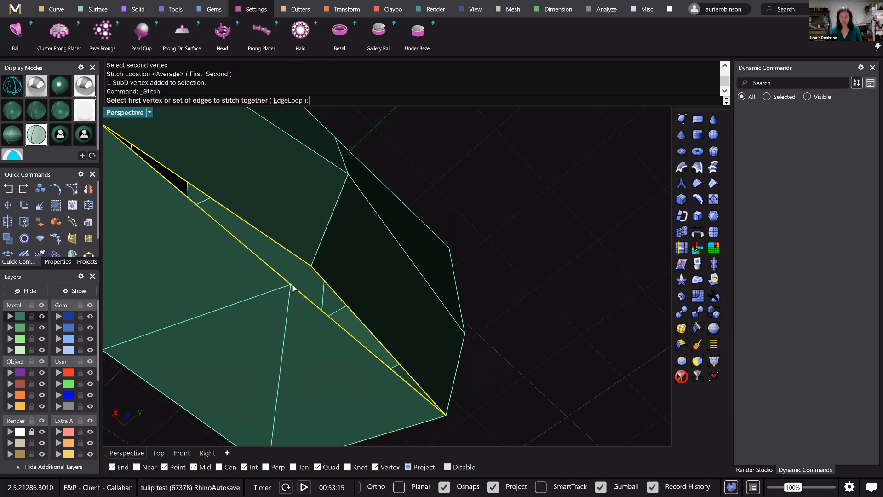
{"action": "left_click", "coordinate": [291, 285]}
{"action": "left_click", "coordinate": [310, 266]}
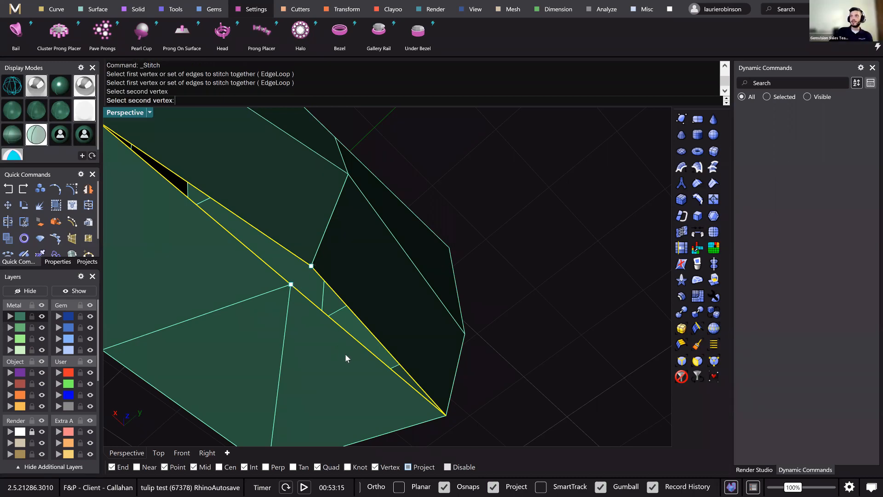
{"action": "right_click", "coordinate": [351, 339]}
{"action": "right_click", "coordinate": [352, 340]}
- Nudge the mid-height centre vertex of the bridged wall to refine its curvature
{"action": "scroll", "coordinate": [353, 340], "scroll_direction": "down", "scroll_amount": 8}
{"action": "right_click_drag", "start_coordinate": [353, 341], "coordinate": [316, 320]}
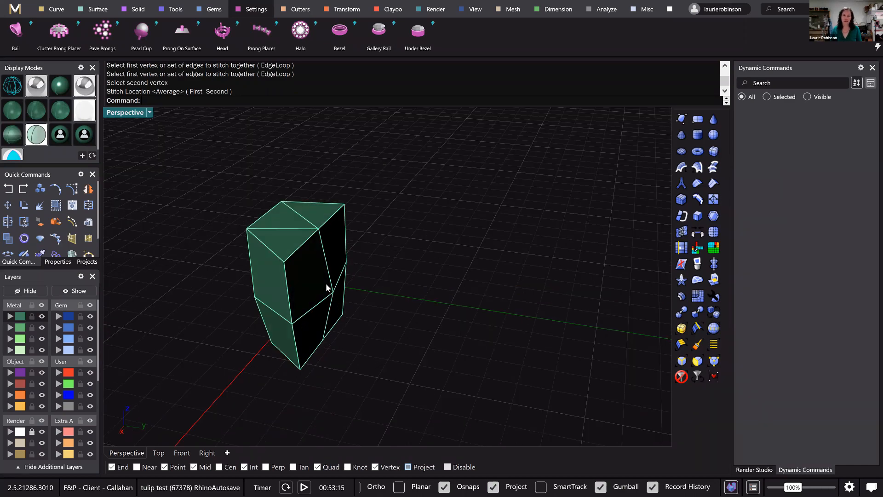
{"action": "right_click_drag", "start_coordinate": [342, 303], "coordinate": [357, 316]}
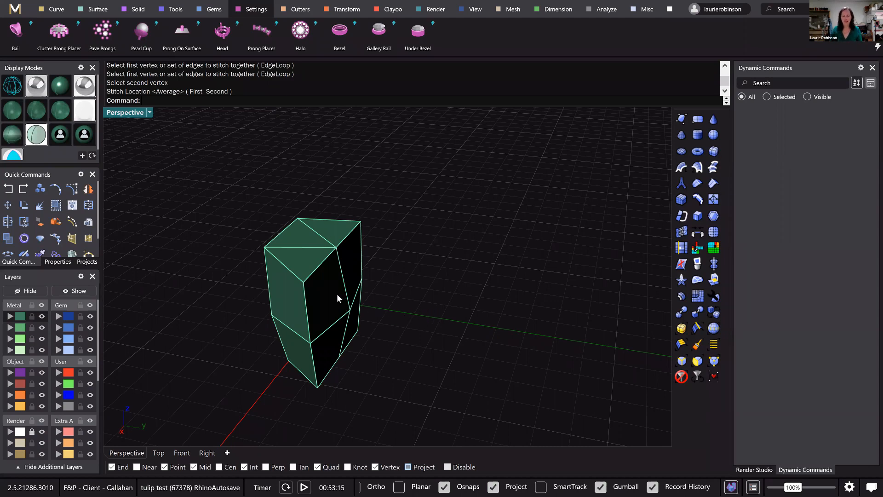
{"action": "right_click_drag", "start_coordinate": [367, 299], "coordinate": [374, 307]}
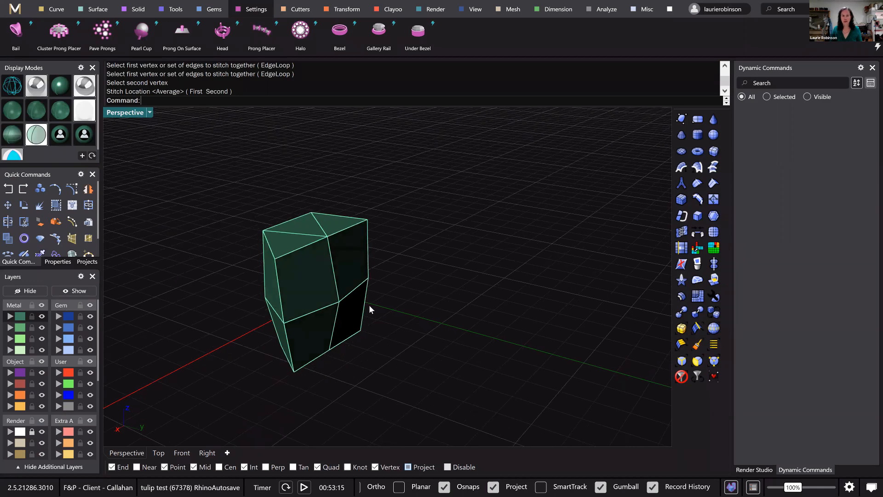
{"action": "left_click", "coordinate": [360, 303], "text": "ctrl+shift"}
{"action": "left_click_drag", "start_coordinate": [373, 304], "coordinate": [369, 304]}
- Select the top cap's faces and inset them as a group by a distance of 0.5
{"action": "right_click_drag", "start_coordinate": [427, 281], "coordinate": [425, 271]}
{"action": "scroll", "coordinate": [425, 271], "scroll_direction": "down", "scroll_amount": 2}
{"action": "left_click", "coordinate": [258, 172]}
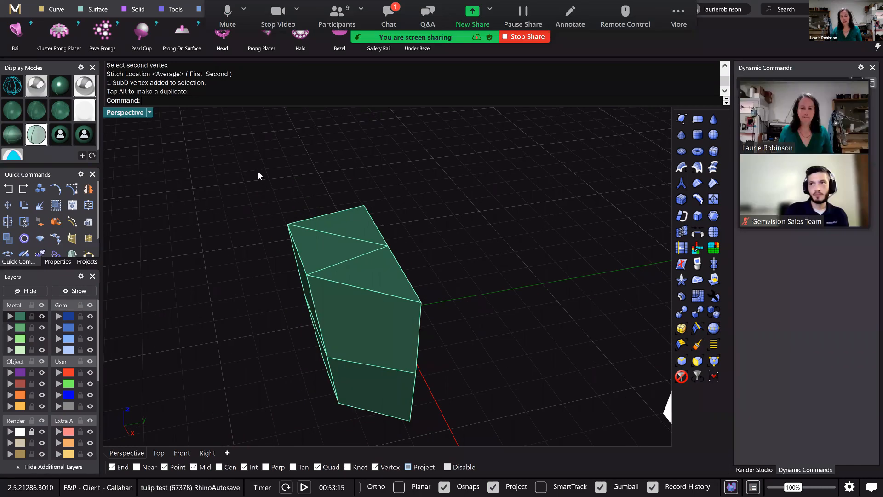
{"action": "left_click_drag", "start_coordinate": [263, 176], "coordinate": [434, 266]}
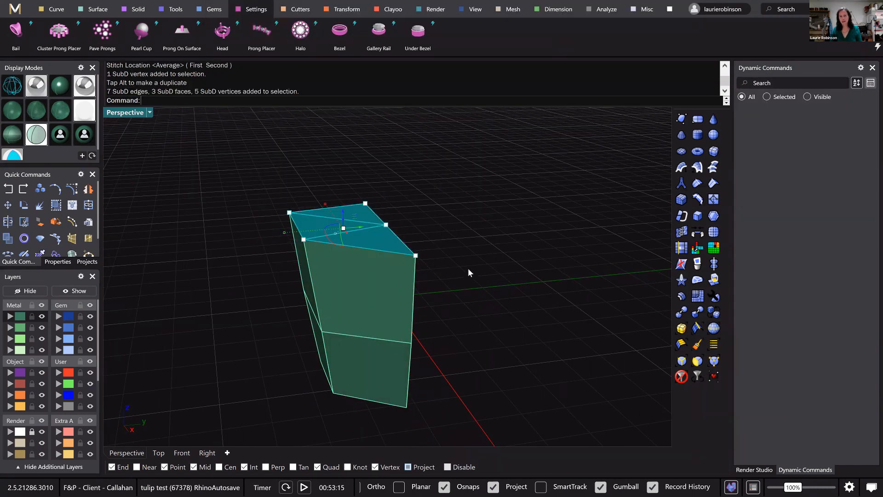
{"action": "right_click_drag", "start_coordinate": [455, 239], "coordinate": [593, 245]}
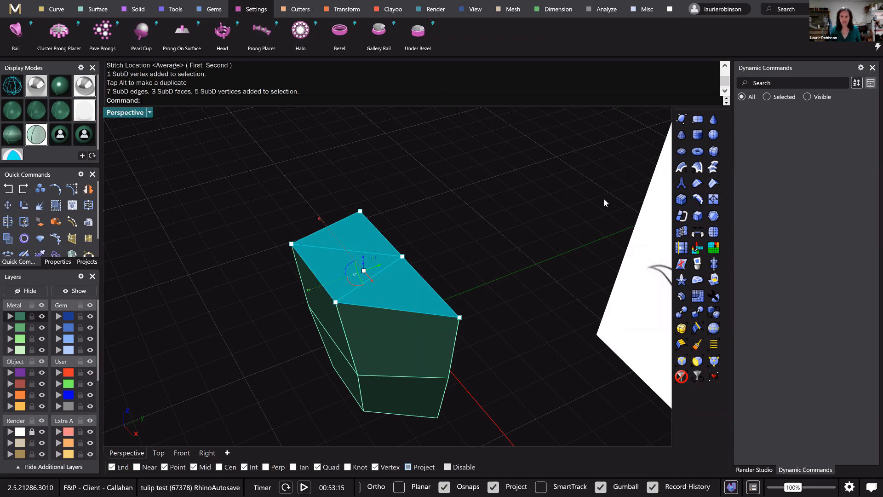
{"action": "left_click", "coordinate": [714, 216]}
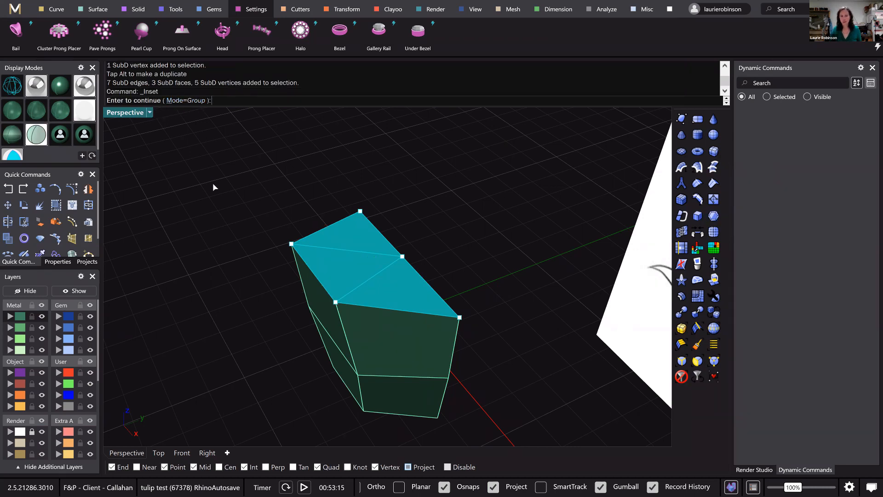
{"action": "key", "text": "Return"}
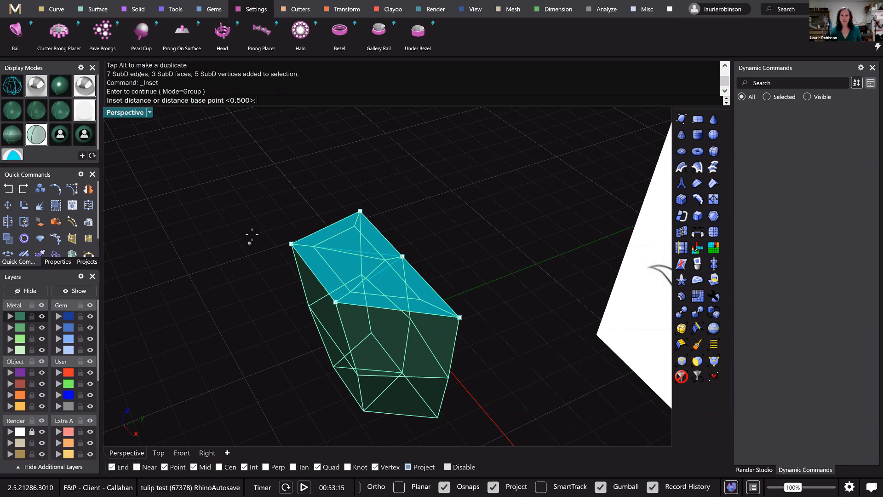
{"action": "right_click_drag", "start_coordinate": [268, 228], "coordinate": [268, 226]}
{"action": "scroll", "coordinate": [268, 226], "scroll_direction": "down", "scroll_amount": 2}
{"action": "key", "text": "Return"}
- Compare the smooth SubD with the tulip drawing in Front view, examine the inset rim in Perspective, and return to flat display
{"action": "left_click", "coordinate": [181, 453]}
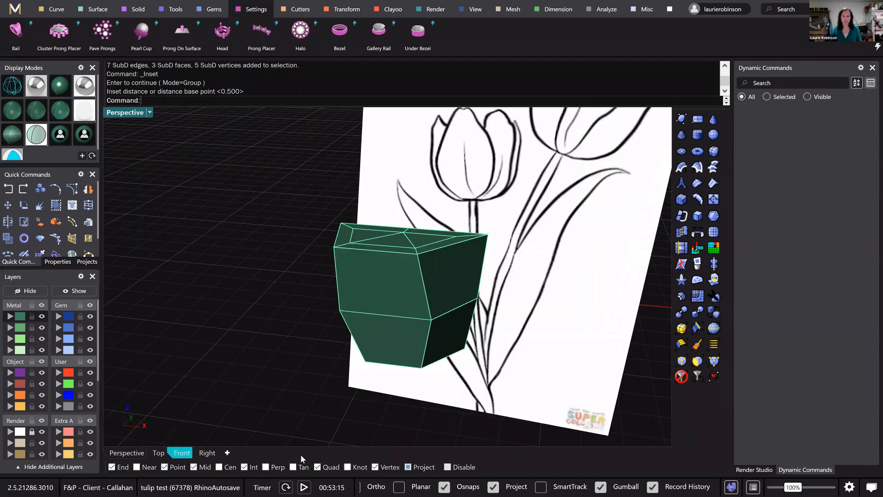
{"action": "scroll", "coordinate": [324, 281], "scroll_direction": "up", "scroll_amount": 3}
{"action": "key", "text": "Tab"}
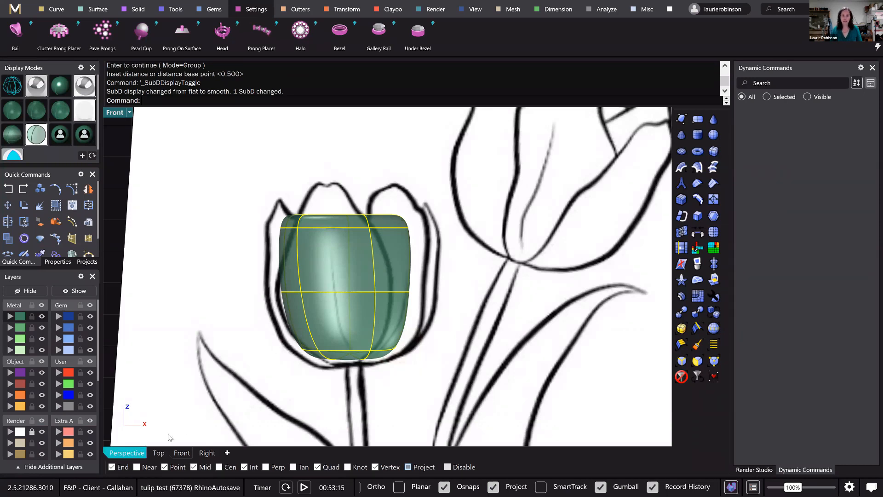
{"action": "key", "text": "ctrl+F4"}
{"action": "right_click_drag", "start_coordinate": [311, 350], "coordinate": [416, 276]}
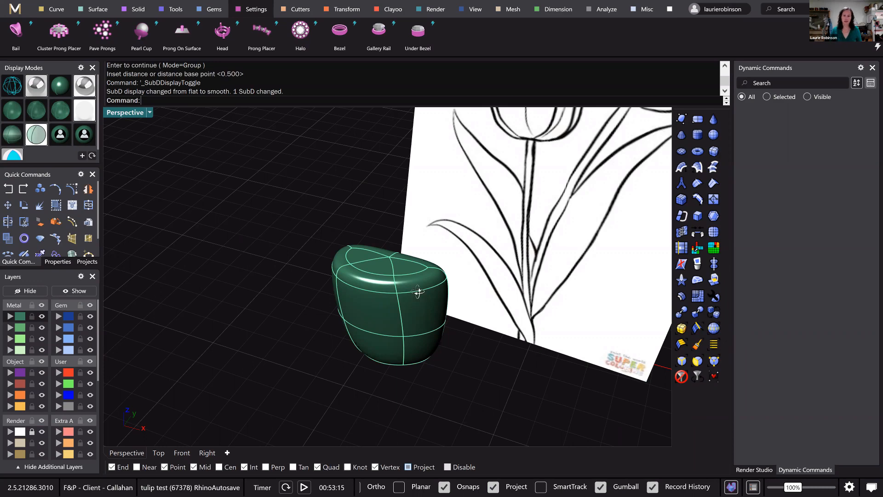
{"action": "scroll", "coordinate": [413, 308], "scroll_direction": "up", "scroll_amount": 2}
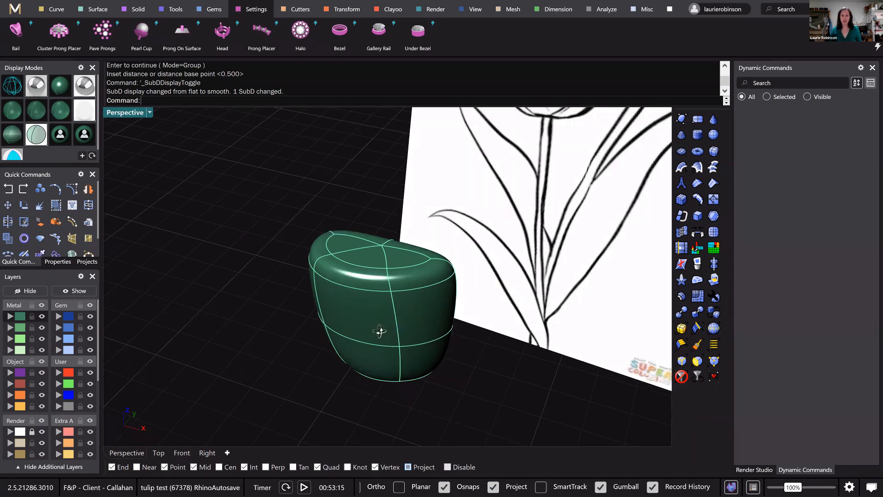
{"action": "scroll", "coordinate": [380, 331], "scroll_direction": "up", "scroll_amount": 2}
{"action": "right_click_drag", "start_coordinate": [347, 281], "coordinate": [332, 315]}
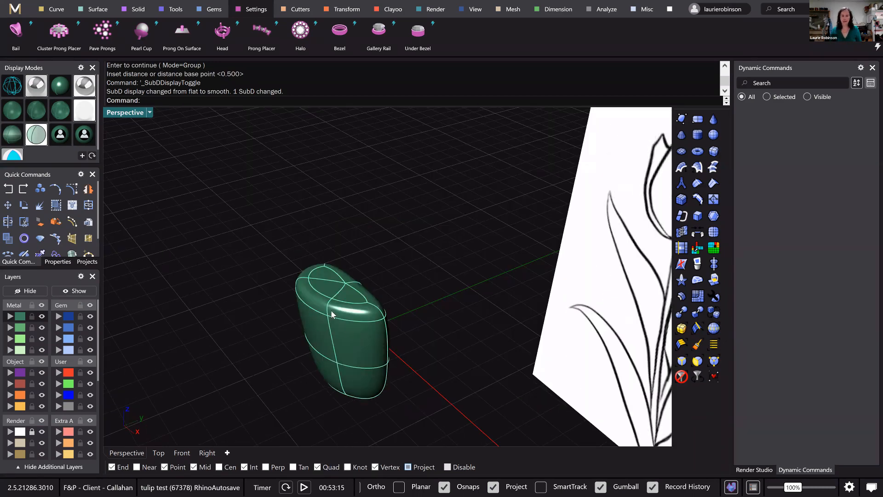
{"action": "right_click_drag", "start_coordinate": [339, 265], "coordinate": [347, 257]}
{"action": "key", "text": "Tab"}
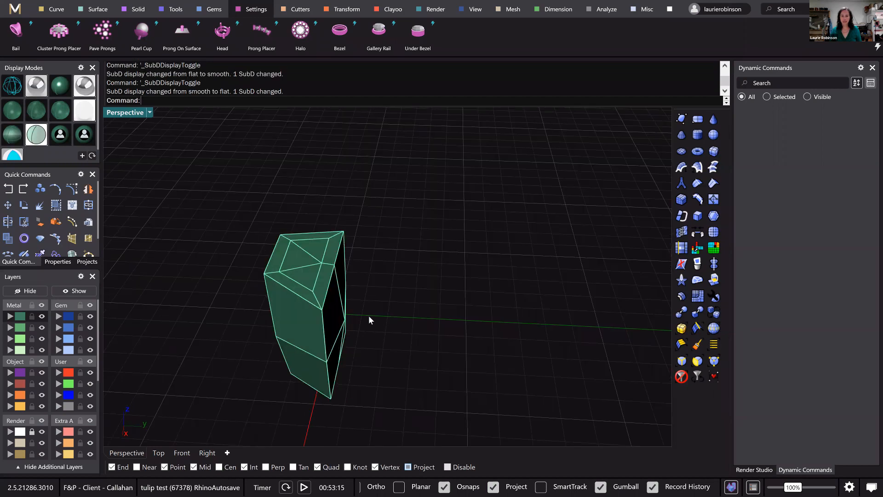
- Narrow the selected bridged wall faces by scaling them inward along X, and check the rim in smooth display before returning to flat
{"action": "right_click_drag", "start_coordinate": [369, 316], "coordinate": [322, 307]}
{"action": "scroll", "coordinate": [323, 307], "scroll_direction": "up", "scroll_amount": 3}
{"action": "left_click", "coordinate": [304, 292], "text": "ctrl+shift"}
{"action": "left_click", "coordinate": [352, 251], "text": "ctrl+shift"}
{"action": "left_click", "coordinate": [357, 318], "text": "ctrl+shift"}
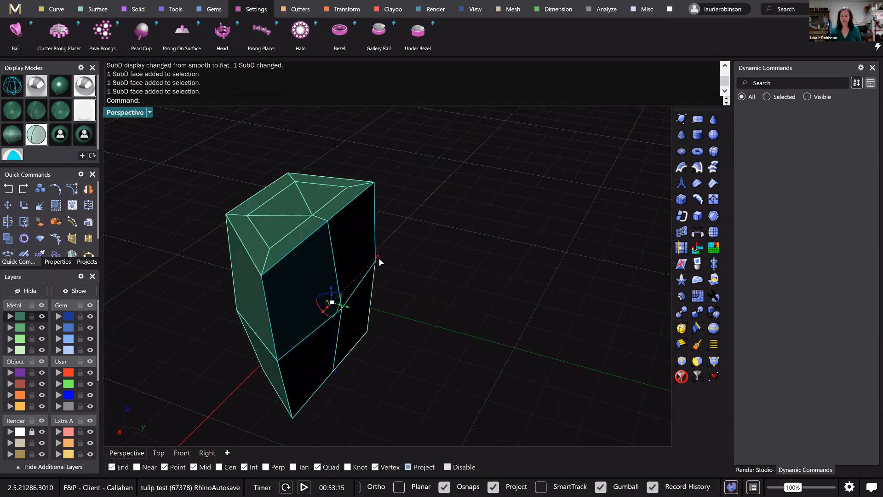
{"action": "left_click_drag", "start_coordinate": [380, 258], "coordinate": [375, 277]}
{"action": "scroll", "coordinate": [461, 311], "scroll_direction": "up", "scroll_amount": 3}
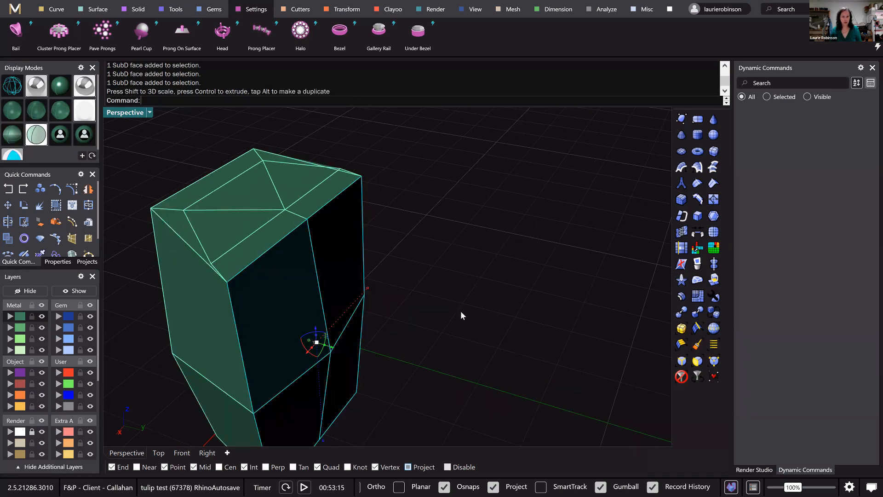
{"action": "scroll", "coordinate": [493, 304], "scroll_direction": "up", "scroll_amount": 2}
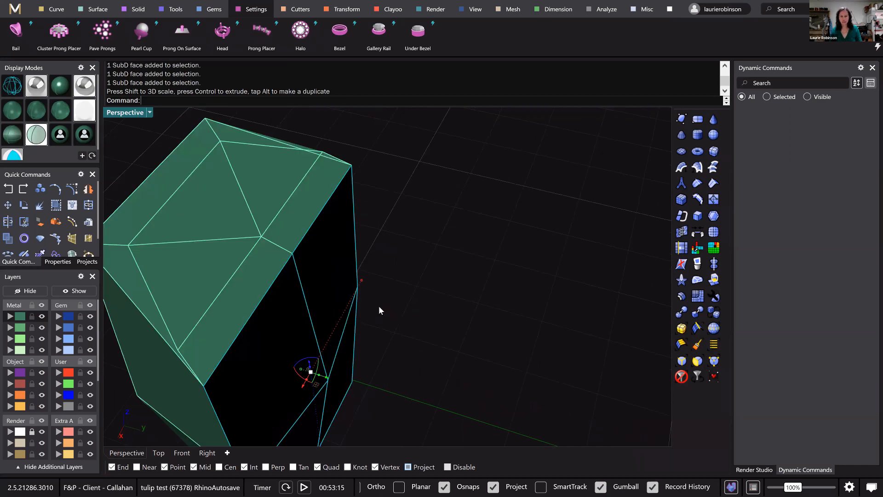
{"action": "key", "text": "Tab"}
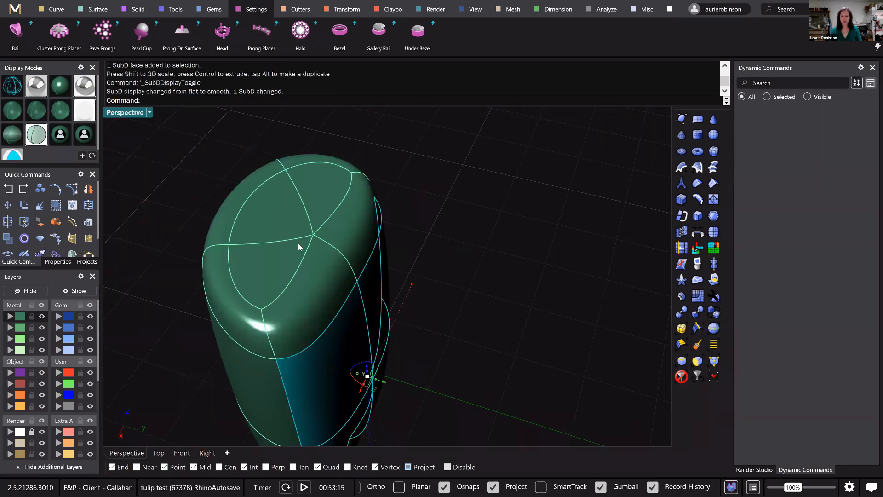
{"action": "key", "text": "Tab"}
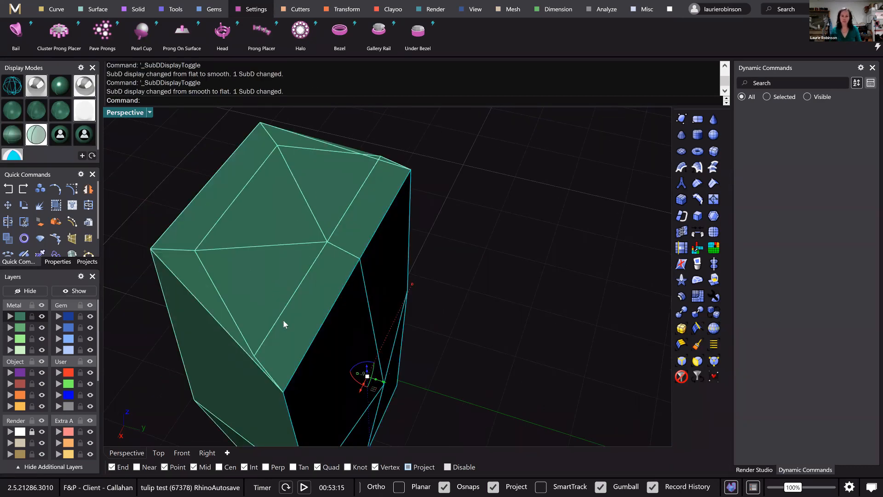
- Move the protruding inset corner vertex beside the bridged wall back inside the top cap's outline and clear the selection
{"action": "scroll", "coordinate": [256, 355], "scroll_direction": "up", "scroll_amount": 1}
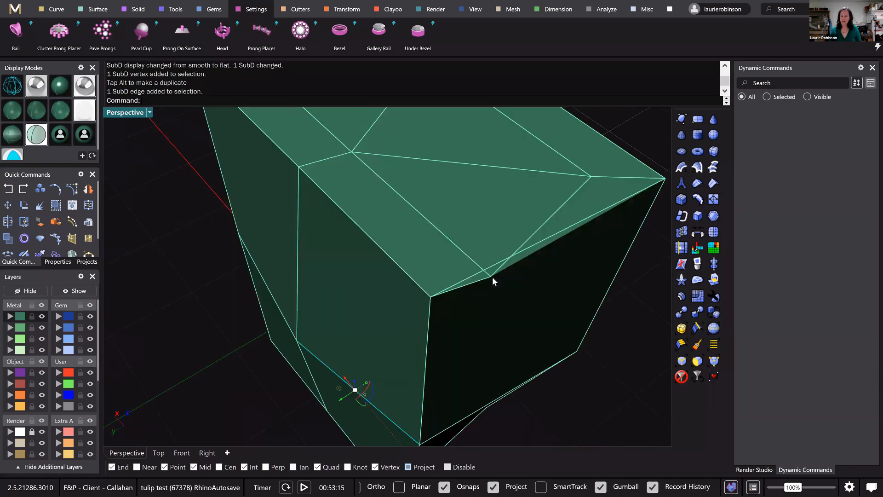
{"action": "left_click", "coordinate": [491, 277]}
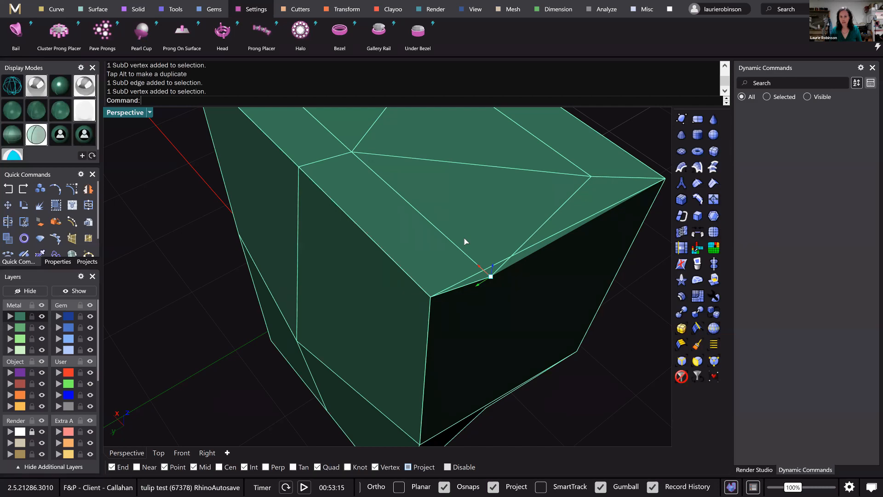
{"action": "scroll", "coordinate": [468, 242], "scroll_direction": "down", "scroll_amount": 6}
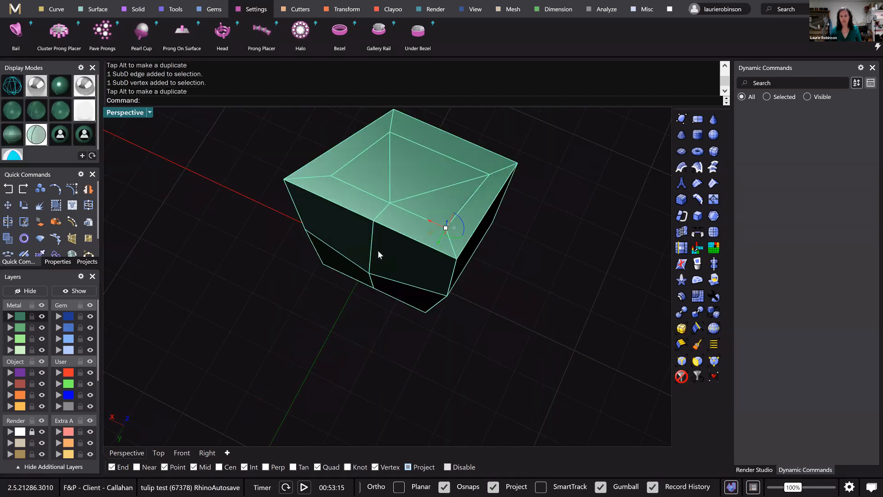
{"action": "right_click_drag", "start_coordinate": [389, 317], "coordinate": [438, 309]}
{"action": "left_click", "coordinate": [430, 300]}
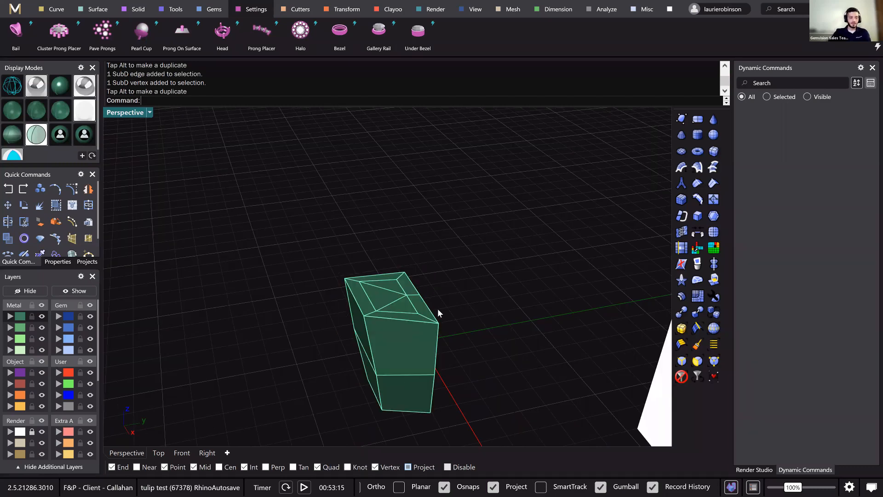
- Examine the top cap's inset faces and corner edges from several angles, toggling between smooth and flat display
{"action": "scroll", "coordinate": [439, 317], "scroll_direction": "up", "scroll_amount": 5}
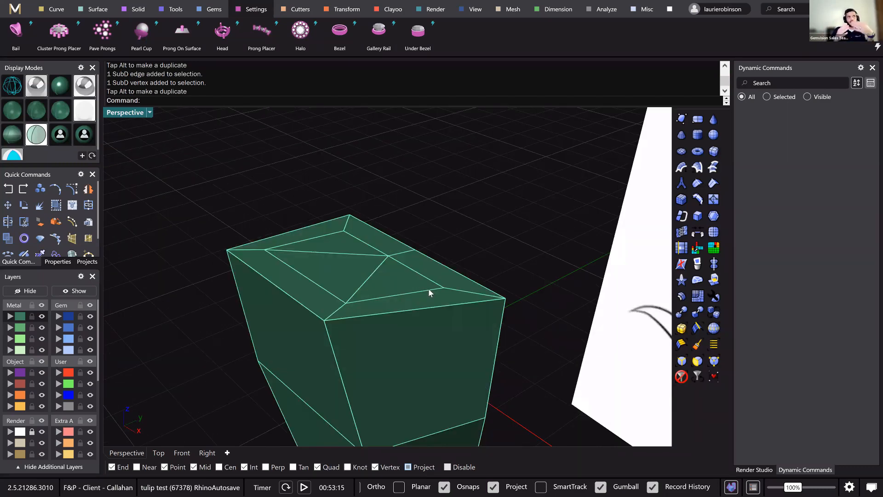
{"action": "mouse_move", "coordinate": [439, 317]}
{"action": "right_mouse_down"}
{"action": "mouse_move", "coordinate": [448, 335]}
{"action": "mouse_move", "coordinate": [434, 330]}
{"action": "right_mouse_up"}
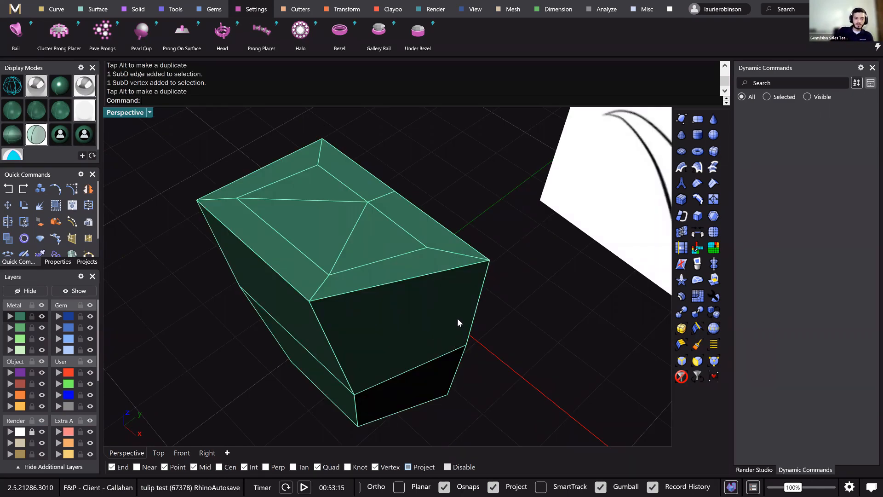
{"action": "key", "text": "Tab"}
{"action": "key", "text": "Tab"}
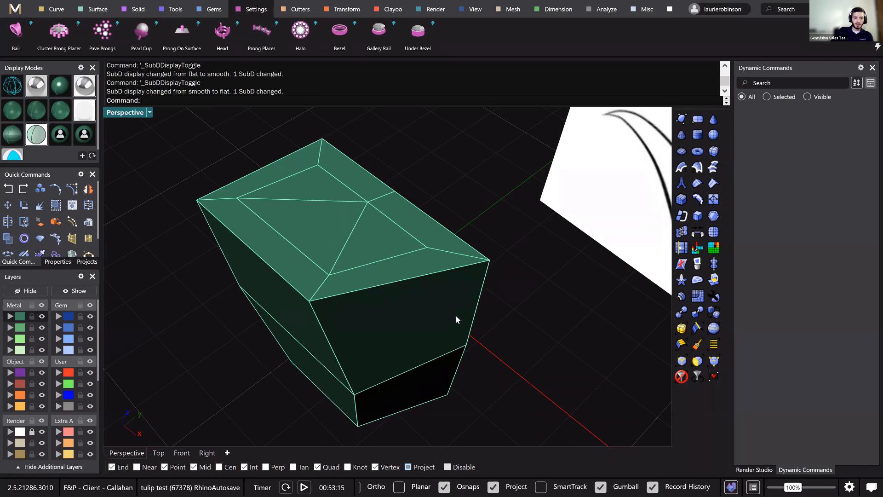
{"action": "right_click_drag", "start_coordinate": [455, 314], "coordinate": [457, 344]}
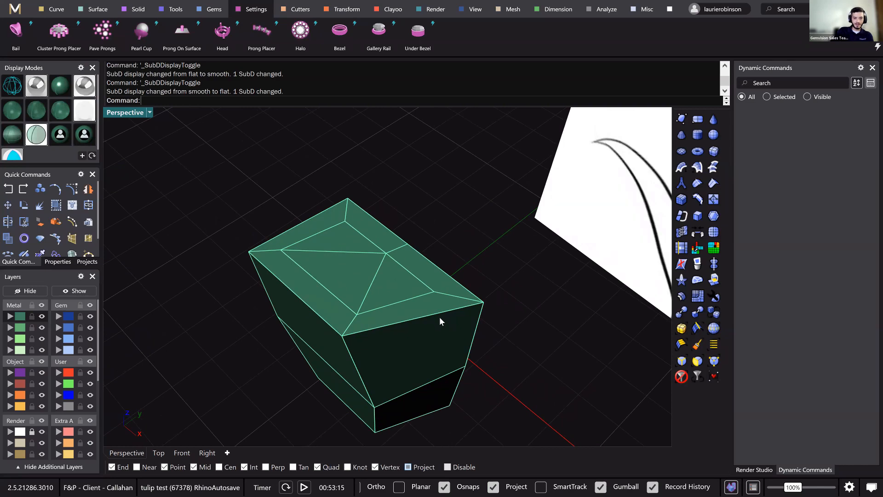
{"action": "scroll", "coordinate": [439, 319], "scroll_direction": "up", "scroll_amount": 2}
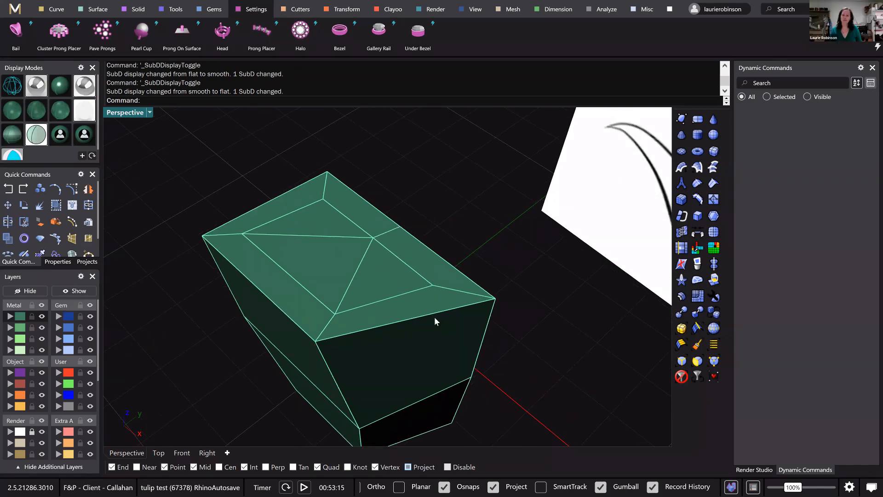
{"action": "scroll", "coordinate": [434, 317], "scroll_direction": "down", "scroll_amount": 1}
{"action": "scroll", "coordinate": [435, 317], "scroll_direction": "down", "scroll_amount": 1}
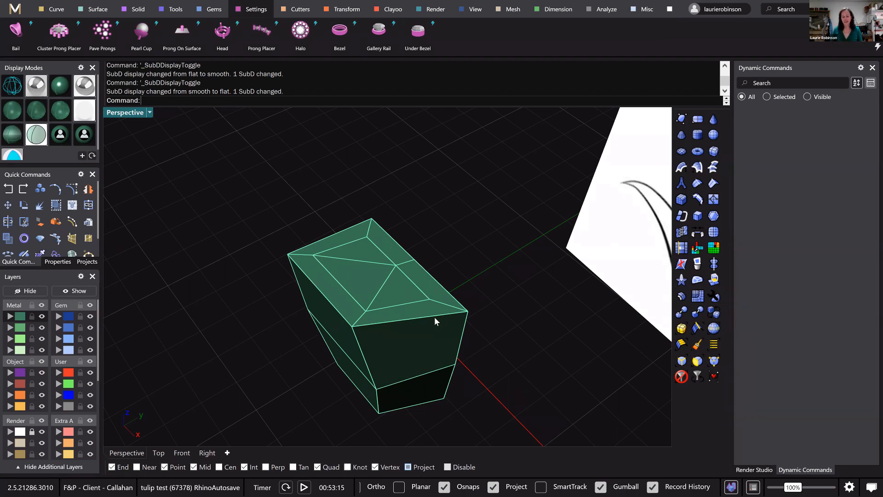
{"action": "scroll", "coordinate": [422, 325], "scroll_direction": "up", "scroll_amount": 2}
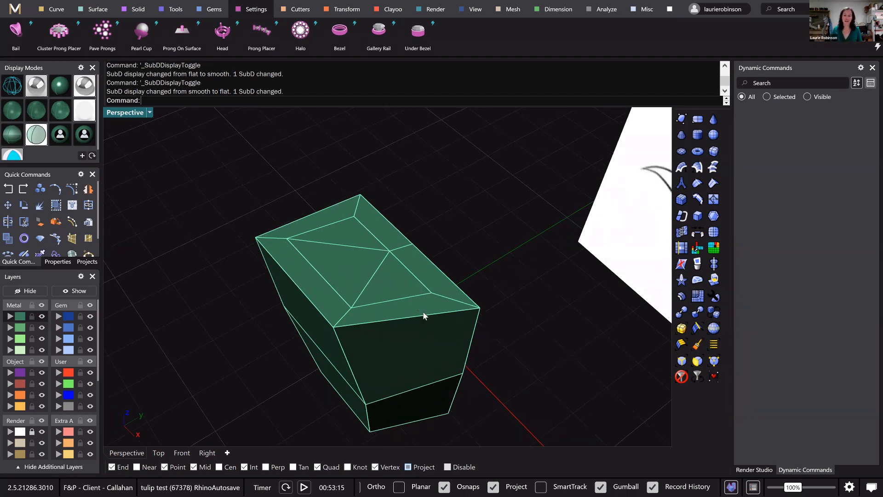
{"action": "scroll", "coordinate": [424, 316], "scroll_direction": "up", "scroll_amount": 2}
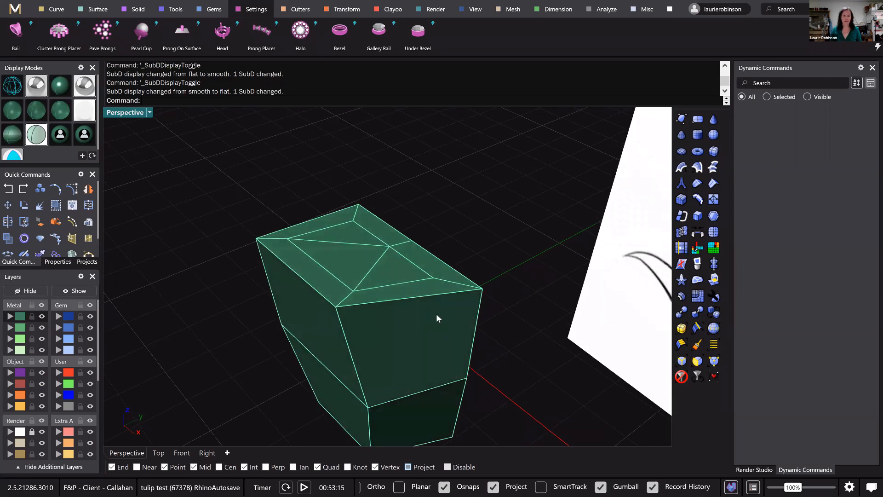
- Raise the inset rim face at the top cap's +X end to the drawing's petal tip in Front view, using smooth display
{"action": "scroll", "coordinate": [447, 307], "scroll_direction": "up", "scroll_amount": 3}
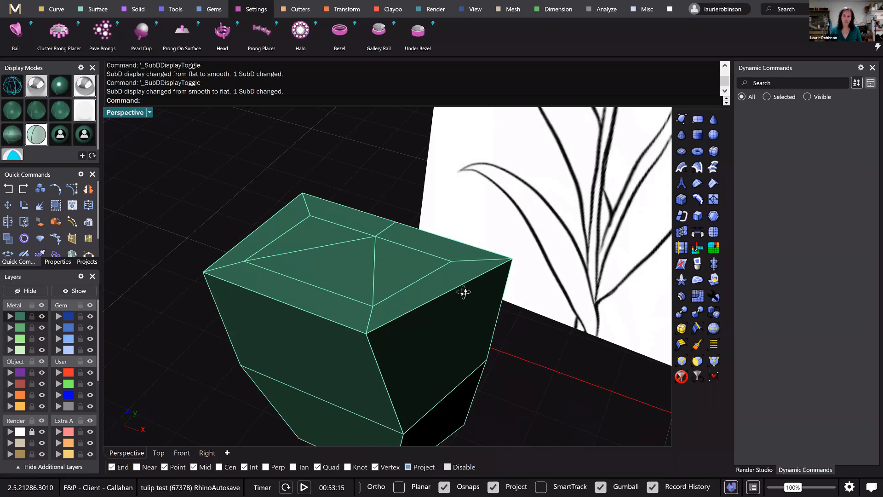
{"action": "scroll", "coordinate": [448, 287], "scroll_direction": "up", "scroll_amount": 3}
{"action": "scroll", "coordinate": [445, 283], "scroll_direction": "up", "scroll_amount": 2}
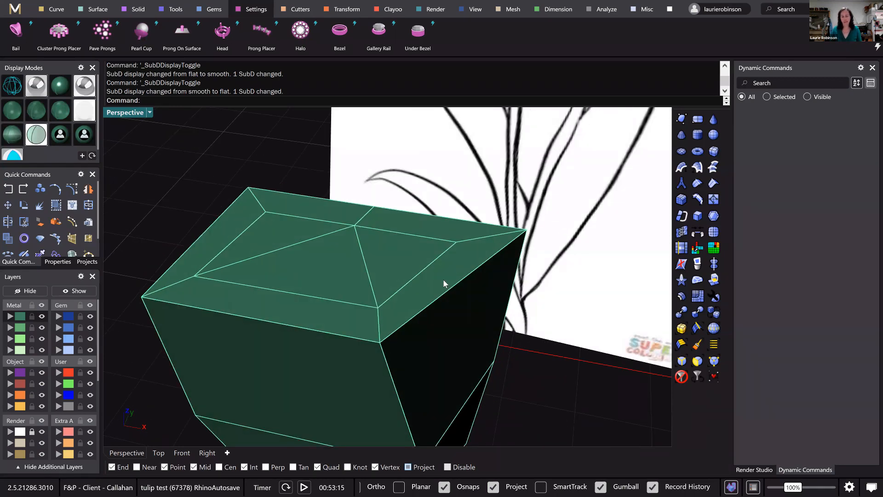
{"action": "left_click", "coordinate": [435, 281], "text": "ctrl+shift"}
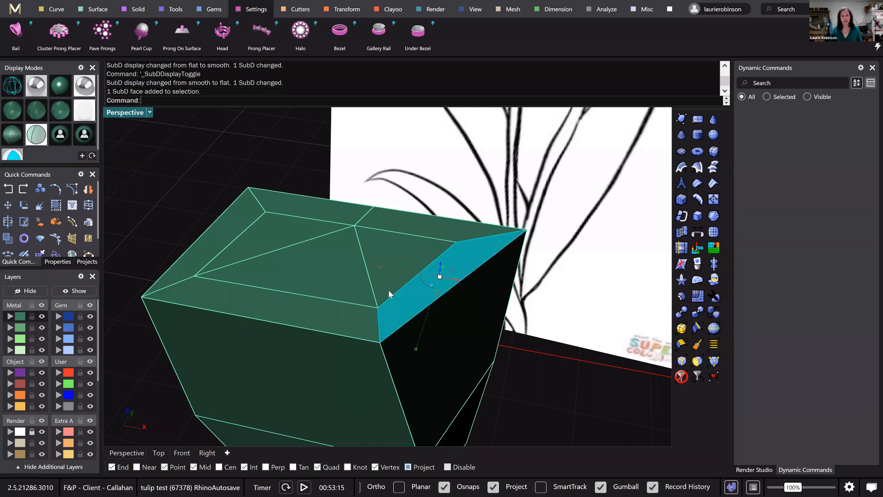
{"action": "left_click", "coordinate": [180, 454]}
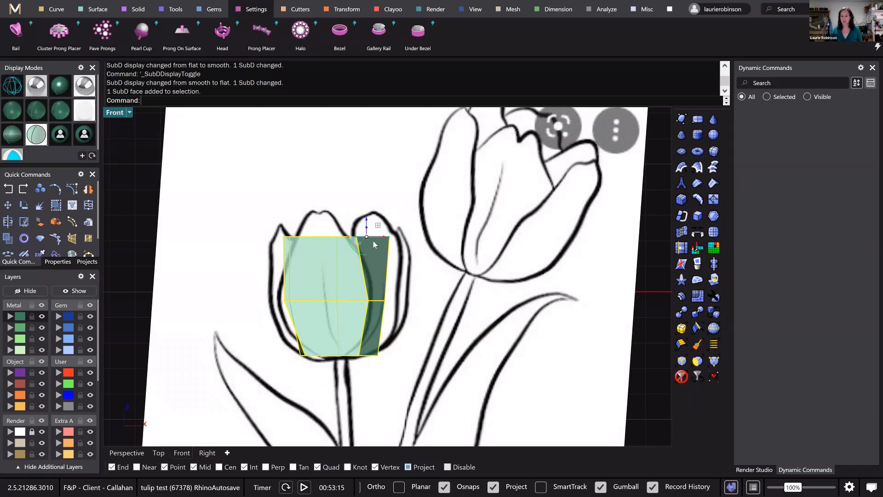
{"action": "scroll", "coordinate": [374, 244], "scroll_direction": "up", "scroll_amount": 2}
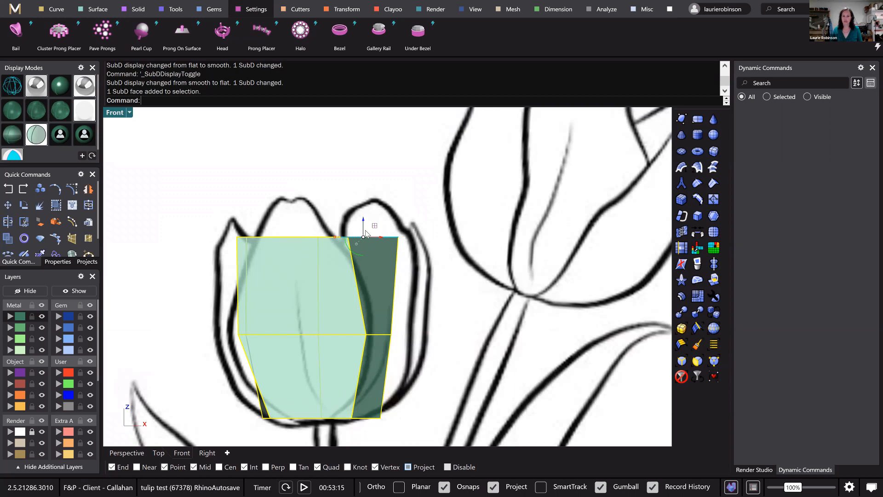
{"action": "left_click_drag", "start_coordinate": [364, 229], "coordinate": [365, 206]}
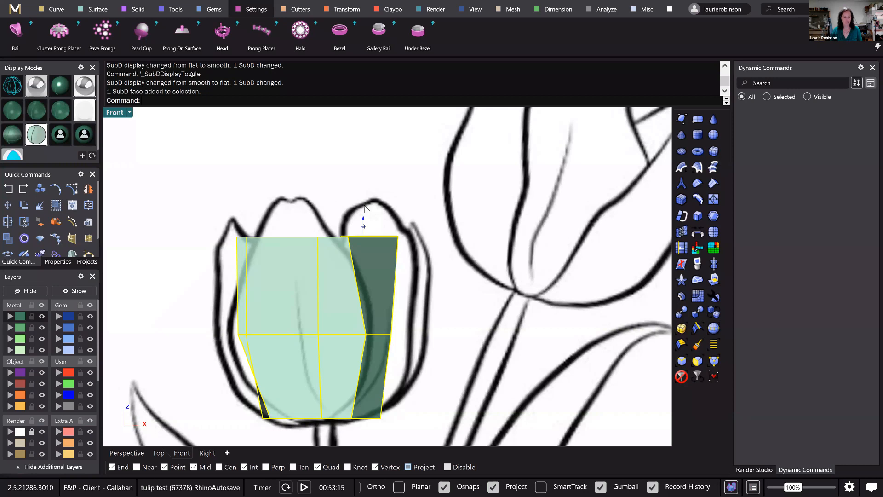
{"action": "key", "text": "Tab"}
{"action": "left_click_drag", "start_coordinate": [364, 208], "coordinate": [366, 199]}
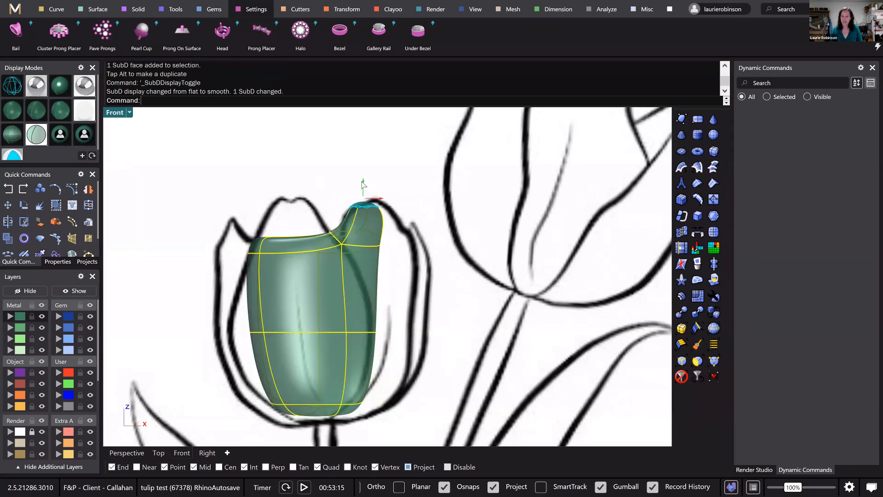
- Raise the selected +X tip face slightly to the drawing's outline, then scale it shorter along its long direction in flat display
{"action": "left_click", "coordinate": [362, 184]}
{"action": "scroll", "coordinate": [363, 237], "scroll_direction": "up", "scroll_amount": 3}
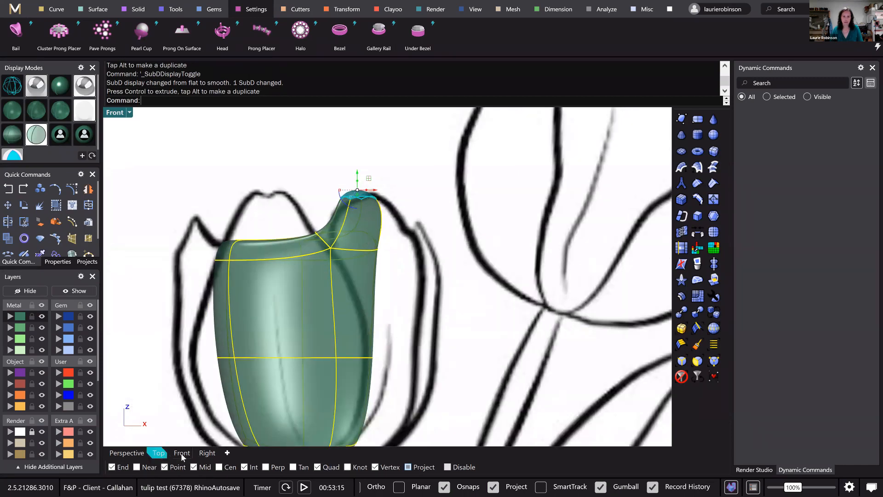
{"action": "left_click", "coordinate": [138, 454]}
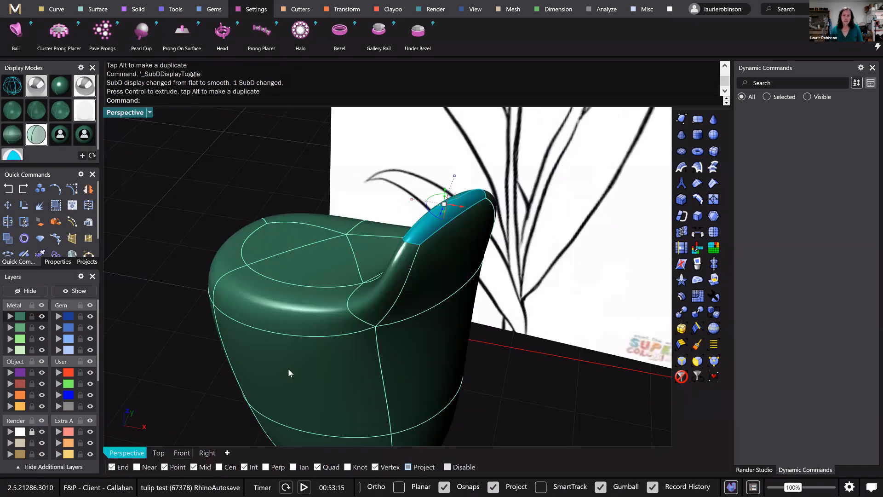
{"action": "right_click_drag", "start_coordinate": [400, 336], "coordinate": [383, 341]}
{"action": "key", "text": "Tab"}
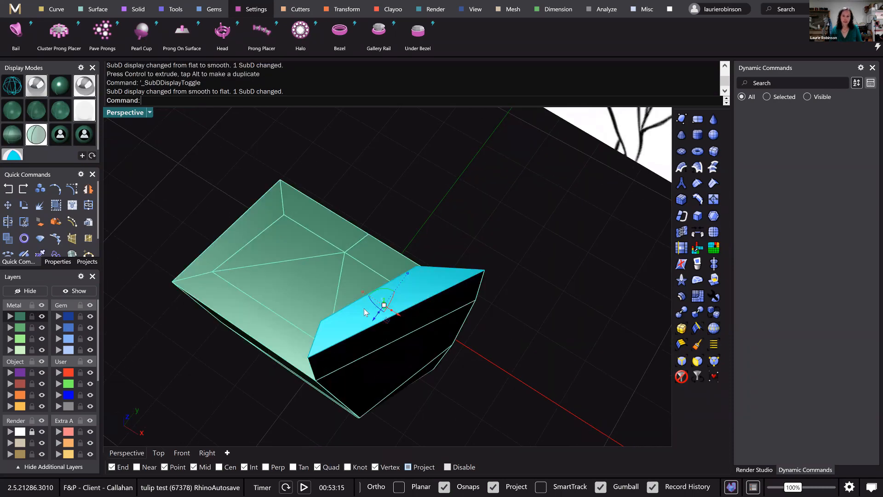
{"action": "scroll", "coordinate": [389, 328], "scroll_direction": "up", "scroll_amount": 5}
{"action": "left_click_drag", "start_coordinate": [419, 233], "coordinate": [418, 234]}
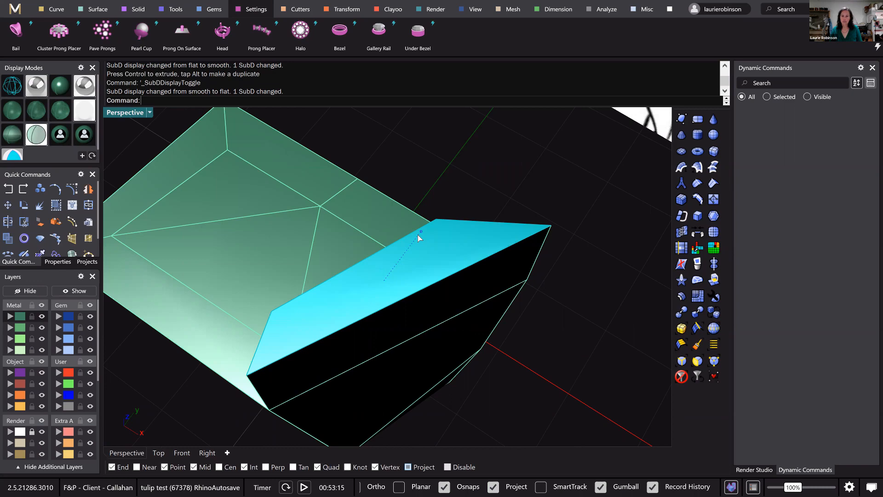
{"action": "left_click", "coordinate": [428, 182]}
{"action": "scroll", "coordinate": [428, 182], "scroll_direction": "down", "scroll_amount": 6}
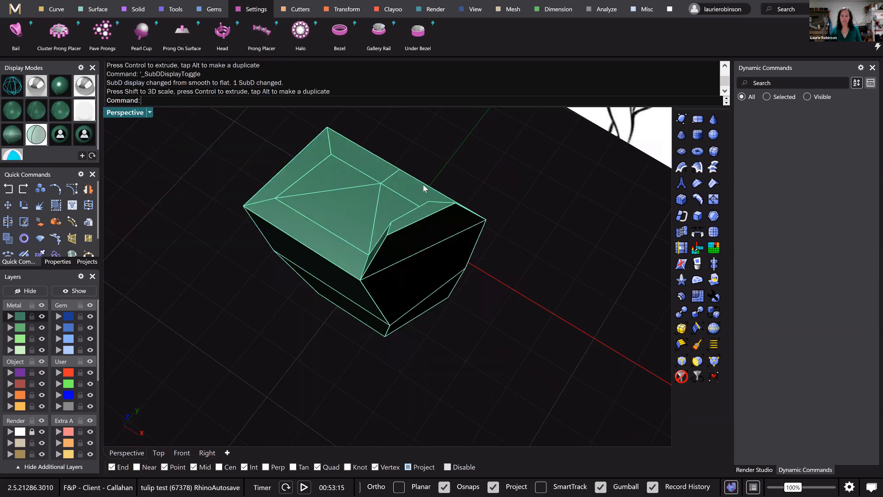
- Extrude the stacked faces of the +X end wall outward along X and check the form in smooth display
{"action": "right_click_drag", "start_coordinate": [423, 281], "coordinate": [423, 281]}
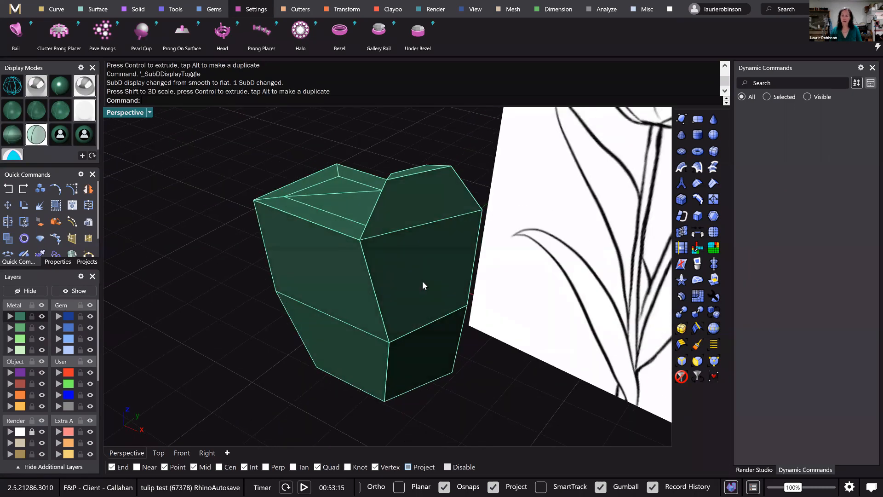
{"action": "left_click", "coordinate": [419, 193], "text": "ctrl+shift"}
{"action": "right_click_drag", "start_coordinate": [426, 377], "coordinate": [428, 287]}
{"action": "left_click", "coordinate": [414, 285], "text": "ctrl+shift"}
{"action": "left_click", "coordinate": [416, 364], "text": "ctrl+shift"}
{"action": "scroll", "coordinate": [429, 288], "scroll_direction": "up", "scroll_amount": 3}
{"action": "left_click_drag", "start_coordinate": [428, 287], "coordinate": [428, 287]}
{"action": "scroll", "coordinate": [488, 288], "scroll_direction": "down", "scroll_amount": 5}
{"action": "key", "text": "Tab"}
{"action": "key", "text": "Tab"}
- Insert an edge loop through the newly extruded +X strip and inspect it in smooth display before returning to flat
{"action": "right_click_drag", "start_coordinate": [401, 344], "coordinate": [450, 320]}
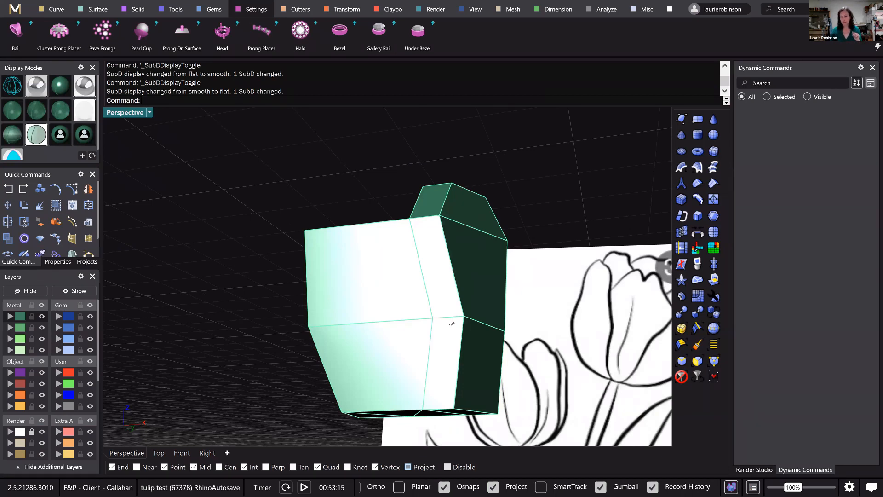
{"action": "left_click", "coordinate": [450, 321]}
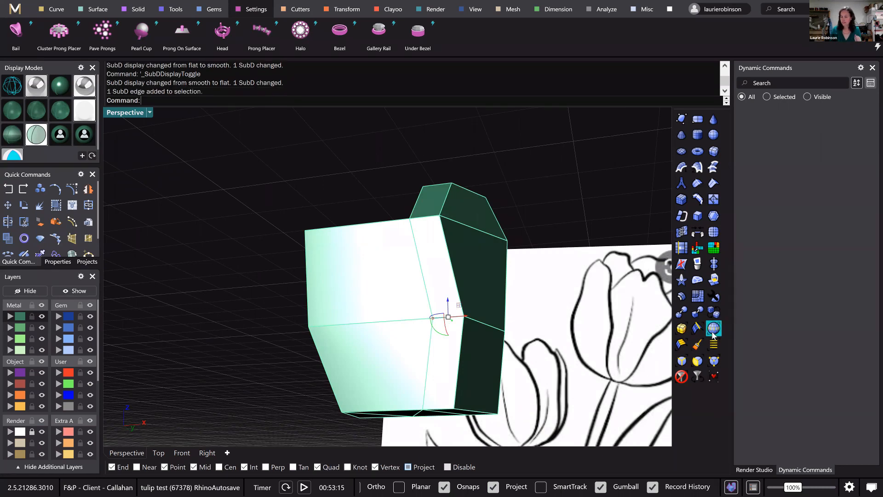
{"action": "left_click", "coordinate": [700, 201]}
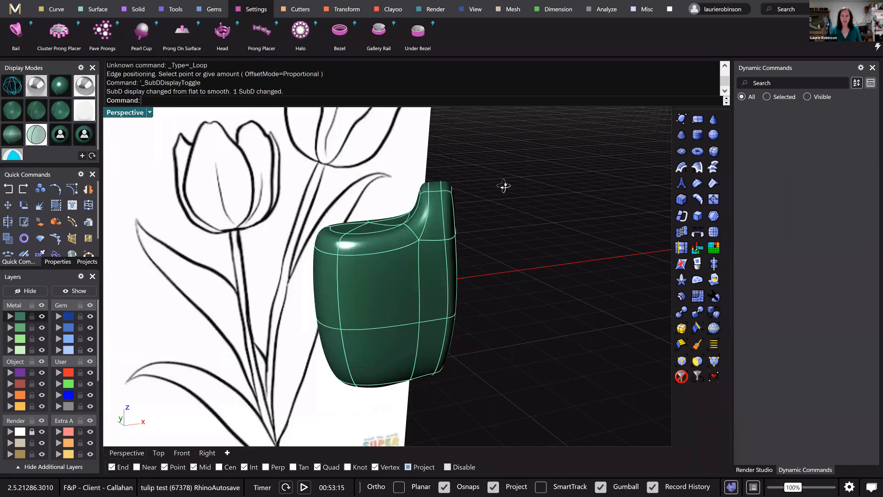
{"action": "right_click_drag", "start_coordinate": [503, 186], "coordinate": [503, 237]}
{"action": "right_click_drag", "start_coordinate": [502, 295], "coordinate": [365, 248]}
{"action": "key", "text": "Tab"}
- Extrude the narrow top rim face along the front wall straight upward
{"action": "right_click_drag", "start_coordinate": [419, 255], "coordinate": [388, 178]}
{"action": "scroll", "coordinate": [402, 244], "scroll_direction": "up", "scroll_amount": 3}
{"action": "left_click", "coordinate": [405, 239], "text": "ctrl+shift"}
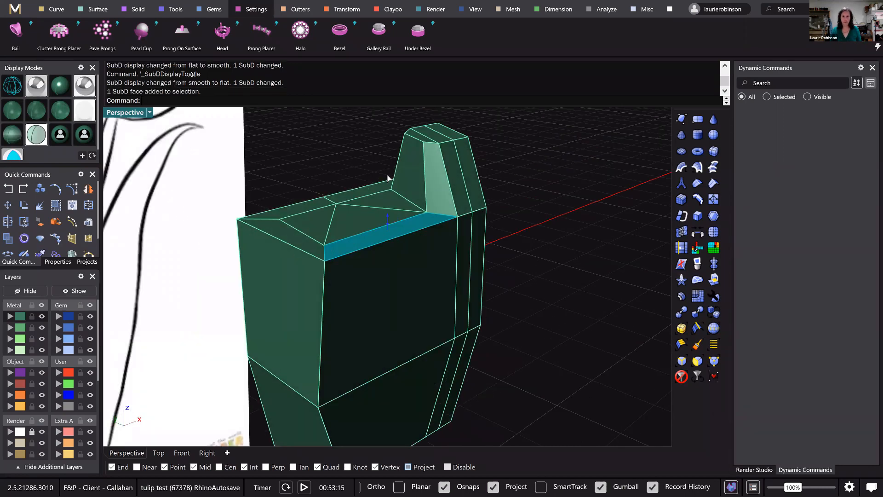
{"action": "left_click_drag", "start_coordinate": [388, 221], "coordinate": [389, 177]}
- In Front view, raise the extruded front rim face to the drawing's middle petal tip and scale it narrower along X, using smooth display
{"action": "key", "text": "ctrl+F2"}
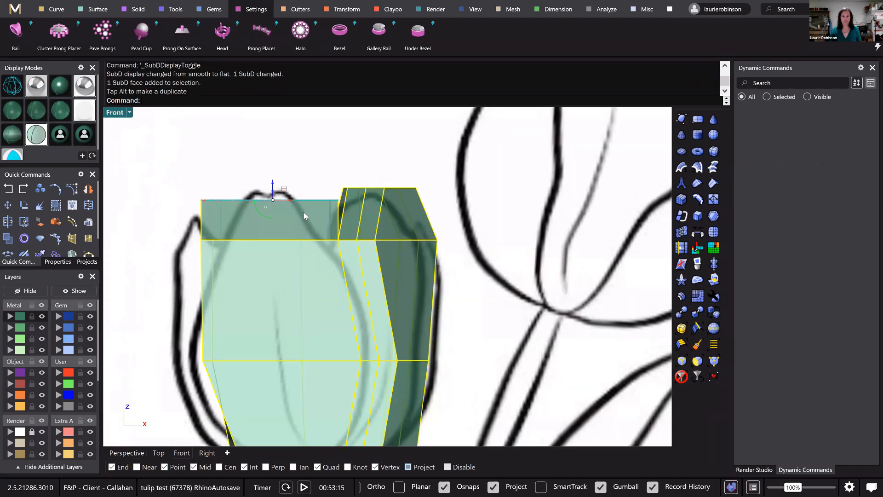
{"action": "left_click_drag", "start_coordinate": [273, 178], "coordinate": [206, 187]}
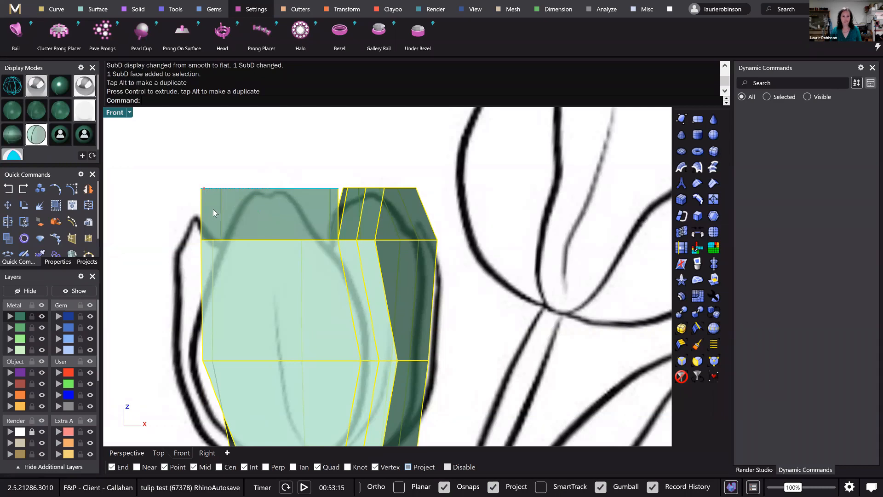
{"action": "key", "text": "Tab"}
{"action": "left_click_drag", "start_coordinate": [260, 168], "coordinate": [260, 159]}
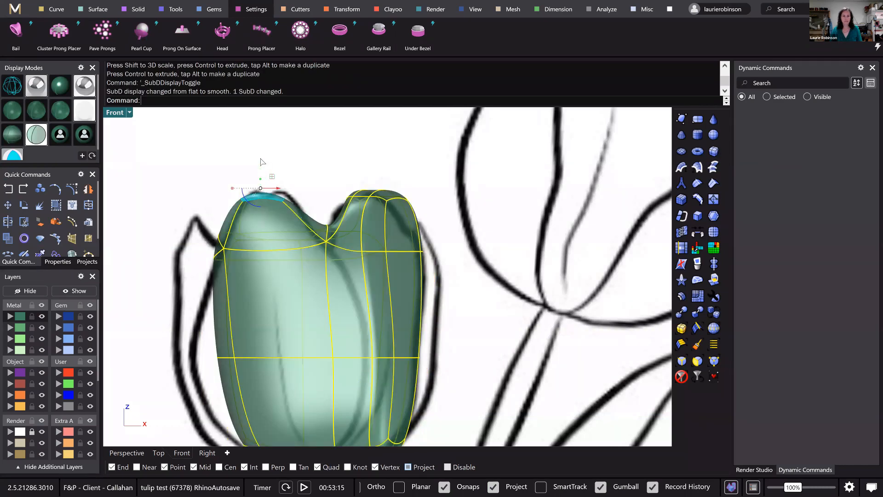
- Extrude the three stacked front wall faces beneath the middle petal tip outward along Y in flat display
{"action": "left_click", "coordinate": [134, 454]}
{"action": "right_click_drag", "start_coordinate": [225, 347], "coordinate": [413, 221]}
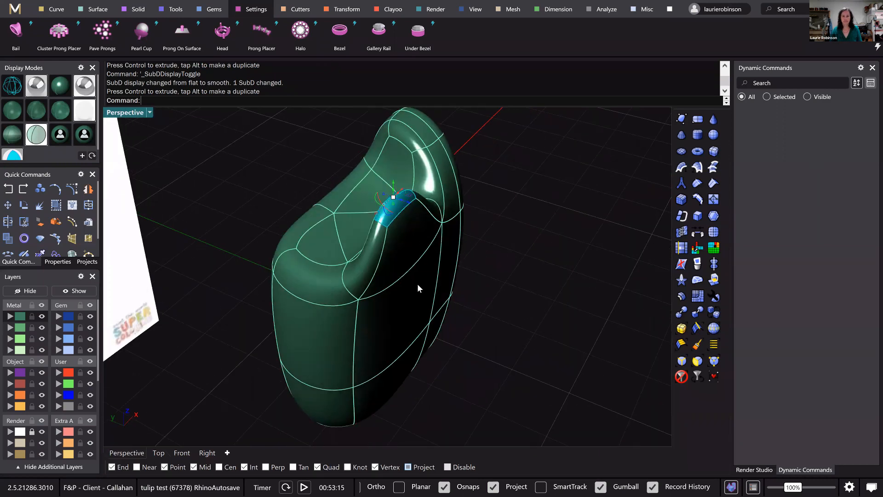
{"action": "key", "text": "Tab"}
{"action": "right_click_drag", "start_coordinate": [418, 284], "coordinate": [418, 251]}
{"action": "left_click", "coordinate": [417, 235]}
{"action": "left_click", "coordinate": [420, 359], "text": "shift"}
{"action": "right_click_drag", "start_coordinate": [407, 363], "coordinate": [402, 385]}
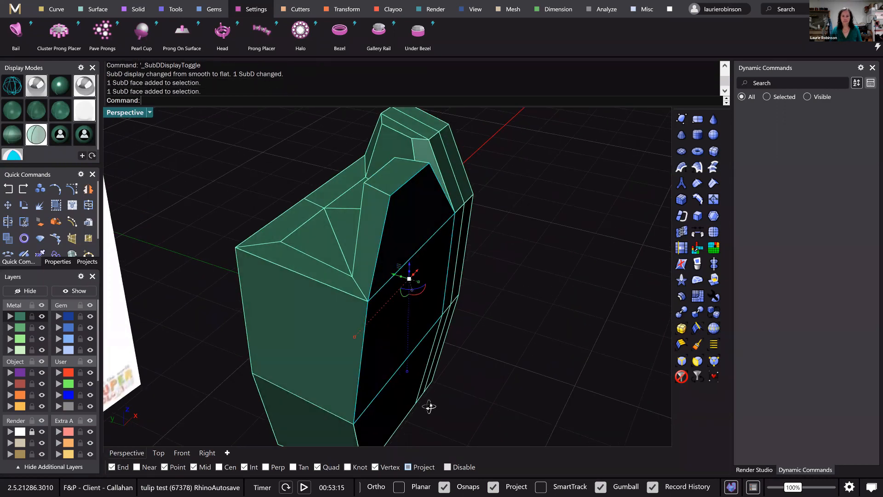
{"action": "right_click_drag", "start_coordinate": [421, 332], "coordinate": [403, 317]}
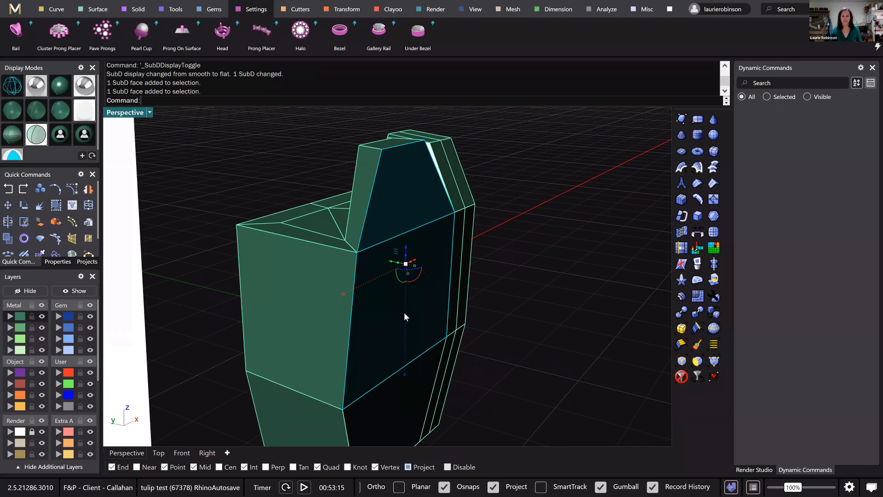
{"action": "left_click", "coordinate": [394, 400], "text": "shift"}
{"action": "right_click_drag", "start_coordinate": [388, 359], "coordinate": [405, 315]}
{"action": "scroll", "coordinate": [405, 313], "scroll_direction": "up", "scroll_amount": 2}
{"action": "left_click_drag", "start_coordinate": [405, 313], "coordinate": [483, 312]}
{"action": "right_click_drag", "start_coordinate": [523, 310], "coordinate": [541, 299]}
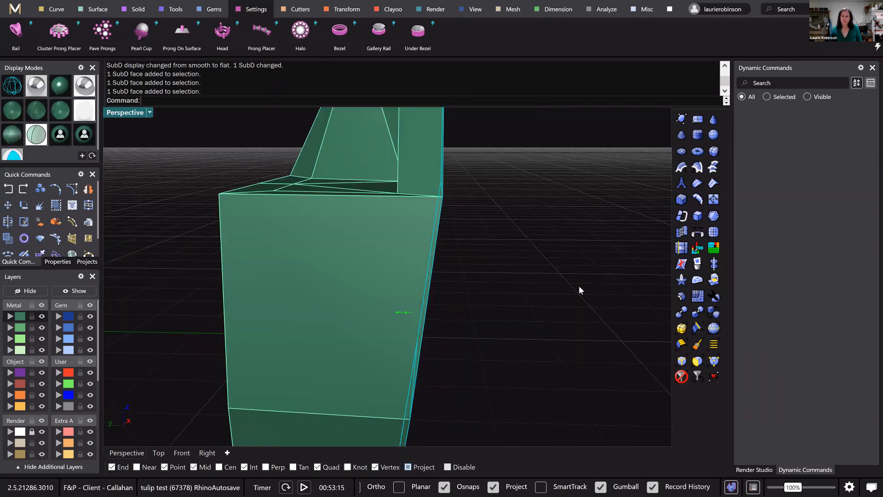
{"action": "scroll", "coordinate": [579, 286], "scroll_direction": "down", "scroll_amount": 3}
- Insert an edge loop through the newly extruded front wall strip
{"action": "left_click", "coordinate": [455, 205], "text": "ctrl+shift"}
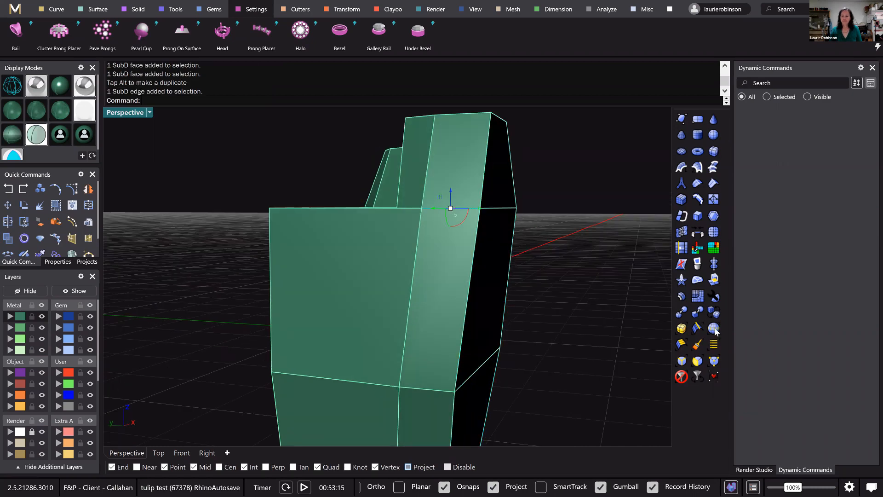
{"action": "left_click", "coordinate": [718, 217]}
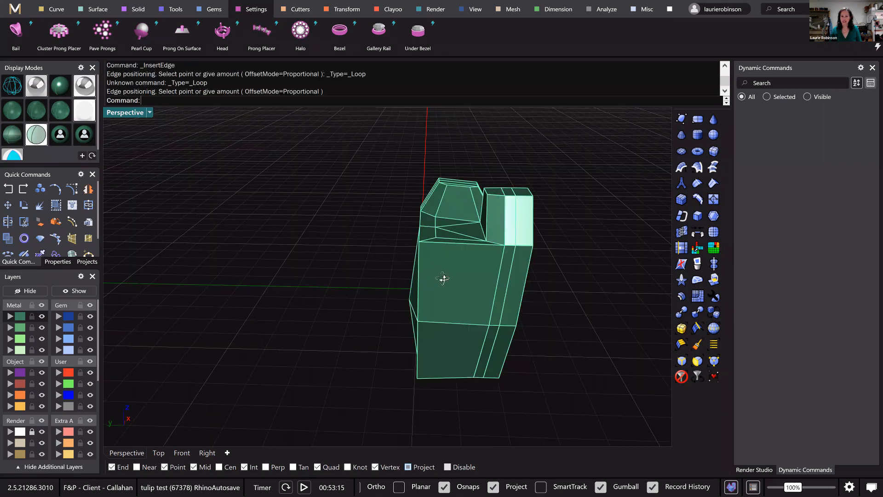
{"action": "mouse_move", "coordinate": [430, 300]}
{"action": "right_mouse_down"}
{"action": "mouse_move", "coordinate": [402, 289]}
{"action": "mouse_move", "coordinate": [464, 302]}
{"action": "mouse_move", "coordinate": [430, 302]}
{"action": "right_mouse_up"}
- Check the bloom in smooth display, then move the top corner vertex beside the front strip inward along Y in flat display
{"action": "key", "text": "Tab"}
{"action": "key", "text": "Tab"}
{"action": "left_click", "coordinate": [438, 303], "text": "ctrl+shift"}
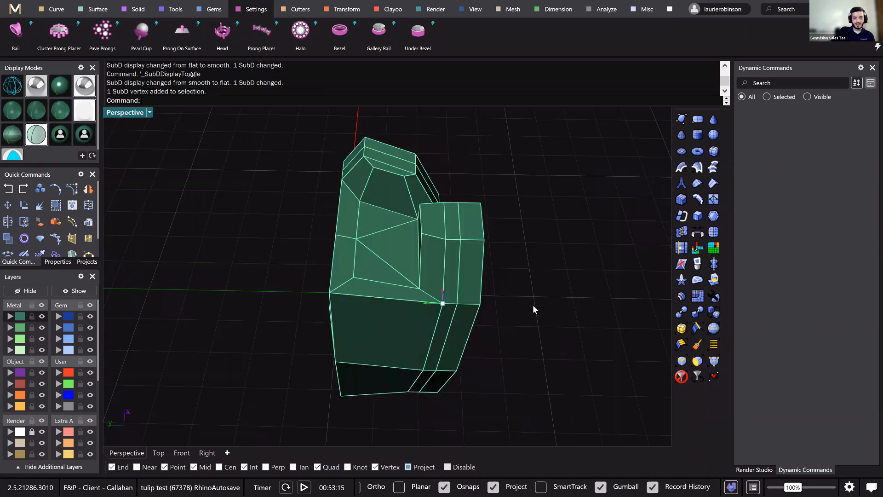
{"action": "right_click_drag", "start_coordinate": [534, 328], "coordinate": [356, 236]}
- Extrude the narrow top rim face at the -X end upward
{"action": "left_click", "coordinate": [351, 292], "text": "ctrl+shift"}
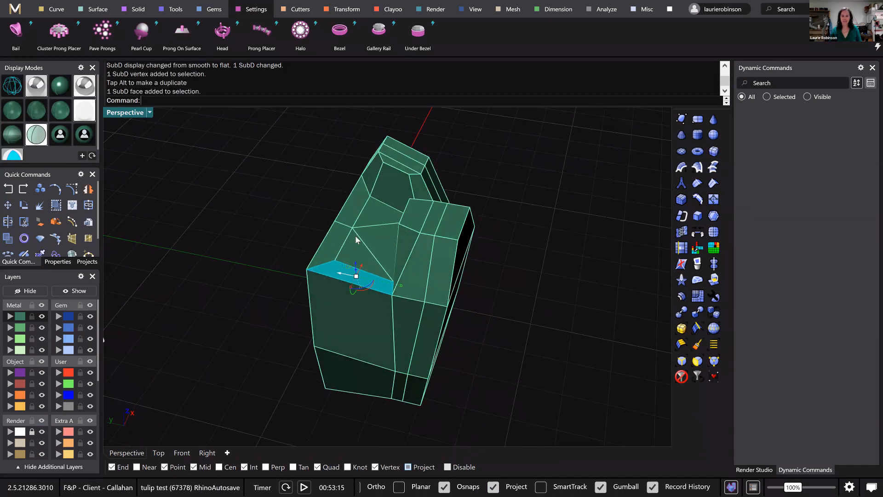
{"action": "scroll", "coordinate": [343, 228], "scroll_direction": "up", "scroll_amount": 3}
{"action": "scroll", "coordinate": [340, 227], "scroll_direction": "up", "scroll_amount": 2}
{"action": "scroll", "coordinate": [339, 226], "scroll_direction": "up", "scroll_amount": 2}
{"action": "right_click_drag", "start_coordinate": [339, 226], "coordinate": [339, 225]}
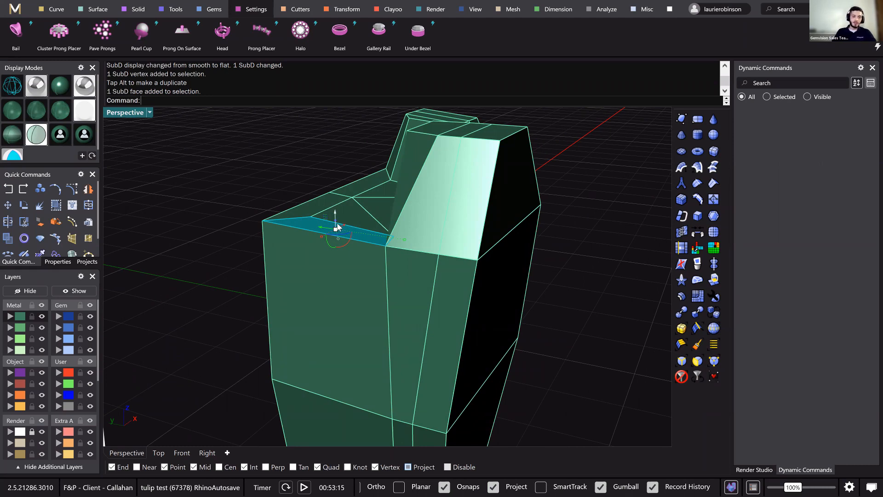
{"action": "left_click_drag", "start_coordinate": [335, 220], "coordinate": [336, 194]}
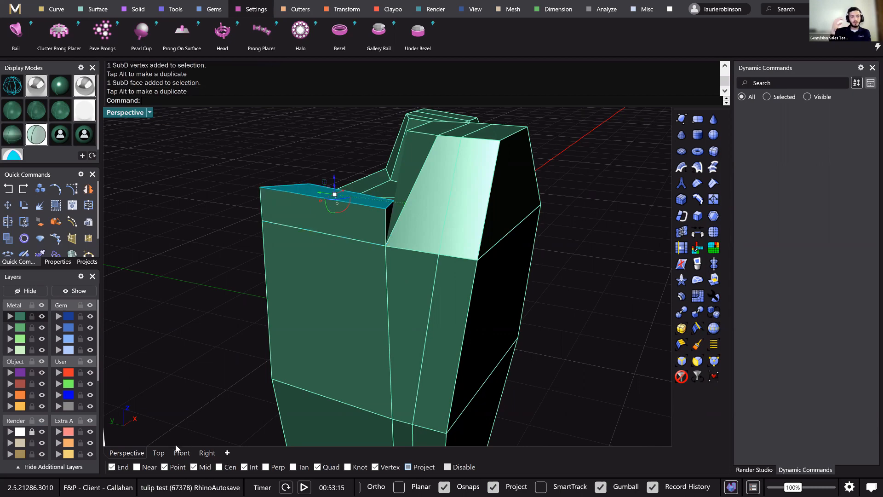
- In Front view, raise the extruded -X rim face slightly above the drawing's outer petal tip
{"action": "left_click", "coordinate": [181, 453]}
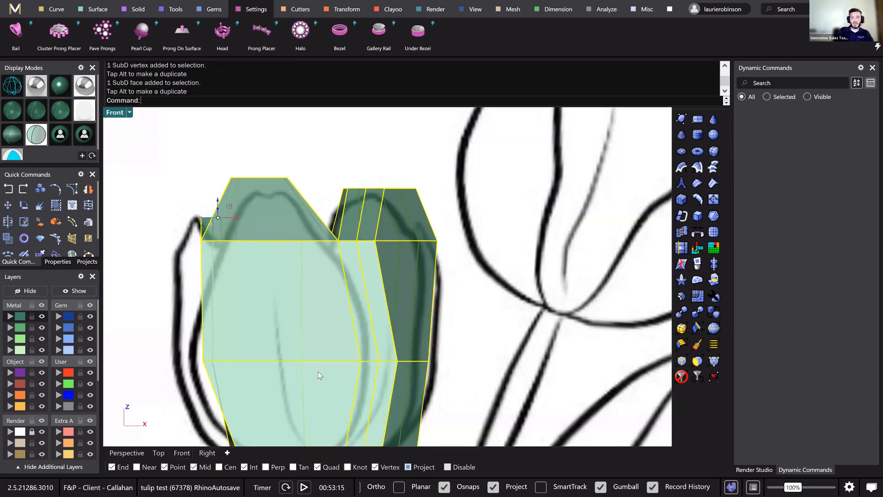
{"action": "right_click_drag", "start_coordinate": [318, 371], "coordinate": [334, 373]}
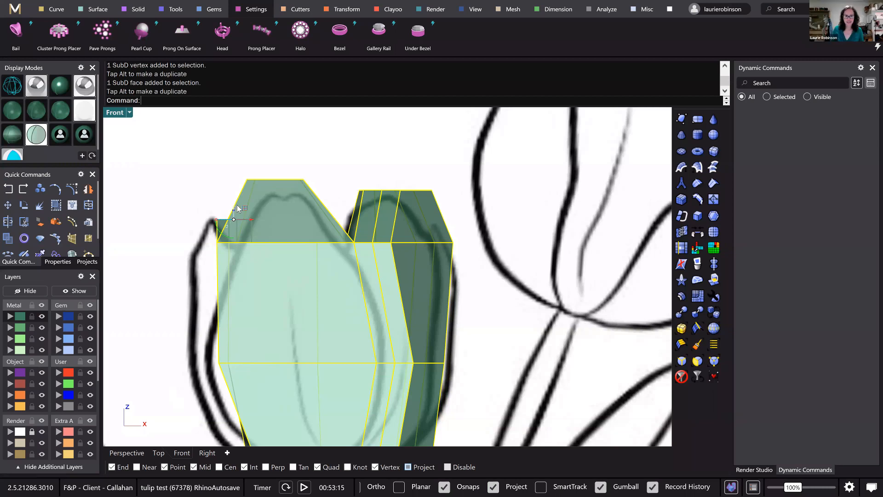
{"action": "left_click_drag", "start_coordinate": [236, 202], "coordinate": [237, 195]}
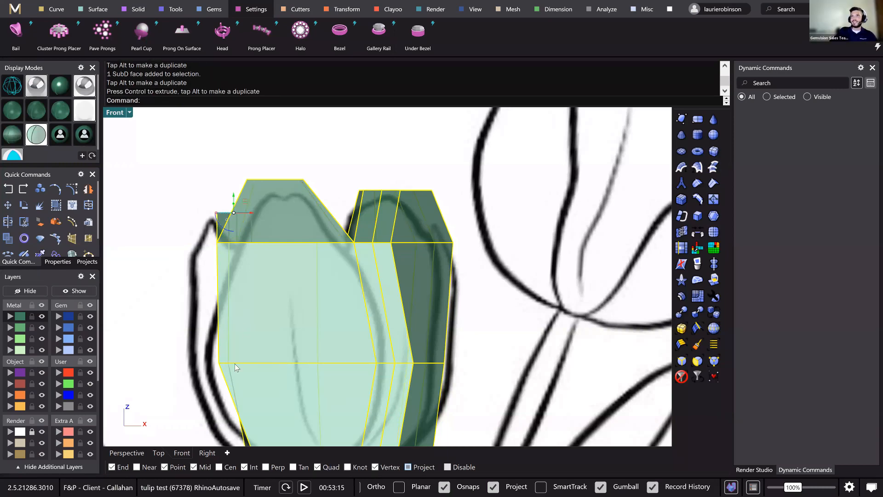
- Scale the raised -X rim face shorter along its long direction in Perspective view
{"action": "left_click", "coordinate": [123, 452]}
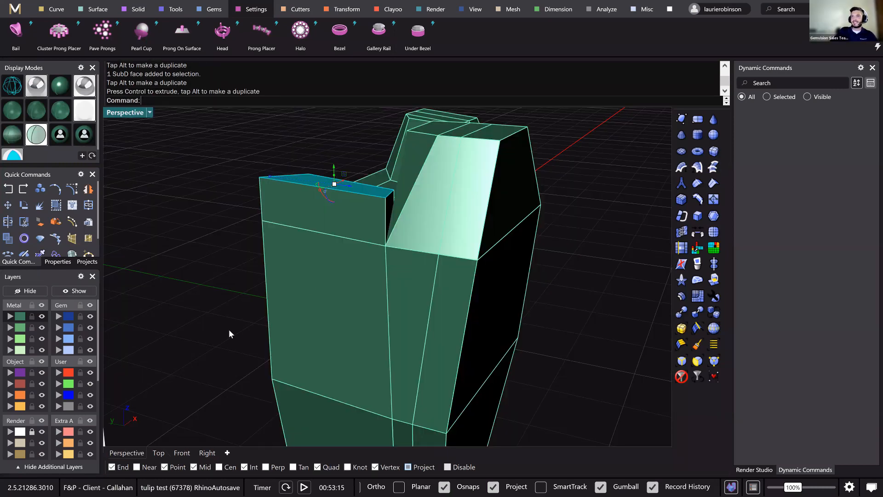
{"action": "right_click_drag", "start_coordinate": [279, 245], "coordinate": [261, 236]}
{"action": "left_click_drag", "start_coordinate": [261, 236], "coordinate": [263, 235]}
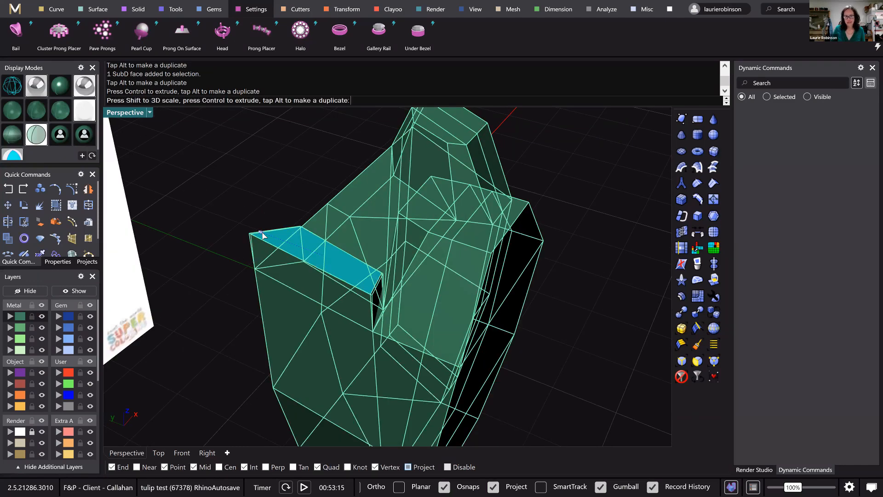
{"action": "right_click_drag", "start_coordinate": [402, 317], "coordinate": [413, 345]}
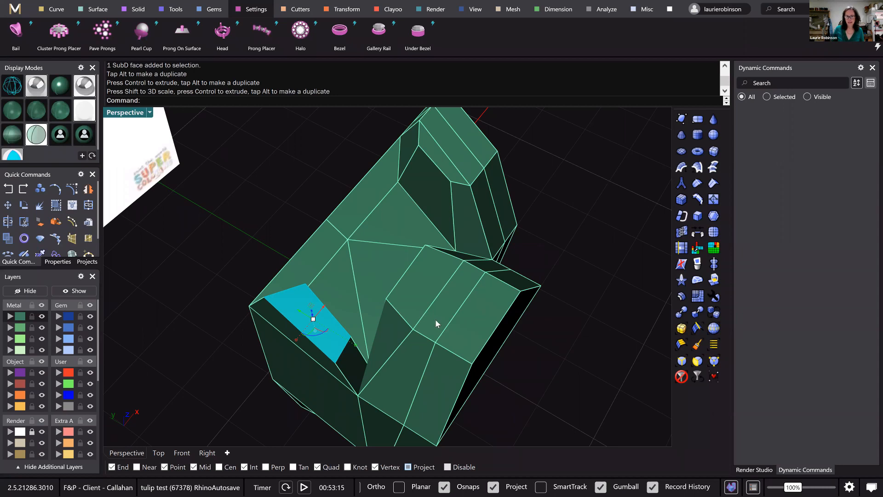
{"action": "scroll", "coordinate": [436, 324], "scroll_direction": "down", "scroll_amount": 2}
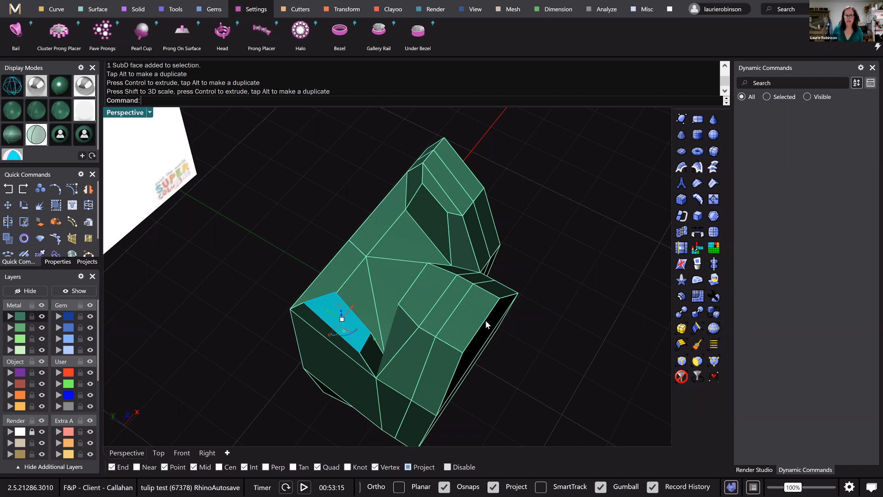
- Extrude the three stacked faces of the -X end wall outward along X
{"action": "right_click_drag", "start_coordinate": [485, 322], "coordinate": [360, 234]}
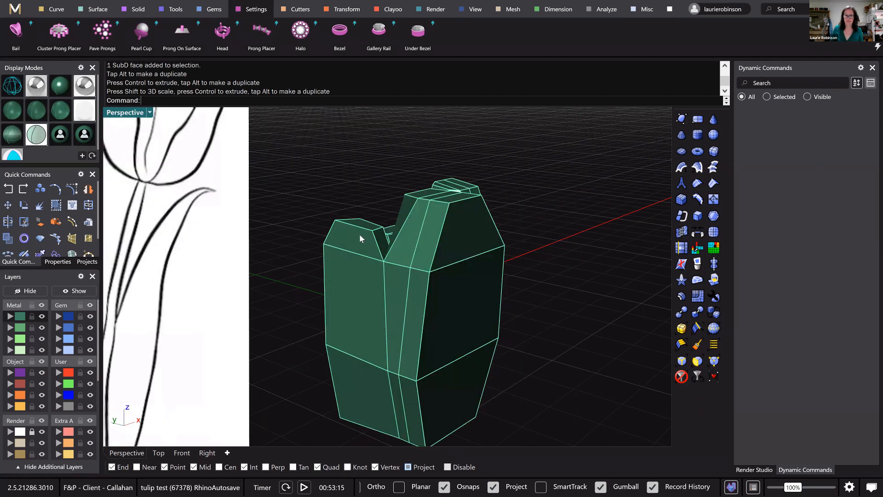
{"action": "scroll", "coordinate": [360, 233], "scroll_direction": "up", "scroll_amount": 4}
{"action": "left_click", "coordinate": [360, 233], "text": "ctrl+shift"}
{"action": "left_click", "coordinate": [368, 323], "text": "ctrl+shift"}
{"action": "left_click", "coordinate": [344, 429], "text": "ctrl+shift"}
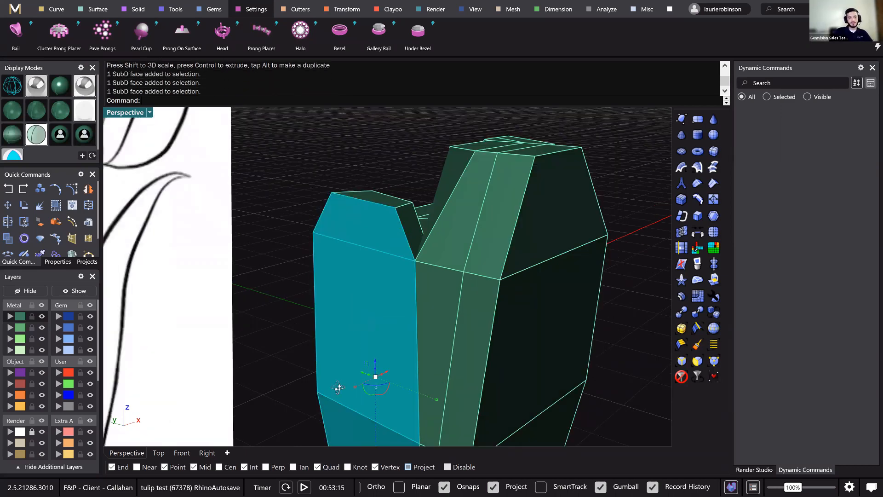
{"action": "right_click_drag", "start_coordinate": [350, 375], "coordinate": [276, 372]}
{"action": "scroll", "coordinate": [349, 373], "scroll_direction": "down", "scroll_amount": 4}
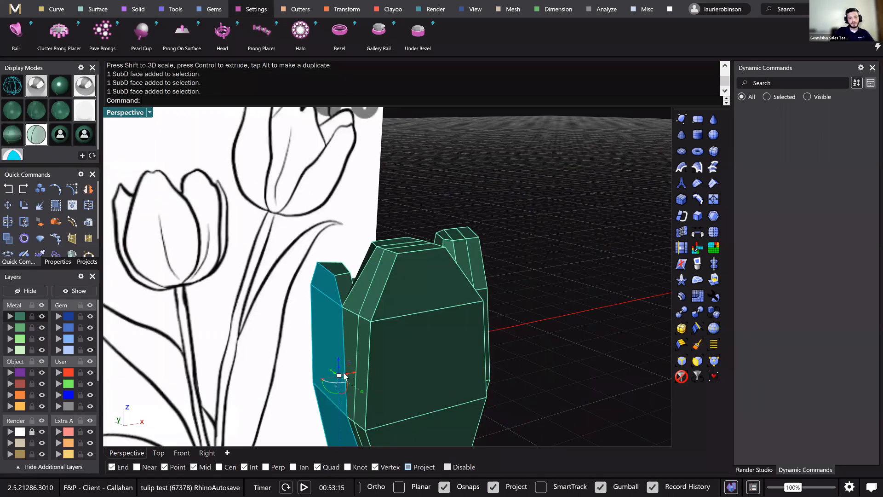
{"action": "scroll", "coordinate": [342, 376], "scroll_direction": "up", "scroll_amount": 2}
{"action": "left_click_drag", "start_coordinate": [344, 376], "coordinate": [335, 381]}
- In Front view, move the extruded -X wall faces farther out to the drawing's outer petal outline
{"action": "right_click_drag", "start_coordinate": [493, 262], "coordinate": [441, 267]}
{"action": "left_click", "coordinate": [181, 455]}
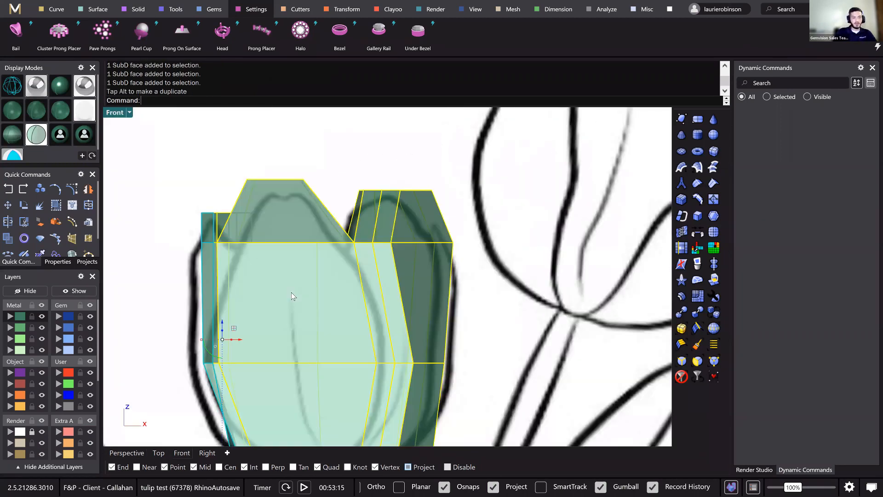
{"action": "left_click_drag", "start_coordinate": [238, 340], "coordinate": [225, 340]}
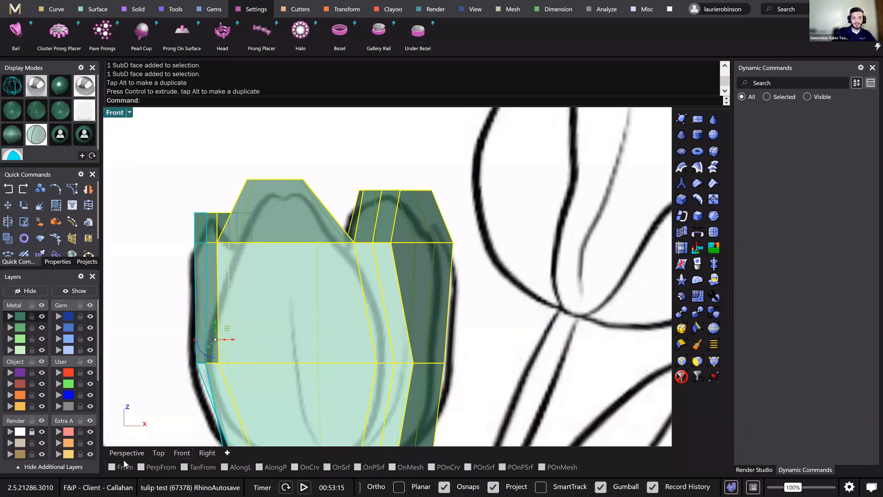
- Undo the last outward move of the -X wall faces and preview the bloom's smooth SubD shape
{"action": "key", "text": "ctrl+z"}
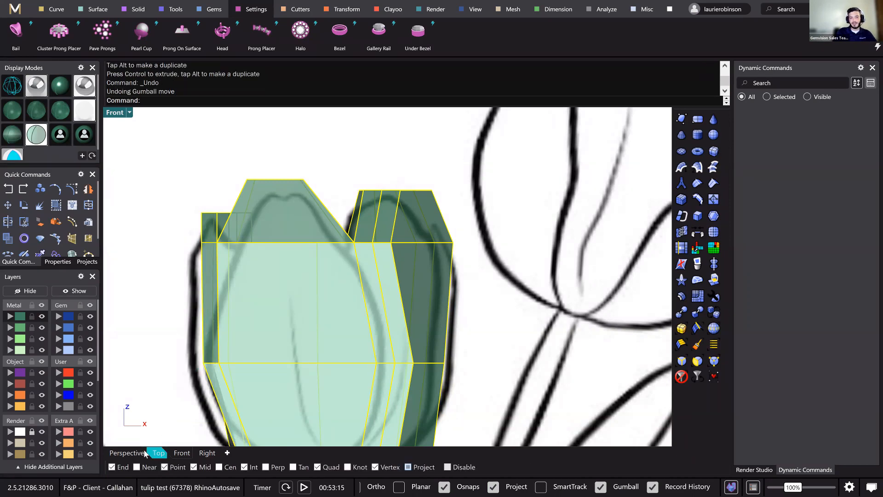
{"action": "key", "text": "Tab"}
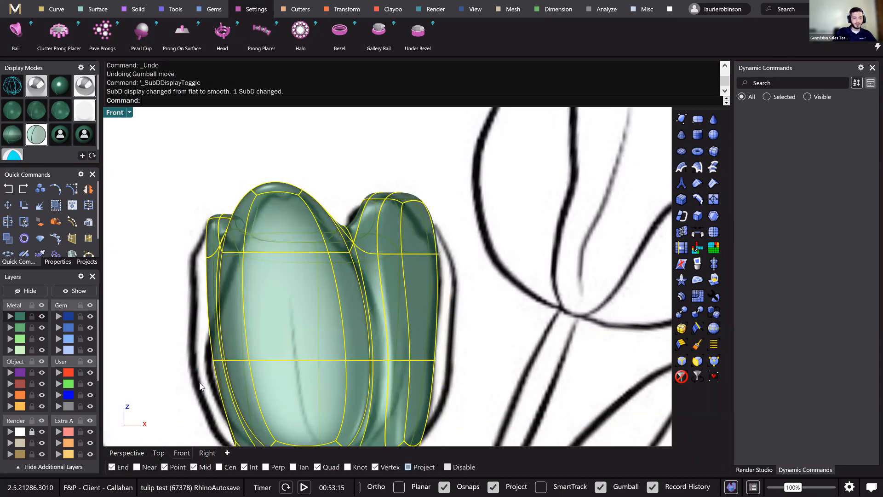
{"action": "key", "text": "Tab"}
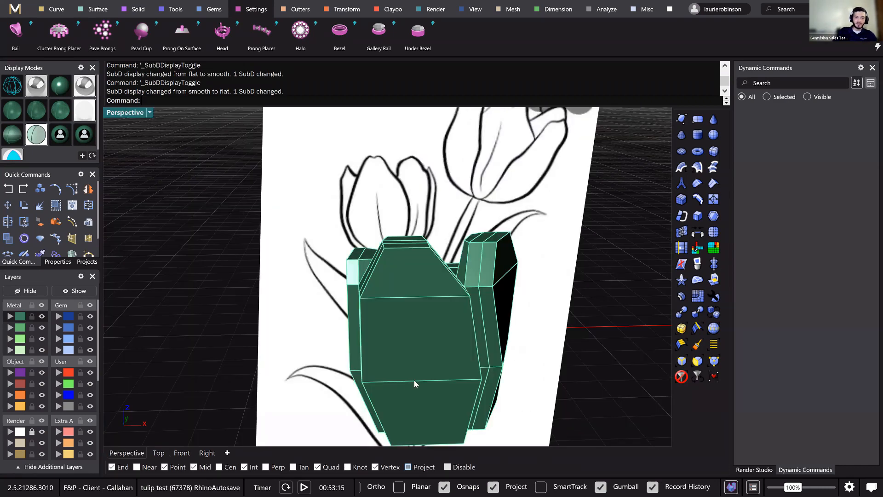
- Move the middle horizontal edge of the -X end wall outward along X in Perspective view and show the SubD smooth
{"action": "scroll", "coordinate": [413, 379], "scroll_direction": "down", "scroll_amount": 3}
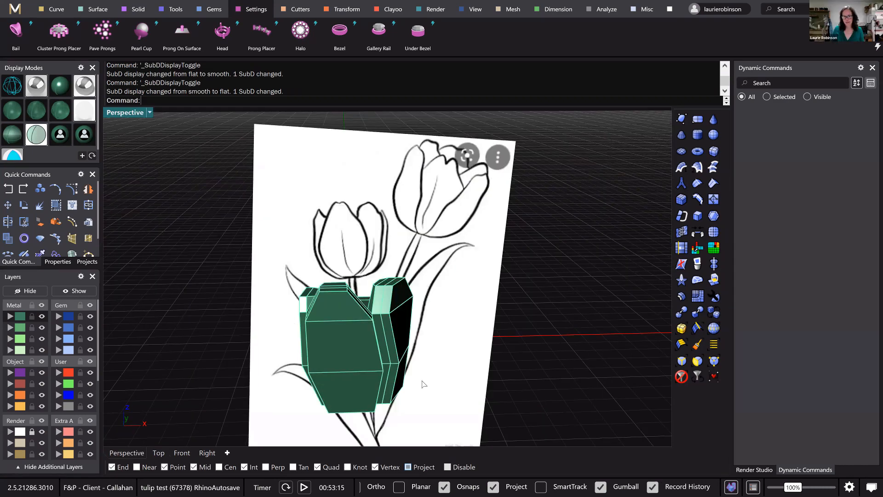
{"action": "right_click_drag", "start_coordinate": [426, 378], "coordinate": [422, 383]}
{"action": "left_click", "coordinate": [422, 382], "text": "ctrl+shift"}
{"action": "left_click_drag", "start_coordinate": [422, 382], "coordinate": [422, 383]}
{"action": "right_click_drag", "start_coordinate": [422, 383], "coordinate": [247, 404]}
{"action": "key", "text": "Tab"}
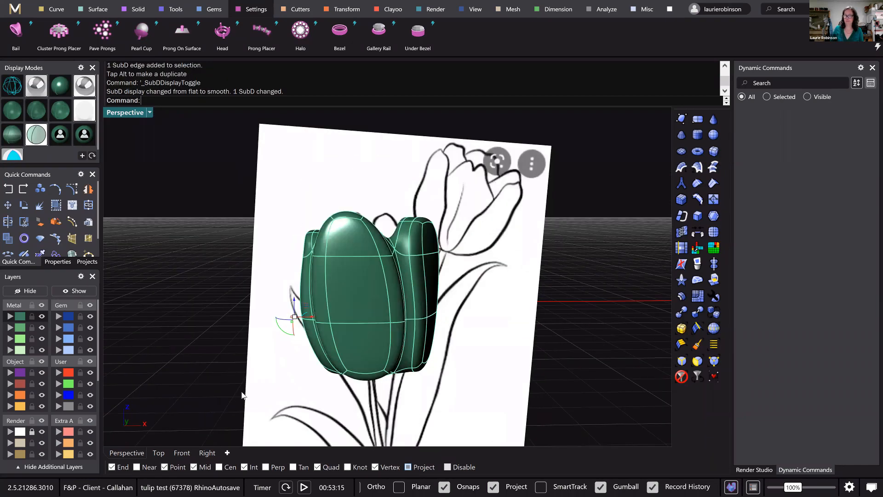
- Compare the smooth bloom with the drawing's outline in Front view, previewing it in other display modes
{"action": "scroll", "coordinate": [375, 341], "scroll_direction": "down", "scroll_amount": 1}
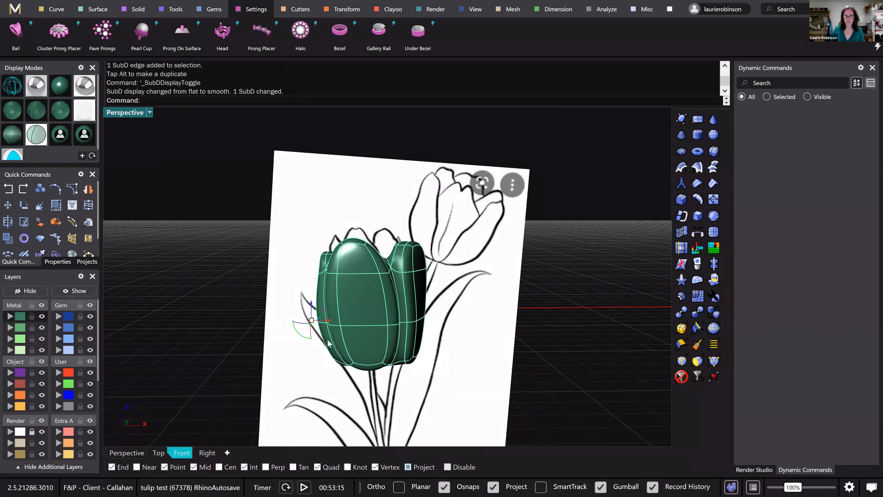
{"action": "left_click", "coordinate": [182, 453]}
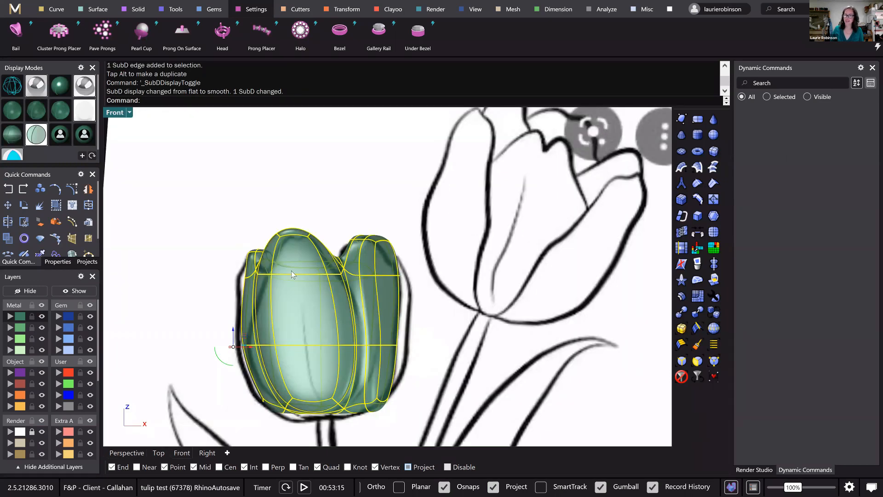
{"action": "scroll", "coordinate": [305, 272], "scroll_direction": "up", "scroll_amount": 4}
{"action": "scroll", "coordinate": [305, 274], "scroll_direction": "down", "scroll_amount": 4}
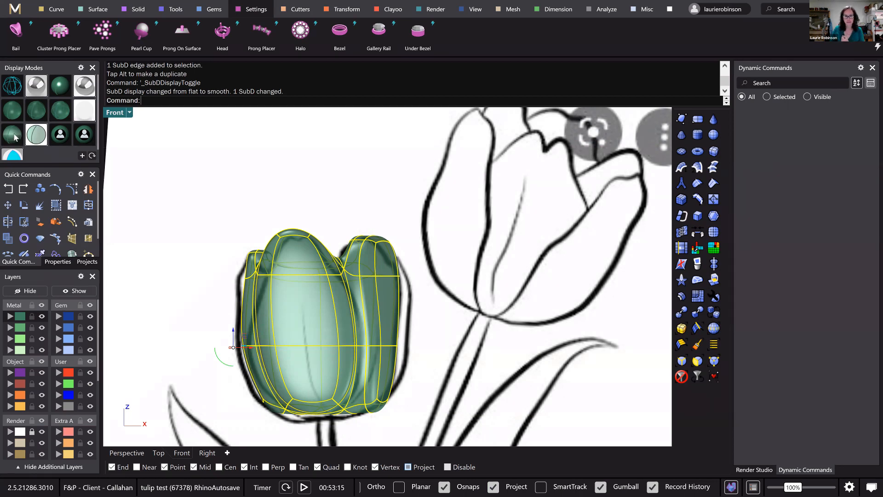
{"action": "key", "text": "Escape"}
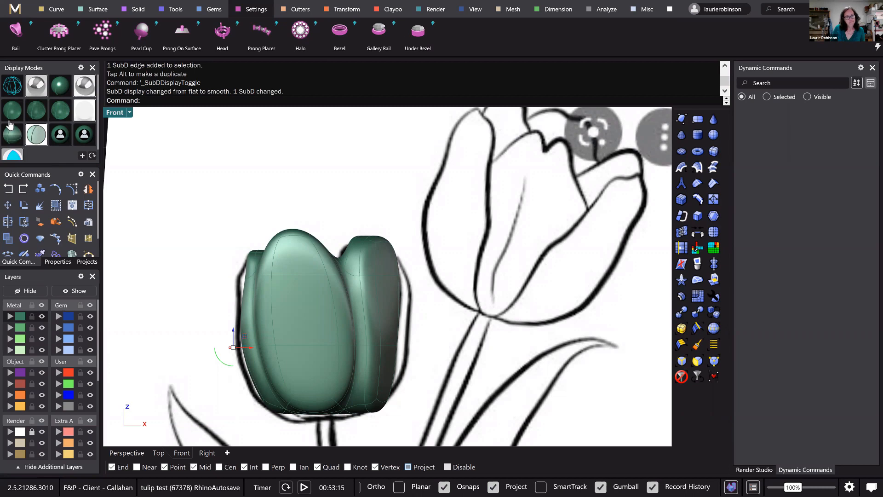
{"action": "left_click", "coordinate": [59, 86]}
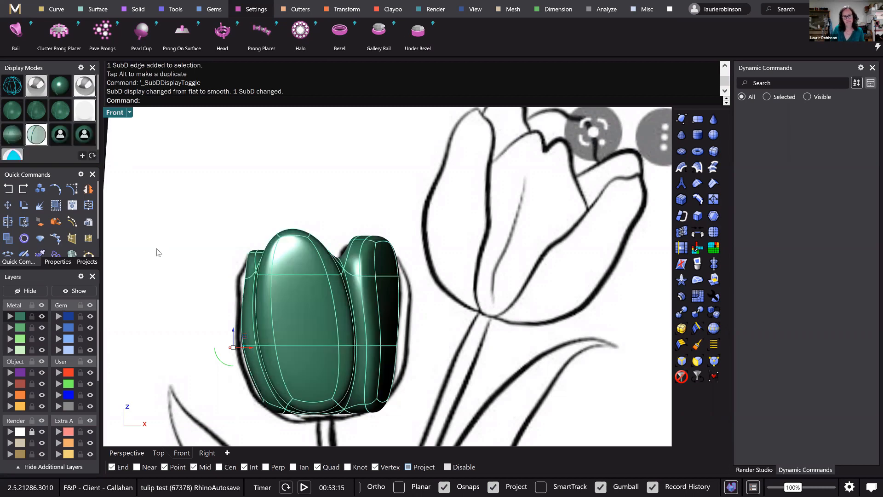
{"action": "left_click", "coordinate": [40, 141]}
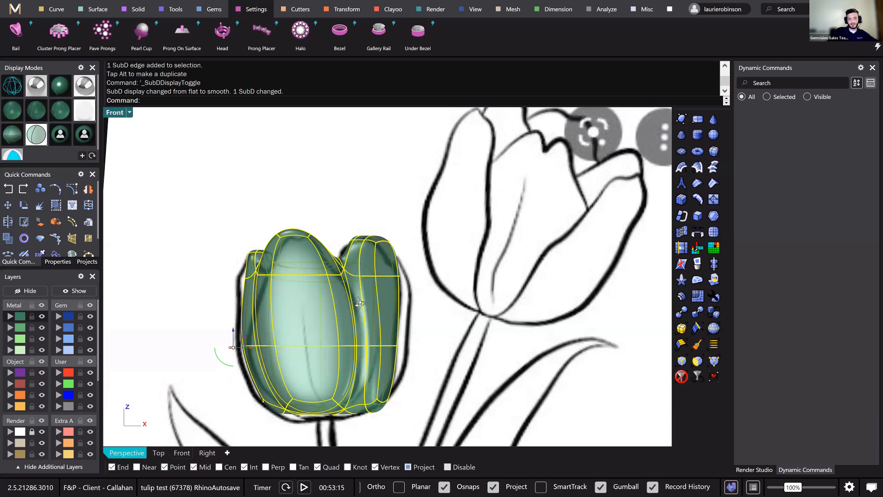
- In Perspective view, show the SubD flat and nudge an edge on the bloom's -X side
{"action": "key", "text": "ctrl+Tab"}
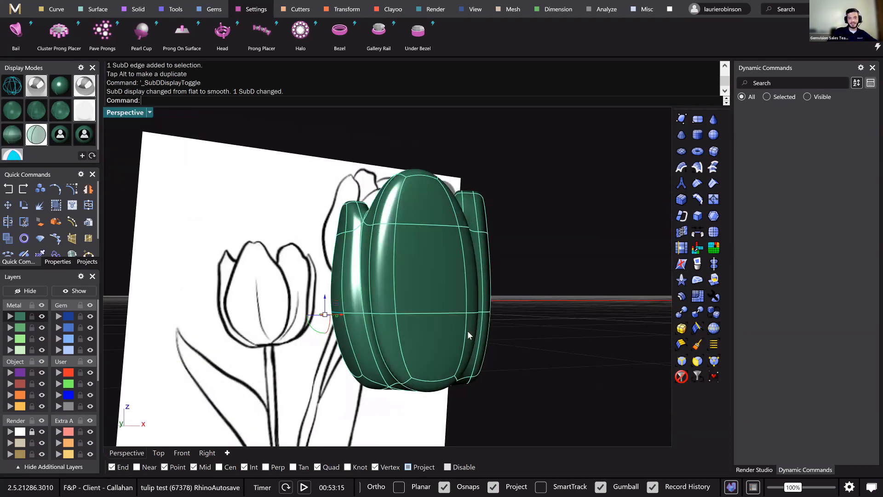
{"action": "right_click_drag", "start_coordinate": [453, 325], "coordinate": [375, 321]}
{"action": "key", "text": "Tab"}
{"action": "left_click", "coordinate": [373, 326]}
{"action": "mouse_move", "coordinate": [581, 285]}
{"action": "right_mouse_down"}
{"action": "mouse_move", "coordinate": [595, 283]}
{"action": "mouse_move", "coordinate": [576, 265]}
{"action": "mouse_move", "coordinate": [574, 271]}
{"action": "right_mouse_up"}
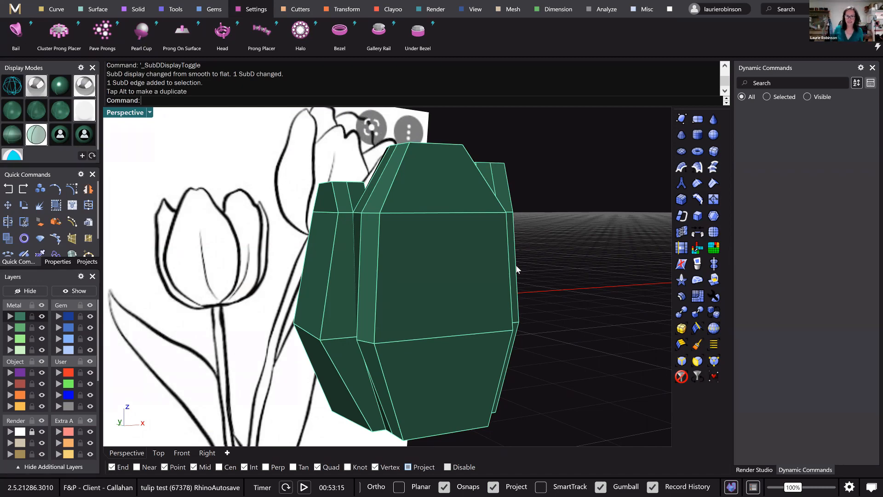
- Move the shoulder corner vertex on the front petal's -X side along X
{"action": "right_click_drag", "start_coordinate": [497, 263], "coordinate": [509, 310]}
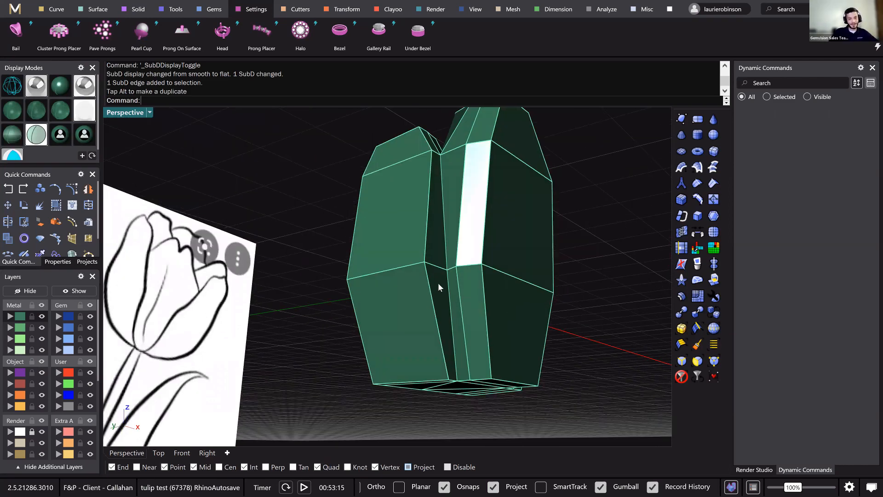
{"action": "right_click_drag", "start_coordinate": [438, 280], "coordinate": [441, 278]}
{"action": "scroll", "coordinate": [440, 277], "scroll_direction": "up", "scroll_amount": 3}
{"action": "left_click", "coordinate": [422, 283], "text": "ctrl+shift"}
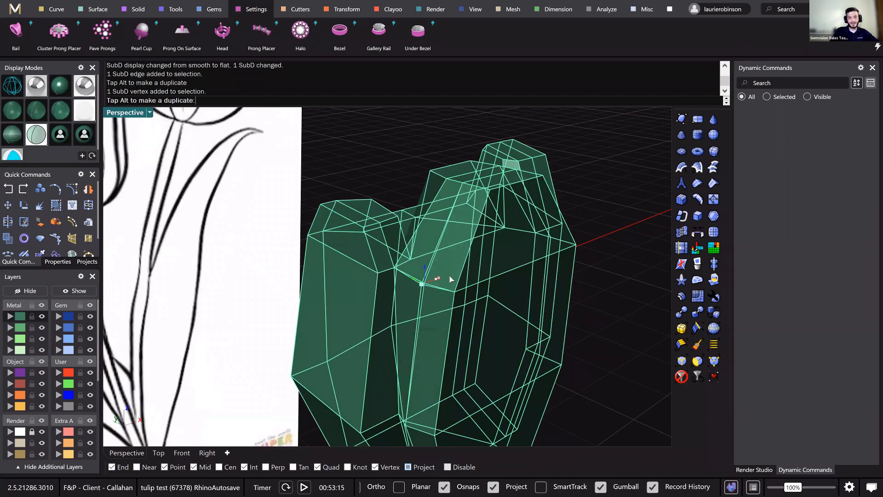
- Examine the smooth bloom against the drawing in Front view and its flat cage from several sides in Perspective view
{"action": "right_click_drag", "start_coordinate": [401, 283], "coordinate": [200, 417]}
{"action": "key", "text": "Tab"}
{"action": "mouse_move", "coordinate": [181, 453]}
{"action": "right_mouse_down"}
{"action": "mouse_move", "coordinate": [196, 471]}
{"action": "mouse_move", "coordinate": [186, 456]}
{"action": "right_mouse_up"}
{"action": "left_click", "coordinate": [182, 453]}
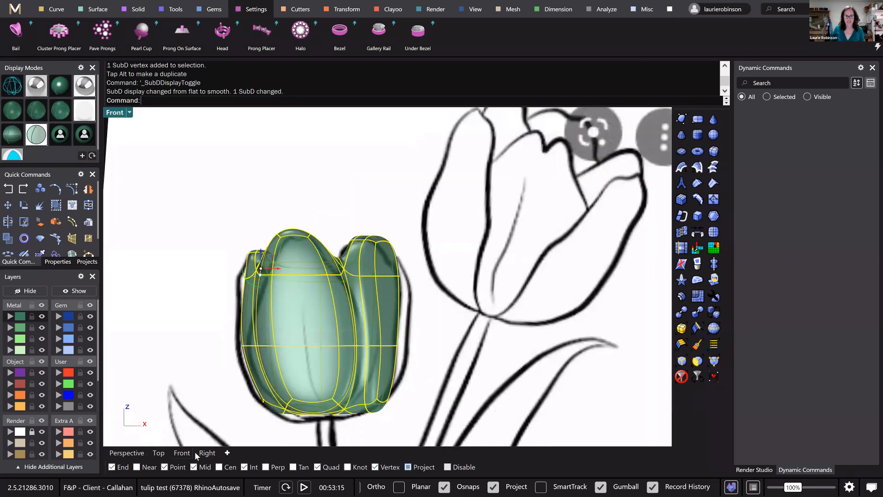
{"action": "left_click", "coordinate": [127, 453]}
{"action": "right_click_drag", "start_coordinate": [281, 338], "coordinate": [480, 236]}
{"action": "key", "text": "Tab"}
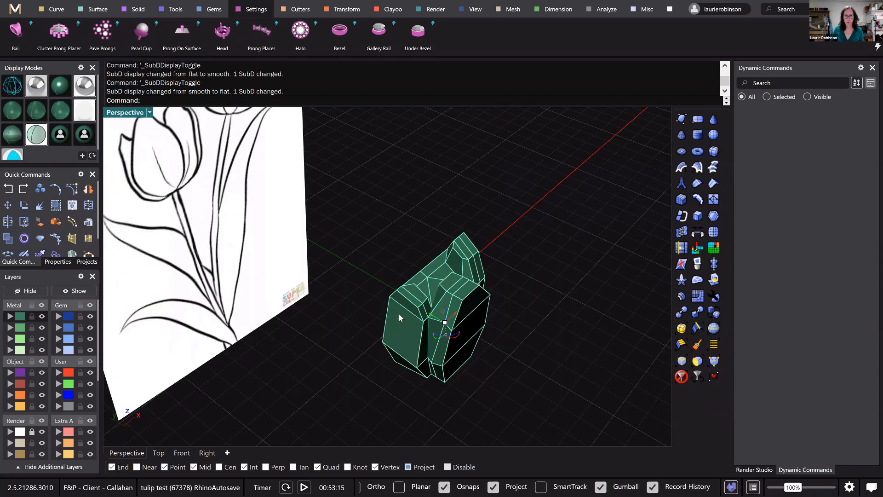
{"action": "right_click_drag", "start_coordinate": [398, 313], "coordinate": [253, 433]}
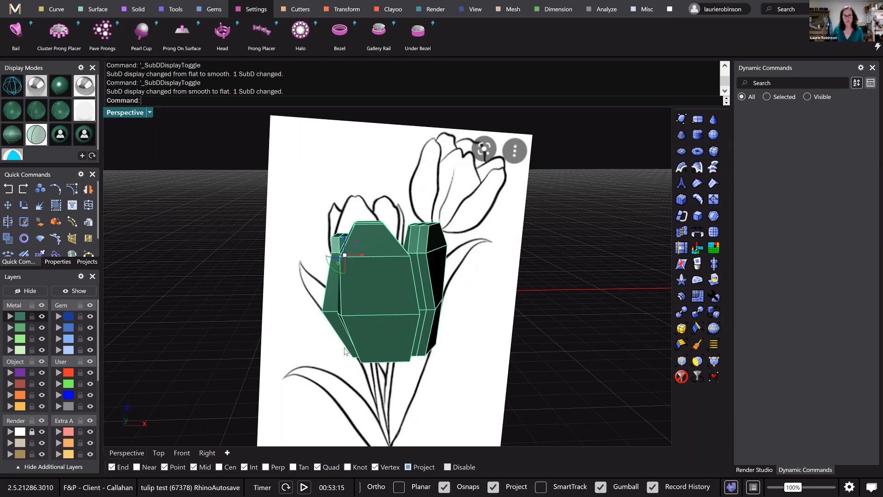
{"action": "right_click_drag", "start_coordinate": [524, 167], "coordinate": [518, 149]}
{"action": "right_click_drag", "start_coordinate": [515, 184], "coordinate": [524, 145]}
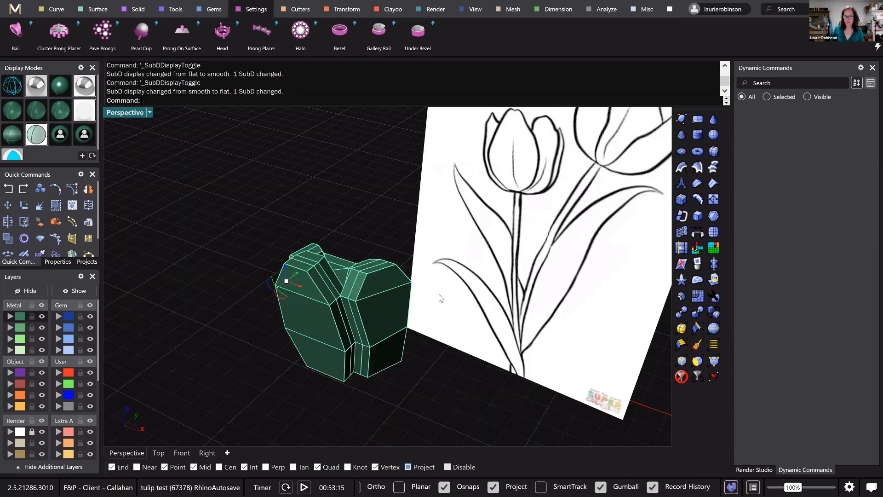
{"action": "right_click_drag", "start_coordinate": [348, 271], "coordinate": [419, 331]}
- Insert a lengthwise edge loop through the middle of the front petal from its horizontal edge ring, using proportional offset
{"action": "scroll", "coordinate": [377, 286], "scroll_direction": "up", "scroll_amount": 3}
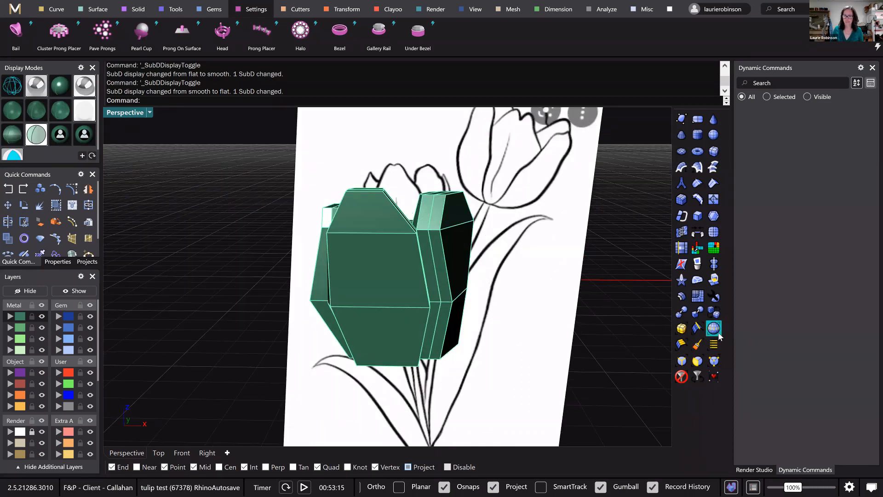
{"action": "left_click", "coordinate": [382, 307], "text": "ctrl+shift"}
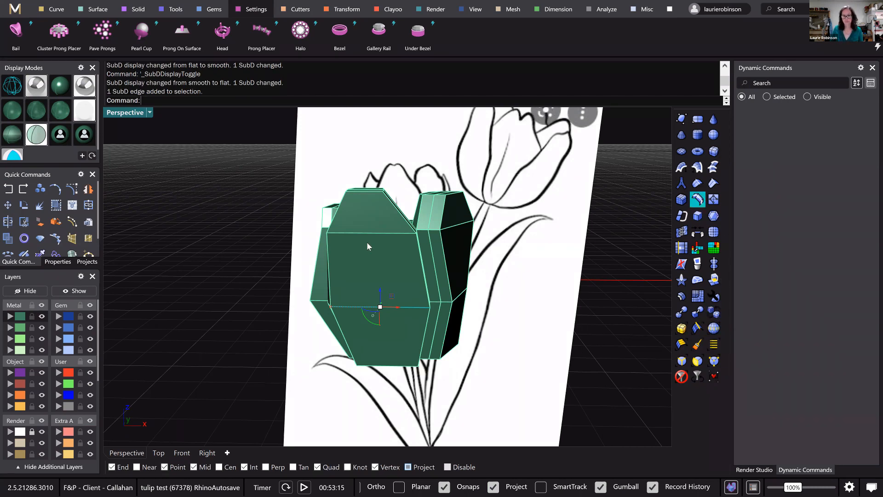
{"action": "left_click", "coordinate": [699, 186]}
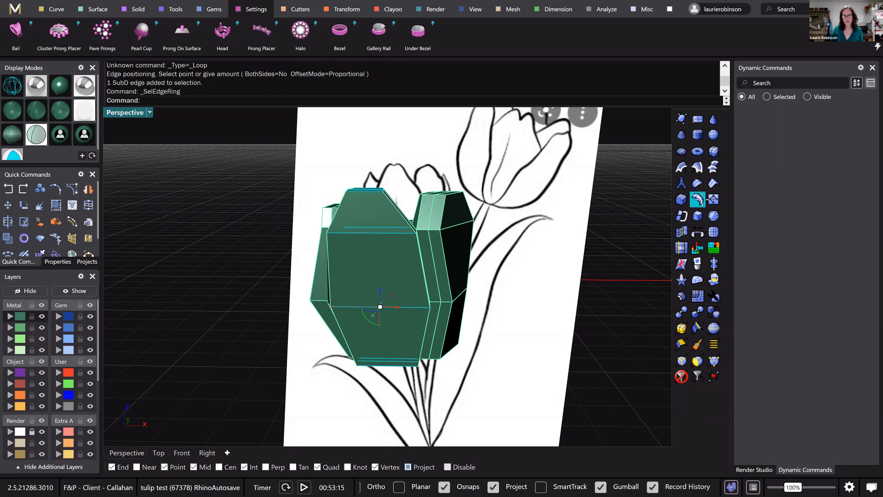
{"action": "left_click", "coordinate": [698, 199]}
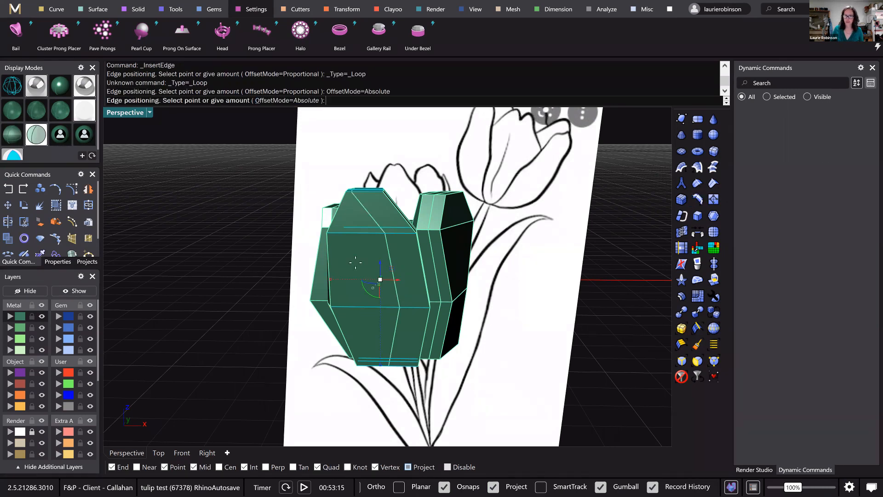
{"action": "left_click", "coordinate": [297, 100]}
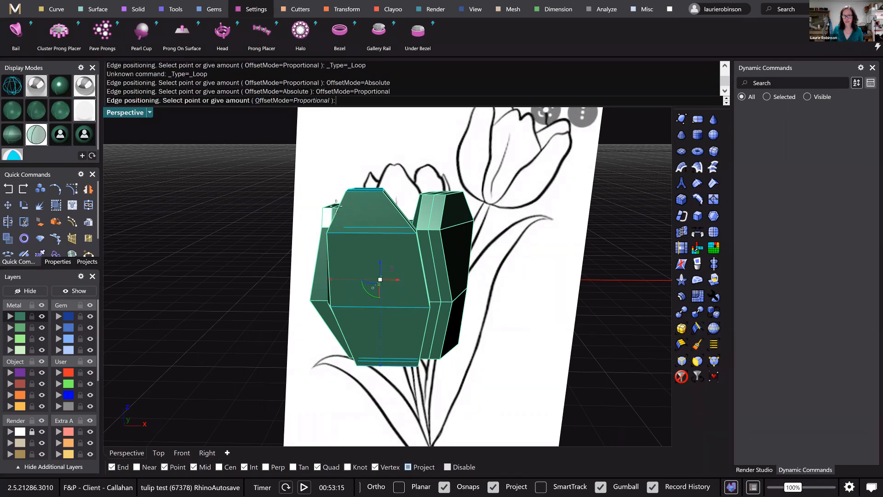
{"action": "left_click", "coordinate": [379, 260]}
- In Front view, move the middle vertex of the front petal's lengthwise centre edge toward -X and preview the smooth shape
{"action": "right_click_drag", "start_coordinate": [246, 362], "coordinate": [178, 457]}
{"action": "left_click", "coordinate": [308, 349], "text": "ctrl+shift"}
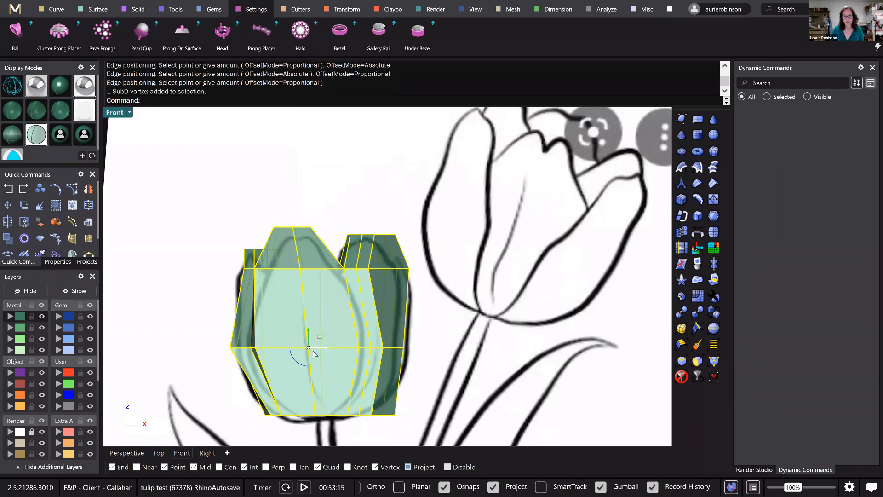
{"action": "left_click", "coordinate": [314, 348]}
{"action": "scroll", "coordinate": [314, 349], "scroll_direction": "down", "scroll_amount": 2}
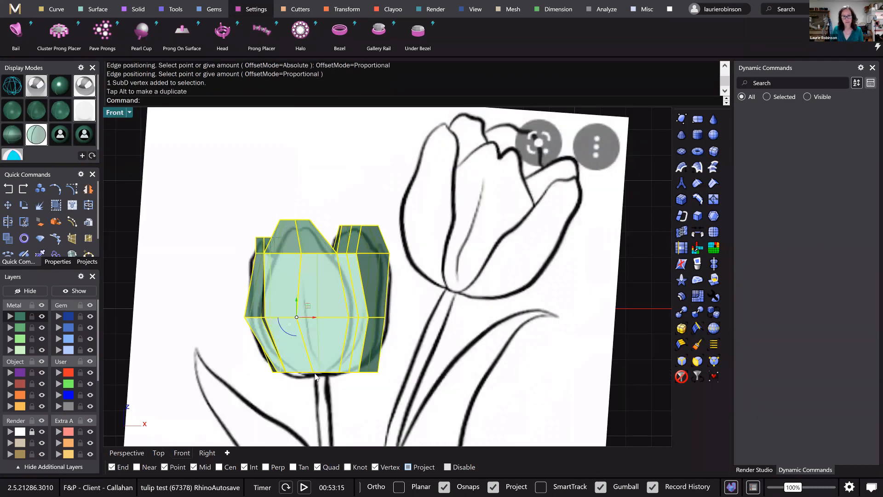
{"action": "key", "text": "Tab"}
{"action": "key", "text": "Tab"}
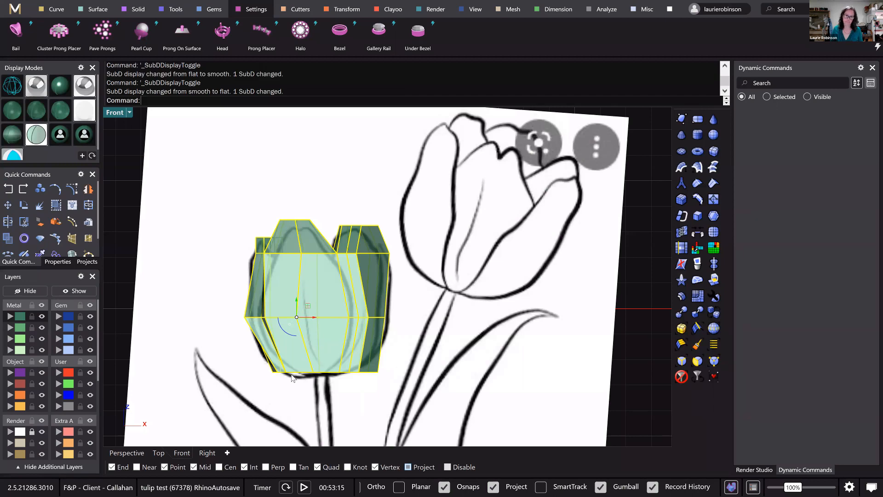
- In Perspective view, move one edge near the middle of the front petal
{"action": "left_click", "coordinate": [132, 454]}
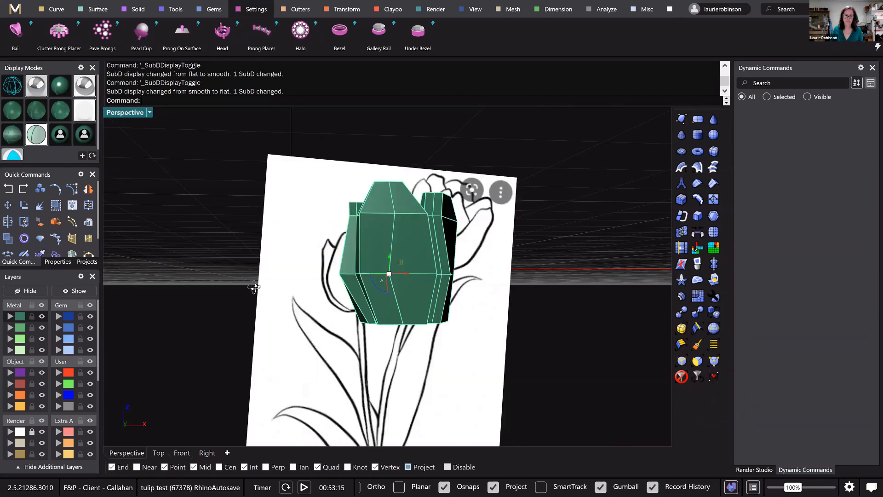
{"action": "right_click_drag", "start_coordinate": [428, 234], "coordinate": [368, 224]}
{"action": "scroll", "coordinate": [377, 229], "scroll_direction": "up", "scroll_amount": 5}
{"action": "left_click", "coordinate": [382, 228], "text": "ctrl+shift"}
{"action": "right_click_drag", "start_coordinate": [541, 206], "coordinate": [622, 259]}
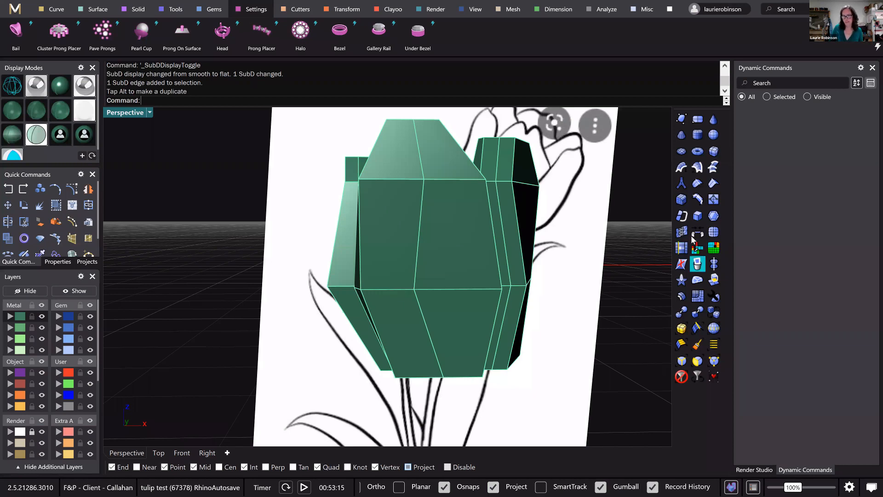
- Bevel the front petal's two centre edges between shoulder and base with proportional offset and 2 segments
{"action": "left_click", "coordinate": [681, 200]}
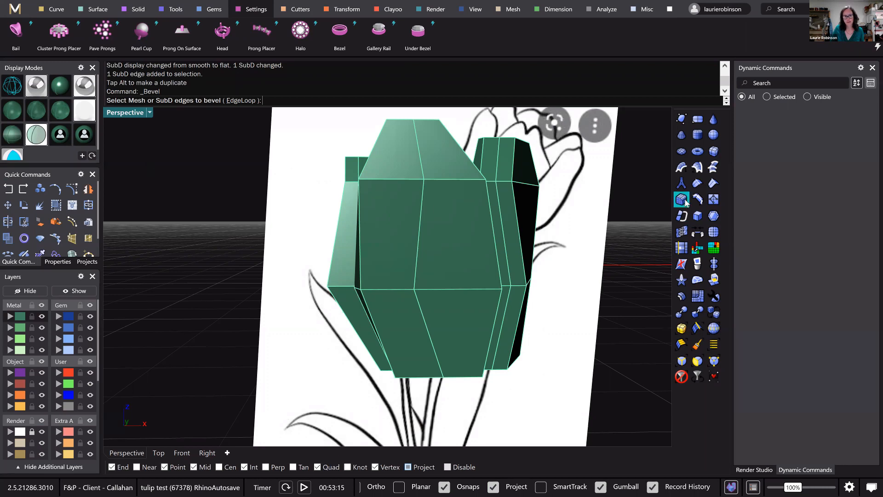
{"action": "left_click", "coordinate": [420, 232]}
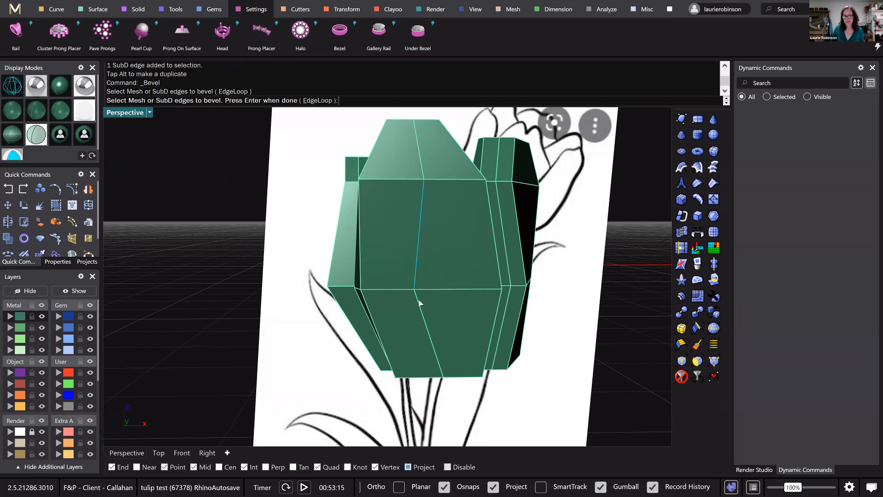
{"action": "left_click", "coordinate": [422, 316]}
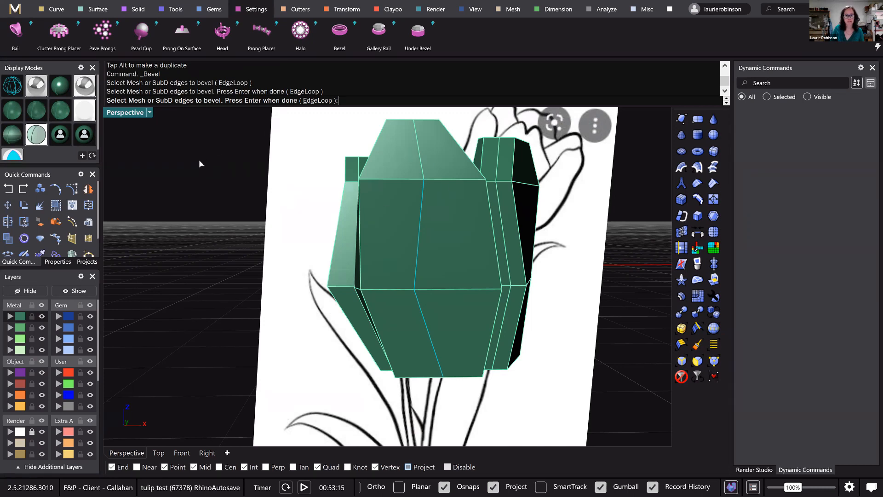
{"action": "key", "text": "Return"}
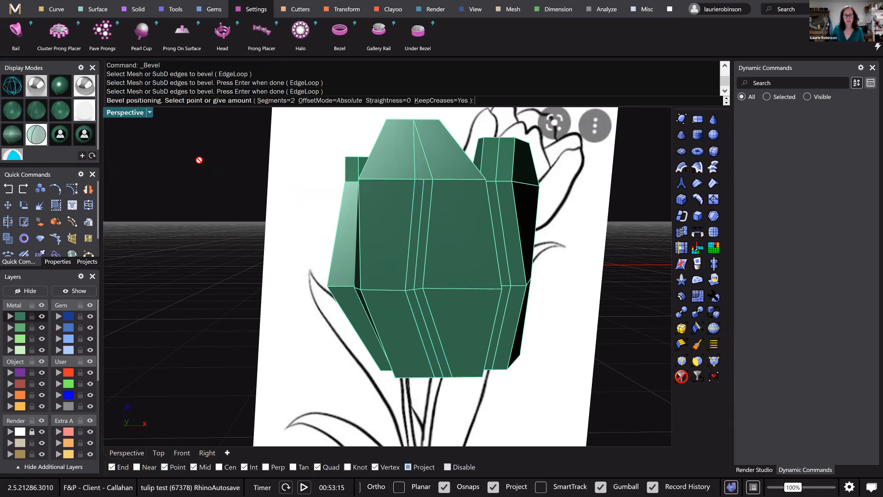
{"action": "left_click", "coordinate": [314, 100]}
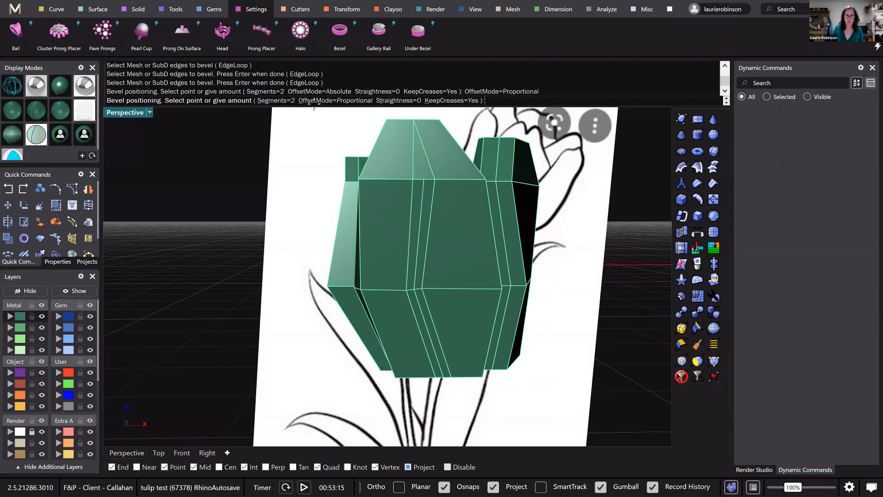
{"action": "left_click", "coordinate": [274, 101]}
{"action": "type", "text": "6"}
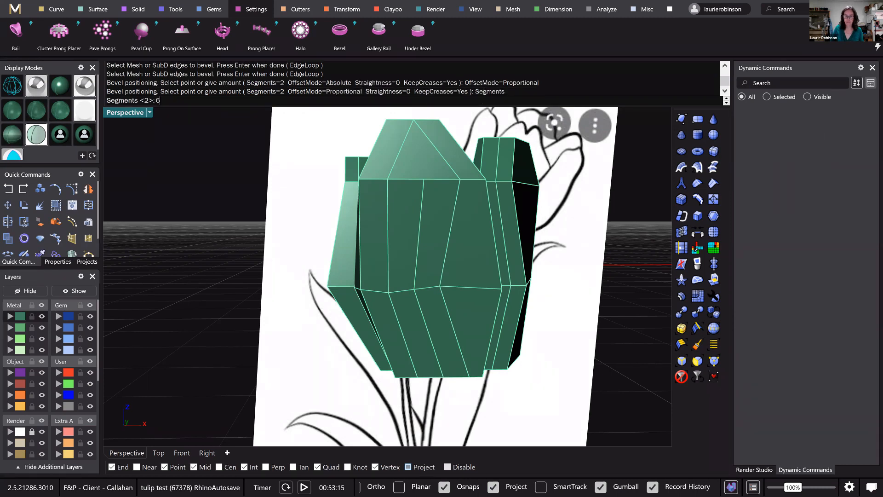
{"action": "key", "text": "Return"}
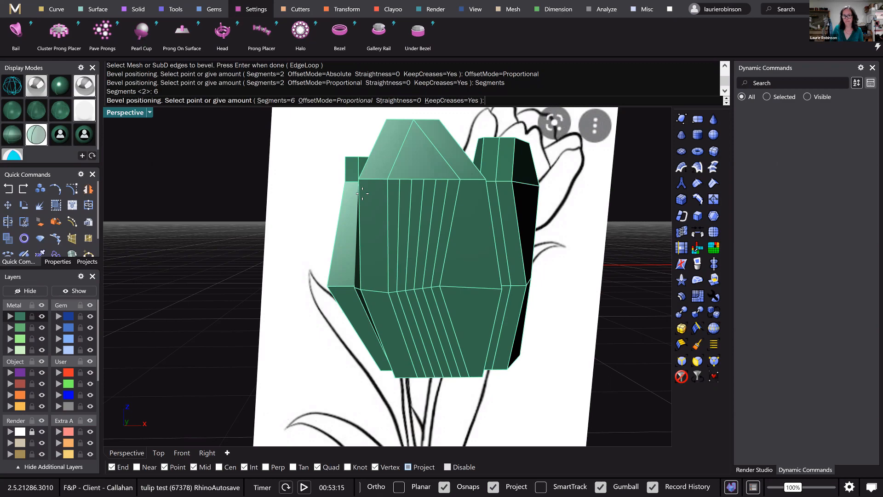
{"action": "left_click", "coordinate": [275, 101]}
{"action": "type", "text": "2"}
{"action": "key", "text": "Return"}
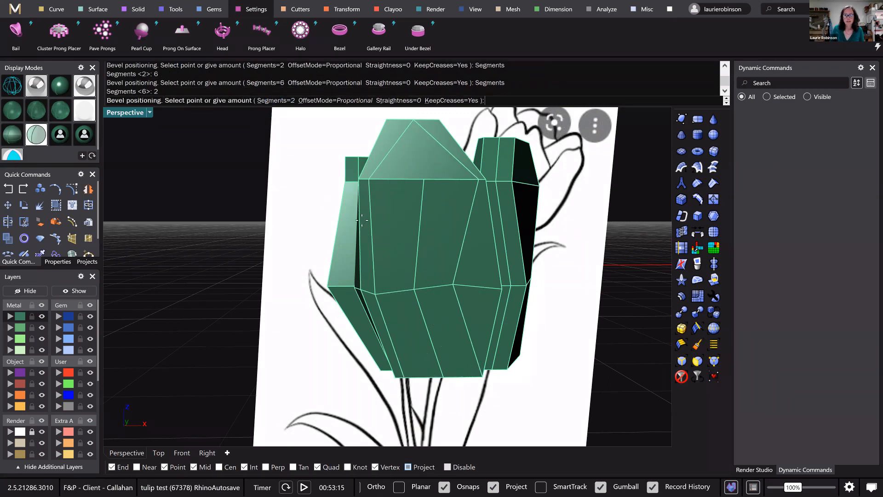
{"action": "left_click", "coordinate": [362, 221]}
- Move the two middle edges of the front petal's bevel inward to form a lengthwise groove, and preview the smooth shape
{"action": "right_click_drag", "start_coordinate": [379, 260], "coordinate": [381, 316]}
{"action": "scroll", "coordinate": [381, 317], "scroll_direction": "up", "scroll_amount": 4}
{"action": "left_click", "coordinate": [381, 318], "text": "ctrl+shift"}
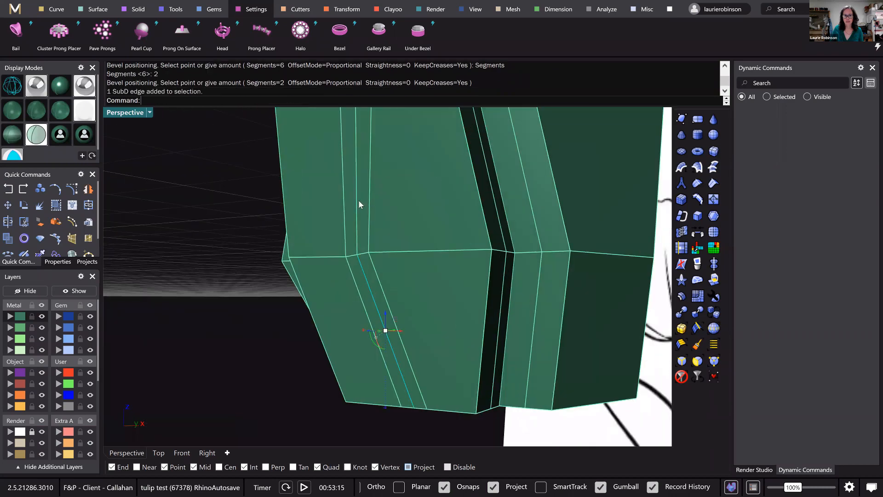
{"action": "left_click", "coordinate": [363, 266], "text": "ctrl+shift"}
{"action": "right_click_drag", "start_coordinate": [377, 259], "coordinate": [354, 291]}
{"action": "left_click_drag", "start_coordinate": [354, 288], "coordinate": [405, 267]}
{"action": "scroll", "coordinate": [404, 268], "scroll_direction": "down", "scroll_amount": 5}
{"action": "mouse_move", "coordinate": [404, 268]}
{"action": "right_mouse_down"}
{"action": "mouse_move", "coordinate": [342, 317]}
{"action": "mouse_move", "coordinate": [296, 317]}
{"action": "mouse_move", "coordinate": [181, 269]}
{"action": "mouse_move", "coordinate": [159, 244]}
{"action": "mouse_move", "coordinate": [294, 312]}
{"action": "mouse_move", "coordinate": [286, 309]}
{"action": "mouse_move", "coordinate": [448, 323]}
{"action": "mouse_move", "coordinate": [484, 341]}
{"action": "mouse_move", "coordinate": [474, 343]}
{"action": "mouse_move", "coordinate": [487, 325]}
{"action": "mouse_move", "coordinate": [474, 336]}
{"action": "mouse_move", "coordinate": [502, 344]}
{"action": "mouse_move", "coordinate": [495, 347]}
{"action": "right_mouse_up"}
{"action": "key", "text": "Tab"}
{"action": "key", "text": "Tab"}
- In Front view, scale the front petal's tip vertices narrower along X and switch the SubD to smooth display
{"action": "right_click_drag", "start_coordinate": [298, 330], "coordinate": [183, 452]}
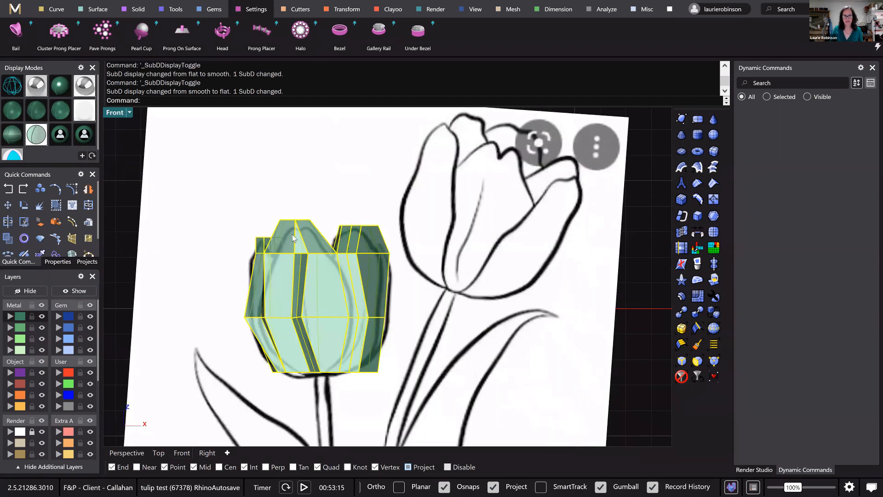
{"action": "scroll", "coordinate": [293, 238], "scroll_direction": "up", "scroll_amount": 3}
{"action": "left_click_drag", "start_coordinate": [269, 199], "coordinate": [340, 235]}
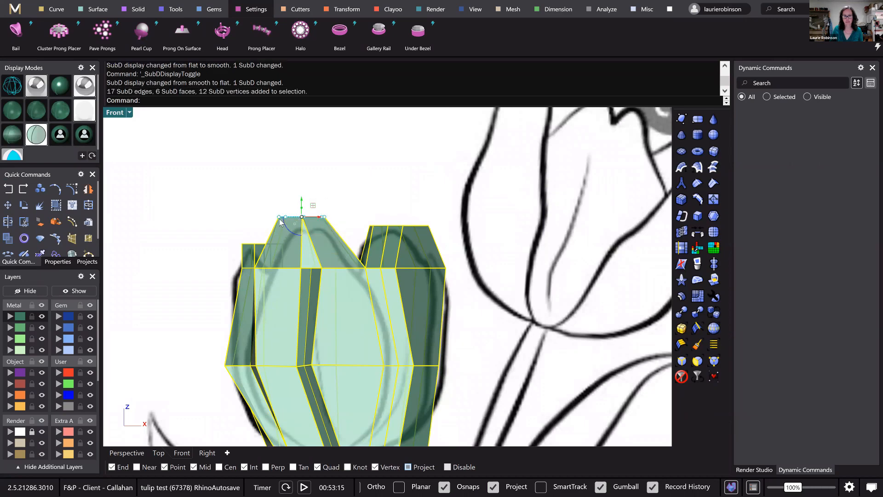
{"action": "left_click_drag", "start_coordinate": [280, 220], "coordinate": [284, 225]}
{"action": "scroll", "coordinate": [283, 233], "scroll_direction": "up", "scroll_amount": 2}
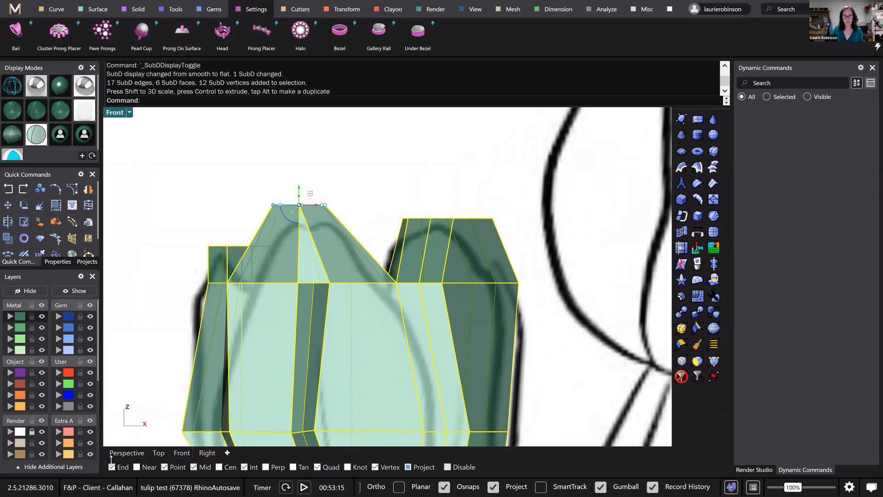
{"action": "key", "text": "Tab"}
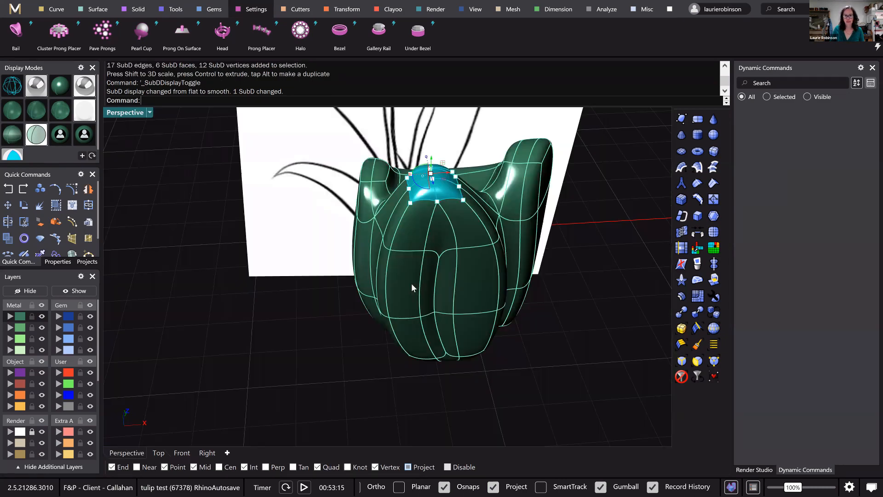
- In Perspective view, select the centre edges running over the front petal's tip and move them to form a small notch
{"action": "mouse_move", "coordinate": [411, 283]}
{"action": "right_mouse_down"}
{"action": "mouse_move", "coordinate": [467, 172]}
{"action": "mouse_move", "coordinate": [461, 164]}
{"action": "right_mouse_up"}
{"action": "scroll", "coordinate": [461, 160], "scroll_direction": "up", "scroll_amount": 5}
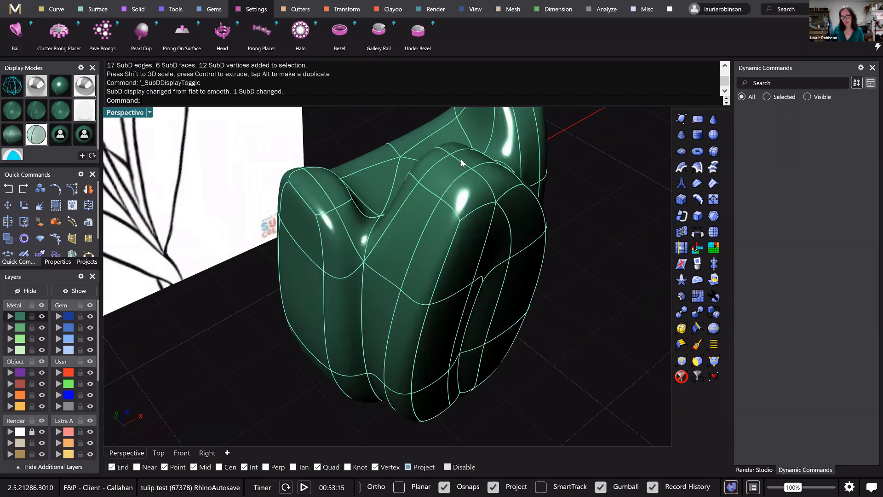
{"action": "left_click", "coordinate": [462, 161]}
{"action": "left_click", "coordinate": [489, 183], "text": "shift"}
{"action": "left_click", "coordinate": [438, 143], "text": "shift"}
{"action": "right_click_drag", "start_coordinate": [570, 210], "coordinate": [457, 136]}
{"action": "left_click", "coordinate": [457, 136], "text": "shift"}
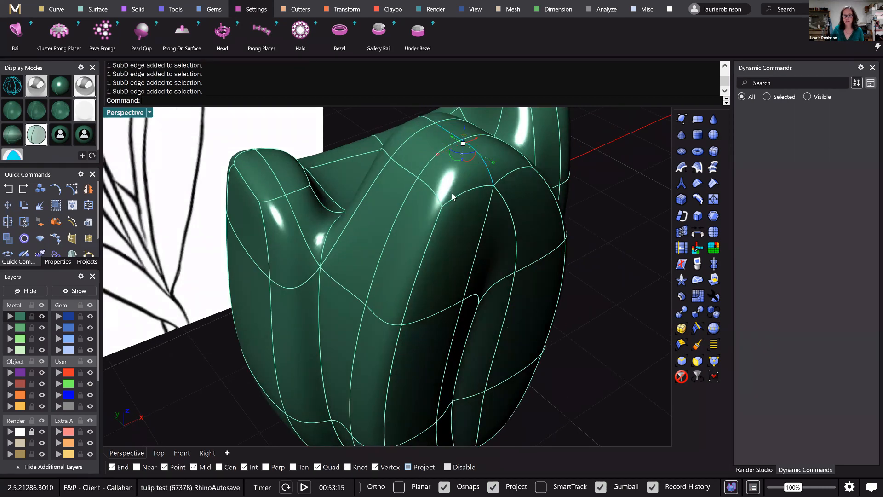
{"action": "scroll", "coordinate": [442, 163], "scroll_direction": "down", "scroll_amount": 2}
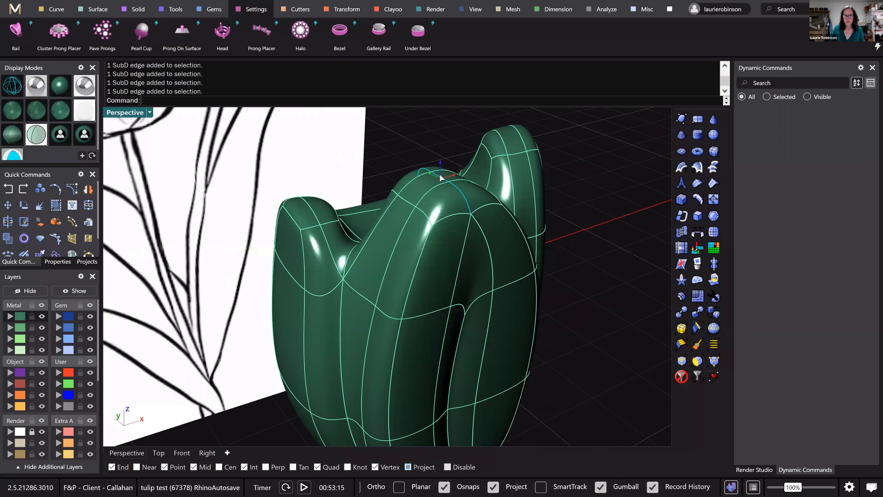
{"action": "right_click_drag", "start_coordinate": [405, 148], "coordinate": [444, 256]}
{"action": "scroll", "coordinate": [388, 155], "scroll_direction": "up", "scroll_amount": 3}
{"action": "scroll", "coordinate": [574, 217], "scroll_direction": "up", "scroll_amount": 2}
{"action": "scroll", "coordinate": [159, 441], "scroll_direction": "down", "scroll_amount": 3}
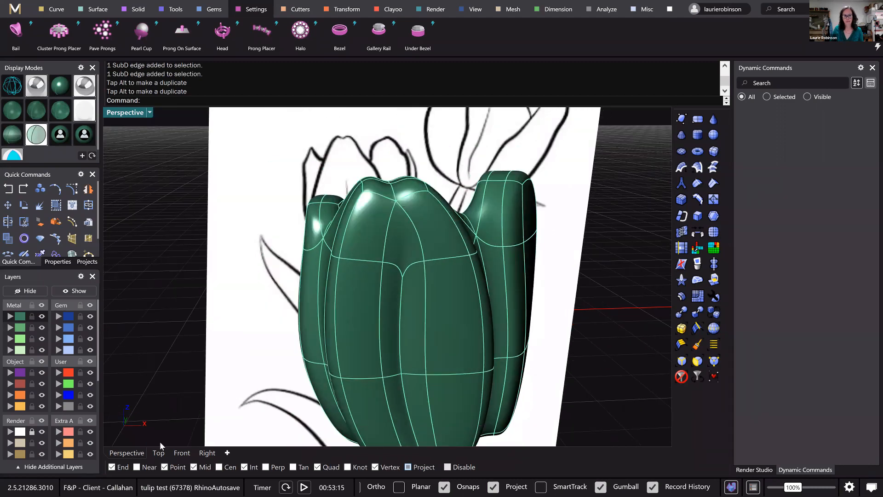
- In Front view, compare the smooth bloom's outline with the drawing, especially along the +X side petal
{"action": "left_click", "coordinate": [182, 453]}
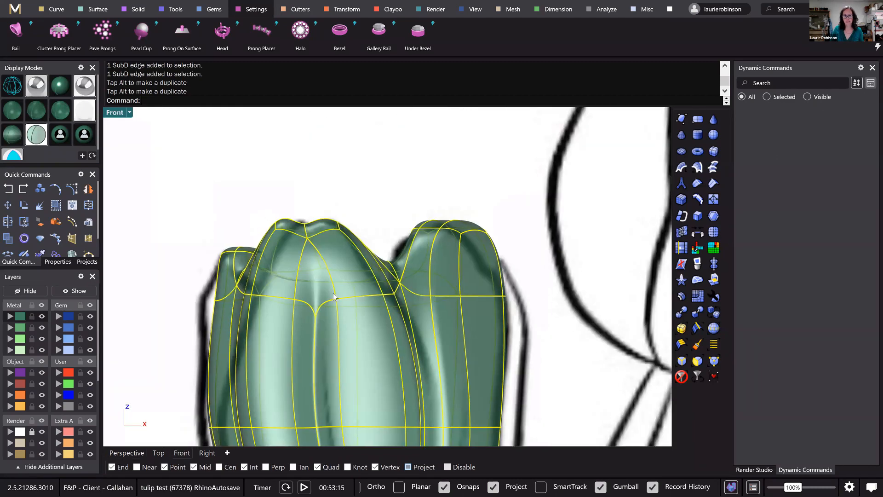
{"action": "scroll", "coordinate": [349, 267], "scroll_direction": "down", "scroll_amount": 4}
{"action": "right_click_drag", "start_coordinate": [347, 290], "coordinate": [354, 245]}
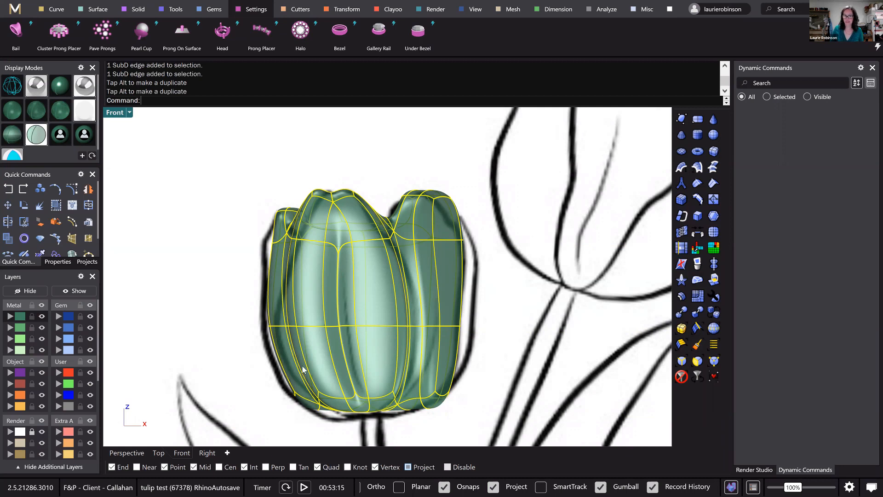
{"action": "right_click_drag", "start_coordinate": [332, 278], "coordinate": [370, 290]}
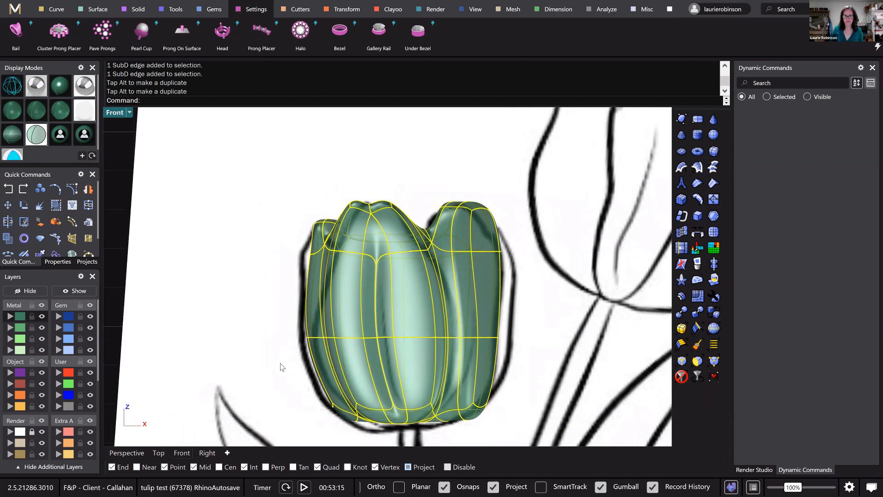
{"action": "left_click", "coordinate": [489, 338]}
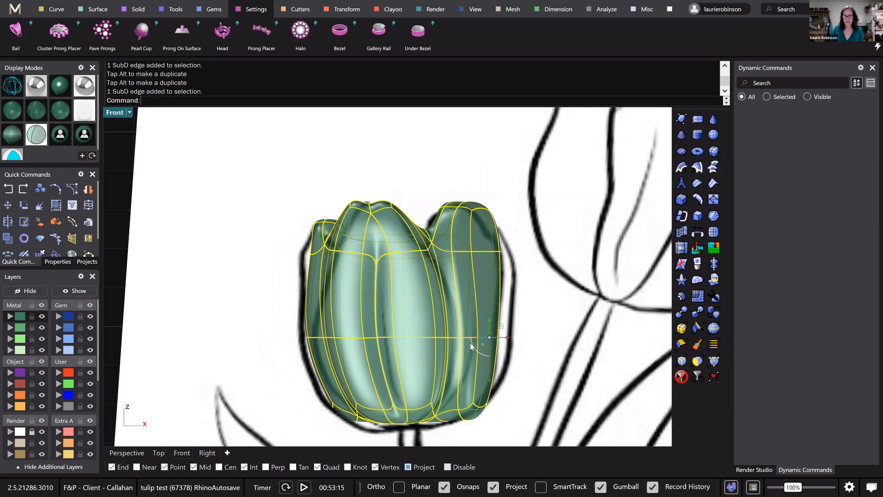
{"action": "scroll", "coordinate": [466, 337], "scroll_direction": "up", "scroll_amount": 2}
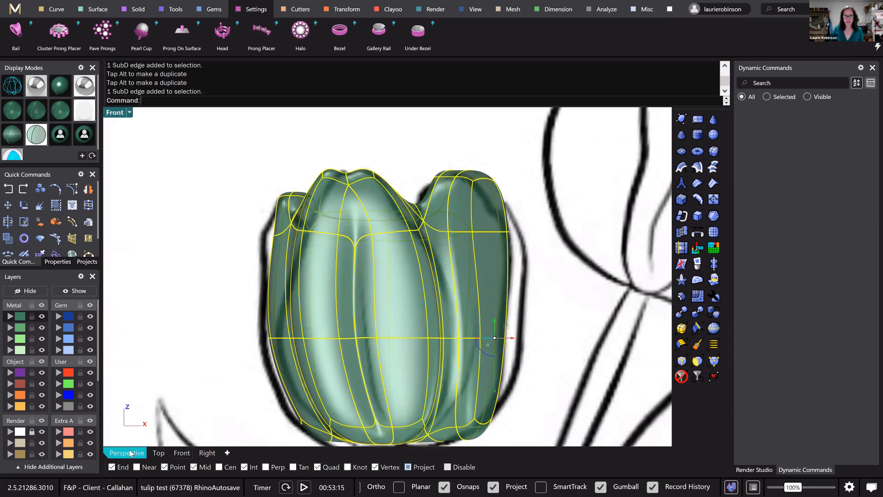
- In Perspective view, slide the horizontal edge loop around the bloom's middle using absolute offset, smoothness 0 and direction Across
{"action": "key", "text": "ctrl+F4"}
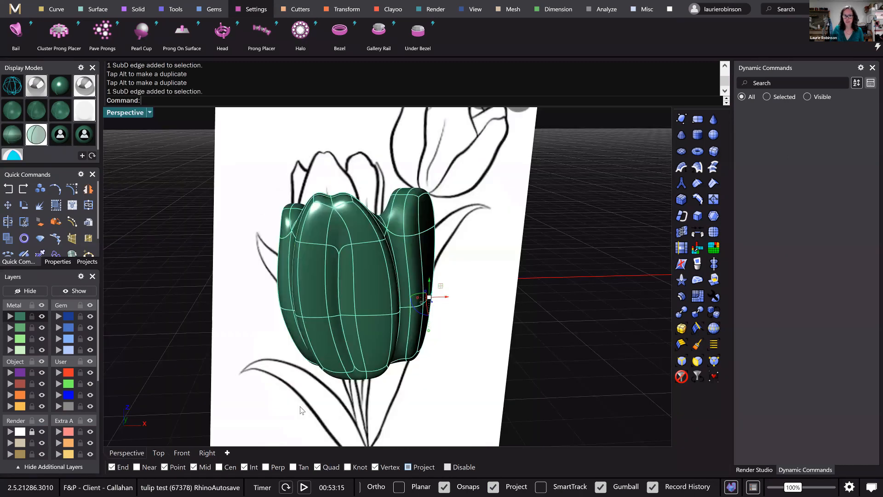
{"action": "right_click_drag", "start_coordinate": [407, 308], "coordinate": [403, 292]}
{"action": "left_click", "coordinate": [403, 291]}
{"action": "scroll", "coordinate": [403, 292], "scroll_direction": "up", "scroll_amount": 2}
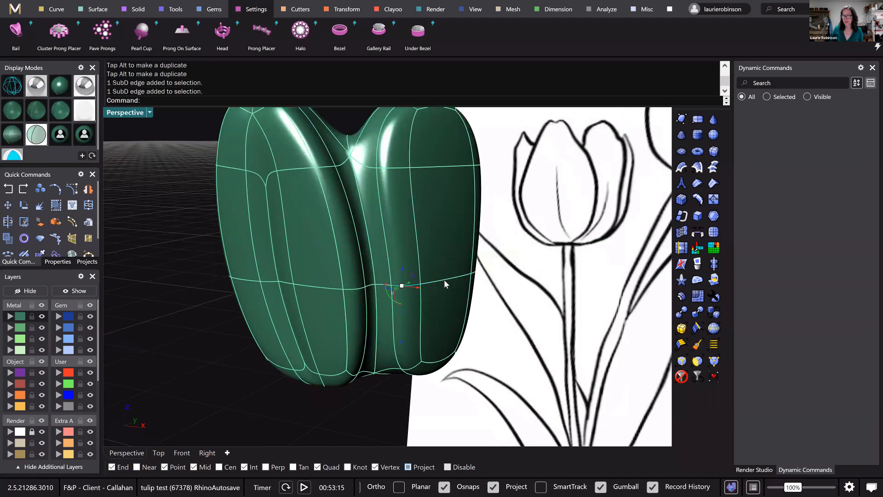
{"action": "double_click", "coordinate": [444, 280]}
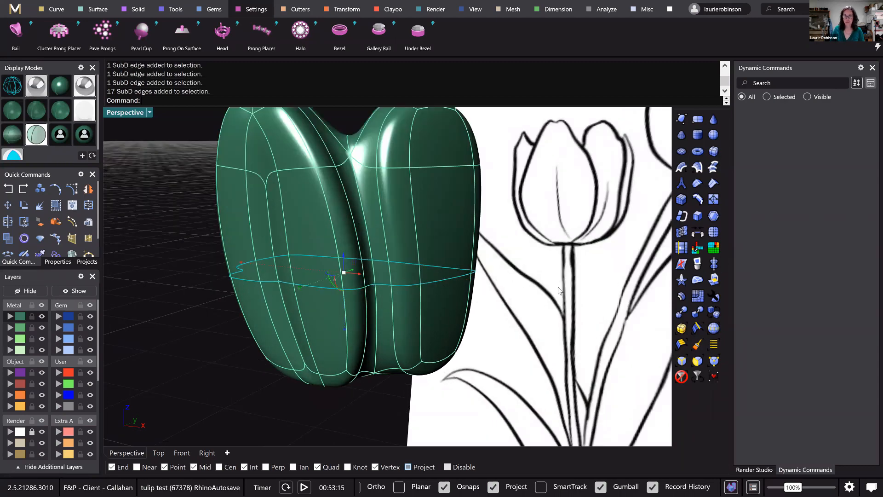
{"action": "left_click", "coordinate": [683, 253]}
{"action": "right_click_drag", "start_coordinate": [422, 260], "coordinate": [465, 271]}
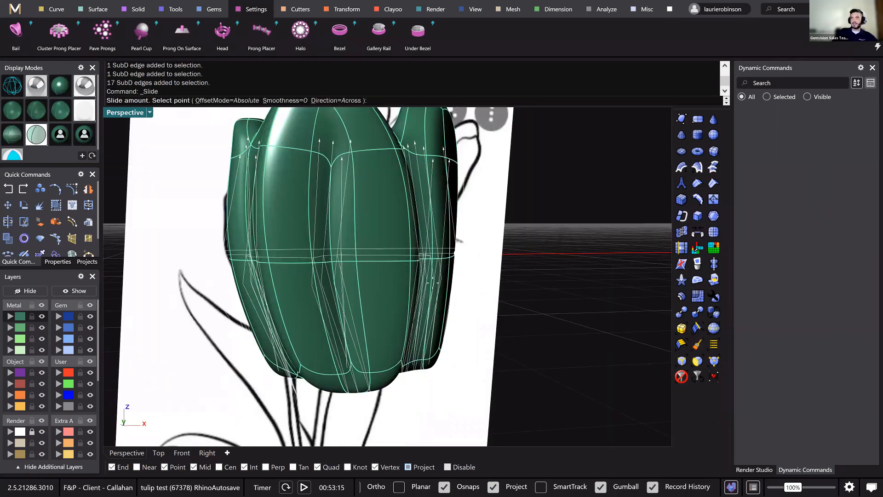
{"action": "left_click", "coordinate": [492, 271]}
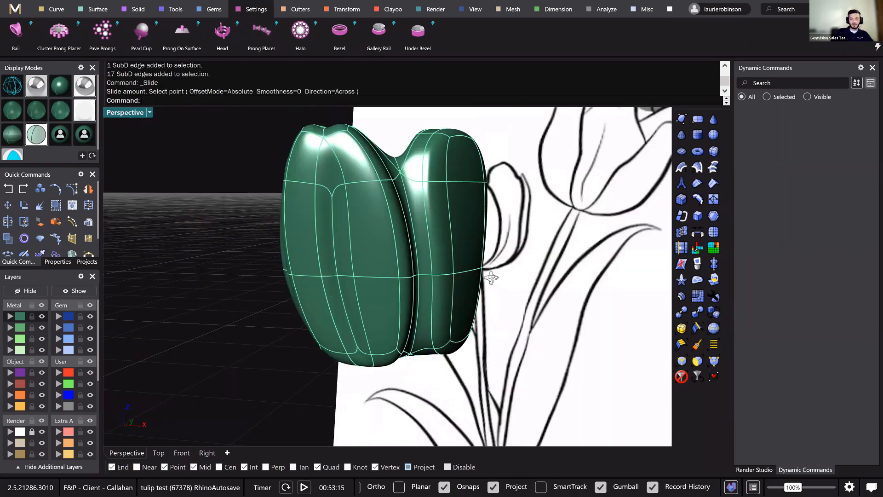
{"action": "mouse_move", "coordinate": [495, 296]}
{"action": "right_mouse_down"}
{"action": "mouse_move", "coordinate": [503, 300]}
{"action": "mouse_move", "coordinate": [456, 306]}
{"action": "mouse_move", "coordinate": [434, 332]}
{"action": "mouse_move", "coordinate": [444, 328]}
{"action": "right_mouse_up"}
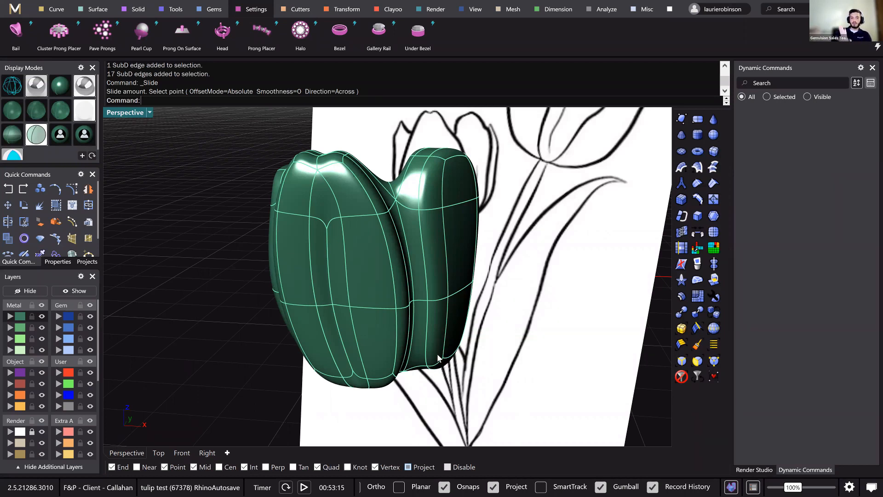
{"action": "right_click_drag", "start_coordinate": [413, 324], "coordinate": [414, 331]}
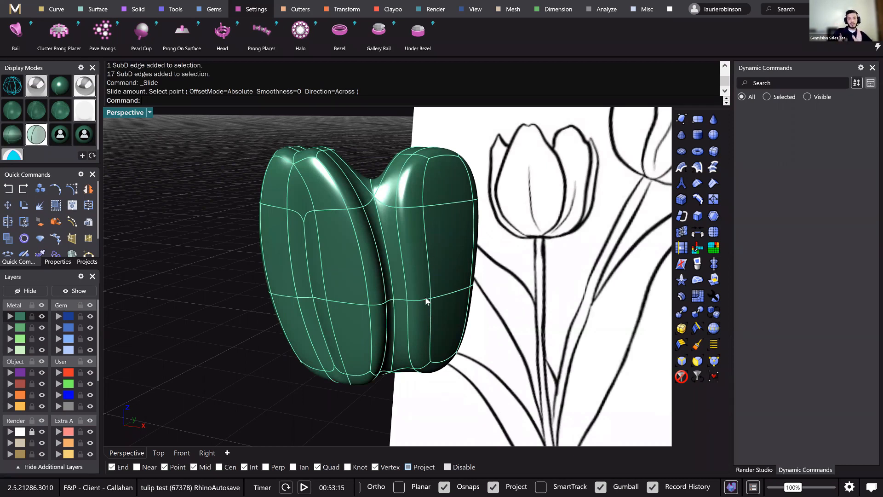
- Try moving two adjacent middle-loop edges on the +X side petal, and undo the move
{"action": "scroll", "coordinate": [428, 302], "scroll_direction": "up", "scroll_amount": 4}
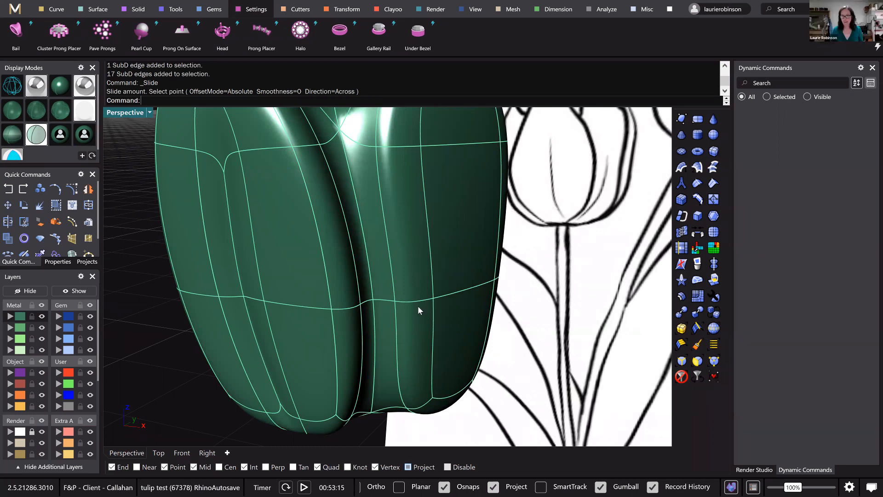
{"action": "left_click", "coordinate": [418, 306]}
{"action": "left_click", "coordinate": [445, 294]}
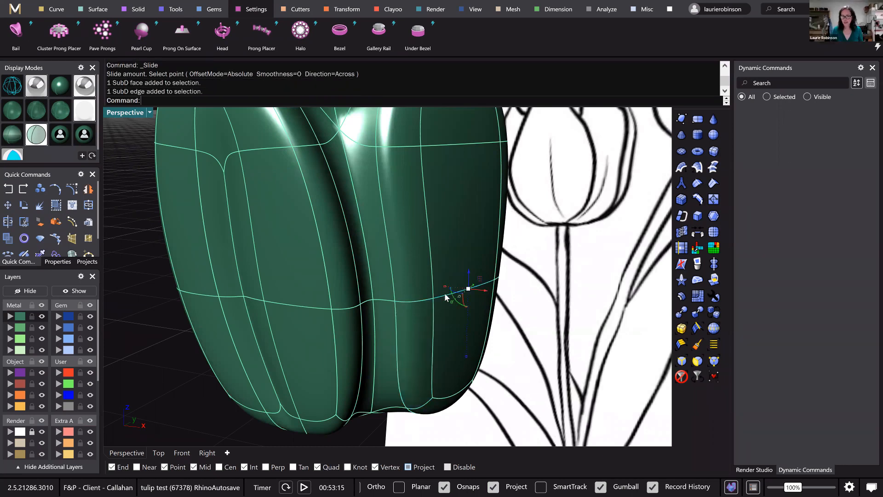
{"action": "left_click", "coordinate": [417, 303], "text": "shift"}
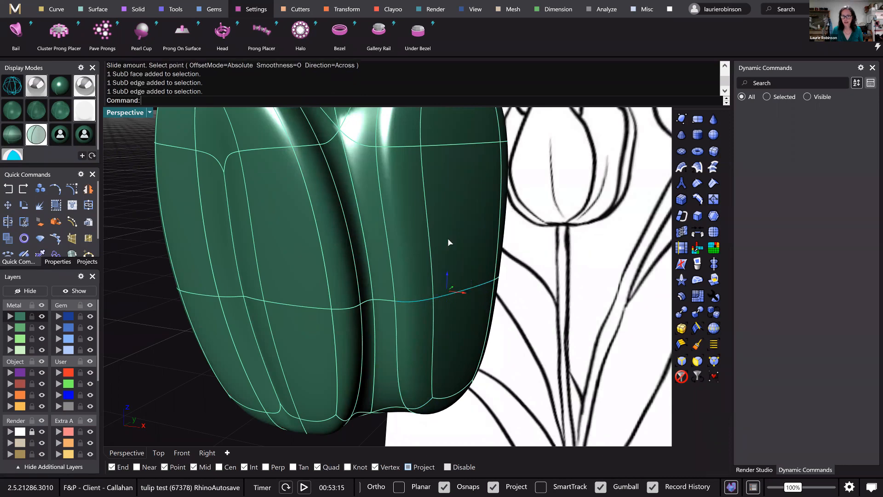
{"action": "key", "text": "ctrl+z"}
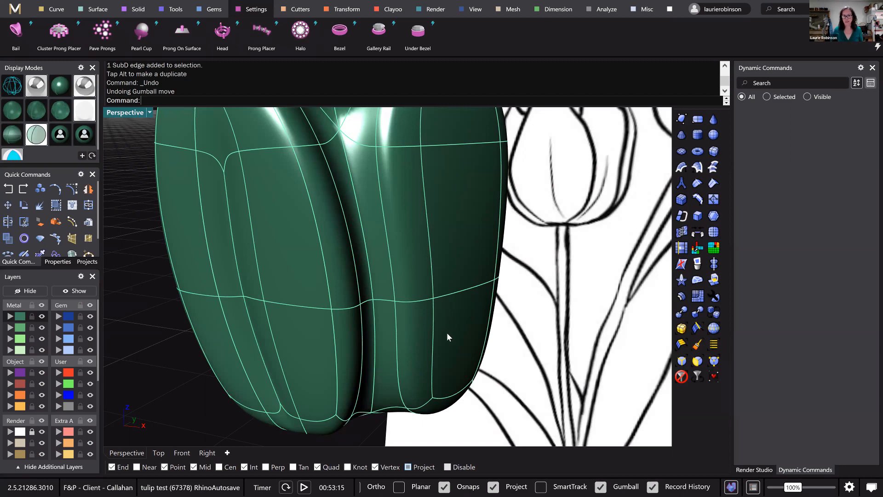
- In flat display, move two vertices on the front petal's side where it meets the +X petal, and restore the smooth display
{"action": "scroll", "coordinate": [465, 338], "scroll_direction": "down", "scroll_amount": 5}
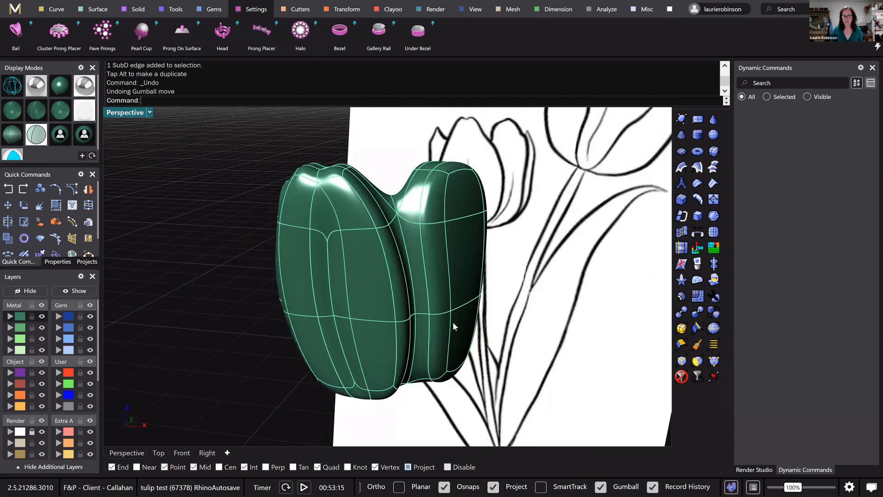
{"action": "right_click_drag", "start_coordinate": [450, 324], "coordinate": [372, 320]}
{"action": "key", "text": "Tab"}
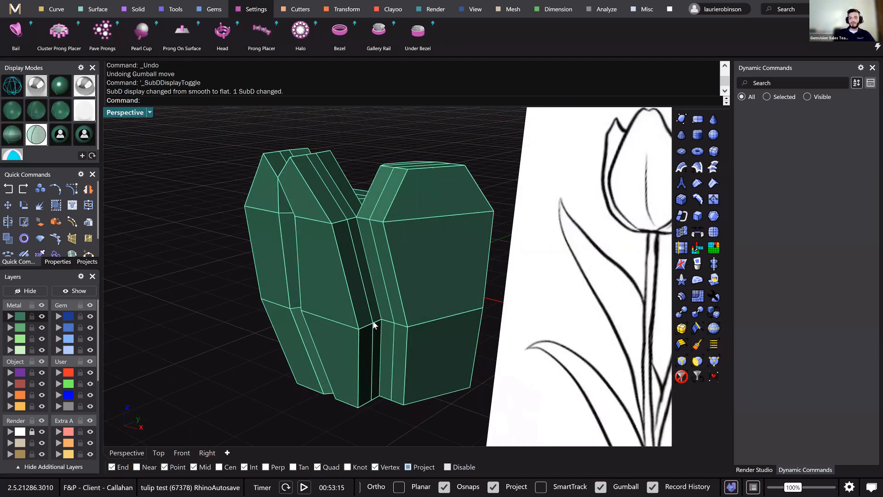
{"action": "scroll", "coordinate": [371, 321], "scroll_direction": "up", "scroll_amount": 4}
{"action": "left_click", "coordinate": [372, 321], "text": "ctrl+shift"}
{"action": "left_click", "coordinate": [330, 148], "text": "ctrl+shift"}
{"action": "right_click_drag", "start_coordinate": [377, 253], "coordinate": [406, 250]}
{"action": "left_click_drag", "start_coordinate": [407, 252], "coordinate": [413, 257]}
{"action": "right_click_drag", "start_coordinate": [244, 316], "coordinate": [303, 319]}
{"action": "left_click", "coordinate": [185, 319]}
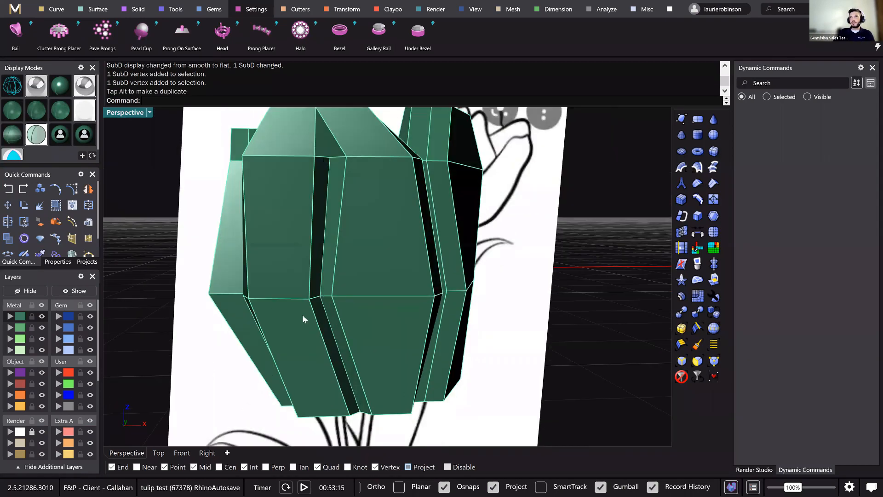
{"action": "key", "text": "Tab"}
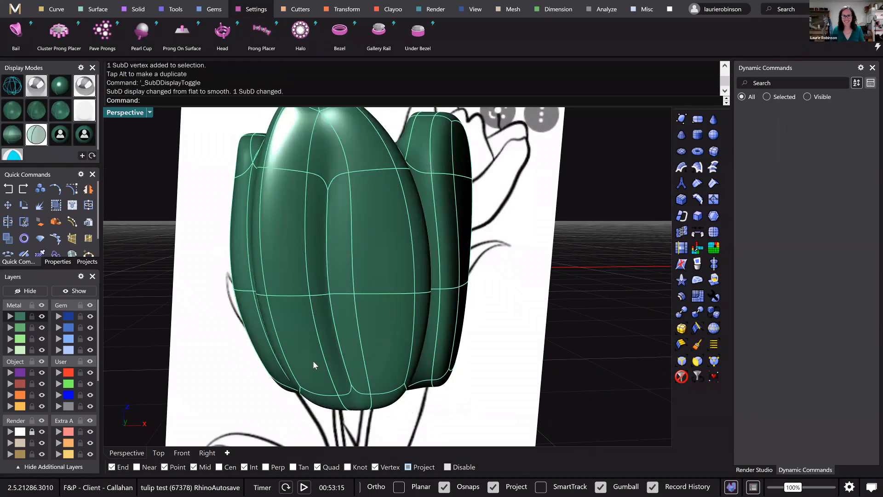
- In flat display, insert a vertical edge loop down the middle of the +X side petal with proportional offset
{"action": "scroll", "coordinate": [365, 352], "scroll_direction": "down", "scroll_amount": 2}
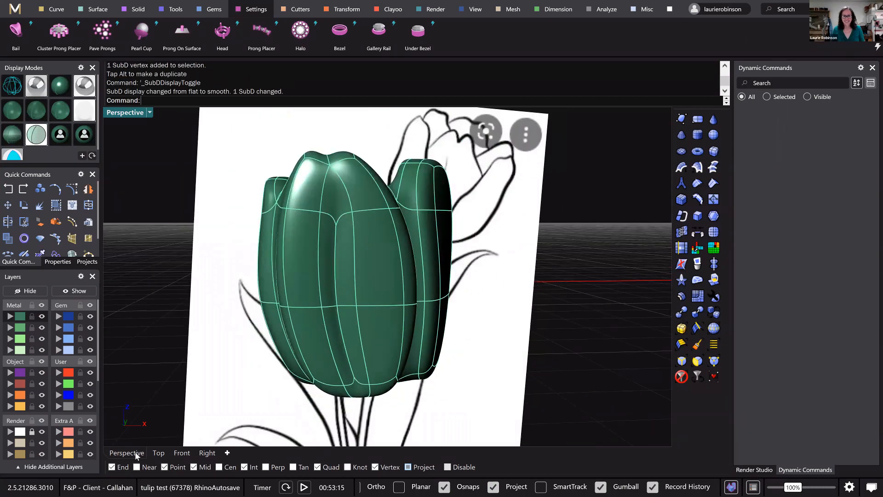
{"action": "scroll", "coordinate": [355, 356], "scroll_direction": "up", "scroll_amount": 2}
{"action": "right_click_drag", "start_coordinate": [354, 353], "coordinate": [413, 305]}
{"action": "key", "text": "Tab"}
{"action": "left_click", "coordinate": [413, 304], "text": "ctrl+shift"}
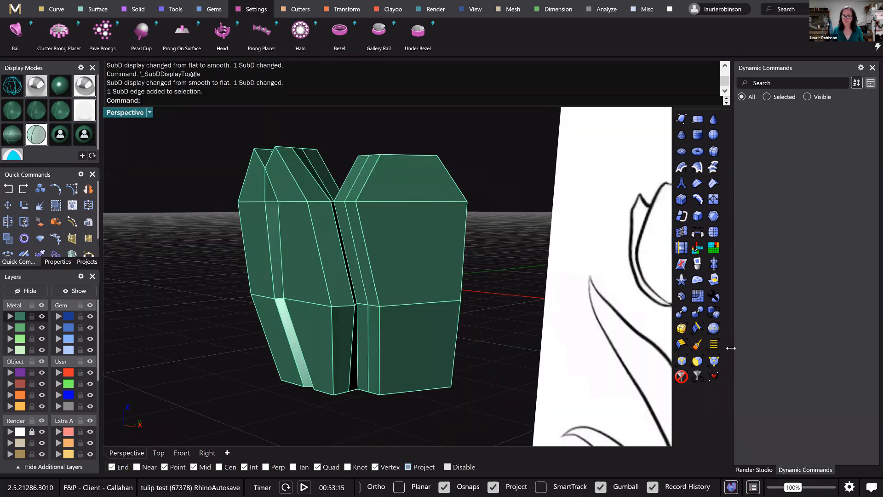
{"action": "left_click", "coordinate": [714, 329]}
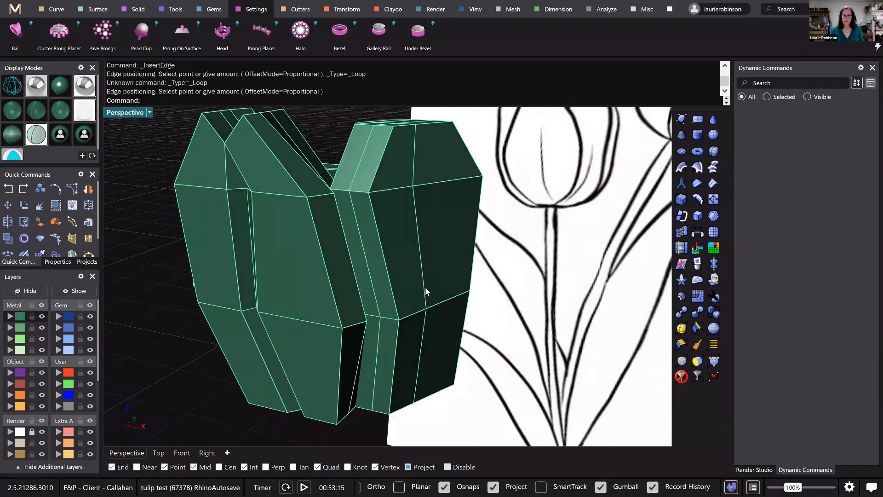
- Bevel the +X petal's new vertical edges with 2 segments, proportional offset and straightness 0
{"action": "left_click", "coordinate": [420, 280], "text": "ctrl+shift"}
{"action": "left_click", "coordinate": [422, 336], "text": "ctrl+shift"}
{"action": "left_click", "coordinate": [681, 184]}
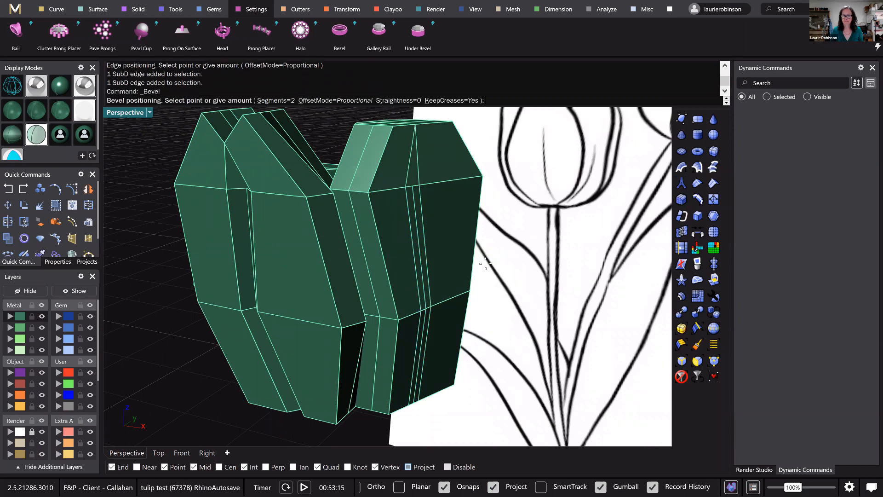
{"action": "left_click", "coordinate": [424, 330]}
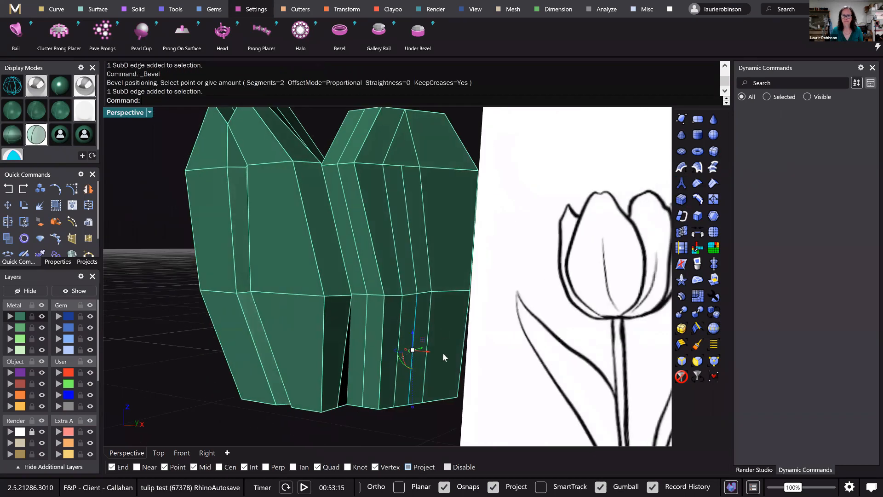
- Move the lower centre edge of the +X petal's bevel to form a groove, and compare the smooth bloom with the drawing in Front view
{"action": "left_click_drag", "start_coordinate": [440, 355], "coordinate": [437, 354]}
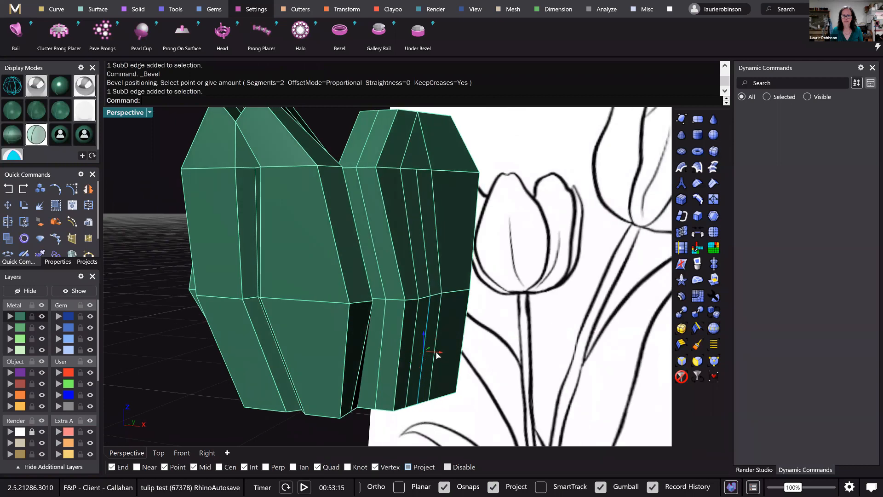
{"action": "right_click_drag", "start_coordinate": [439, 353], "coordinate": [316, 374]}
{"action": "key", "text": "Tab"}
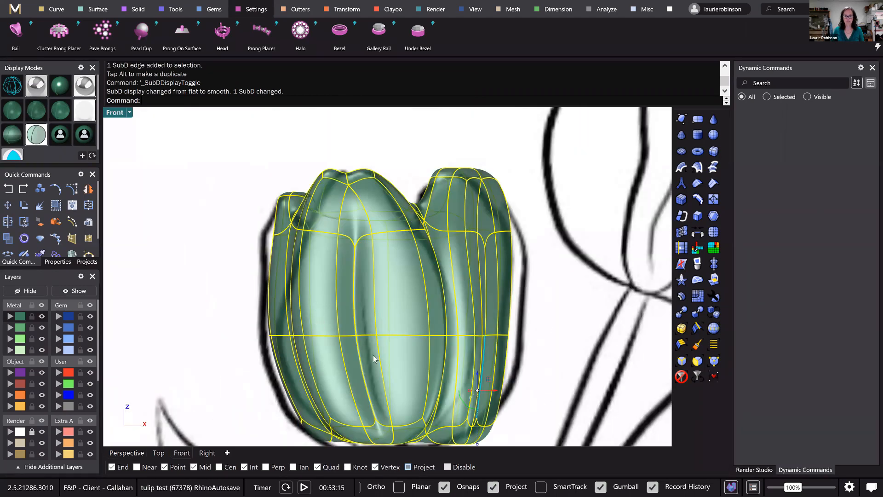
{"action": "scroll", "coordinate": [376, 358], "scroll_direction": "down", "scroll_amount": 2}
{"action": "right_click_drag", "start_coordinate": [441, 386], "coordinate": [426, 335]}
- In Perspective view, select the four lower outer faces beside the +X petal's groove and scale them vertically
{"action": "left_click", "coordinate": [127, 453]}
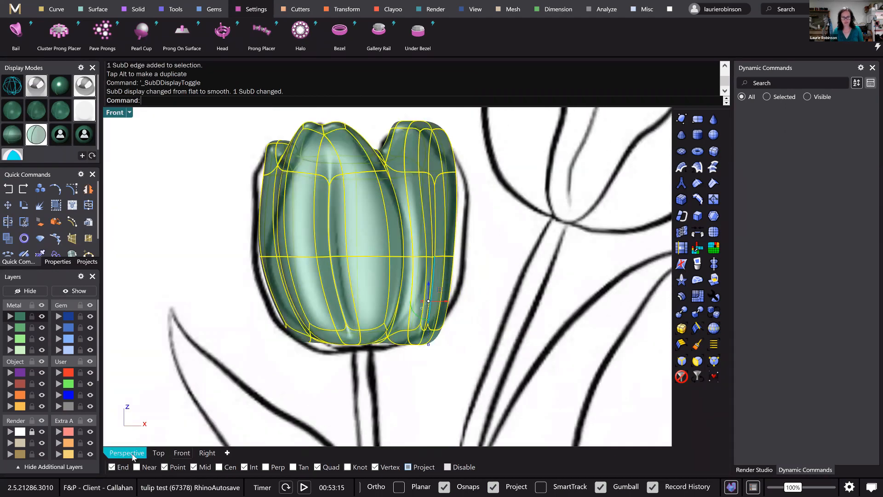
{"action": "scroll", "coordinate": [312, 329], "scroll_direction": "up", "scroll_amount": 2}
{"action": "right_click_drag", "start_coordinate": [310, 319], "coordinate": [500, 350]}
{"action": "key", "text": "Tab"}
{"action": "right_click_drag", "start_coordinate": [413, 352], "coordinate": [430, 270]}
{"action": "scroll", "coordinate": [412, 282], "scroll_direction": "up", "scroll_amount": 3}
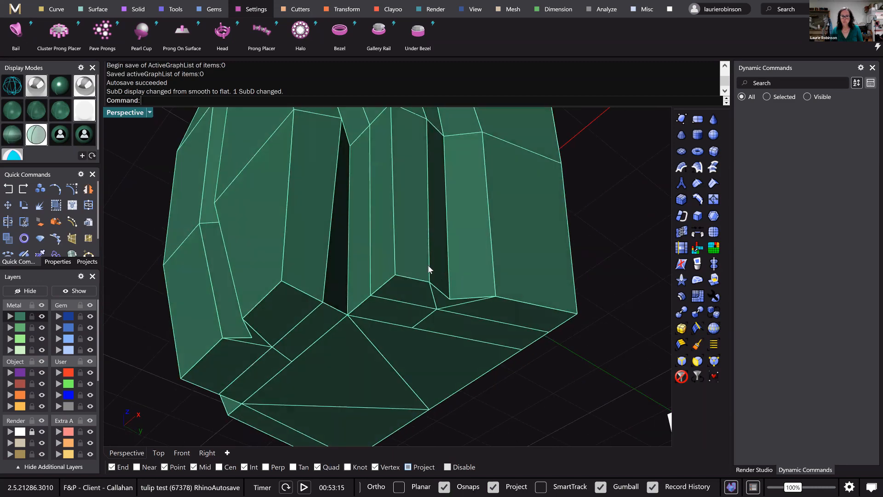
{"action": "left_click", "coordinate": [420, 269], "text": "ctrl+shift"}
{"action": "scroll", "coordinate": [502, 255], "scroll_direction": "up", "scroll_amount": 3}
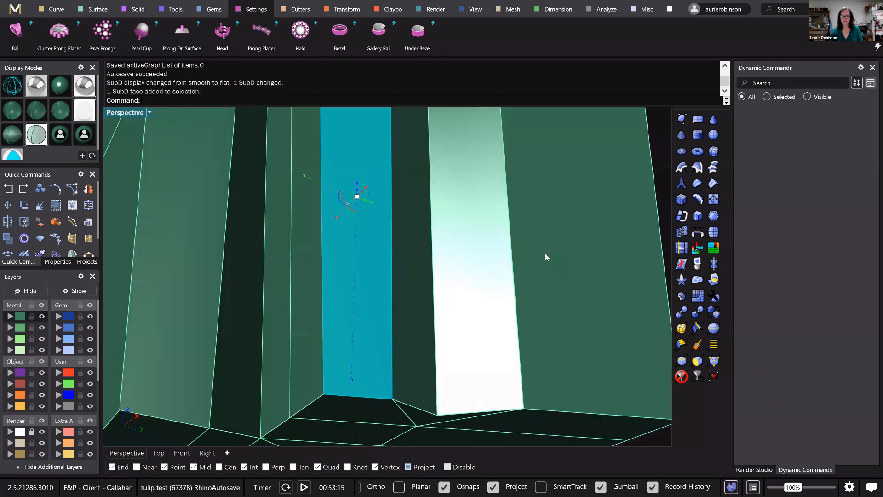
{"action": "left_click", "coordinate": [545, 253], "text": "ctrl+shift"}
{"action": "left_click", "coordinate": [460, 218], "text": "ctrl+shift"}
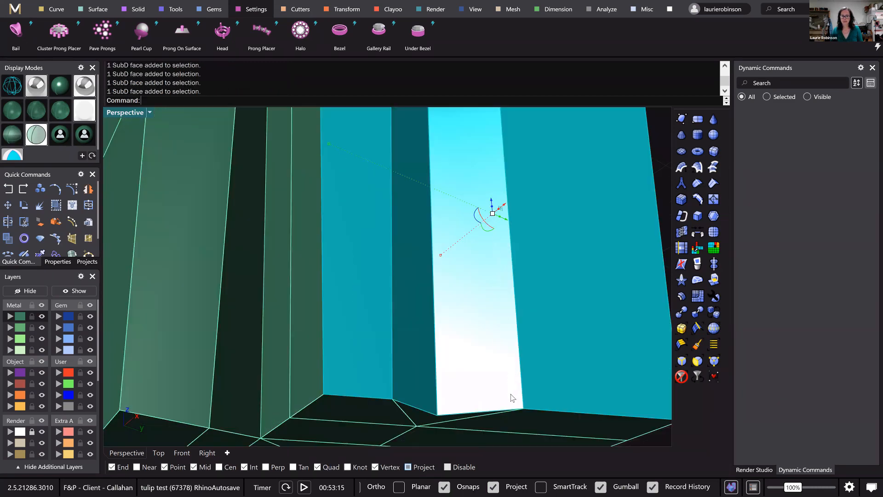
{"action": "left_click_drag", "start_coordinate": [512, 389], "coordinate": [512, 390]}
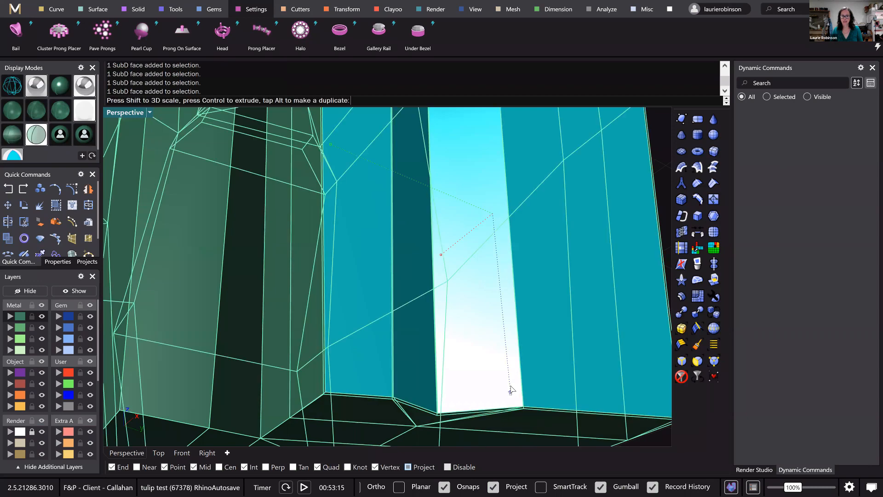
{"action": "scroll", "coordinate": [455, 278], "scroll_direction": "down", "scroll_amount": 5}
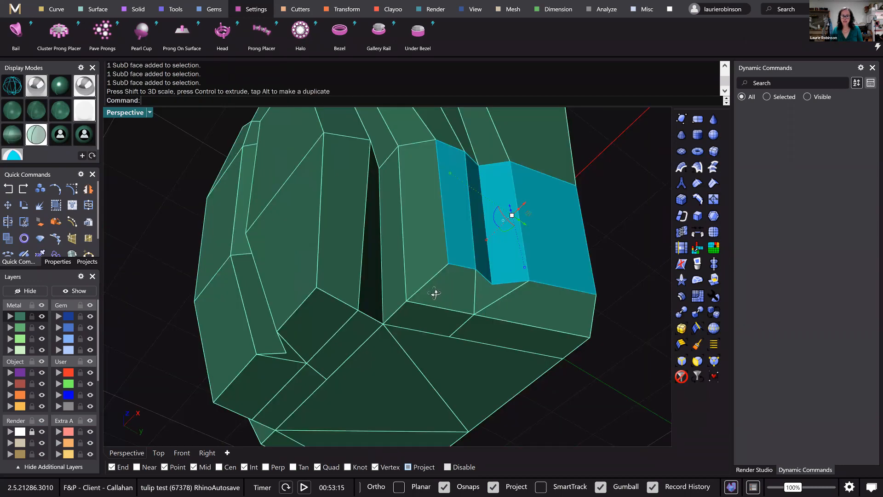
- Select the bloom's underside face below the front petal and move it down to deepen the base
{"action": "scroll", "coordinate": [487, 298], "scroll_direction": "up", "scroll_amount": 3}
{"action": "right_click_drag", "start_coordinate": [479, 246], "coordinate": [368, 242]}
{"action": "left_click", "coordinate": [368, 242]}
{"action": "mouse_move", "coordinate": [373, 300]}
{"action": "right_mouse_down"}
{"action": "mouse_move", "coordinate": [372, 316]}
{"action": "mouse_move", "coordinate": [360, 306]}
{"action": "right_mouse_up"}
{"action": "left_click_drag", "start_coordinate": [361, 306], "coordinate": [361, 321]}
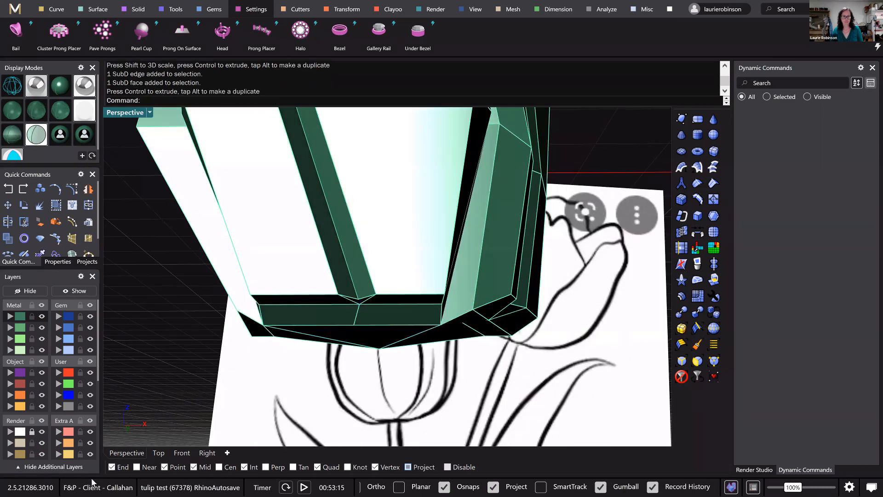
- Compare the bloom's smooth and flat shapes with the drawing in Front view, and inspect its sides in Perspective view
{"action": "left_click", "coordinate": [182, 453]}
{"action": "key", "text": "Tab"}
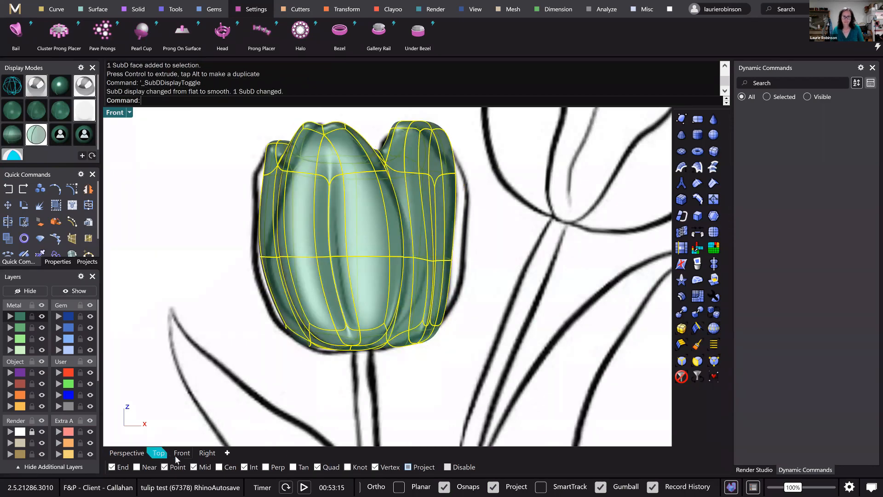
{"action": "left_click", "coordinate": [131, 455]}
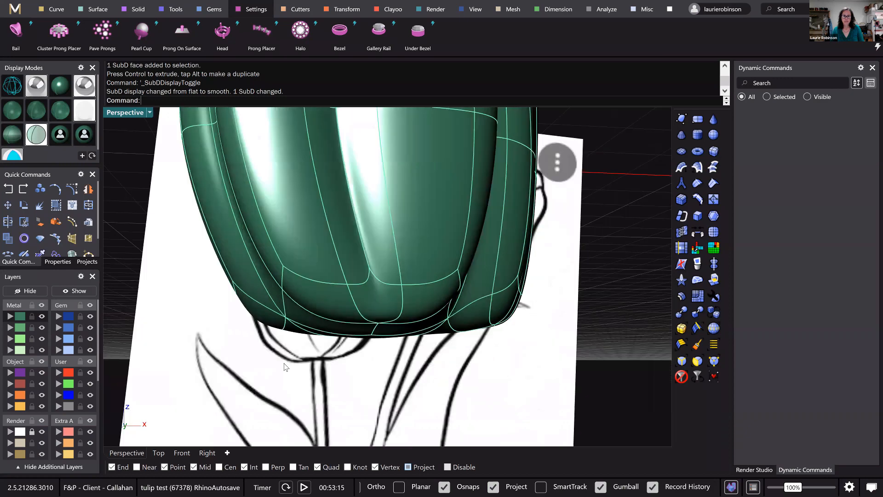
{"action": "right_click_drag", "start_coordinate": [283, 364], "coordinate": [288, 412]}
{"action": "key", "text": "Tab"}
{"action": "scroll", "coordinate": [295, 353], "scroll_direction": "down", "scroll_amount": 2}
{"action": "right_click_drag", "start_coordinate": [299, 327], "coordinate": [286, 375]}
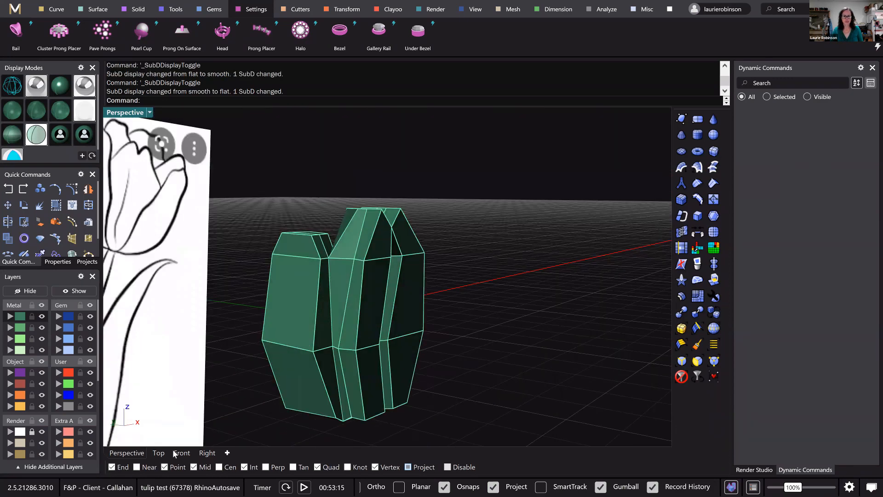
{"action": "left_click", "coordinate": [176, 453]}
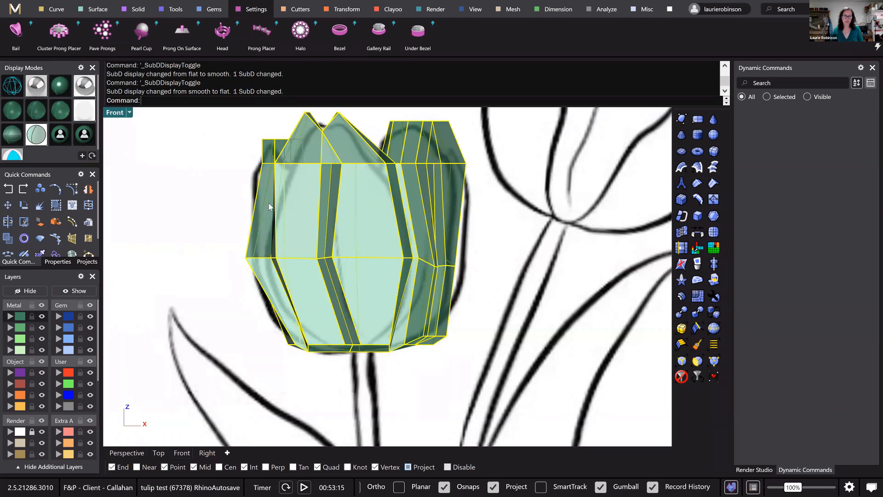
{"action": "key", "text": "Tab"}
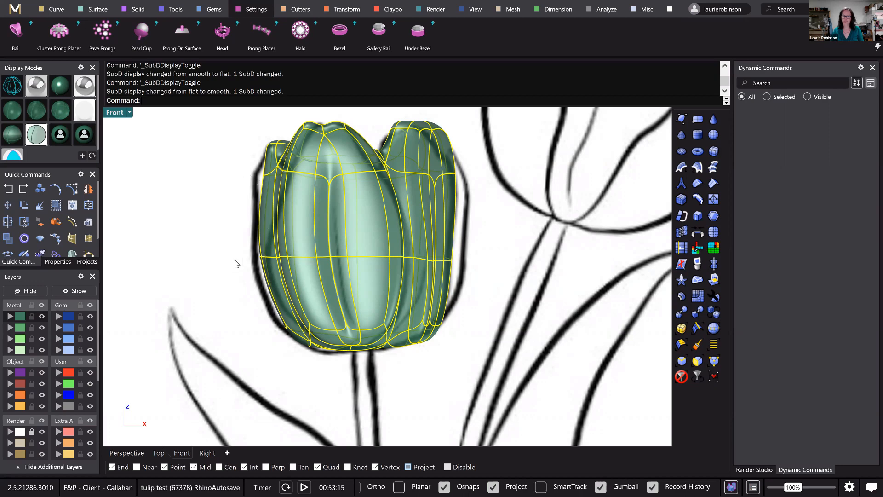
- In Perspective view, bevel the outer upper edge of the -X side petal with 2 segments, proportional offset and straightness 0
{"action": "left_click", "coordinate": [127, 453]}
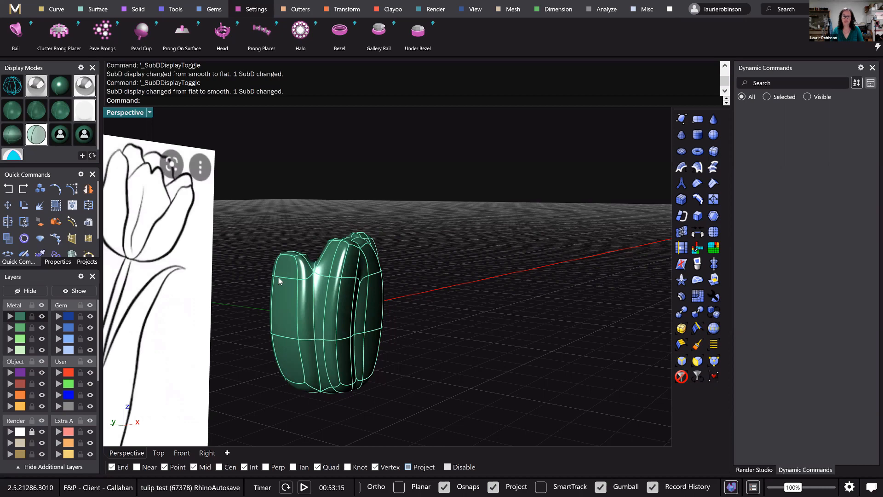
{"action": "scroll", "coordinate": [306, 276], "scroll_direction": "up", "scroll_amount": 5}
{"action": "left_click", "coordinate": [306, 273], "text": "ctrl+shift"}
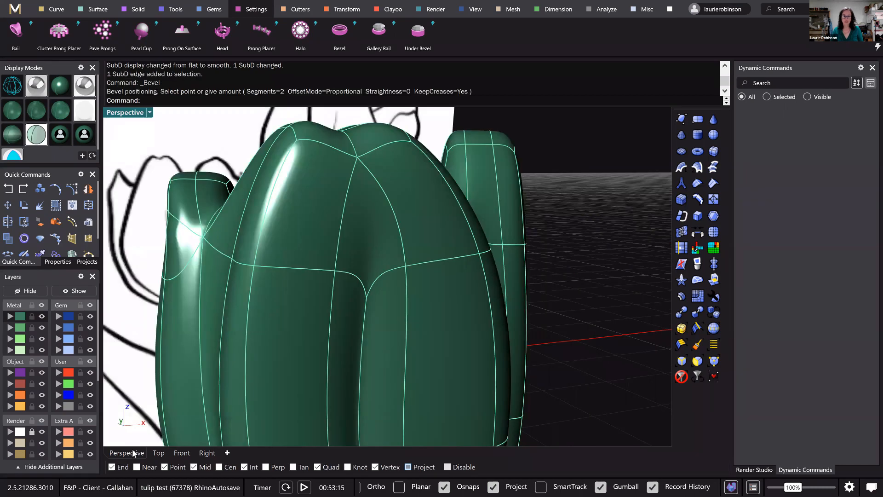
- In Front view, move the beveled upper vertices of the -X side petal outward to match the drawing's shoulder
{"action": "left_click", "coordinate": [182, 453]}
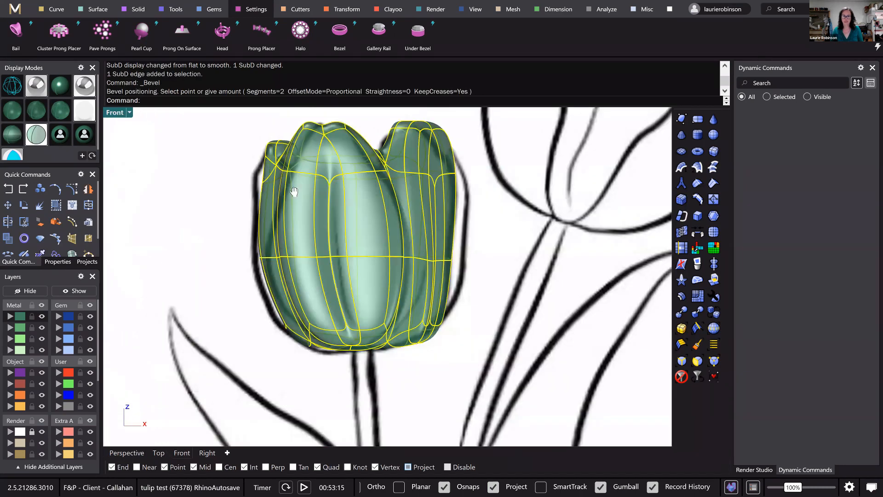
{"action": "scroll", "coordinate": [257, 193], "scroll_direction": "up", "scroll_amount": 4}
{"action": "left_click", "coordinate": [274, 188]}
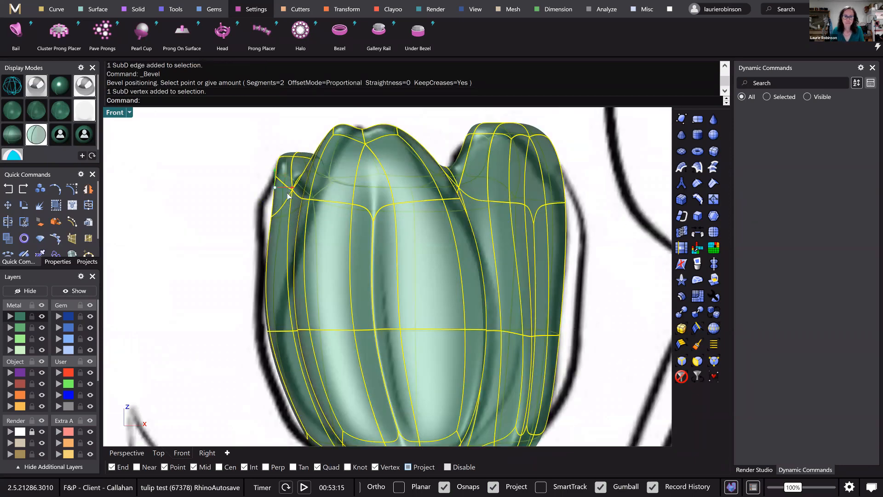
{"action": "left_click_drag", "start_coordinate": [288, 196], "coordinate": [278, 219]}
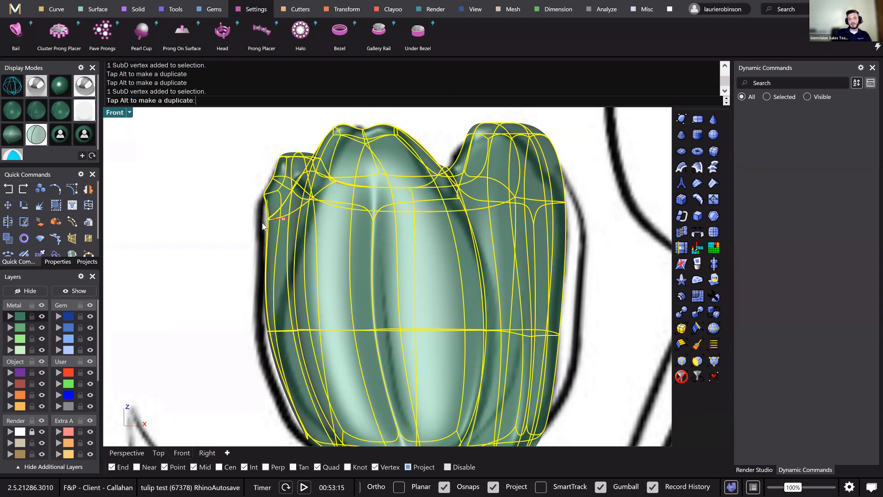
{"action": "scroll", "coordinate": [256, 228], "scroll_direction": "down", "scroll_amount": 2}
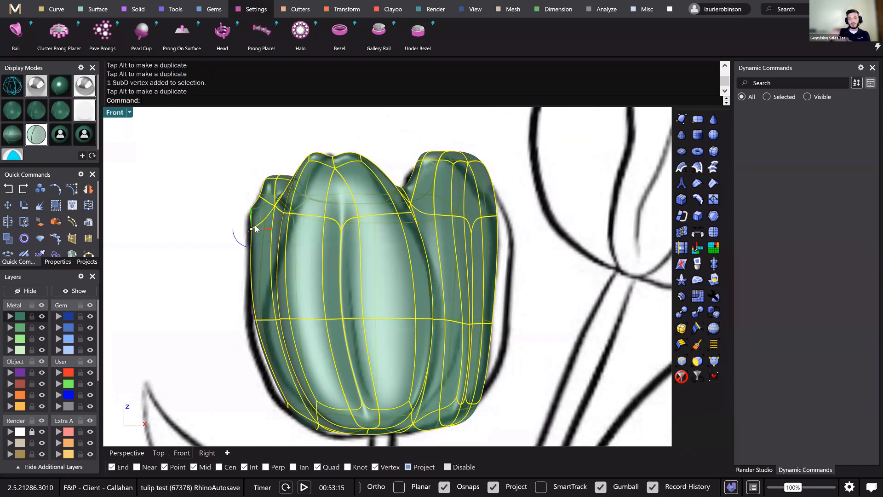
{"action": "scroll", "coordinate": [273, 244], "scroll_direction": "up", "scroll_amount": 1}
{"action": "left_click_drag", "start_coordinate": [274, 245], "coordinate": [273, 248]}
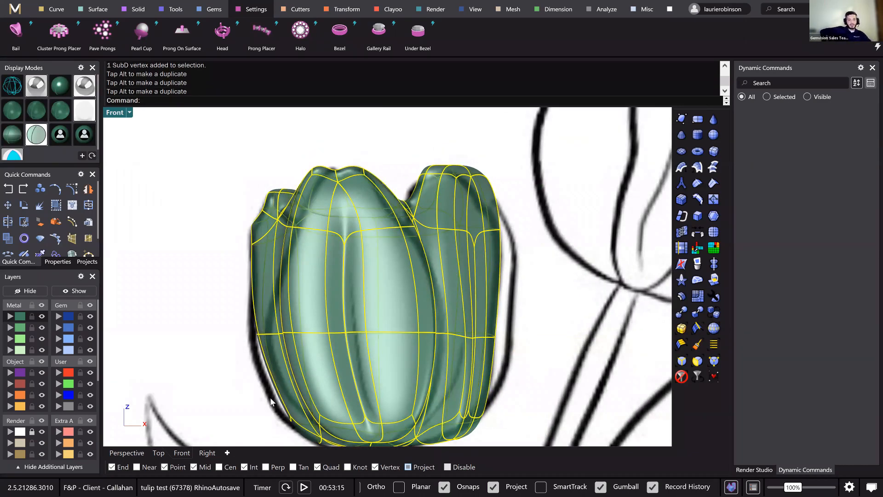
- Move the lower outer face of the -X side petal outward to the drawn outline, and check the bloom in Perspective view
{"action": "scroll", "coordinate": [272, 402], "scroll_direction": "up", "scroll_amount": 3}
{"action": "left_click", "coordinate": [278, 392]}
{"action": "left_click_drag", "start_coordinate": [278, 392], "coordinate": [277, 392]}
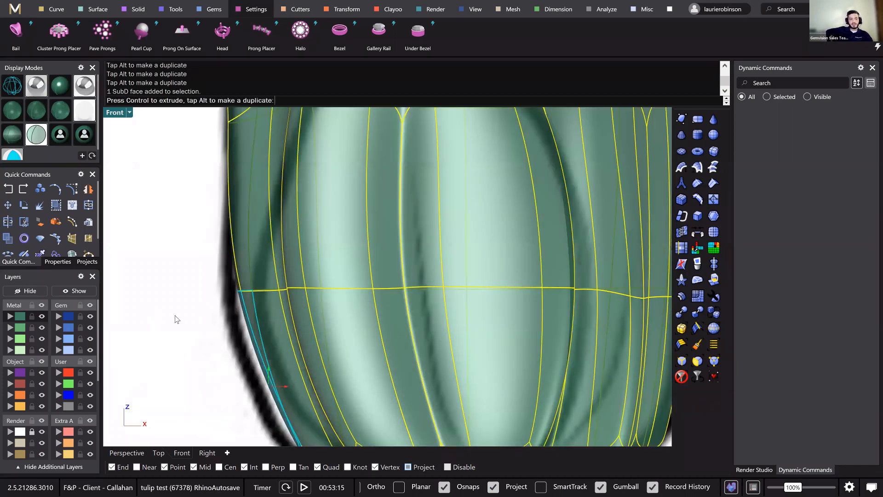
{"action": "key", "text": "Escape"}
{"action": "scroll", "coordinate": [109, 434], "scroll_direction": "down", "scroll_amount": 5}
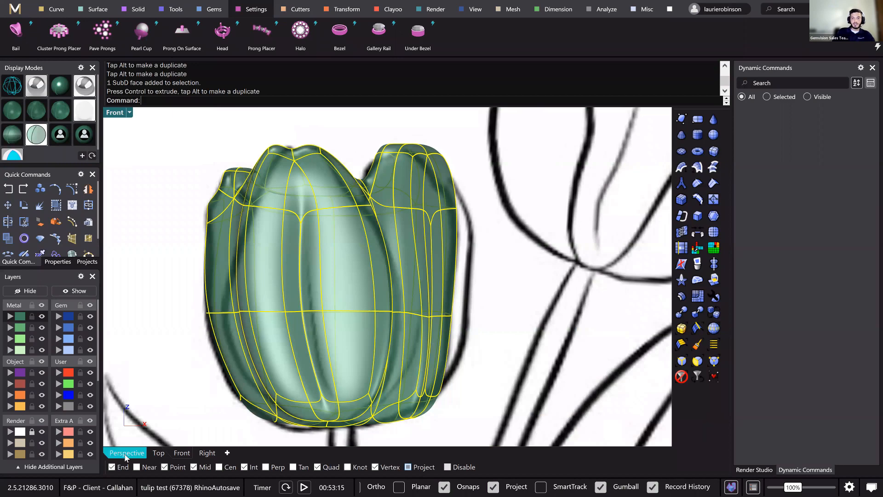
{"action": "left_click", "coordinate": [126, 453]}
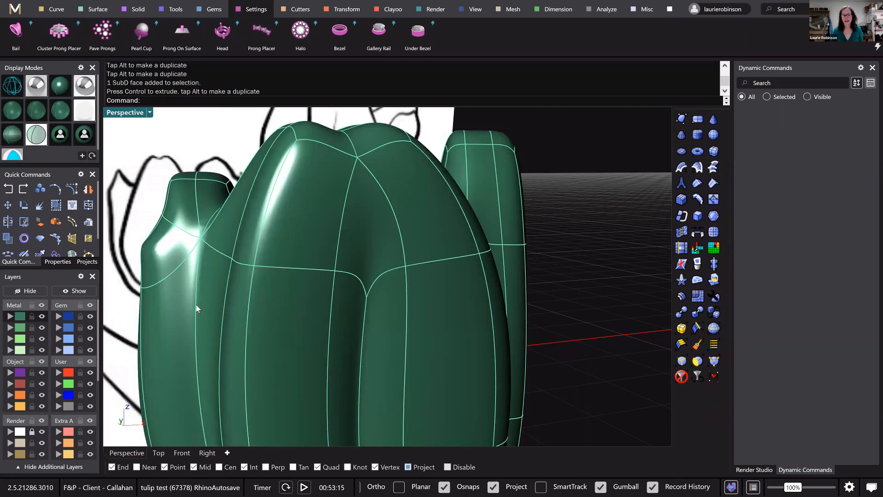
{"action": "right_click_drag", "start_coordinate": [196, 304], "coordinate": [348, 280]}
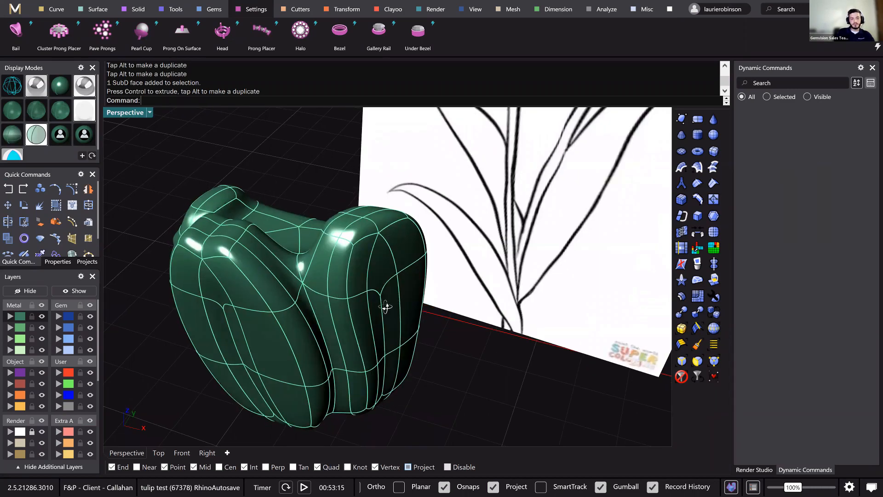
{"action": "right_click_drag", "start_coordinate": [373, 286], "coordinate": [363, 260]}
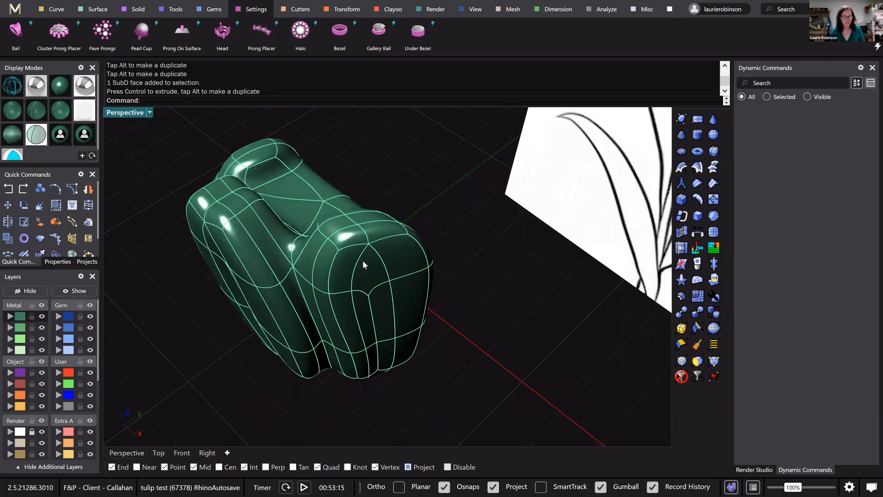
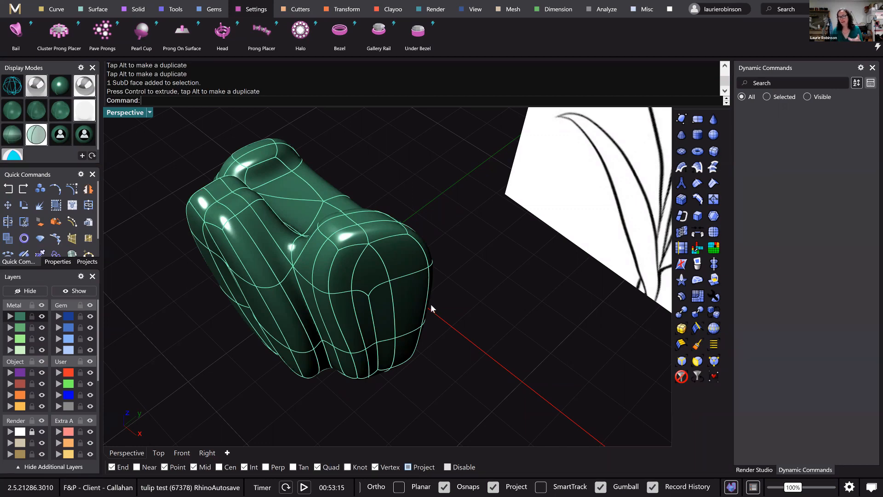
- Display the bloom flat in Perspective view and move the inner base edge of the -X side petal to reshape its junction with the bloom
{"action": "right_click_drag", "start_coordinate": [414, 310], "coordinate": [396, 302]}
{"action": "right_click_drag", "start_coordinate": [438, 266], "coordinate": [392, 311]}
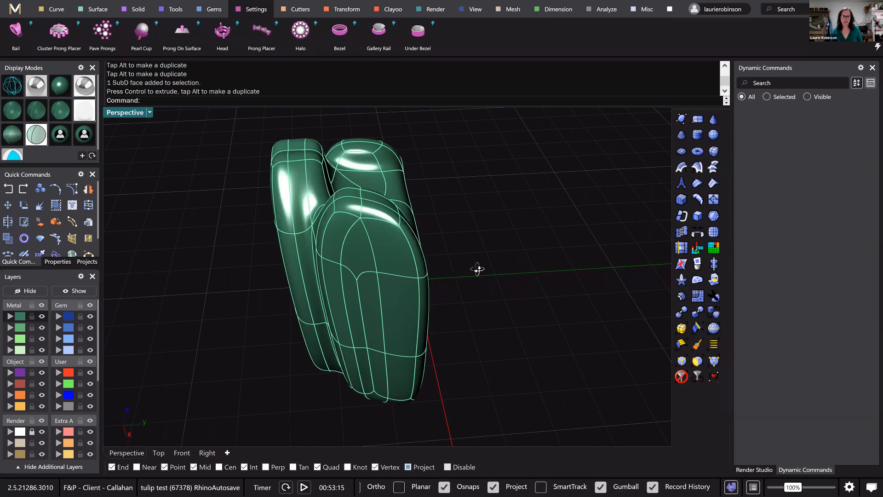
{"action": "right_click_drag", "start_coordinate": [477, 269], "coordinate": [399, 287]}
{"action": "right_click_drag", "start_coordinate": [478, 218], "coordinate": [448, 210]}
{"action": "key", "text": "Tab"}
{"action": "left_click", "coordinate": [455, 205]}
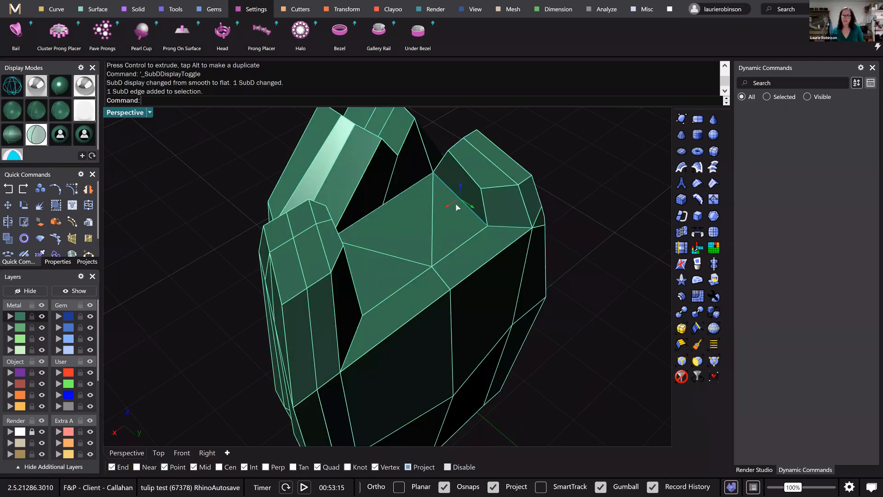
{"action": "right_click_drag", "start_coordinate": [440, 205], "coordinate": [432, 197]}
{"action": "left_click_drag", "start_coordinate": [430, 194], "coordinate": [435, 189]}
{"action": "mouse_move", "coordinate": [518, 266]}
{"action": "right_mouse_down"}
{"action": "mouse_move", "coordinate": [513, 260]}
{"action": "mouse_move", "coordinate": [525, 262]}
{"action": "right_mouse_up"}
{"action": "left_click_drag", "start_coordinate": [524, 262], "coordinate": [529, 272]}
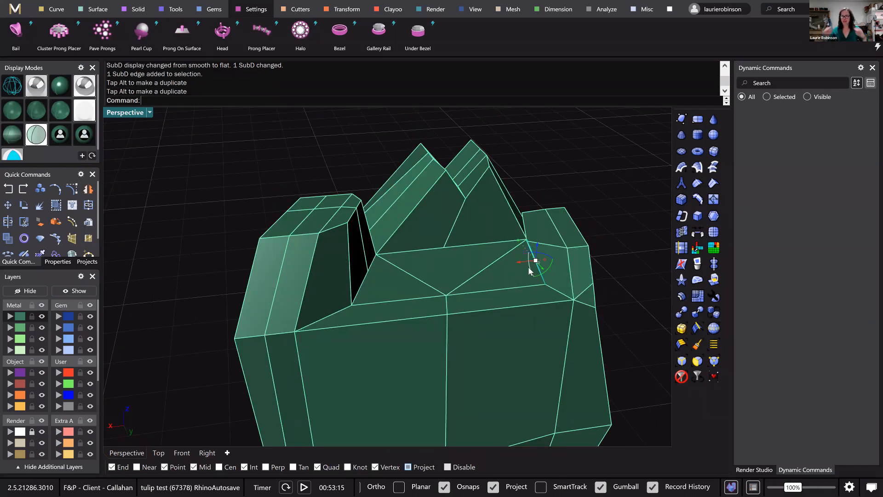
- Compare the -X side petal without and with the last two edge moves by undoing and redoing them
{"action": "right_click_drag", "start_coordinate": [478, 177], "coordinate": [463, 191]}
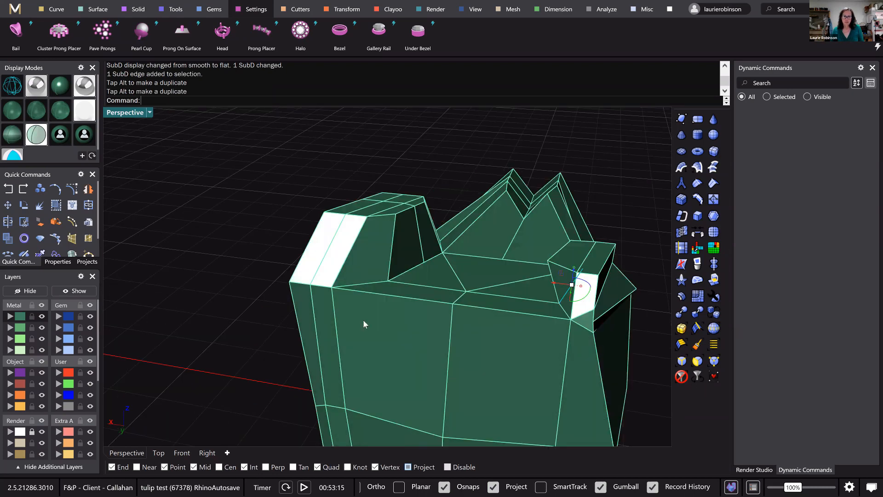
{"action": "mouse_move", "coordinate": [347, 239]}
{"action": "right_mouse_down"}
{"action": "mouse_move", "coordinate": [317, 205]}
{"action": "mouse_move", "coordinate": [297, 202]}
{"action": "mouse_move", "coordinate": [369, 232]}
{"action": "mouse_move", "coordinate": [385, 252]}
{"action": "right_mouse_up"}
{"action": "key", "text": "Escape"}
{"action": "key", "text": "ctrl+z"}
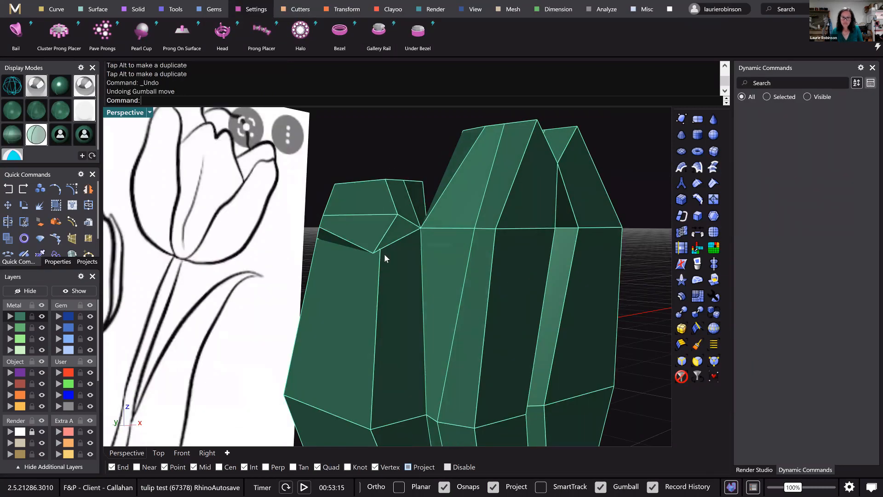
{"action": "key", "text": "ctrl+z"}
{"action": "right_click_drag", "start_coordinate": [387, 251], "coordinate": [393, 239]}
{"action": "key", "text": "ctrl+y"}
{"action": "key", "text": "ctrl+y"}
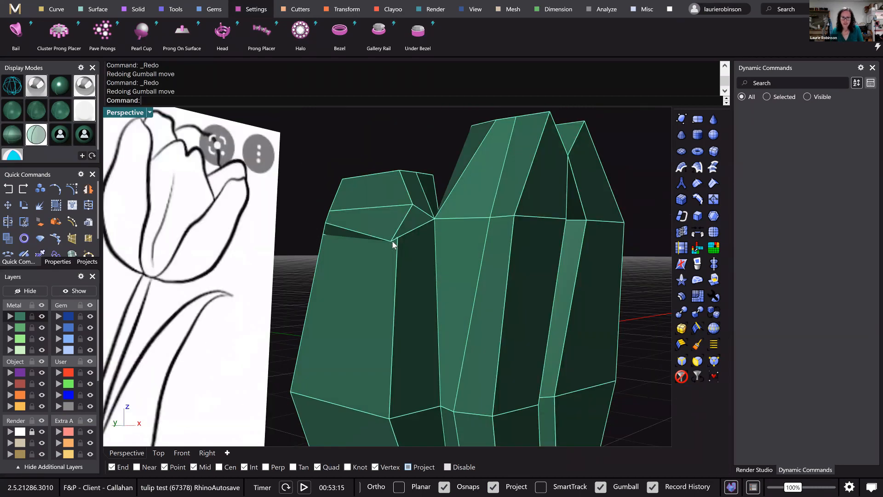
- Raise the front vertex at the outer shoulder of the -X side petal, and shift the matching back vertex horizontally
{"action": "left_click", "coordinate": [391, 241]}
{"action": "left_click_drag", "start_coordinate": [390, 230], "coordinate": [393, 213]}
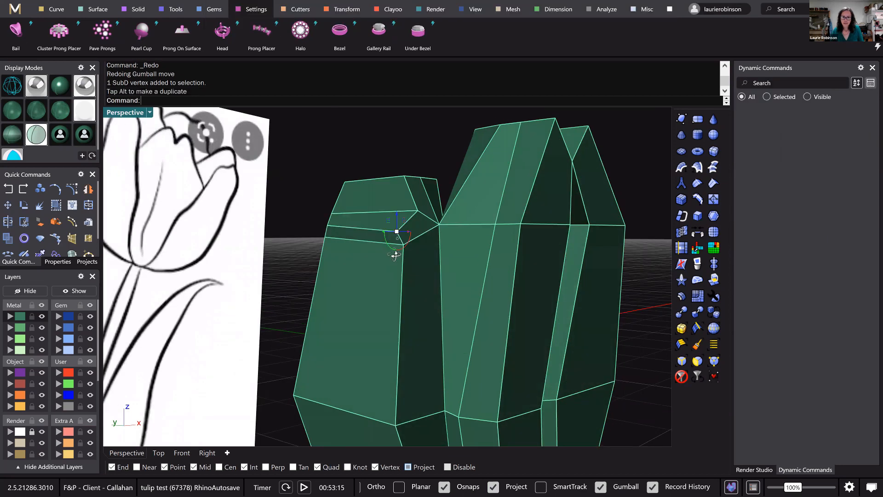
{"action": "right_click_drag", "start_coordinate": [407, 275], "coordinate": [503, 284]}
{"action": "left_click", "coordinate": [405, 269]}
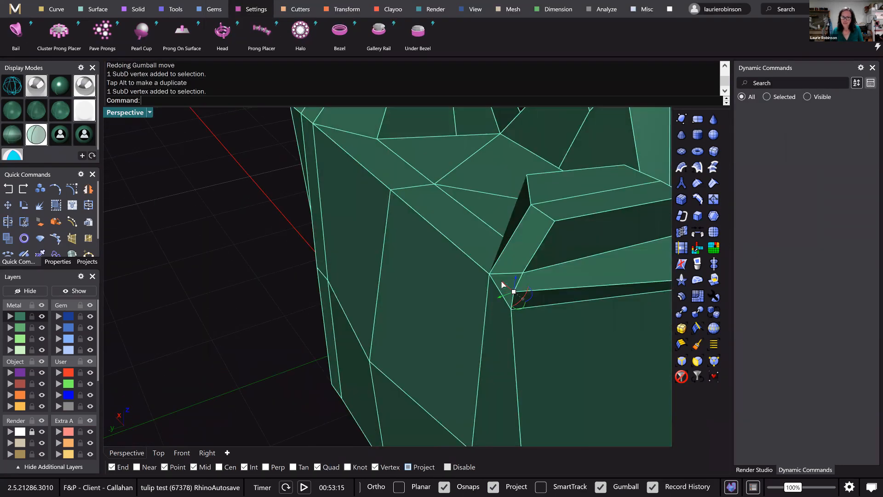
{"action": "left_click_drag", "start_coordinate": [503, 284], "coordinate": [455, 279]}
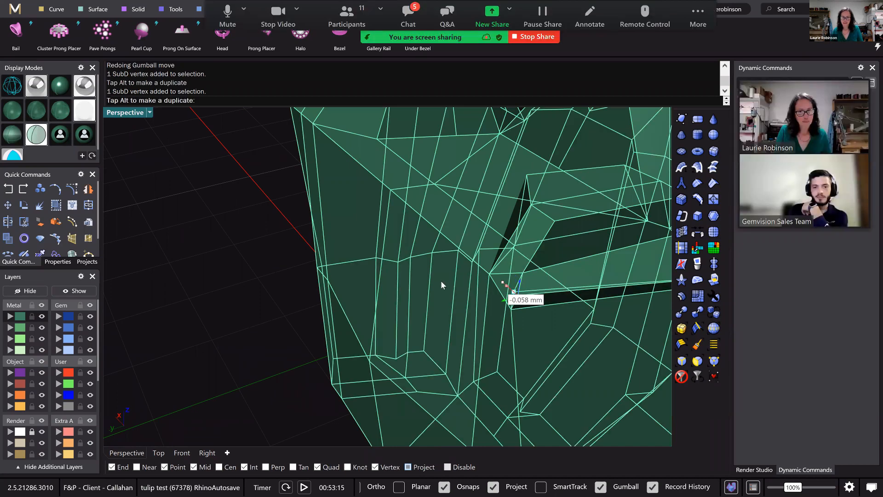
{"action": "scroll", "coordinate": [418, 311], "scroll_direction": "down", "scroll_amount": 8}
{"action": "mouse_move", "coordinate": [418, 311]}
{"action": "right_mouse_down"}
{"action": "mouse_move", "coordinate": [206, 439]}
{"action": "mouse_move", "coordinate": [336, 319]}
{"action": "right_mouse_up"}
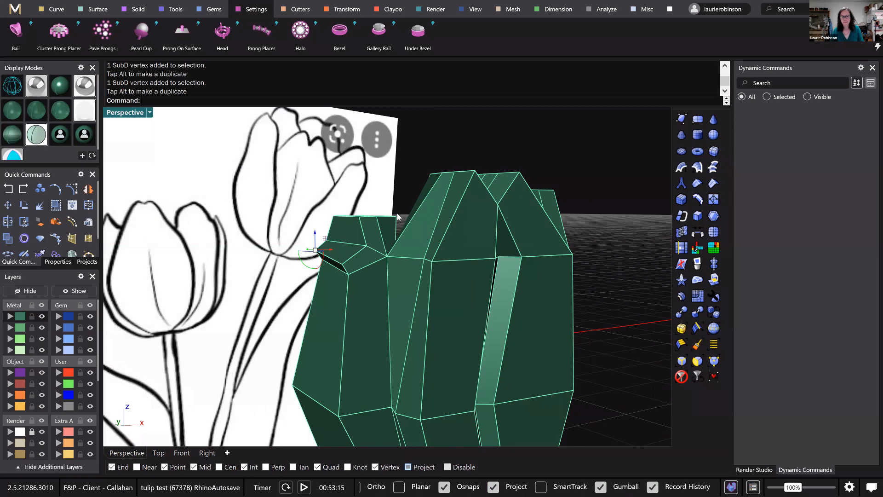
- Switch the bloom to smooth display and compare its outline with the drawing in Front view and its sides in Perspective view
{"action": "key", "text": "Tab"}
{"action": "key", "text": "ctrl+F2"}
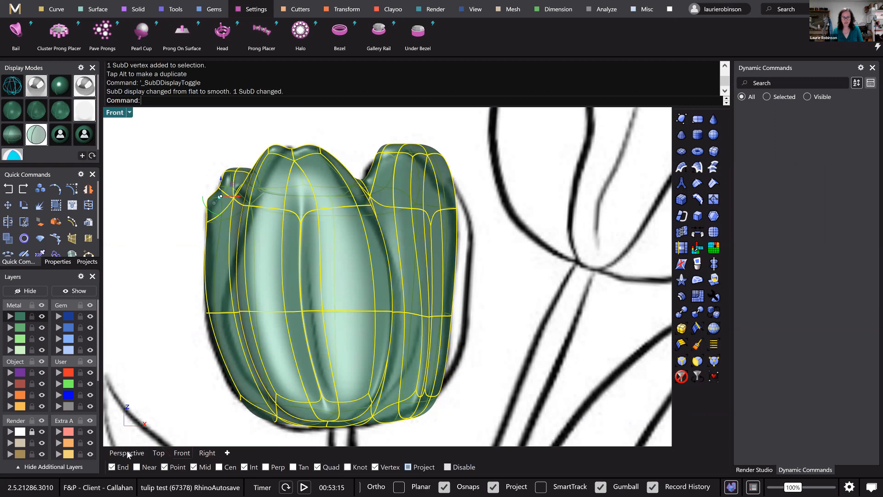
{"action": "scroll", "coordinate": [230, 364], "scroll_direction": "down", "scroll_amount": 2}
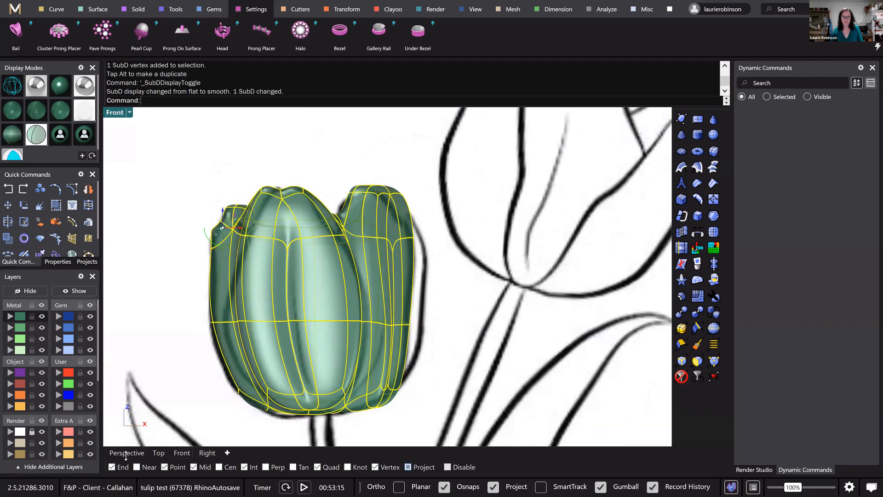
{"action": "left_click", "coordinate": [126, 454]}
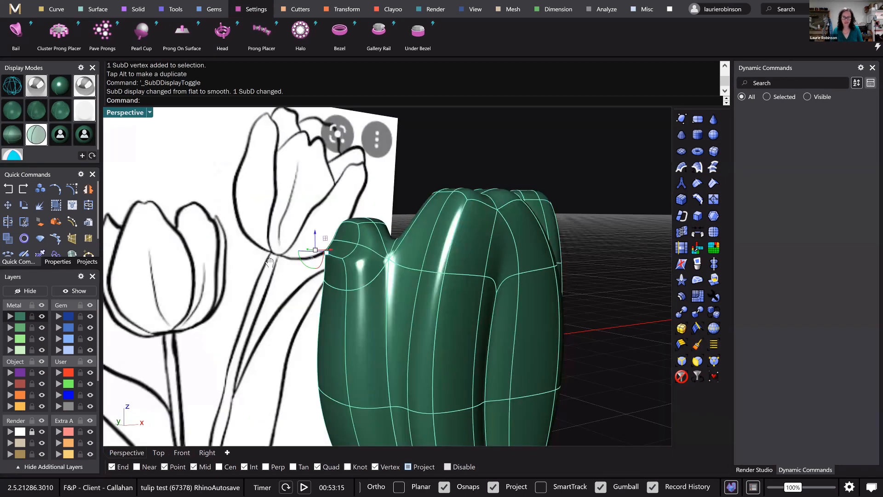
{"action": "right_click_drag", "start_coordinate": [270, 263], "coordinate": [431, 300]}
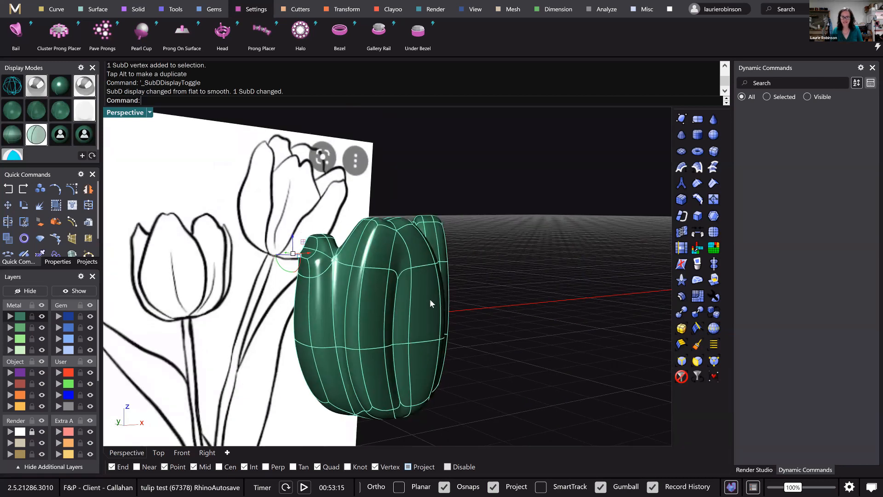
- Pull the mid-height vertex between the -X side petal and the front petal outward in two moves
{"action": "left_click", "coordinate": [429, 300]}
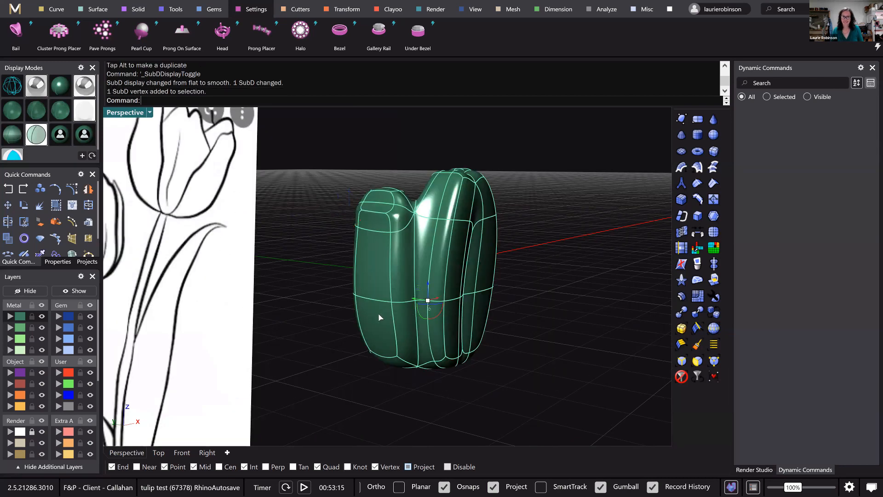
{"action": "right_click_drag", "start_coordinate": [424, 307], "coordinate": [364, 318]}
{"action": "left_click_drag", "start_coordinate": [383, 312], "coordinate": [381, 313]}
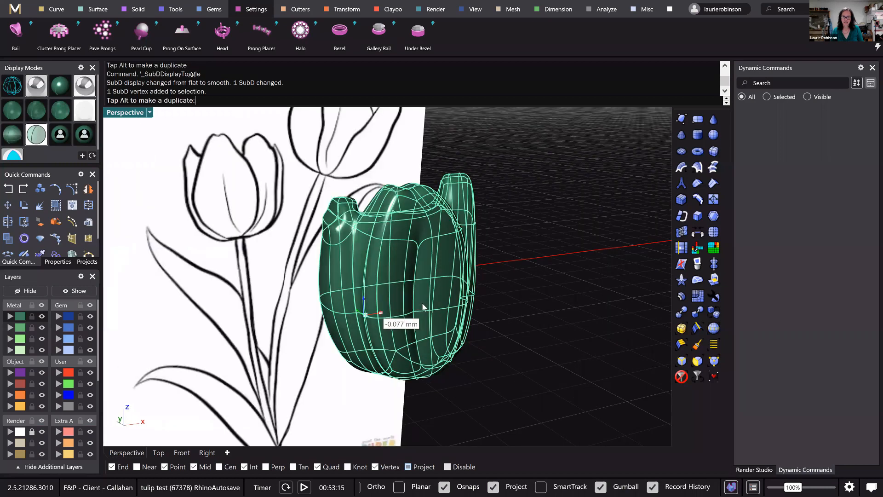
{"action": "right_click_drag", "start_coordinate": [435, 296], "coordinate": [430, 299]}
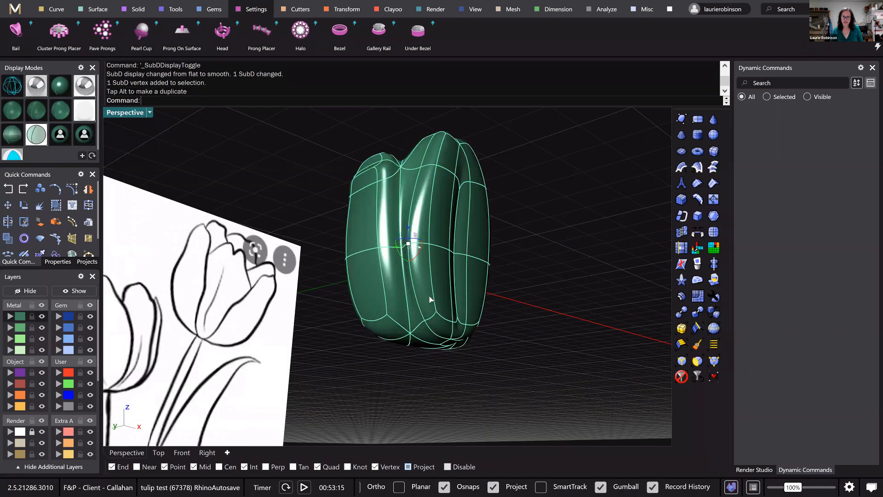
{"action": "left_click_drag", "start_coordinate": [411, 294], "coordinate": [412, 296]}
- In flat display, select the whole top of the +X side petal and scale it narrower
{"action": "mouse_move", "coordinate": [413, 297]}
{"action": "right_mouse_down"}
{"action": "mouse_move", "coordinate": [455, 301]}
{"action": "mouse_move", "coordinate": [498, 278]}
{"action": "right_mouse_up"}
{"action": "key", "text": "Tab"}
{"action": "right_click_drag", "start_coordinate": [560, 231], "coordinate": [560, 222]}
{"action": "mouse_move", "coordinate": [573, 225]}
{"action": "right_mouse_down"}
{"action": "mouse_move", "coordinate": [550, 200]}
{"action": "mouse_move", "coordinate": [468, 202]}
{"action": "mouse_move", "coordinate": [450, 220]}
{"action": "mouse_move", "coordinate": [442, 274]}
{"action": "mouse_move", "coordinate": [424, 284]}
{"action": "mouse_move", "coordinate": [391, 276]}
{"action": "mouse_move", "coordinate": [368, 257]}
{"action": "mouse_move", "coordinate": [345, 200]}
{"action": "mouse_move", "coordinate": [322, 192]}
{"action": "mouse_move", "coordinate": [299, 154]}
{"action": "mouse_move", "coordinate": [274, 156]}
{"action": "mouse_move", "coordinate": [249, 223]}
{"action": "mouse_move", "coordinate": [285, 240]}
{"action": "mouse_move", "coordinate": [276, 241]}
{"action": "mouse_move", "coordinate": [276, 256]}
{"action": "mouse_move", "coordinate": [336, 218]}
{"action": "mouse_move", "coordinate": [305, 276]}
{"action": "right_mouse_up"}
{"action": "mouse_move", "coordinate": [340, 321]}
{"action": "right_mouse_down"}
{"action": "mouse_move", "coordinate": [324, 329]}
{"action": "mouse_move", "coordinate": [392, 204]}
{"action": "right_mouse_up"}
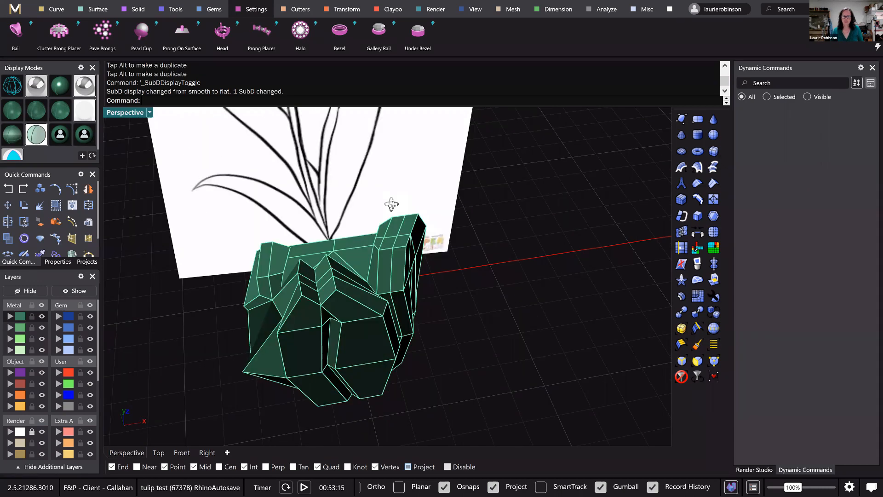
{"action": "mouse_move", "coordinate": [369, 172]}
{"action": "right_mouse_down"}
{"action": "mouse_move", "coordinate": [405, 216]}
{"action": "mouse_move", "coordinate": [460, 235]}
{"action": "right_mouse_up"}
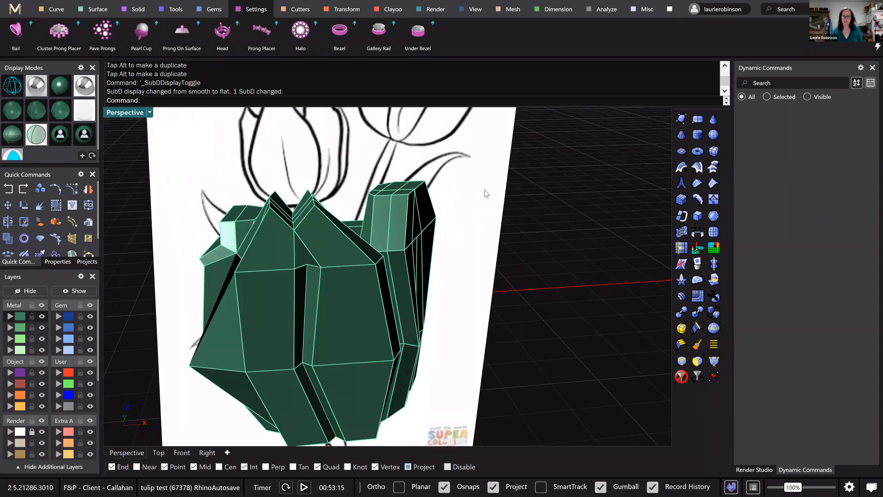
{"action": "right_click_drag", "start_coordinate": [486, 194], "coordinate": [488, 207]}
{"action": "left_click_drag", "start_coordinate": [361, 180], "coordinate": [488, 223], "text": "ctrl+shift"}
{"action": "key", "text": "Escape"}
{"action": "right_click_drag", "start_coordinate": [377, 149], "coordinate": [476, 210]}
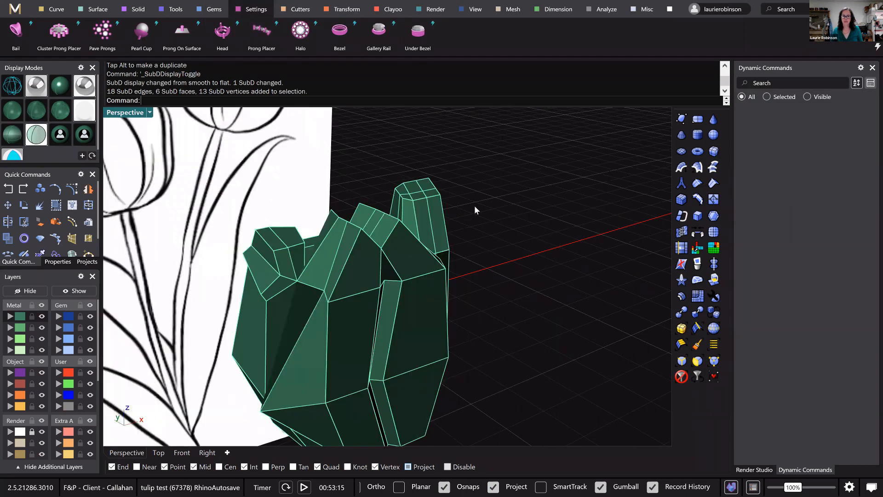
{"action": "right_click_drag", "start_coordinate": [414, 201], "coordinate": [441, 202]}
{"action": "left_click_drag", "start_coordinate": [389, 161], "coordinate": [462, 205], "text": "ctrl+shift"}
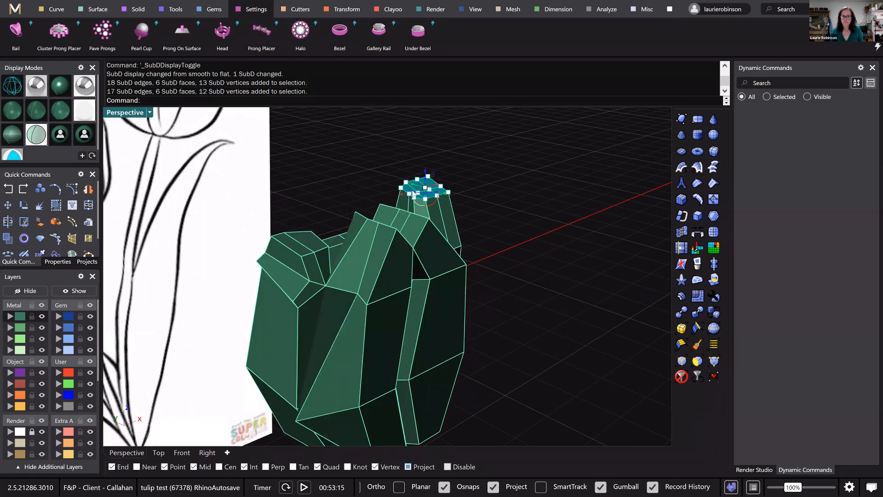
{"action": "scroll", "coordinate": [414, 193], "scroll_direction": "up", "scroll_amount": 2}
{"action": "right_click_drag", "start_coordinate": [557, 199], "coordinate": [560, 249]}
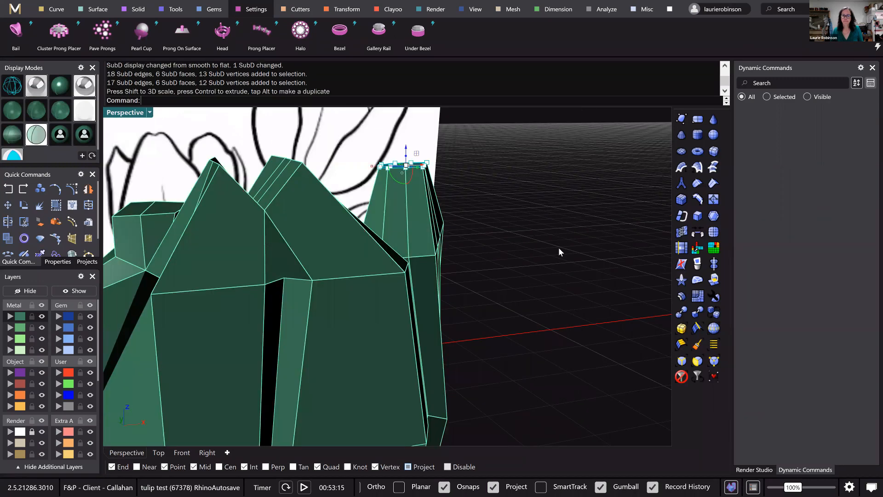
- Try to shift selected top faces of the +X side petal toward the bloom's center in smooth Front view
{"action": "right_click_drag", "start_coordinate": [415, 243], "coordinate": [356, 271]}
{"action": "scroll", "coordinate": [363, 248], "scroll_direction": "up", "scroll_amount": 2}
{"action": "left_click", "coordinate": [368, 216], "text": "ctrl+shift"}
{"action": "left_click", "coordinate": [371, 197], "text": "ctrl+shift"}
{"action": "scroll", "coordinate": [371, 197], "scroll_direction": "up", "scroll_amount": 3}
{"action": "right_click_drag", "start_coordinate": [260, 350], "coordinate": [347, 170]}
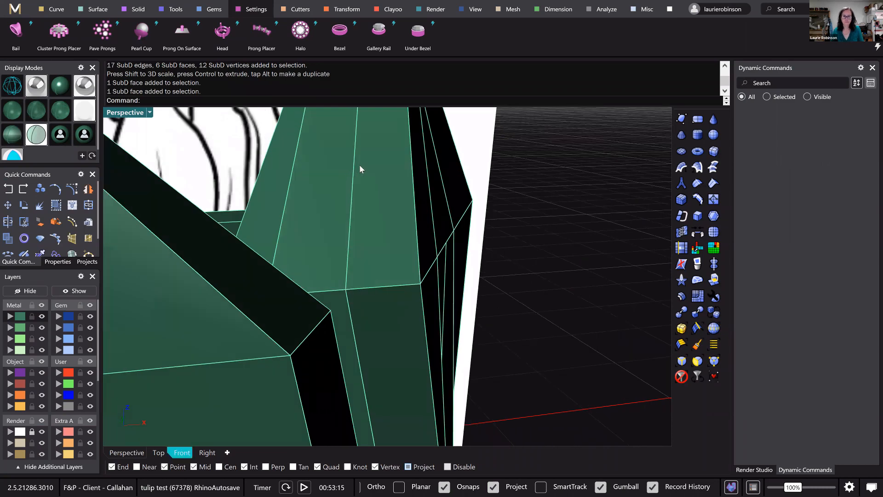
{"action": "key", "text": "ctrl+F2"}
{"action": "key", "text": "Tab"}
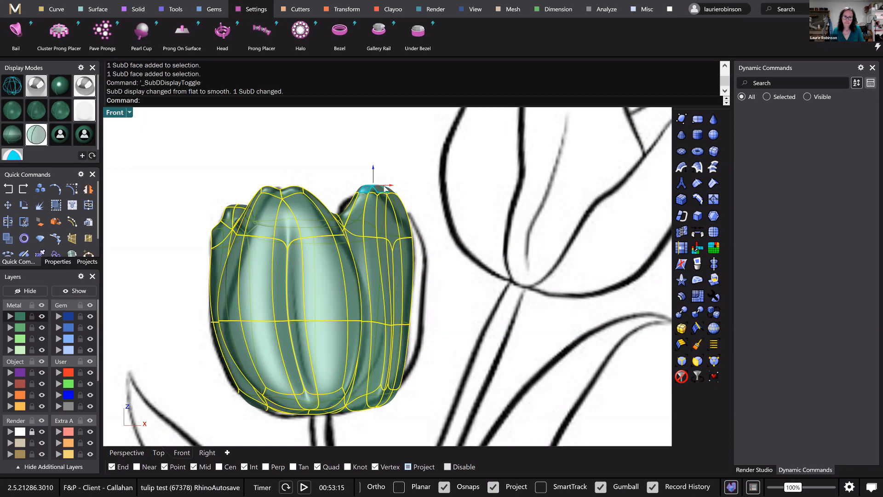
{"action": "left_click_drag", "start_coordinate": [391, 186], "coordinate": [384, 186]}
- Return to the flat Perspective view and undo the last face move and the stray face drag on the +X side petal
{"action": "key", "text": "ctrl+F4"}
{"action": "right_click_drag", "start_coordinate": [554, 206], "coordinate": [506, 271]}
{"action": "left_click", "coordinate": [584, 203]}
{"action": "key", "text": "Tab"}
{"action": "right_click_drag", "start_coordinate": [456, 257], "coordinate": [456, 253]}
{"action": "key", "text": "ctrl+z"}
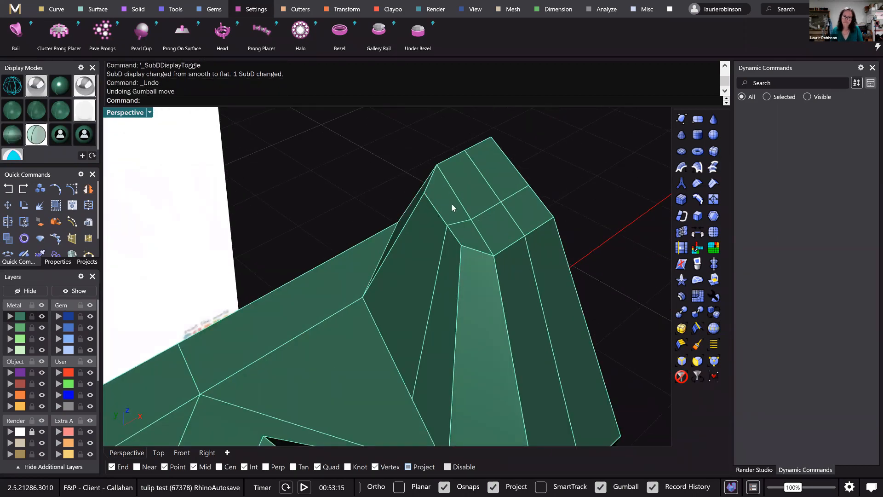
{"action": "left_click_drag", "start_coordinate": [452, 213], "coordinate": [452, 211]}
{"action": "key", "text": "ctrl+z"}
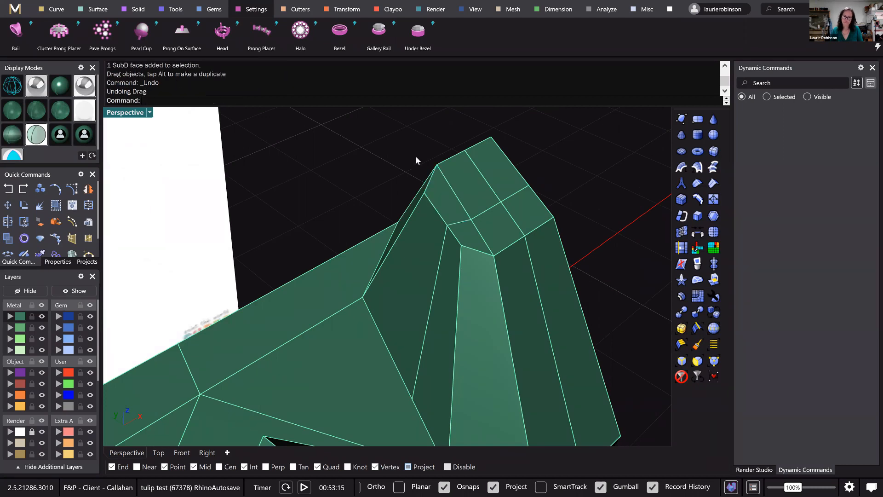
- Move the four inner top faces of the +X side petal toward the bloom's center, followed by its two outer top faces
{"action": "left_click", "coordinate": [440, 203]}
{"action": "left_click", "coordinate": [465, 232], "text": "shift"}
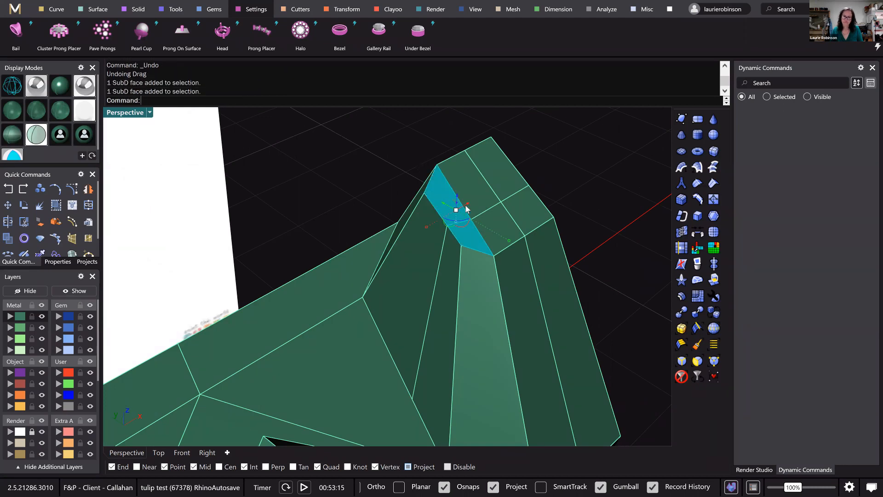
{"action": "left_click", "coordinate": [474, 177], "text": "shift"}
{"action": "left_click", "coordinate": [493, 230], "text": "shift"}
{"action": "left_click_drag", "start_coordinate": [485, 199], "coordinate": [467, 211]}
{"action": "left_click", "coordinate": [504, 177]}
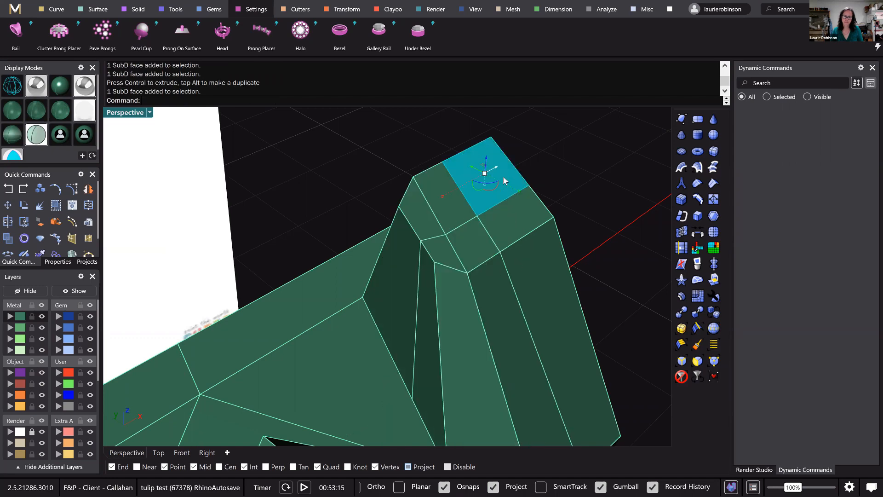
{"action": "left_click", "coordinate": [511, 214], "text": "shift"}
{"action": "left_click_drag", "start_coordinate": [509, 184], "coordinate": [486, 198]}
{"action": "left_click", "coordinate": [555, 176]}
- Lower the outer top edges of the +X side petal so its tip slopes down toward the outside
{"action": "right_click_drag", "start_coordinate": [546, 167], "coordinate": [449, 145]}
{"action": "scroll", "coordinate": [453, 142], "scroll_direction": "up", "scroll_amount": 4}
{"action": "left_click", "coordinate": [439, 152], "text": "ctrl+shift"}
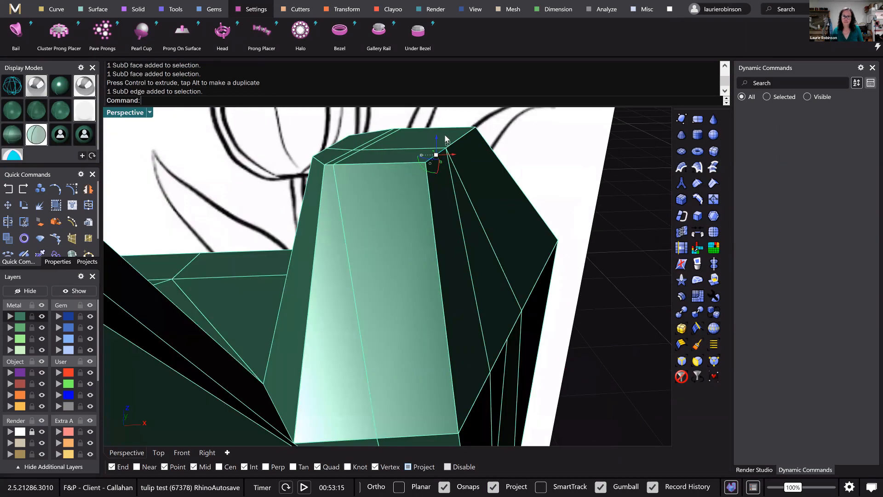
{"action": "left_click", "coordinate": [441, 149], "text": "ctrl+shift"}
{"action": "left_click", "coordinate": [453, 135], "text": "ctrl+shift"}
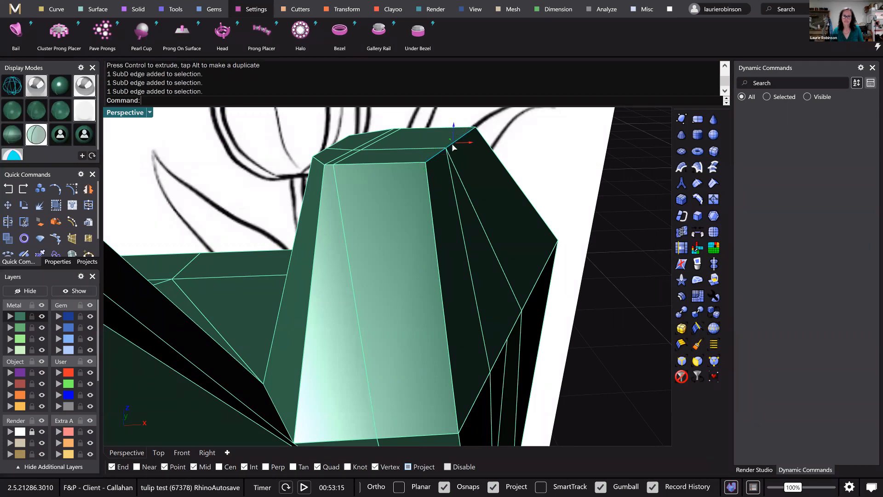
{"action": "scroll", "coordinate": [245, 399], "scroll_direction": "down", "scroll_amount": 4}
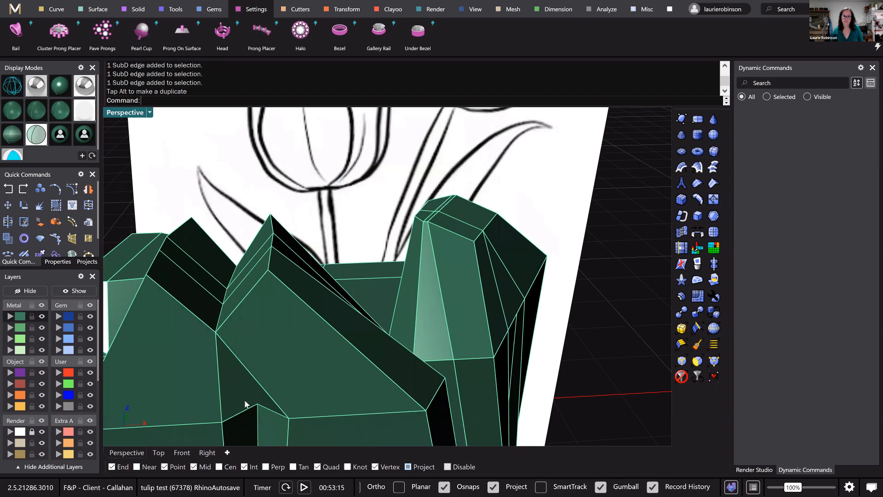
- Select the four mid-height edges around the outer part of the +X side petal and move them outward in the +X direction
{"action": "mouse_move", "coordinate": [307, 397]}
{"action": "right_mouse_down"}
{"action": "mouse_move", "coordinate": [341, 395]}
{"action": "mouse_move", "coordinate": [303, 396]}
{"action": "right_mouse_up"}
{"action": "scroll", "coordinate": [313, 395], "scroll_direction": "up", "scroll_amount": 3}
{"action": "left_click", "coordinate": [303, 397], "text": "ctrl+shift"}
{"action": "left_click", "coordinate": [338, 386], "text": "ctrl+shift"}
{"action": "left_click", "coordinate": [375, 379], "text": "ctrl+shift"}
{"action": "left_click", "coordinate": [421, 374], "text": "ctrl+shift"}
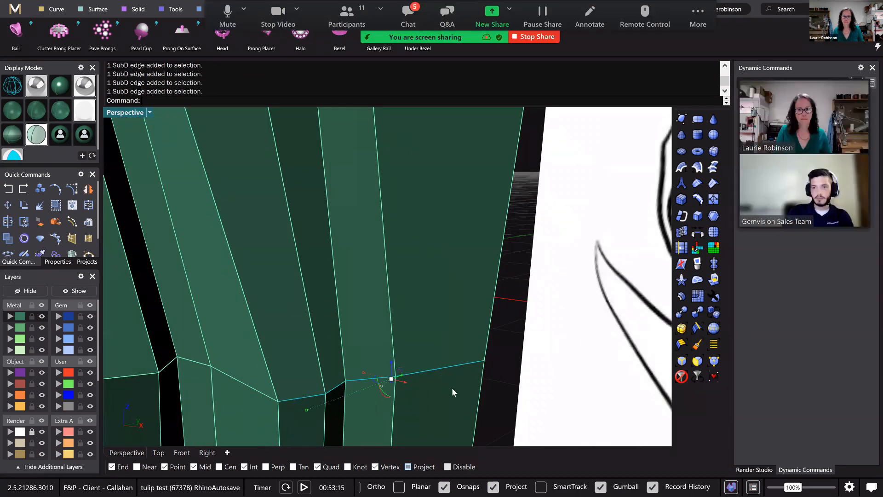
{"action": "scroll", "coordinate": [463, 378], "scroll_direction": "down", "scroll_amount": 3}
{"action": "right_click_drag", "start_coordinate": [462, 378], "coordinate": [466, 378]}
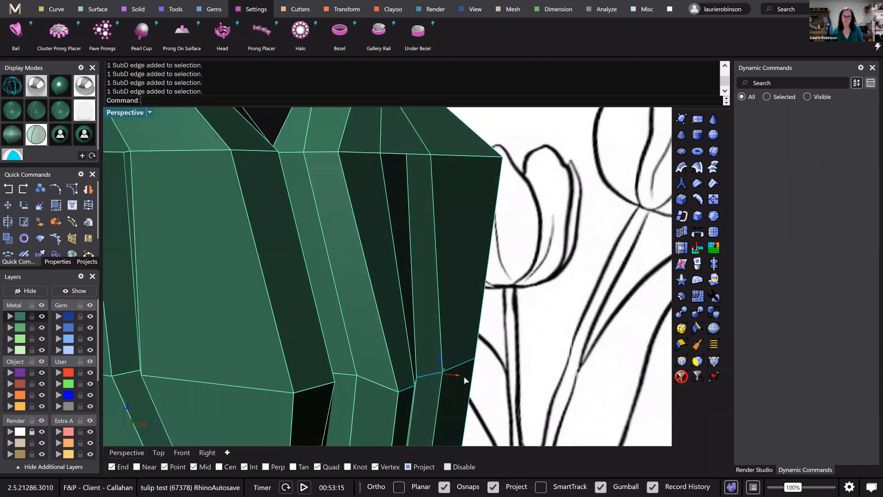
{"action": "left_click_drag", "start_coordinate": [452, 375], "coordinate": [465, 377]}
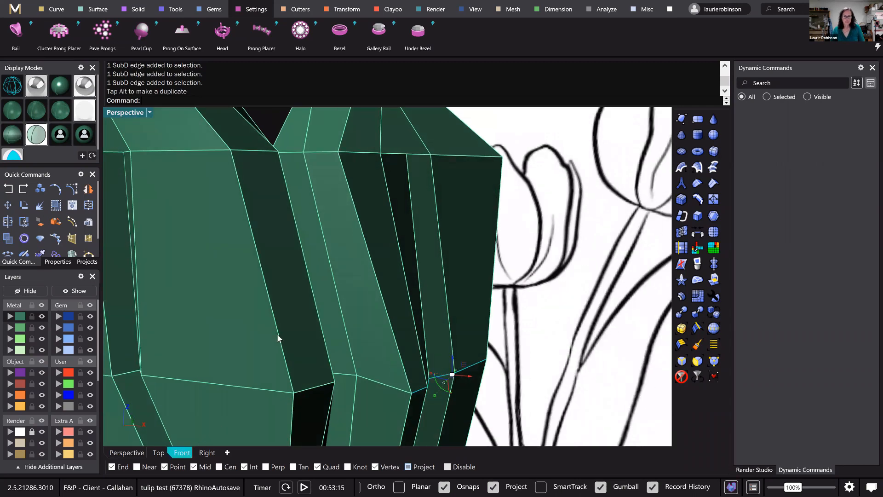
- Examine the smooth bloom against the drawing in the Front view, using a shaded display mode with subdued edge lines
{"action": "left_click", "coordinate": [182, 453]}
{"action": "key", "text": "Tab"}
{"action": "scroll", "coordinate": [278, 338], "scroll_direction": "down", "scroll_amount": 2}
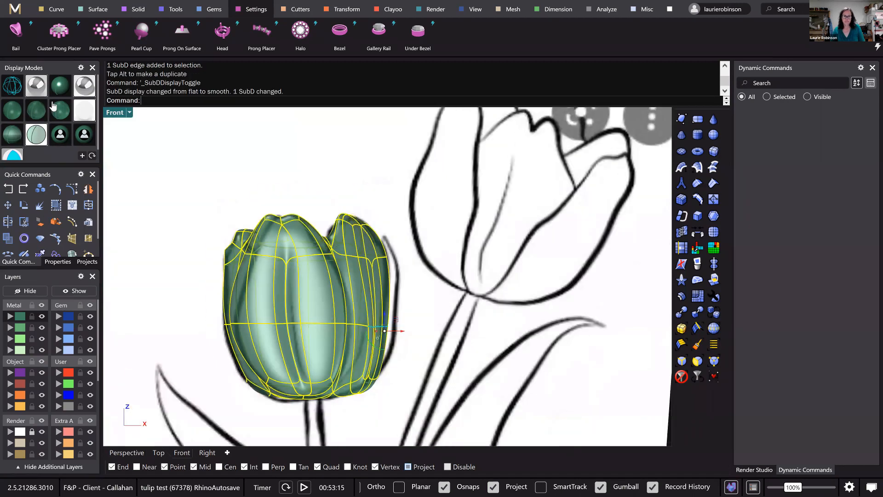
{"action": "left_click", "coordinate": [13, 135]}
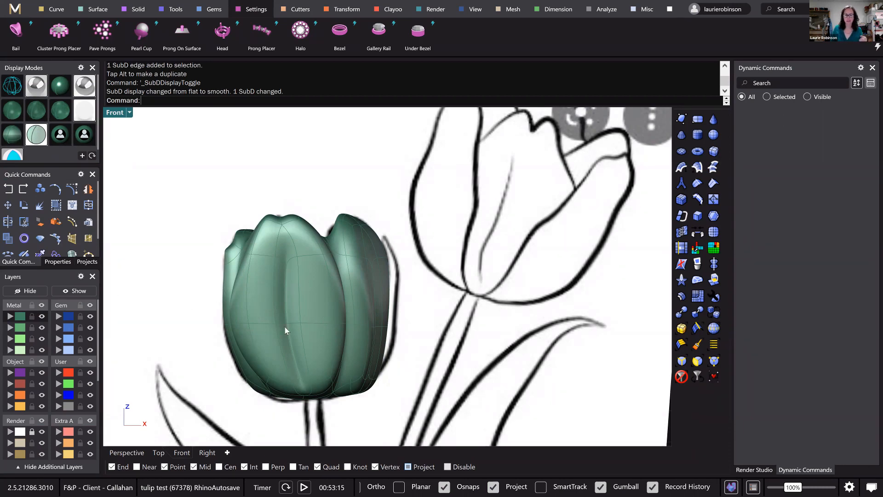
{"action": "scroll", "coordinate": [303, 341], "scroll_direction": "down", "scroll_amount": 2}
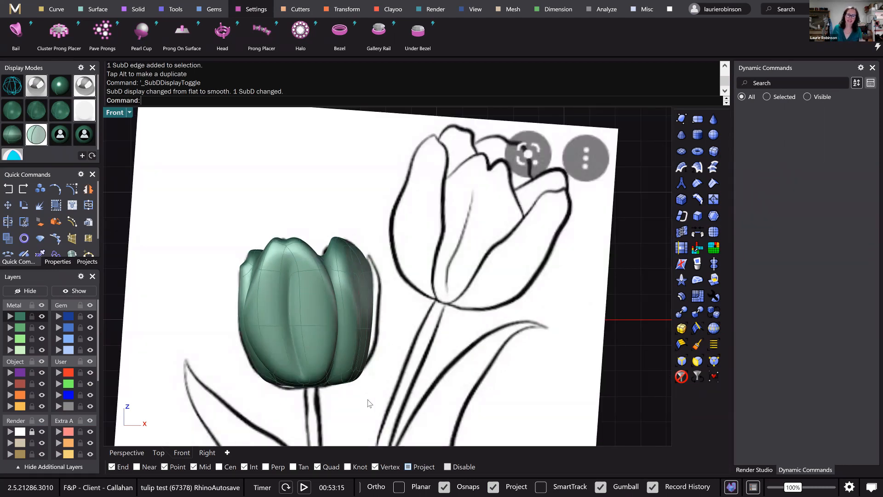
- Return to the flat Perspective view and move the lower edge where the +X side petal meets the front petal in the +X direction
{"action": "left_click", "coordinate": [131, 452]}
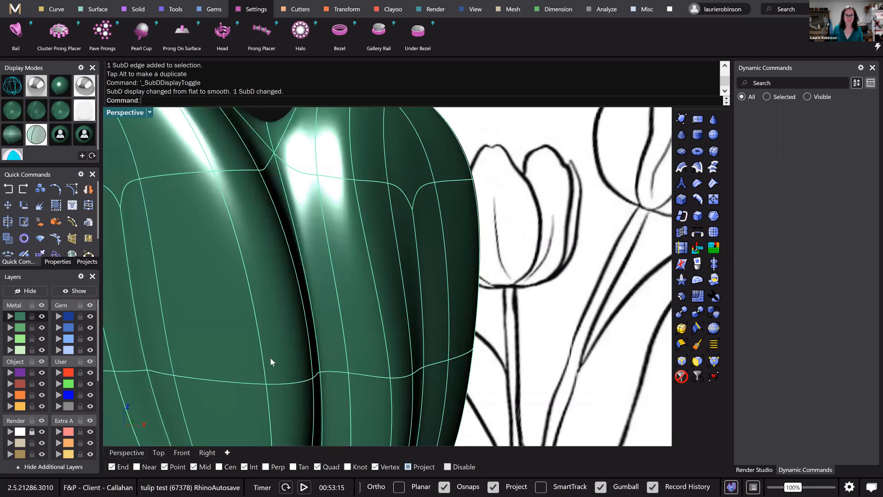
{"action": "scroll", "coordinate": [267, 349], "scroll_direction": "down", "scroll_amount": 5}
{"action": "mouse_move", "coordinate": [275, 319]}
{"action": "right_mouse_down"}
{"action": "mouse_move", "coordinate": [277, 265]}
{"action": "mouse_move", "coordinate": [297, 305]}
{"action": "mouse_move", "coordinate": [341, 310]}
{"action": "right_mouse_up"}
{"action": "key", "text": "Tab"}
{"action": "left_click", "coordinate": [321, 312]}
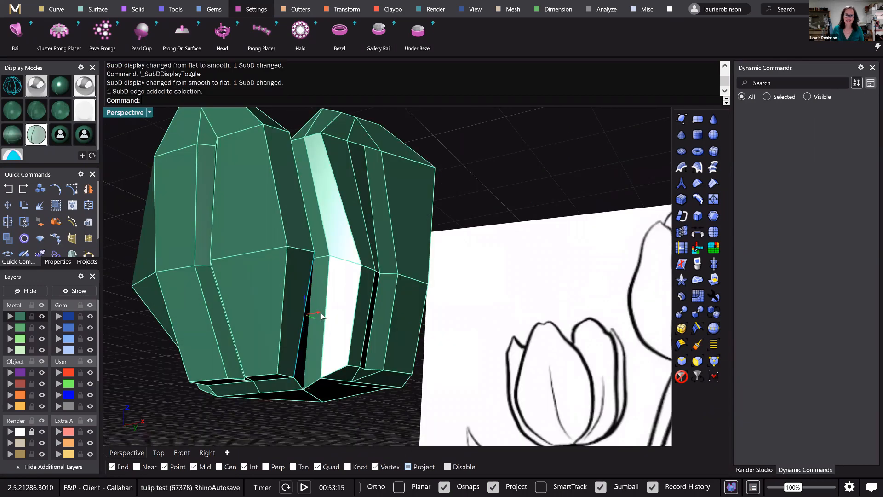
{"action": "left_click_drag", "start_coordinate": [320, 312], "coordinate": [335, 311]}
{"action": "right_click_drag", "start_coordinate": [338, 309], "coordinate": [364, 283]}
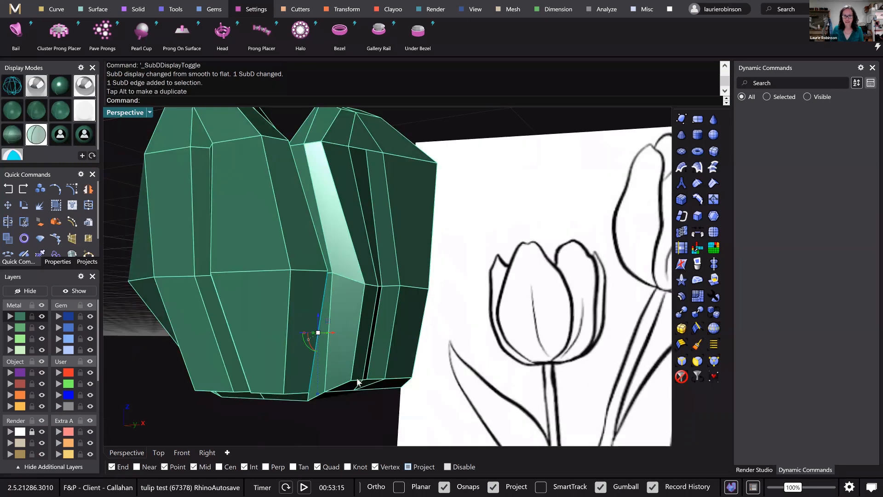
- Reposition two vertices individually on the lower part of the +X side petal beside the front petal
{"action": "right_click_drag", "start_coordinate": [368, 339], "coordinate": [358, 363]}
{"action": "left_click", "coordinate": [356, 332]}
{"action": "left_click_drag", "start_coordinate": [369, 334], "coordinate": [351, 327]}
{"action": "right_click_drag", "start_coordinate": [357, 373], "coordinate": [342, 385]}
{"action": "left_click", "coordinate": [340, 384]}
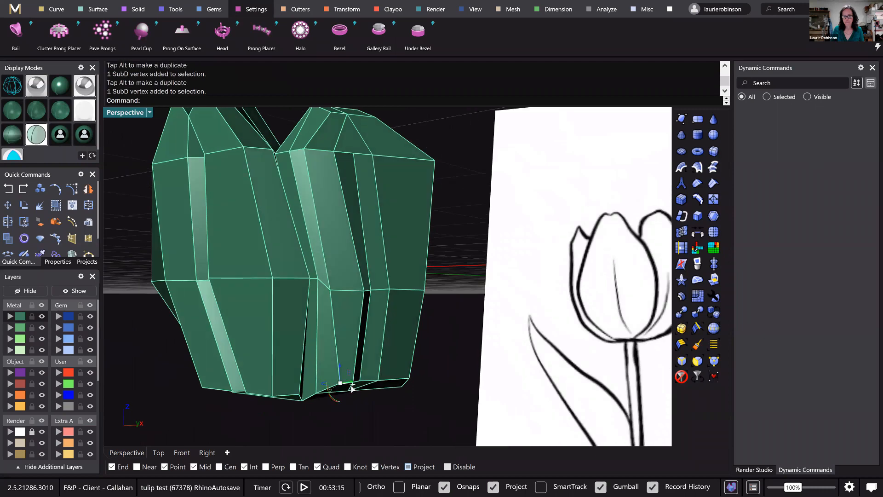
{"action": "left_click_drag", "start_coordinate": [344, 388], "coordinate": [401, 424]}
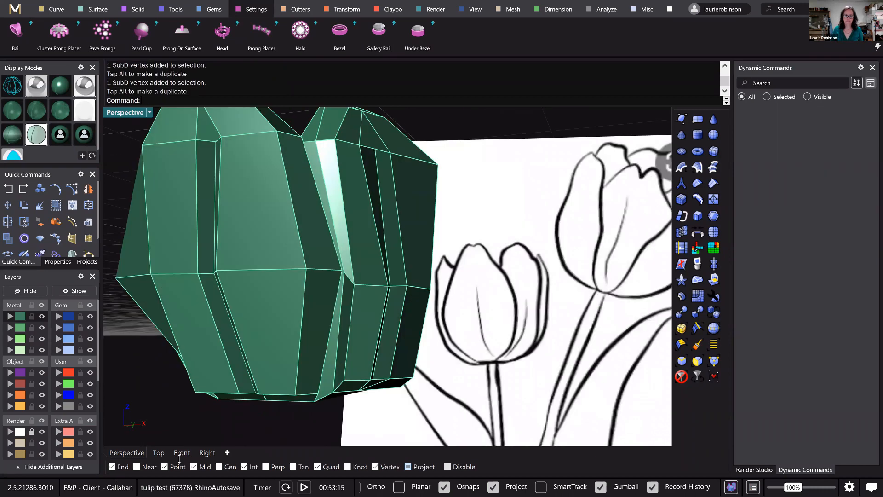
- Examine the smooth bloom against the drawing in the Front view and from the side and back in Perspective
{"action": "left_click", "coordinate": [180, 453]}
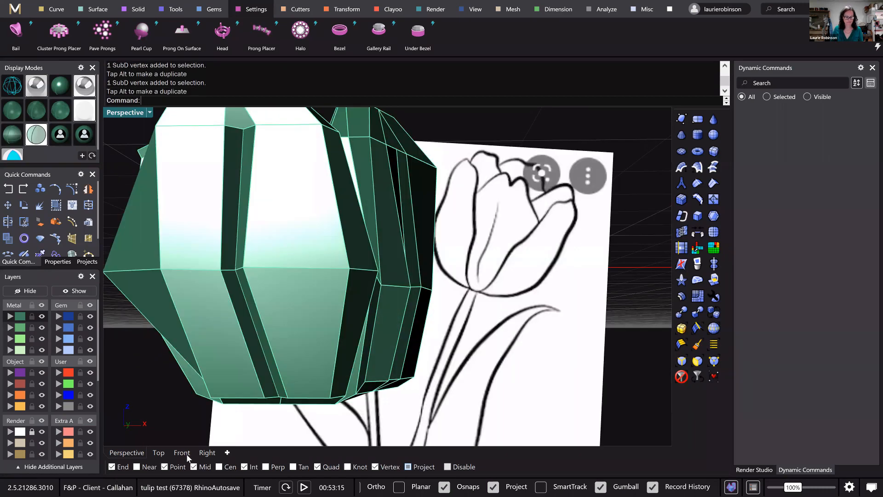
{"action": "key", "text": "Tab"}
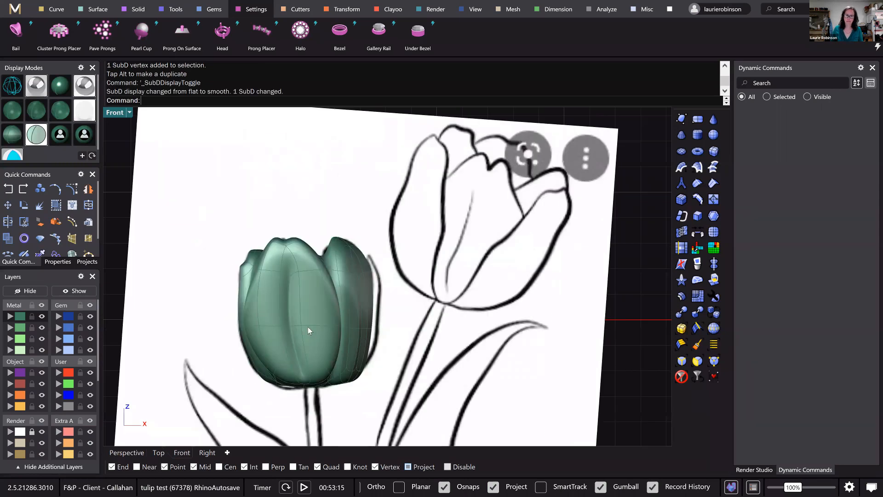
{"action": "left_click", "coordinate": [127, 453]}
{"action": "right_click_drag", "start_coordinate": [300, 341], "coordinate": [262, 351]}
{"action": "right_click_drag", "start_coordinate": [341, 349], "coordinate": [377, 332]}
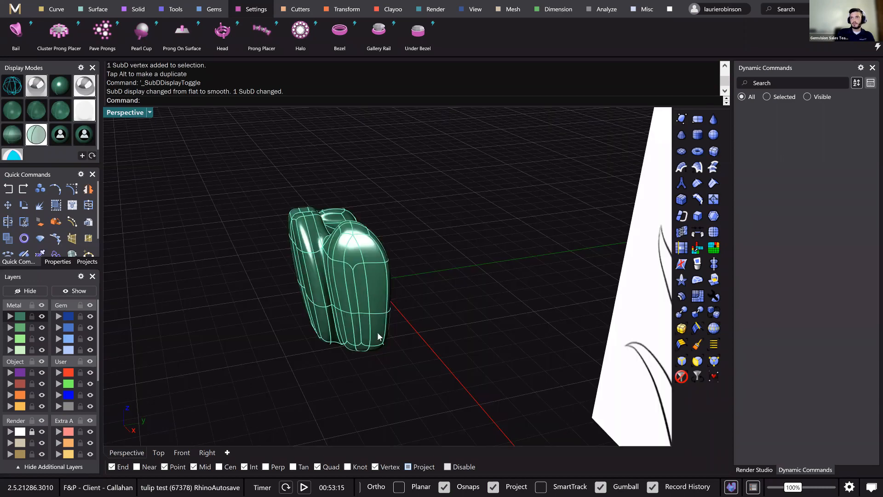
{"action": "right_click_drag", "start_coordinate": [371, 260], "coordinate": [421, 250]}
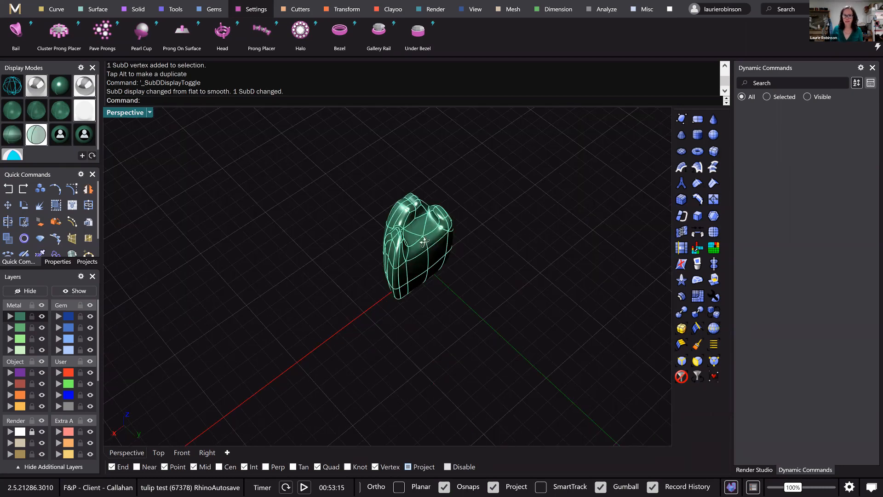
- Select the two inner faces at the tip of the front petal, scale them, and deselect them
{"action": "scroll", "coordinate": [433, 206], "scroll_direction": "up", "scroll_amount": 5}
{"action": "mouse_move", "coordinate": [416, 172]}
{"action": "right_mouse_down"}
{"action": "mouse_move", "coordinate": [456, 171]}
{"action": "mouse_move", "coordinate": [407, 166]}
{"action": "right_mouse_up"}
{"action": "scroll", "coordinate": [409, 167], "scroll_direction": "up", "scroll_amount": 3}
{"action": "left_click", "coordinate": [410, 166], "text": "ctrl+shift"}
{"action": "left_click", "coordinate": [424, 158], "text": "ctrl+shift"}
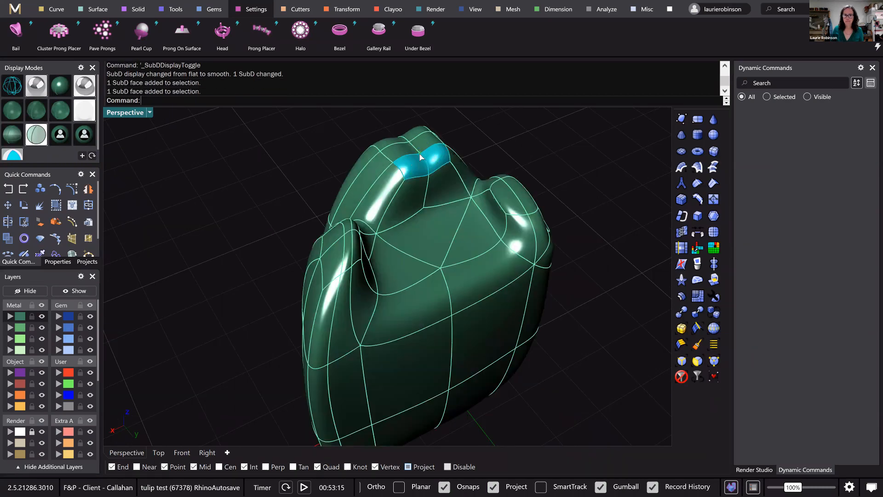
{"action": "left_click", "coordinate": [560, 143]}
{"action": "scroll", "coordinate": [415, 264], "scroll_direction": "down", "scroll_amount": 4}
{"action": "right_click_drag", "start_coordinate": [415, 264], "coordinate": [480, 238]}
{"action": "scroll", "coordinate": [410, 304], "scroll_direction": "down", "scroll_amount": 5}
{"action": "right_click_drag", "start_coordinate": [409, 304], "coordinate": [397, 382]}
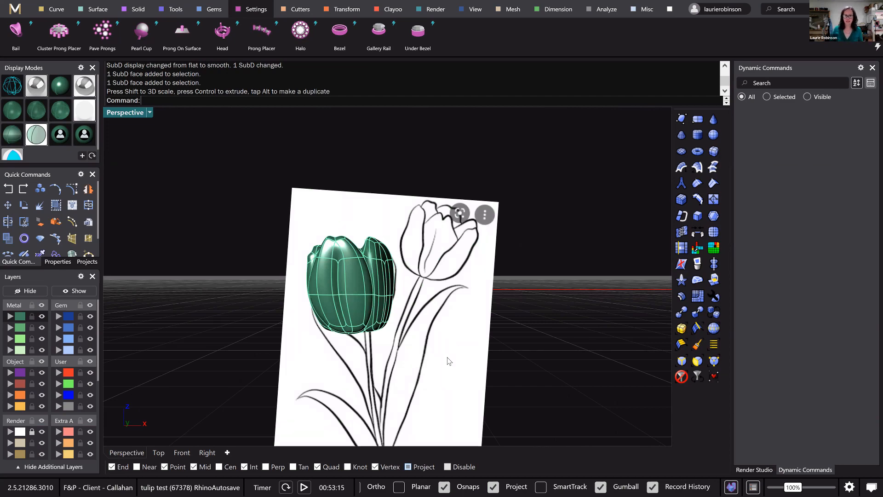
- Make the red User layer current and lock the green Metal layer that holds the bloom
{"action": "scroll", "coordinate": [447, 357], "scroll_direction": "down", "scroll_amount": 3}
{"action": "right_click_drag", "start_coordinate": [189, 318], "coordinate": [187, 452]}
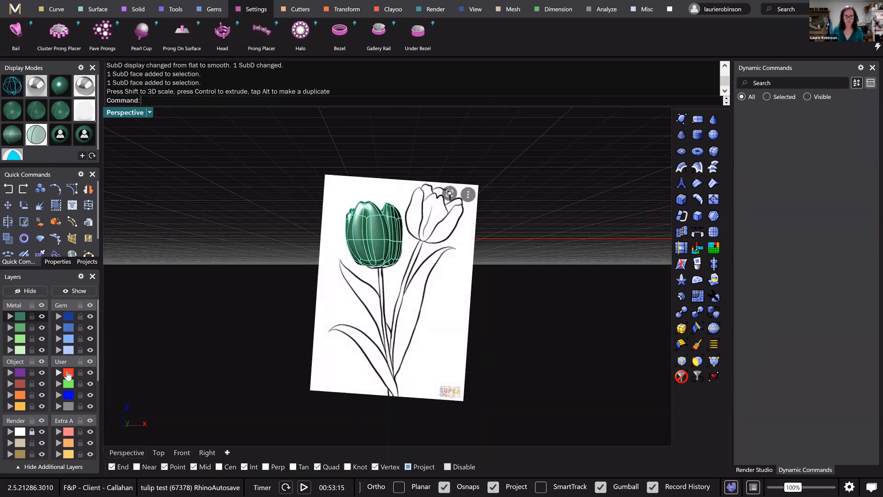
{"action": "left_click", "coordinate": [33, 318]}
{"action": "scroll", "coordinate": [207, 448], "scroll_direction": "down", "scroll_amount": 2}
- Draw a degree 3 free-form curve in the Front view from the bloom's base down the drawn stem to below the picture
{"action": "left_click", "coordinate": [182, 453]}
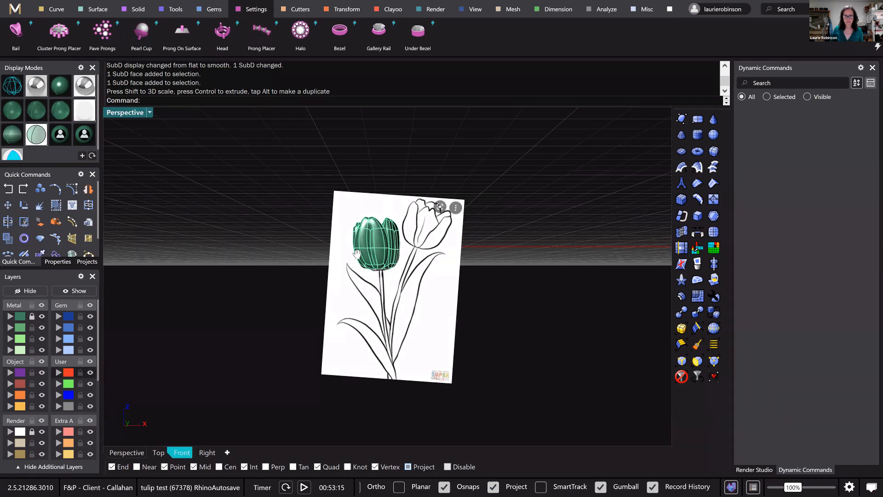
{"action": "scroll", "coordinate": [377, 263], "scroll_direction": "down", "scroll_amount": 2}
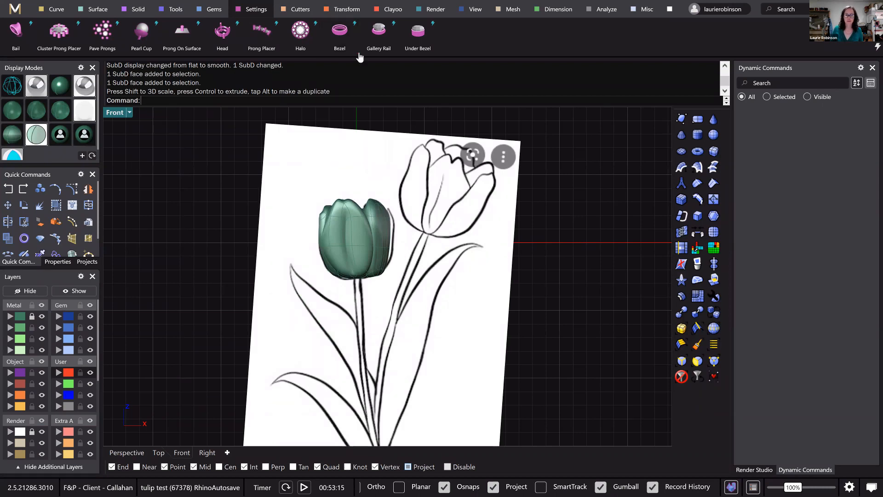
{"action": "left_click", "coordinate": [57, 10]}
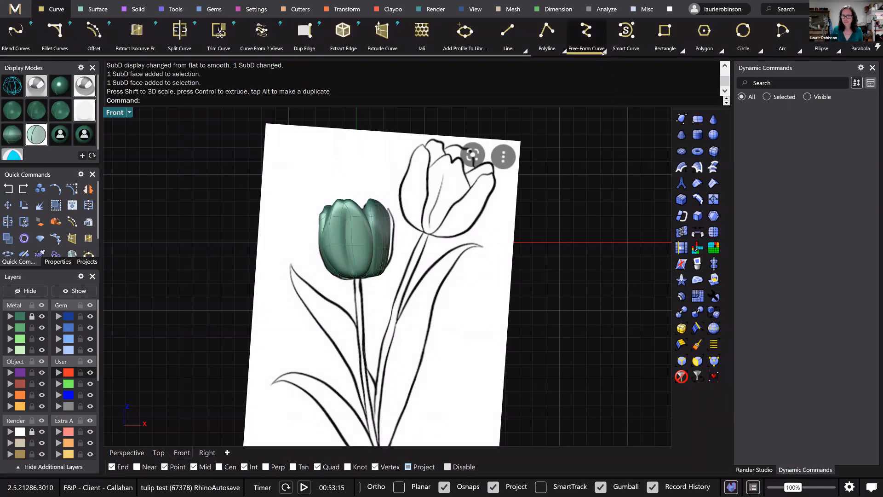
{"action": "left_click", "coordinate": [602, 52]}
{"action": "scroll", "coordinate": [405, 276], "scroll_direction": "down", "scroll_amount": 3}
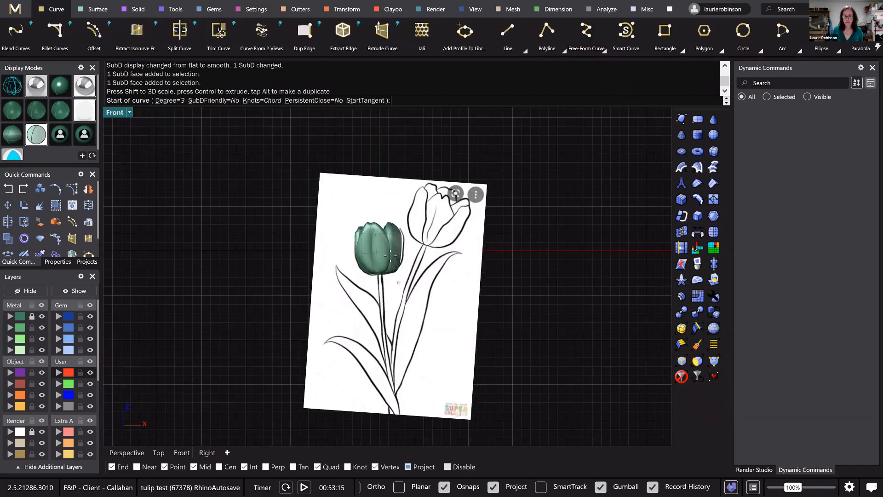
{"action": "right_click_drag", "start_coordinate": [402, 273], "coordinate": [410, 267]}
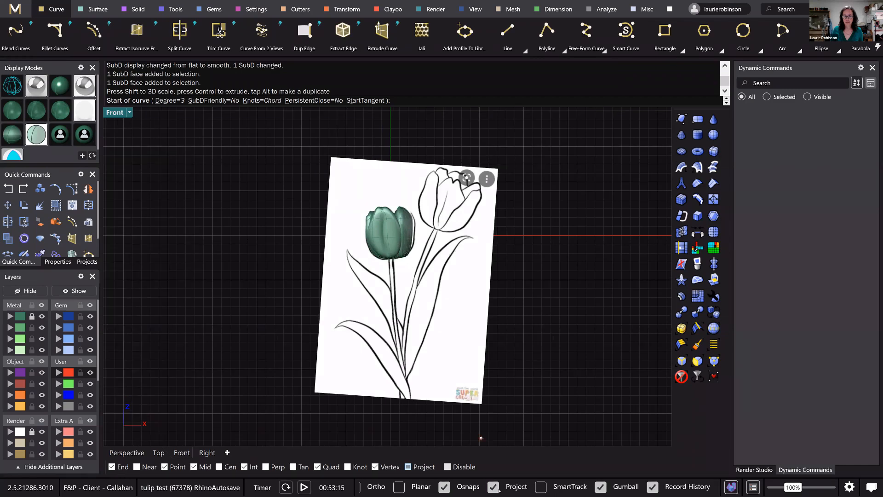
{"action": "scroll", "coordinate": [416, 270], "scroll_direction": "up", "scroll_amount": 3}
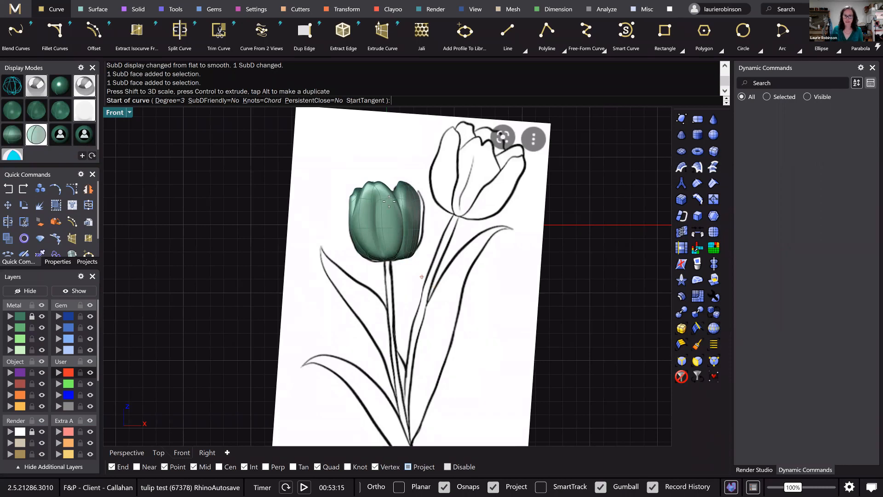
{"action": "right_click_drag", "start_coordinate": [386, 253], "coordinate": [389, 202]}
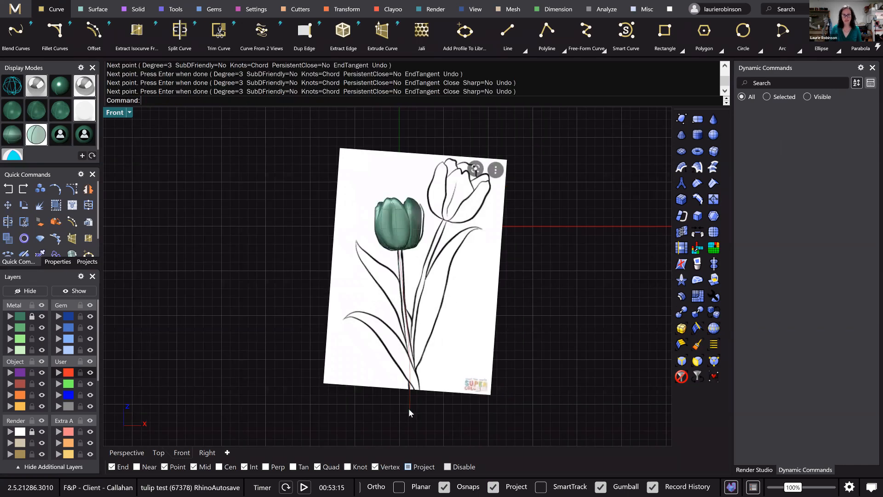
- Create a flat-capped pipe along the stem curve with start and end diameters of 0.750 and no additional diameters
{"action": "left_click", "coordinate": [410, 413]}
{"action": "type", "text": "Pipe"}
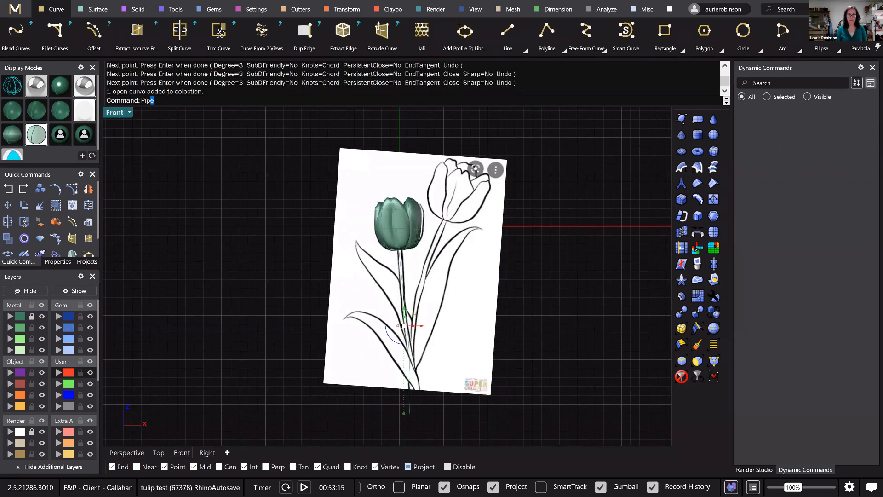
{"action": "key", "text": "Return"}
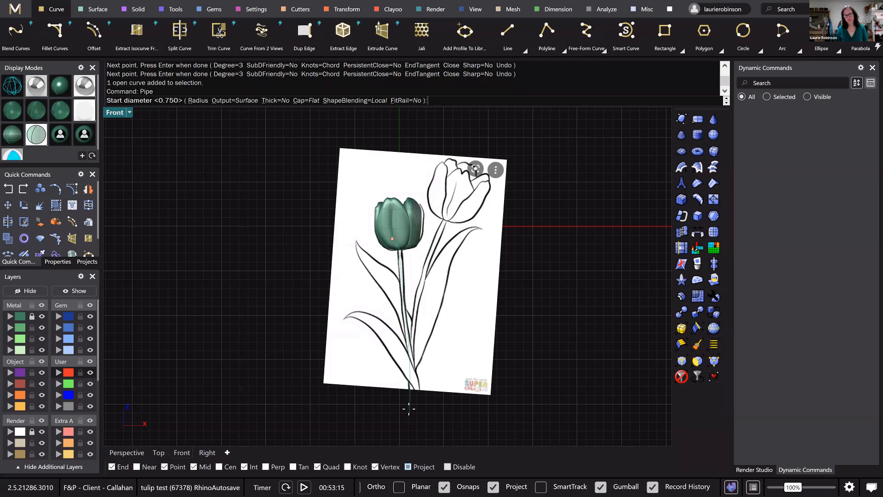
{"action": "key", "text": "Return"}
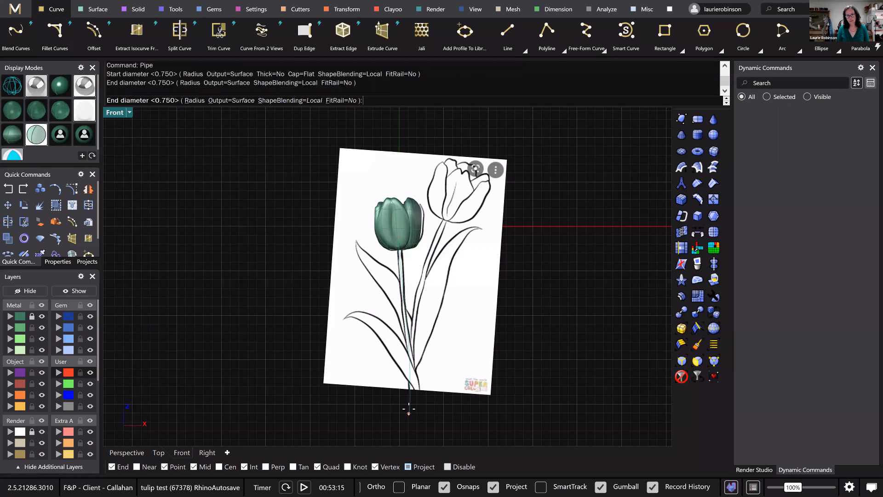
{"action": "key", "text": "Return"}
{"action": "key", "text": "Return"}
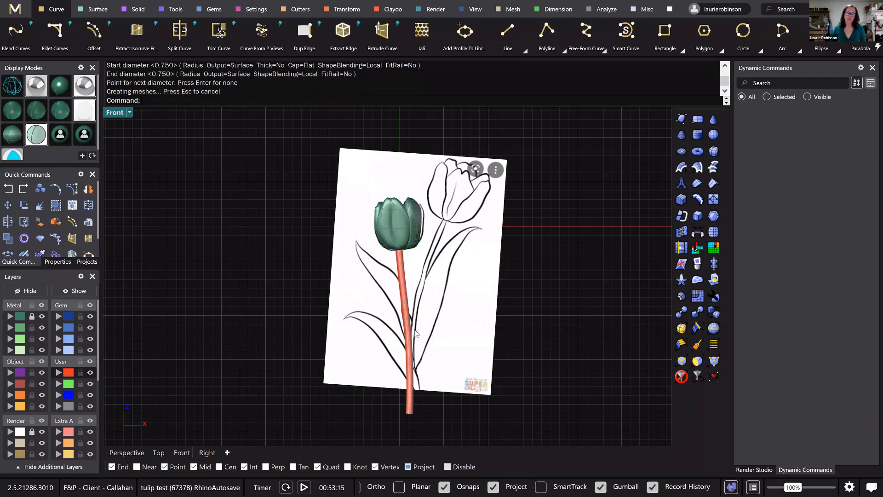
- Convert the stem pipe to a SubD using surface locations, with the input surface deleted
{"action": "scroll", "coordinate": [416, 332], "scroll_direction": "up", "scroll_amount": 4}
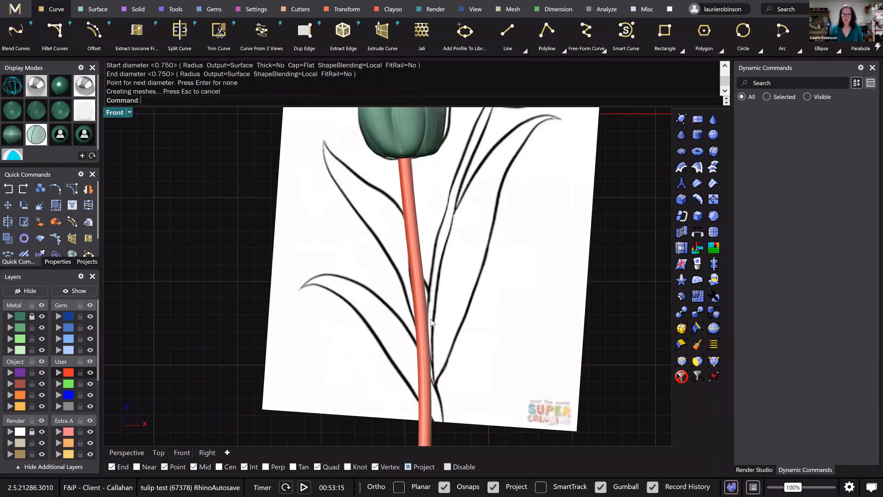
{"action": "scroll", "coordinate": [455, 352], "scroll_direction": "down", "scroll_amount": 2}
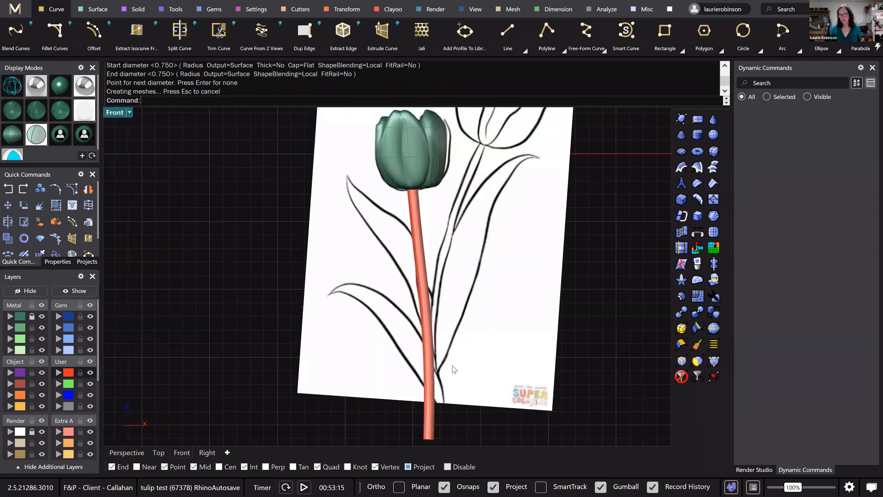
{"action": "left_click", "coordinate": [427, 375]}
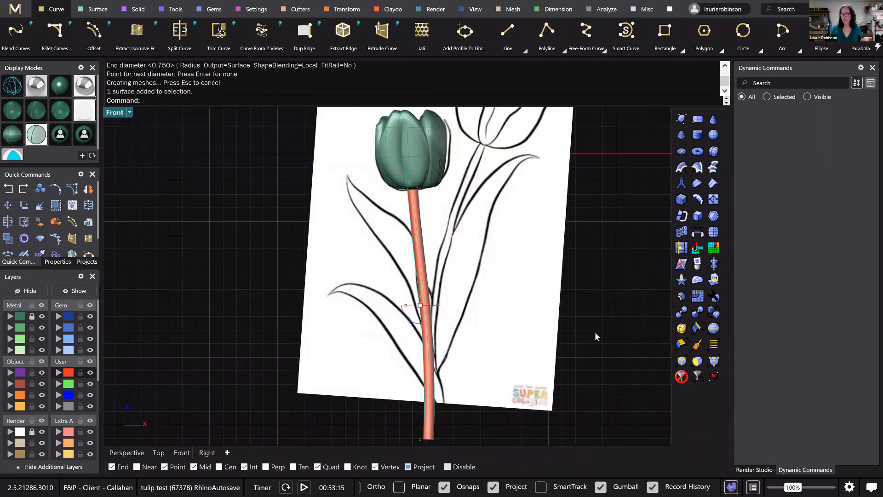
{"action": "left_click", "coordinate": [698, 313]}
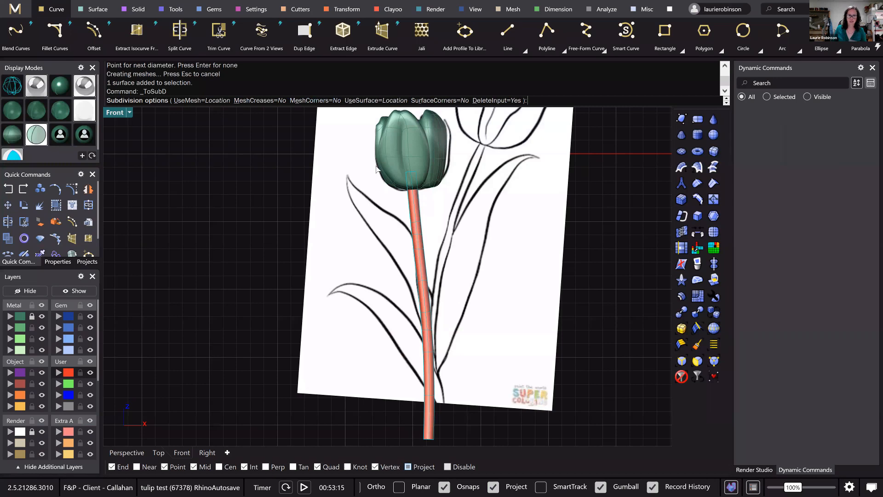
{"action": "key", "text": "Return"}
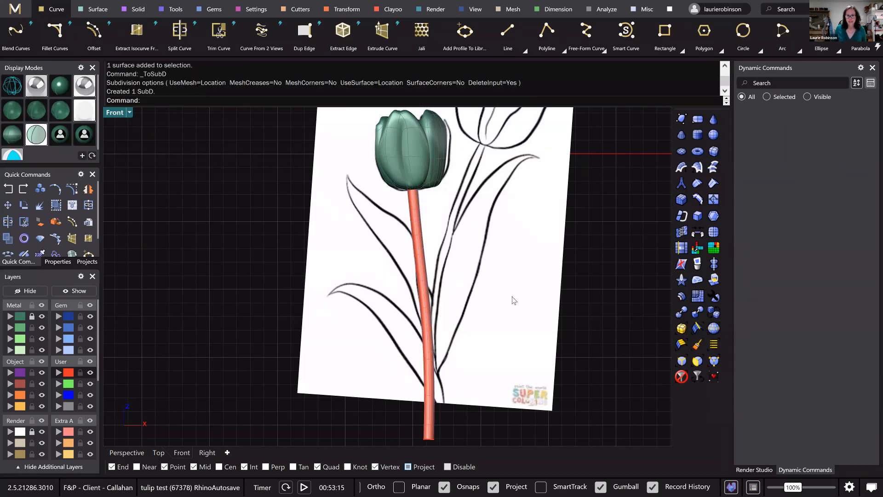
- Show the stem's SubD edges in the display and delete one ring of eight edges from the upper middle of the stem
{"action": "right_click_drag", "start_coordinate": [363, 366], "coordinate": [349, 354]}
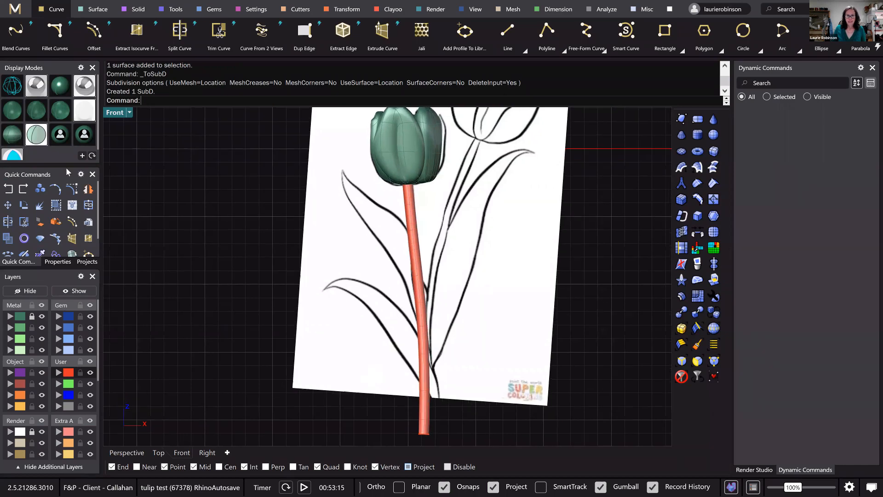
{"action": "left_click", "coordinate": [60, 85]}
{"action": "scroll", "coordinate": [400, 305], "scroll_direction": "up", "scroll_amount": 2}
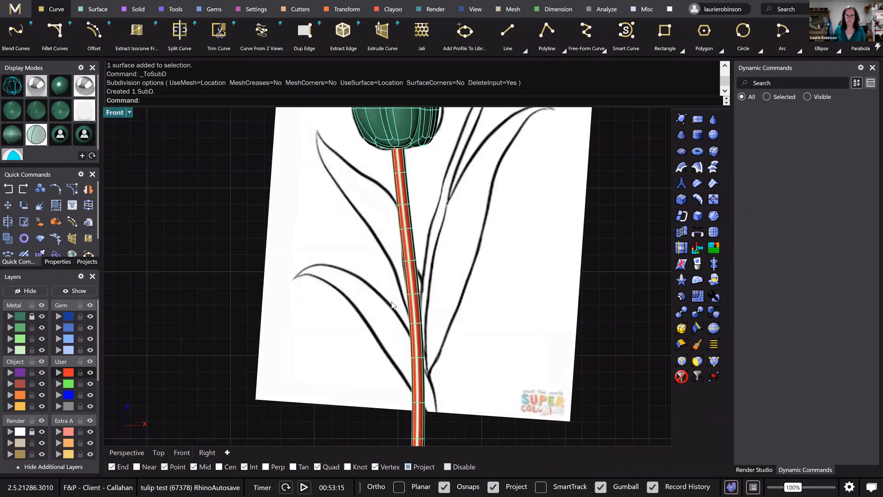
{"action": "scroll", "coordinate": [393, 304], "scroll_direction": "up", "scroll_amount": 2}
{"action": "right_click_drag", "start_coordinate": [455, 368], "coordinate": [425, 348]}
{"action": "scroll", "coordinate": [423, 357], "scroll_direction": "down", "scroll_amount": 2}
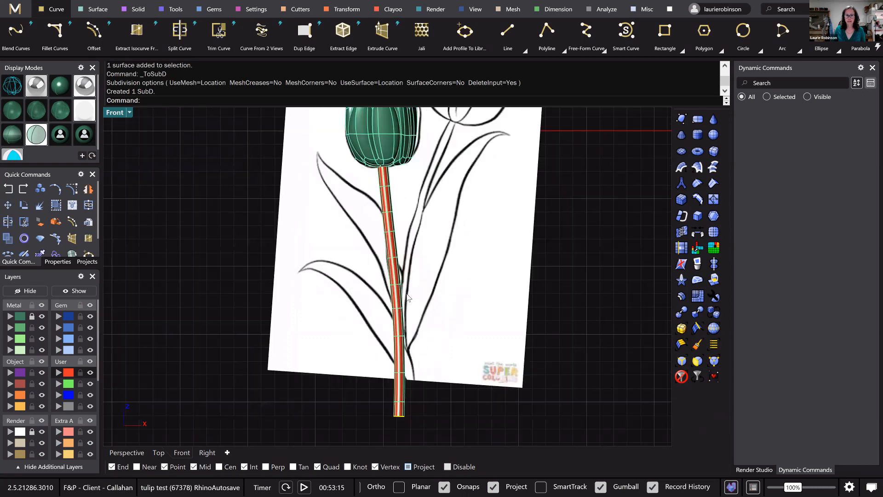
{"action": "right_click_drag", "start_coordinate": [571, 295], "coordinate": [576, 332]}
{"action": "left_click_drag", "start_coordinate": [372, 258], "coordinate": [427, 277]}
{"action": "key", "text": "Delete"}
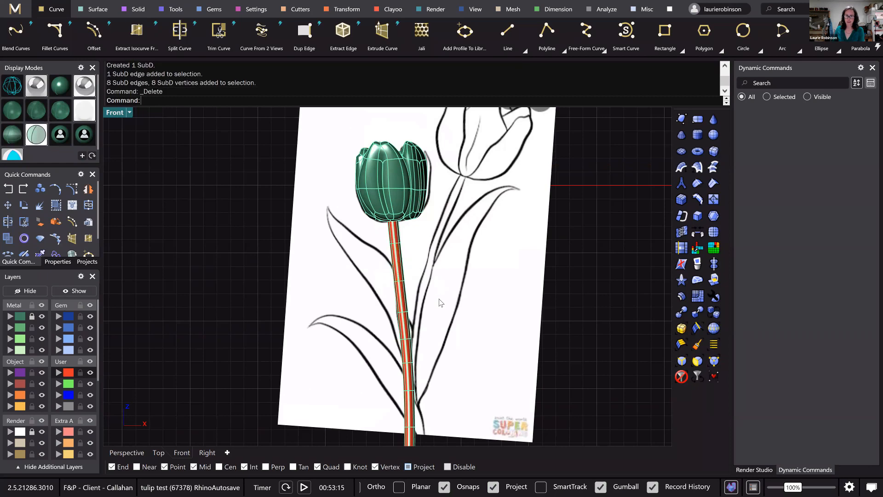
- Delete another ring of eight SubD edges from the middle of the stem
{"action": "scroll", "coordinate": [408, 291], "scroll_direction": "down", "scroll_amount": 2}
{"action": "scroll", "coordinate": [408, 291], "scroll_direction": "up", "scroll_amount": 3}
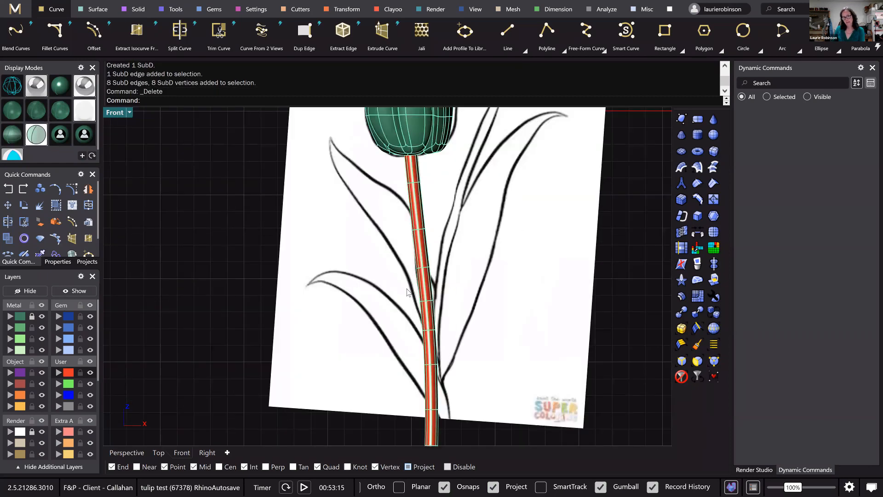
{"action": "left_click_drag", "start_coordinate": [400, 255], "coordinate": [450, 286]}
{"action": "key", "text": "Delete"}
{"action": "scroll", "coordinate": [404, 259], "scroll_direction": "down", "scroll_amount": 4}
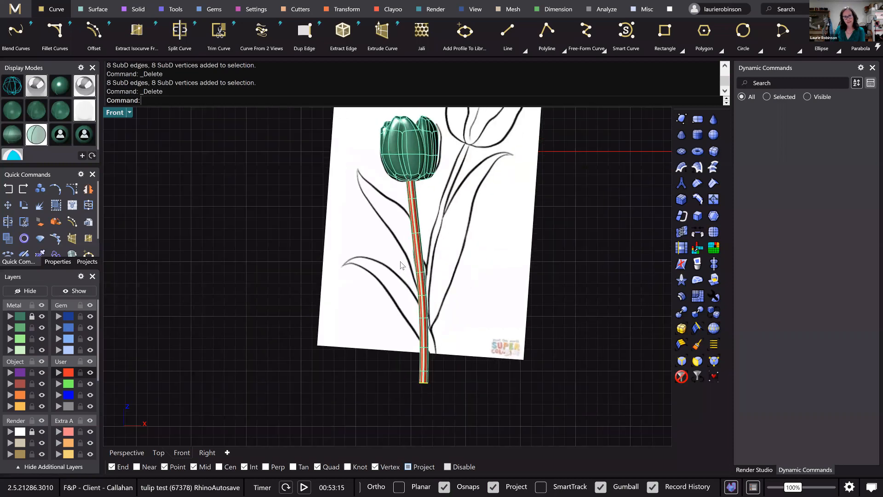
- Delete one edge ring from the lower stem, near the bottom edge of the picture
{"action": "scroll", "coordinate": [404, 259], "scroll_direction": "up", "scroll_amount": 4}
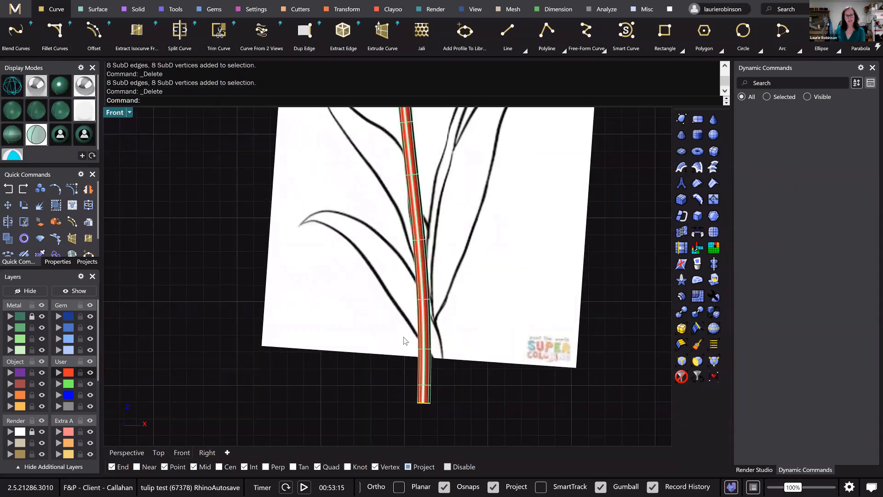
{"action": "mouse_move", "coordinate": [404, 337]}
{"action": "left_mouse_down"}
{"action": "mouse_move", "coordinate": [449, 351]}
{"action": "mouse_move", "coordinate": [450, 381]}
{"action": "left_mouse_up"}
{"action": "key", "text": "Delete"}
{"action": "right_click_drag", "start_coordinate": [435, 333], "coordinate": [435, 337]}
{"action": "scroll", "coordinate": [435, 341], "scroll_direction": "down", "scroll_amount": 4}
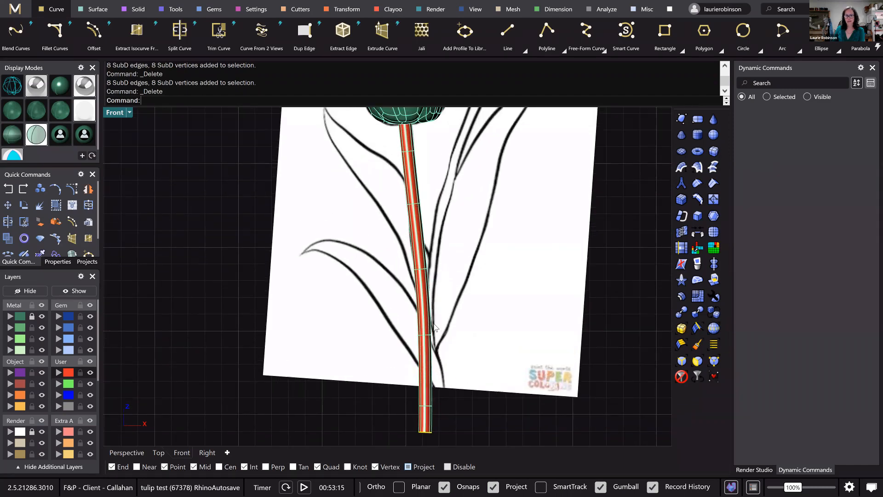
{"action": "scroll", "coordinate": [435, 214], "scroll_direction": "up", "scroll_amount": 3}
{"action": "scroll", "coordinate": [435, 214], "scroll_direction": "up", "scroll_amount": 1}
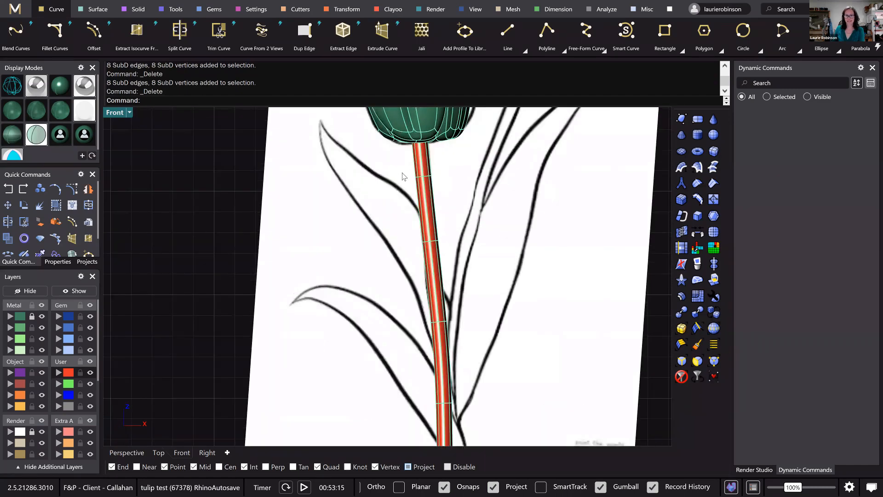
- Try to shift the stem's edge ring just below the bloom sideways
{"action": "scroll", "coordinate": [401, 172], "scroll_direction": "down", "scroll_amount": 3}
{"action": "left_click_drag", "start_coordinate": [398, 166], "coordinate": [440, 187]}
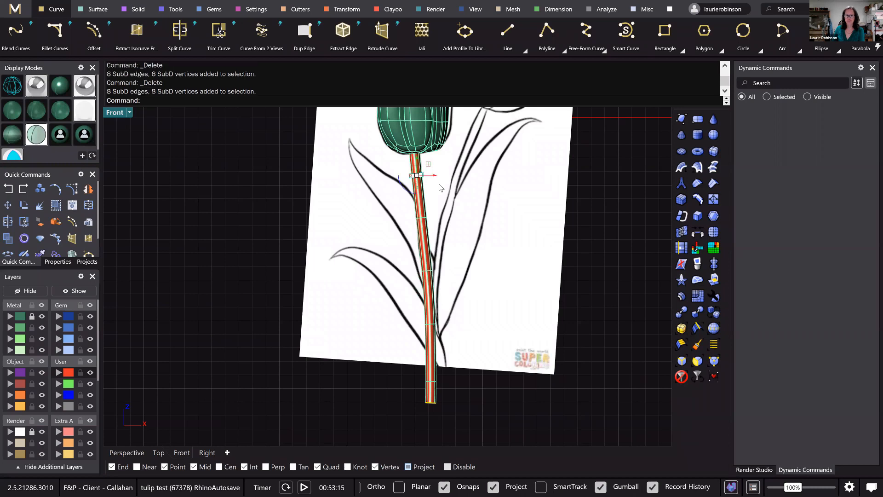
{"action": "key", "text": "Escape"}
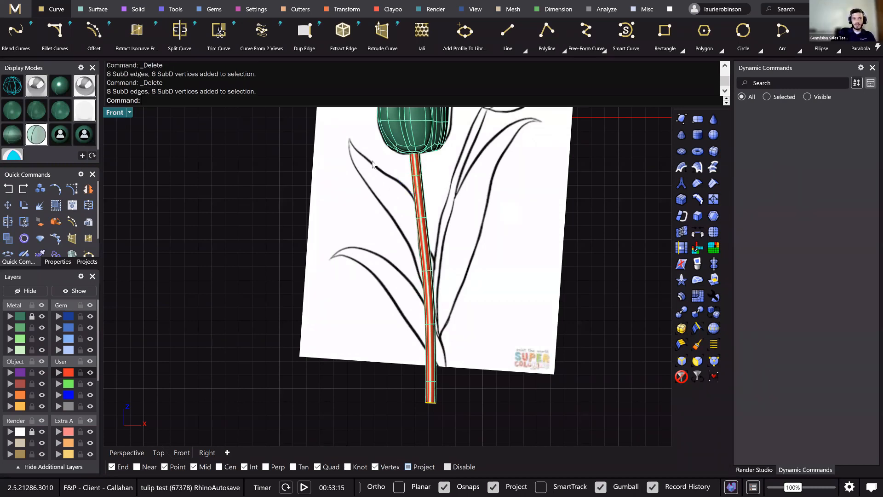
{"action": "left_click_drag", "start_coordinate": [396, 164], "coordinate": [441, 178]}
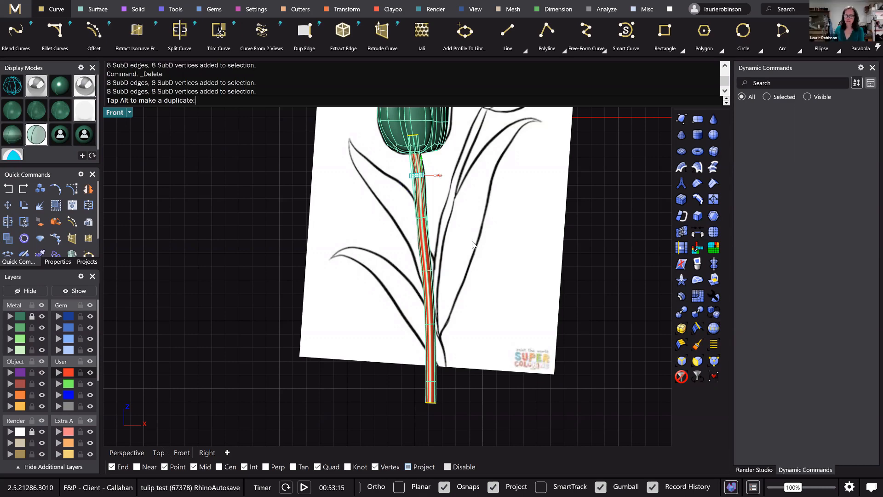
{"action": "key", "text": "Escape"}
{"action": "scroll", "coordinate": [473, 243], "scroll_direction": "down", "scroll_amount": 1}
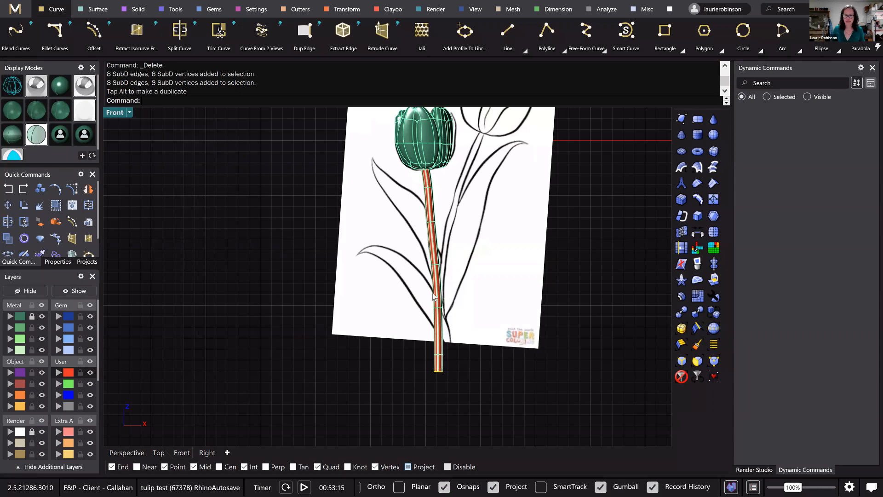
- Scale up the lower stem's edge ring near the leaf junction to thicken the stem there
{"action": "scroll", "coordinate": [413, 314], "scroll_direction": "up", "scroll_amount": 1}
{"action": "scroll", "coordinate": [413, 314], "scroll_direction": "up", "scroll_amount": 2}
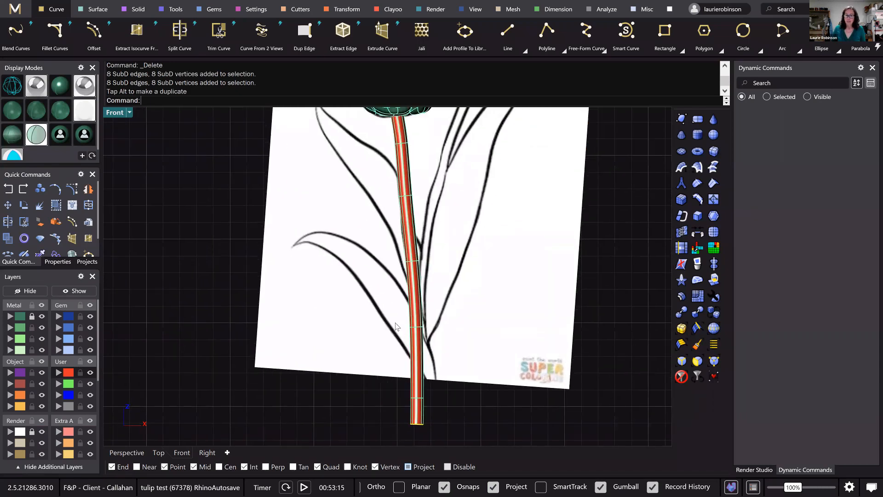
{"action": "double_click", "coordinate": [421, 332]}
{"action": "scroll", "coordinate": [413, 331], "scroll_direction": "up", "scroll_amount": 3}
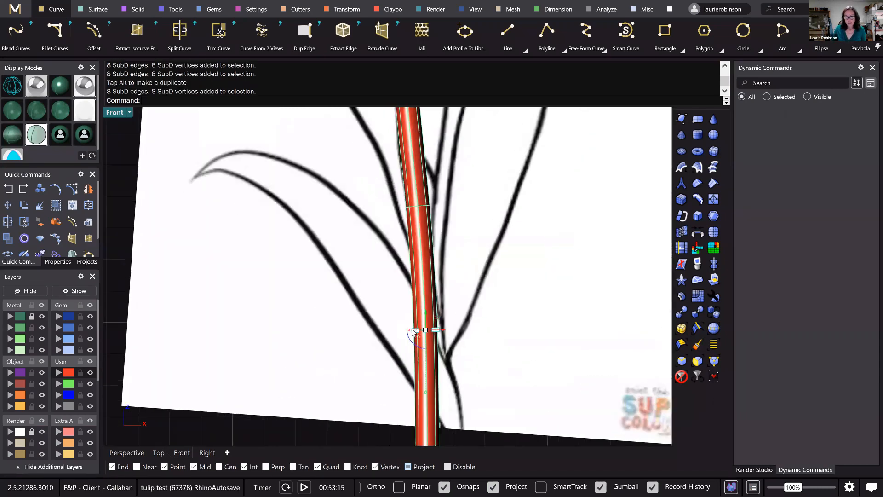
{"action": "left_click_drag", "start_coordinate": [411, 333], "coordinate": [405, 369]}
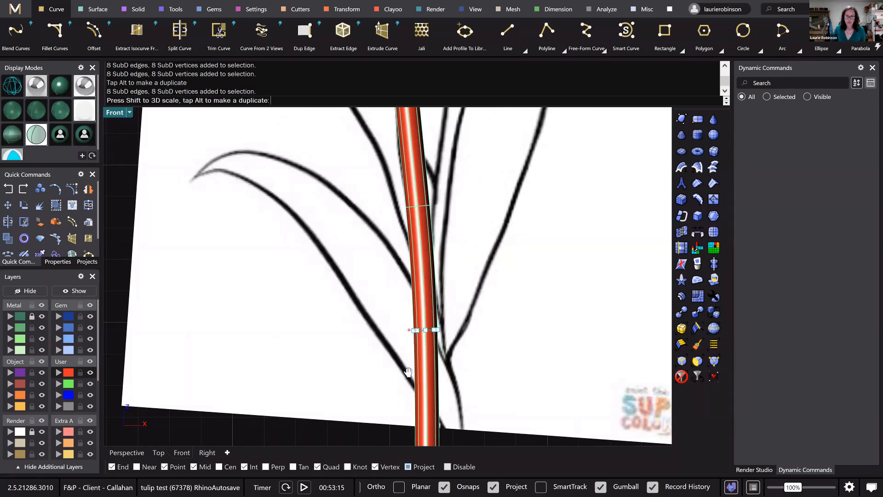
- Select the second edge ring below the bloom and scale it to vary the upper stem's thickness
{"action": "scroll", "coordinate": [405, 370], "scroll_direction": "down", "scroll_amount": 4}
{"action": "right_click_drag", "start_coordinate": [387, 182], "coordinate": [391, 217]}
{"action": "double_click", "coordinate": [403, 220]}
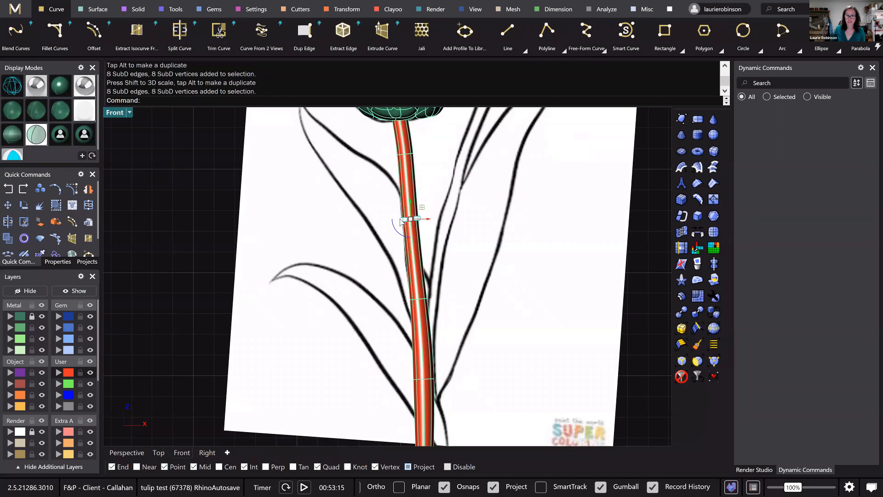
{"action": "left_click_drag", "start_coordinate": [401, 222], "coordinate": [401, 221]}
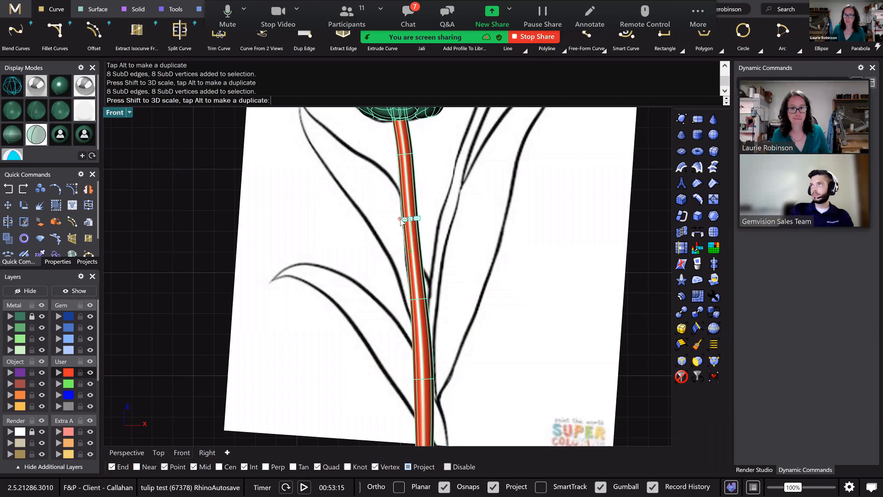
- Scale the selected edge loop midway along the stem to match the stem width in the reference sketch, and clear the selection
{"action": "left_click_drag", "start_coordinate": [401, 222], "coordinate": [401, 223]}
{"action": "scroll", "coordinate": [401, 223], "scroll_direction": "up", "scroll_amount": 2}
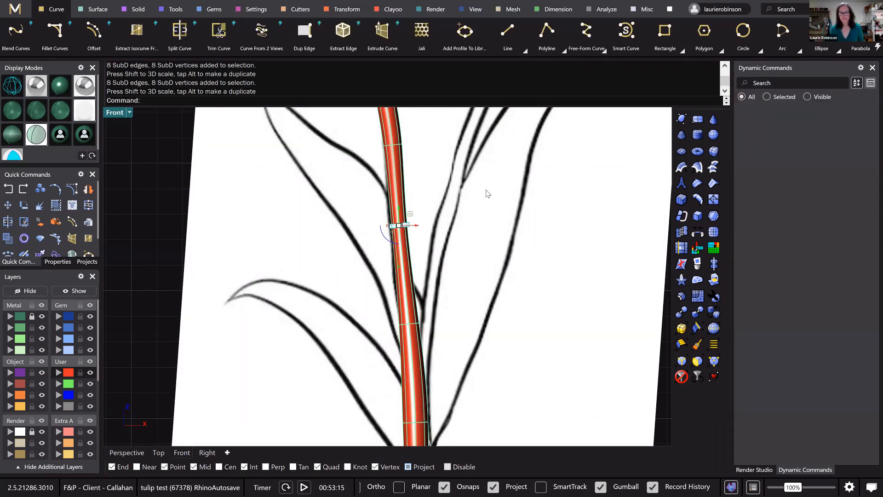
{"action": "scroll", "coordinate": [443, 255], "scroll_direction": "down", "scroll_amount": 3}
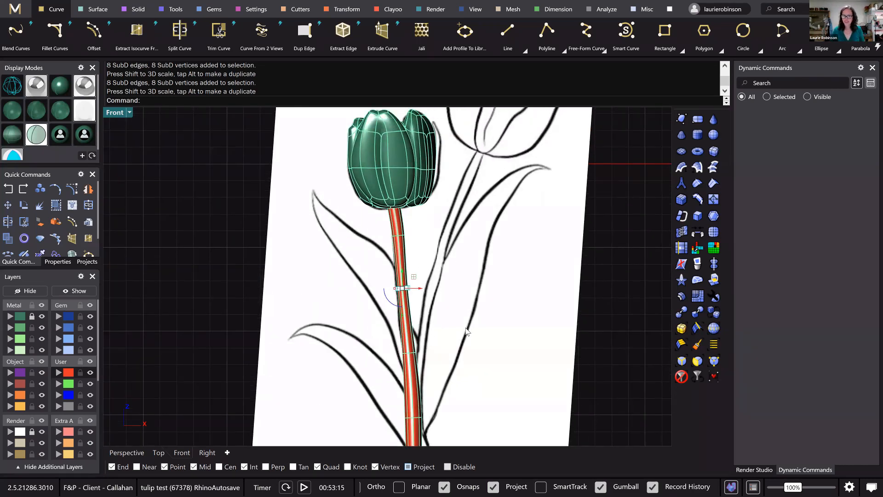
{"action": "scroll", "coordinate": [466, 331], "scroll_direction": "down", "scroll_amount": 3}
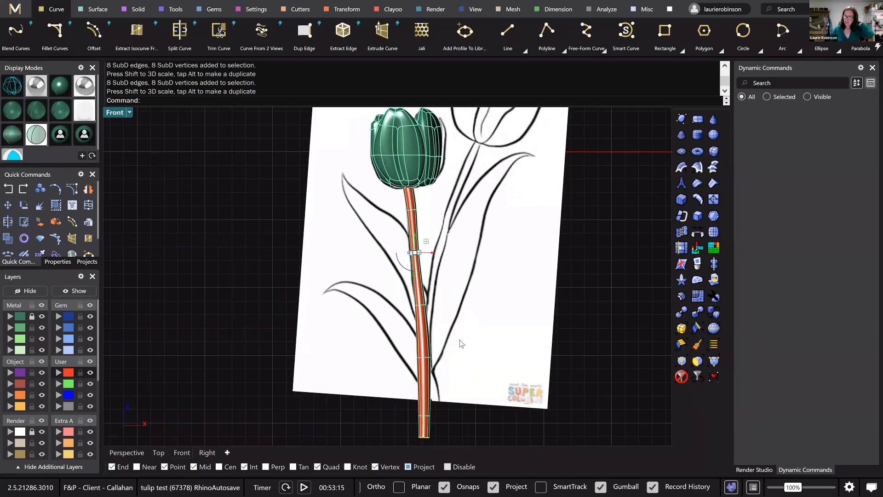
{"action": "scroll", "coordinate": [484, 276], "scroll_direction": "up", "scroll_amount": 2}
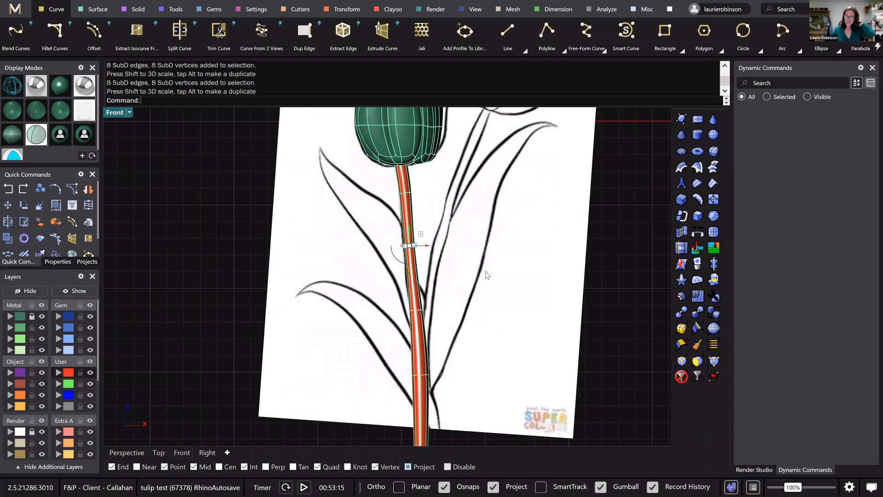
{"action": "scroll", "coordinate": [451, 271], "scroll_direction": "up", "scroll_amount": 2}
{"action": "key", "text": "Escape"}
{"action": "scroll", "coordinate": [416, 260], "scroll_direction": "down", "scroll_amount": 2}
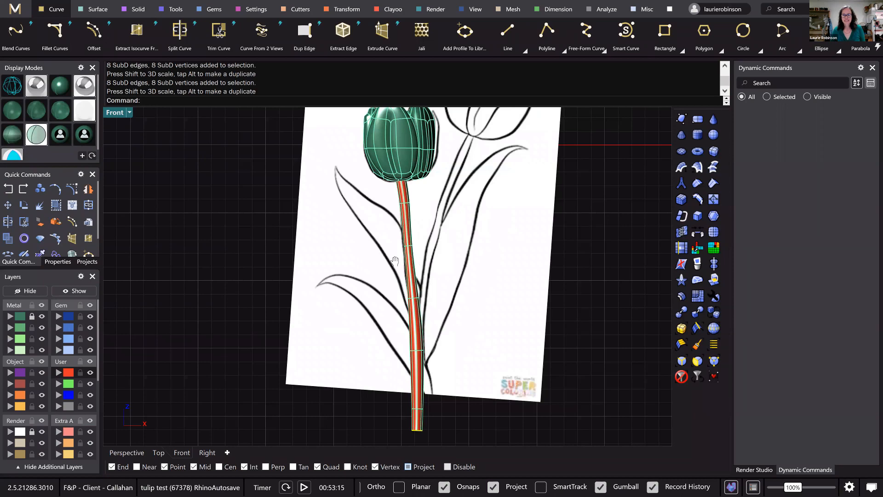
{"action": "scroll", "coordinate": [393, 260], "scroll_direction": "down", "scroll_amount": 3}
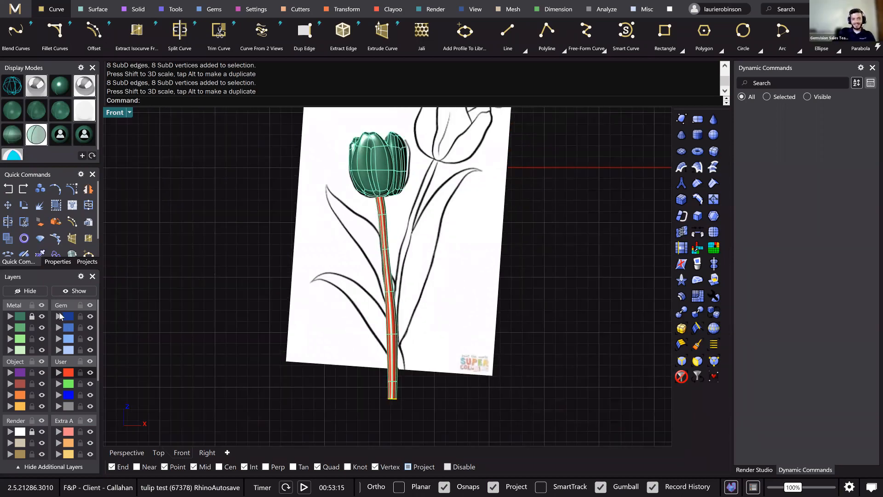
- Scale the stem's uppermost edge loop with the tulip head's metal layer temporarily hidden, and show that layer again
{"action": "left_click", "coordinate": [41, 316]}
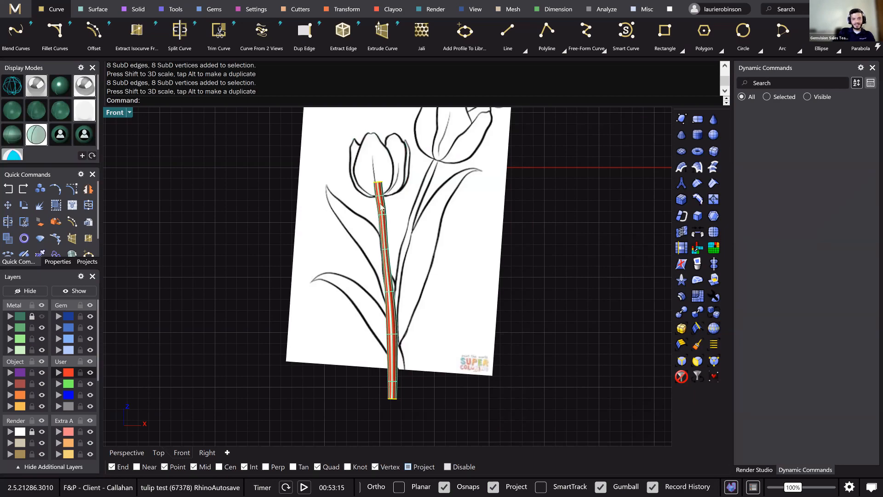
{"action": "scroll", "coordinate": [381, 207], "scroll_direction": "up", "scroll_amount": 3}
{"action": "key", "text": "Delete"}
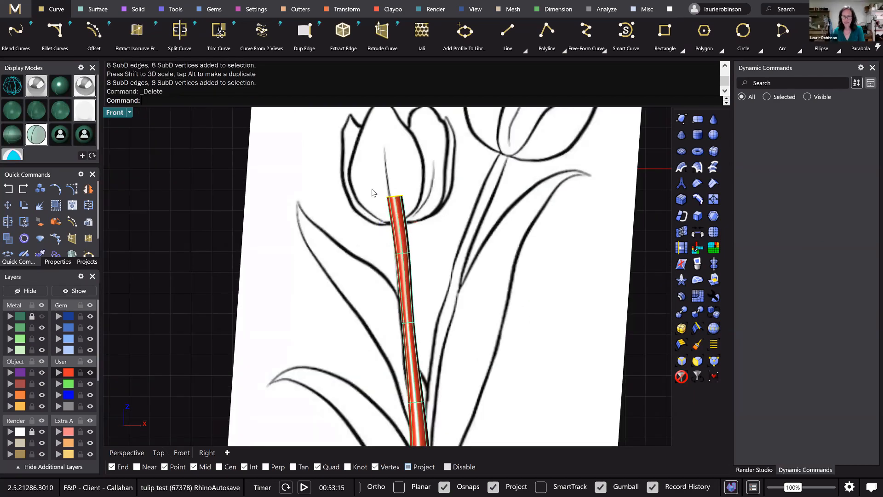
{"action": "left_click_drag", "start_coordinate": [372, 181], "coordinate": [432, 215]}
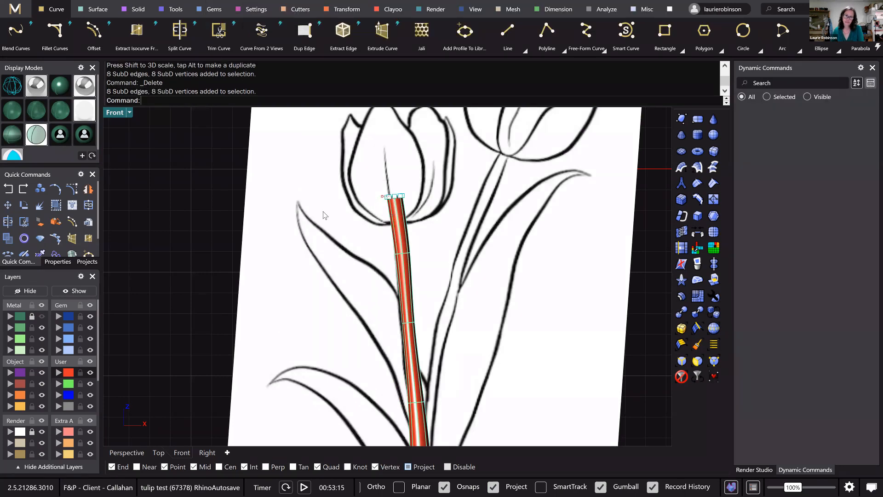
{"action": "scroll", "coordinate": [216, 332], "scroll_direction": "down", "scroll_amount": 3}
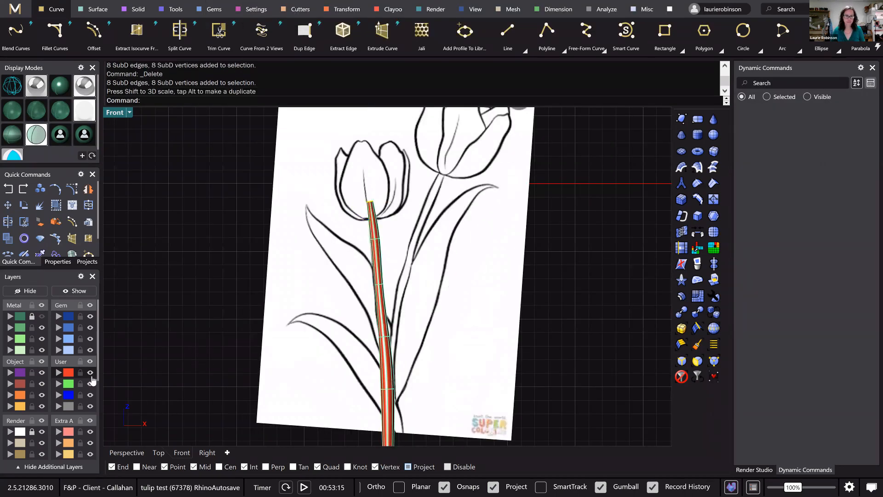
{"action": "left_click", "coordinate": [42, 317]}
{"action": "scroll", "coordinate": [222, 282], "scroll_direction": "down", "scroll_amount": 2}
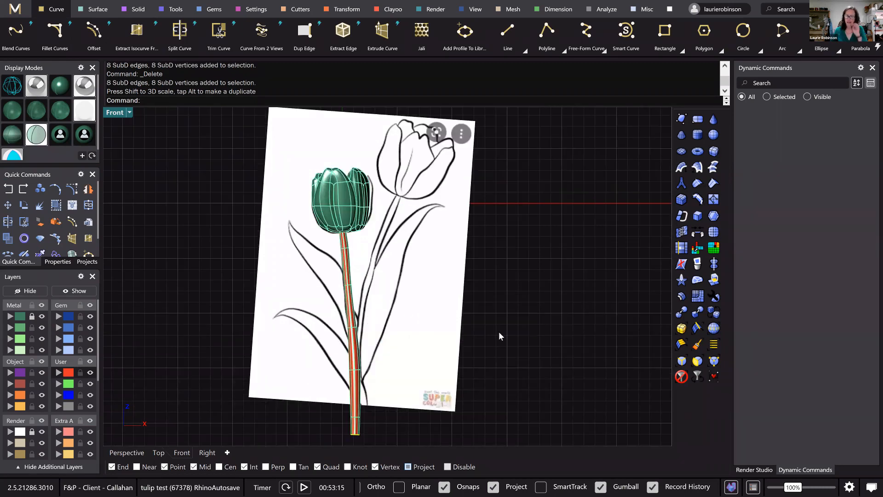
- Assign the tulip stem's center curve and its SubD body to the Metal 02 layer
{"action": "right_click_drag", "start_coordinate": [499, 332], "coordinate": [542, 303]}
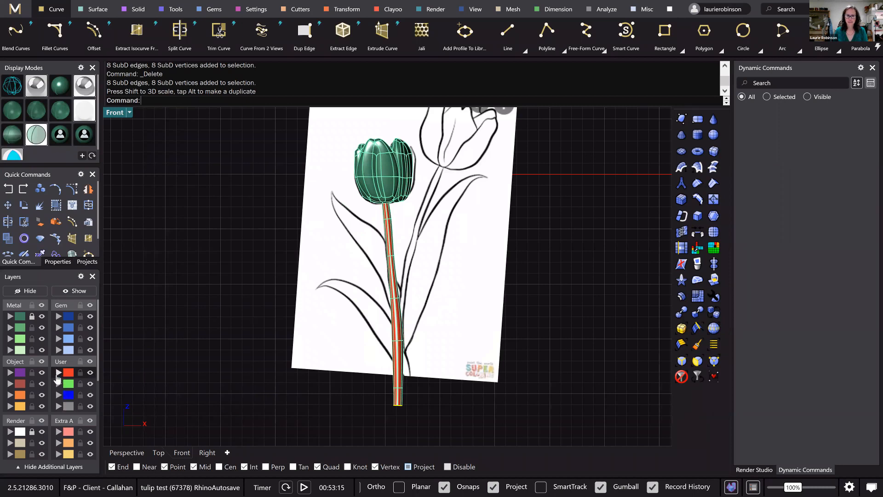
{"action": "left_click_drag", "start_coordinate": [286, 163], "coordinate": [452, 417]}
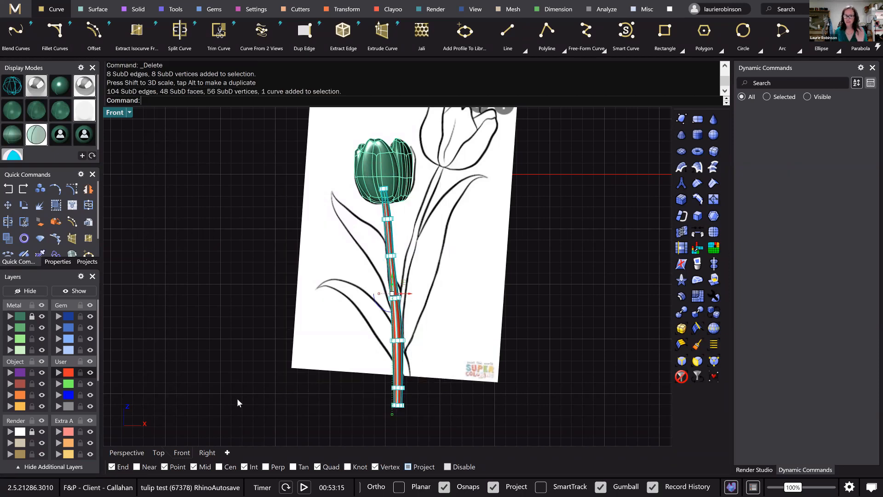
{"action": "left_click", "coordinate": [9, 331]}
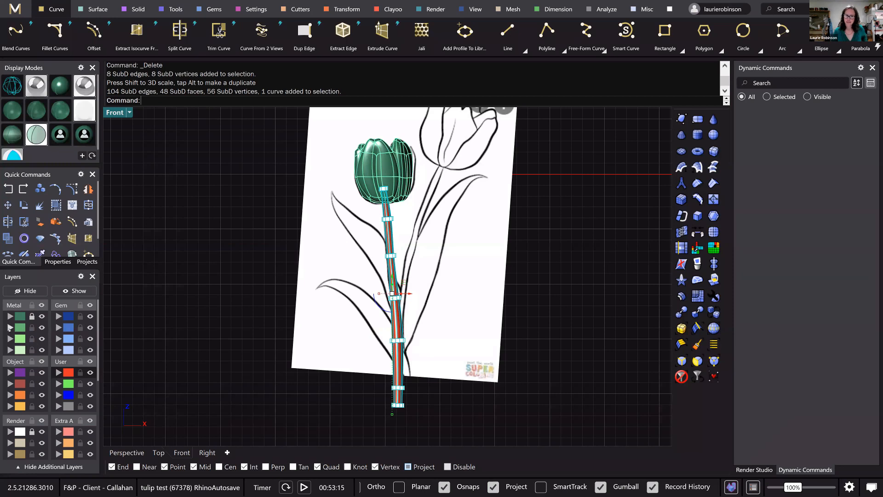
{"action": "left_click", "coordinate": [248, 329]}
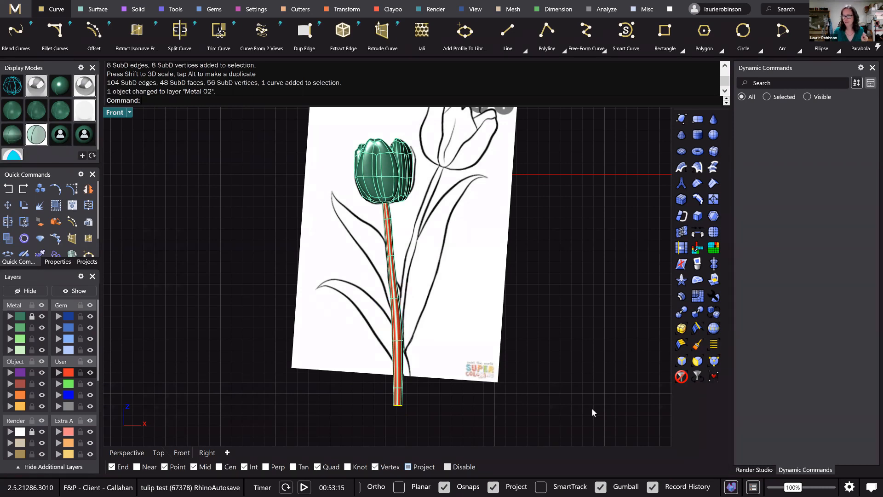
{"action": "left_click", "coordinate": [399, 325]}
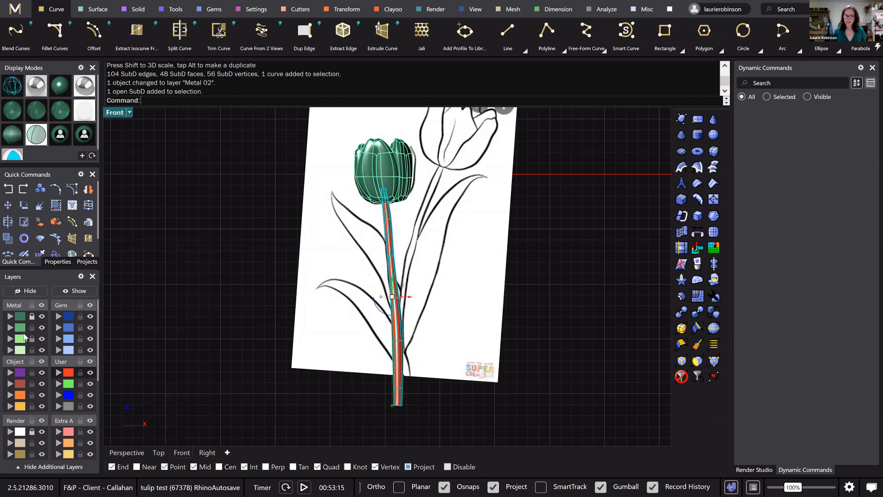
{"action": "left_click", "coordinate": [11, 328]}
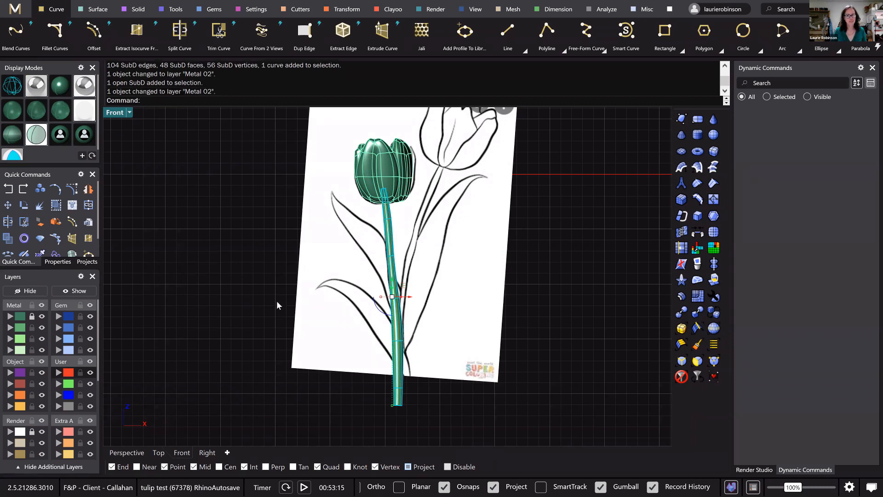
{"action": "left_click", "coordinate": [277, 300]}
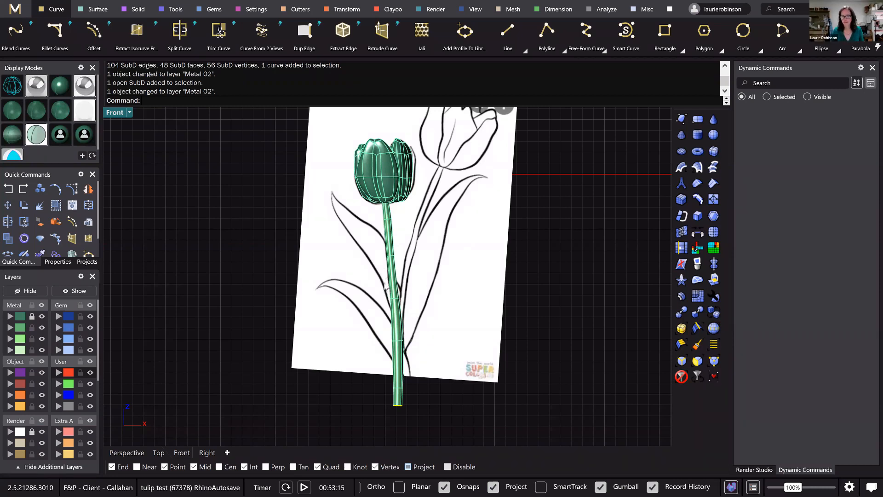
{"action": "scroll", "coordinate": [499, 369], "scroll_direction": "up", "scroll_amount": 2}
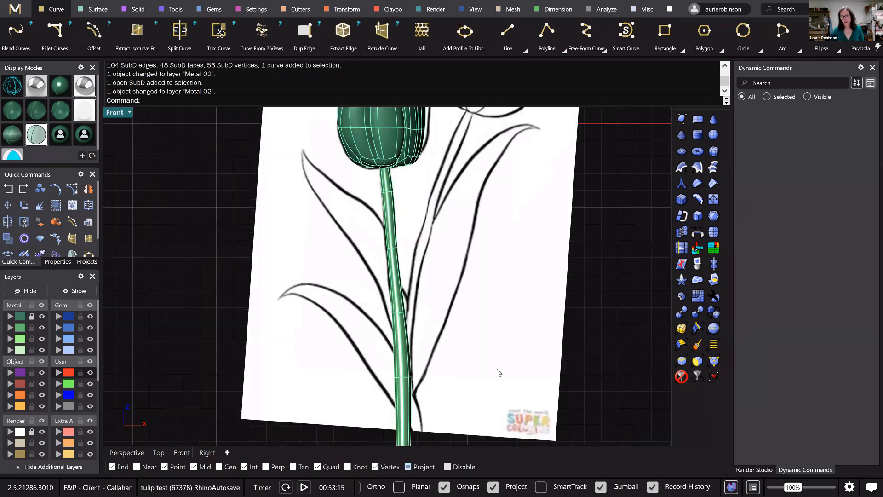
{"action": "scroll", "coordinate": [529, 387], "scroll_direction": "down", "scroll_amount": 2}
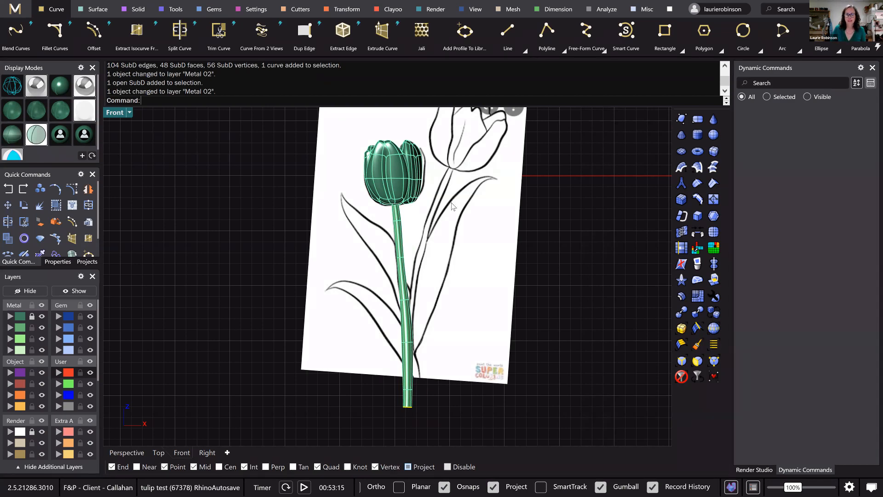
{"action": "scroll", "coordinate": [589, 145], "scroll_direction": "up", "scroll_amount": 3}
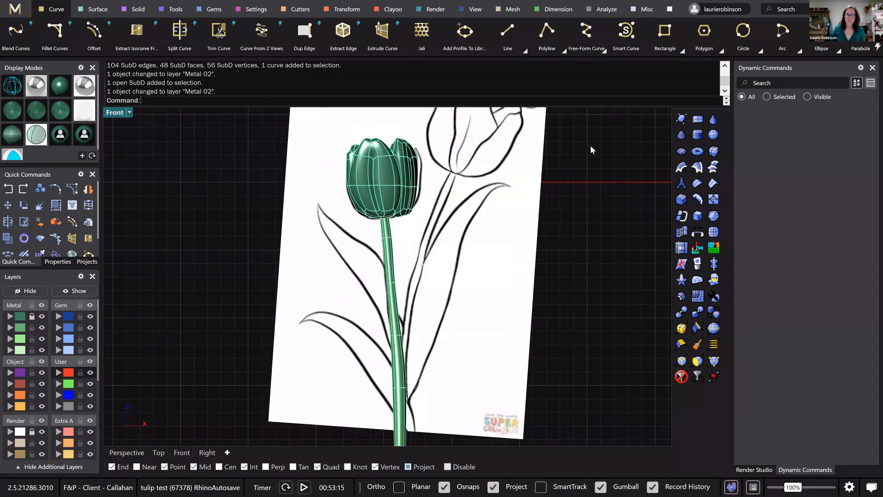
{"action": "left_click", "coordinate": [682, 120]}
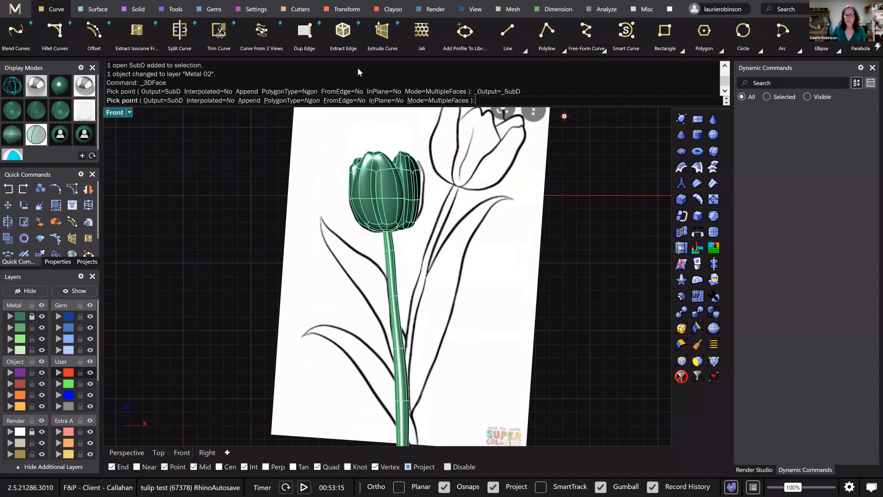
{"action": "left_click", "coordinate": [437, 101]}
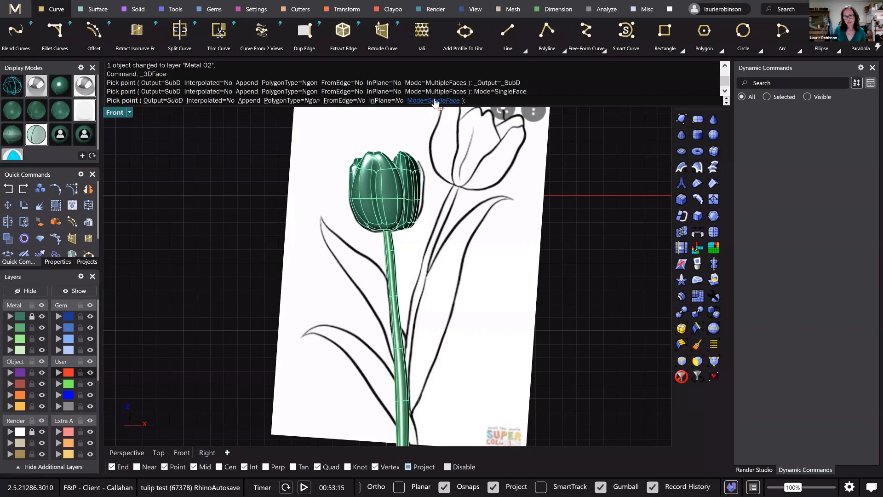
{"action": "left_click", "coordinate": [435, 101]}
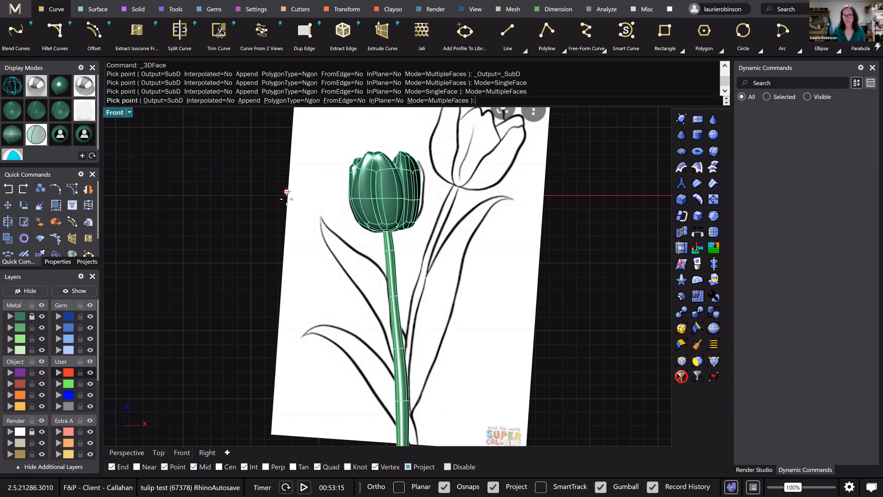
{"action": "scroll", "coordinate": [309, 217], "scroll_direction": "up", "scroll_amount": 1}
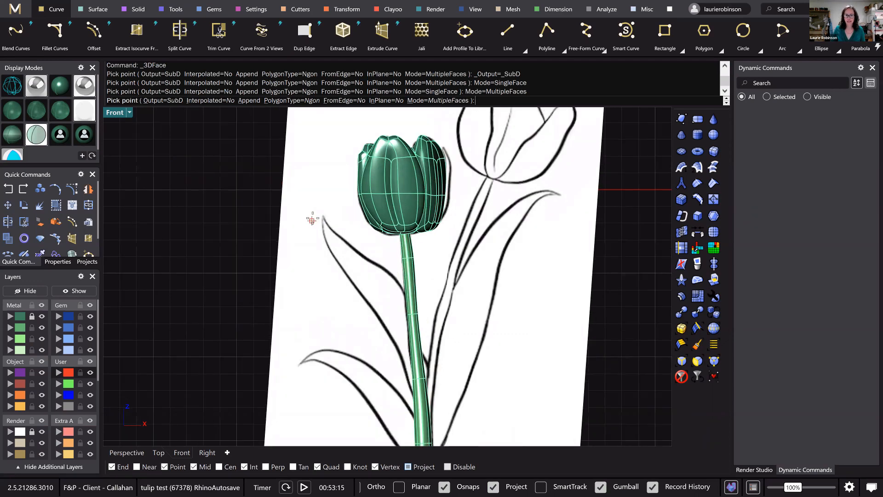
{"action": "scroll", "coordinate": [316, 219], "scroll_direction": "up", "scroll_amount": 2}
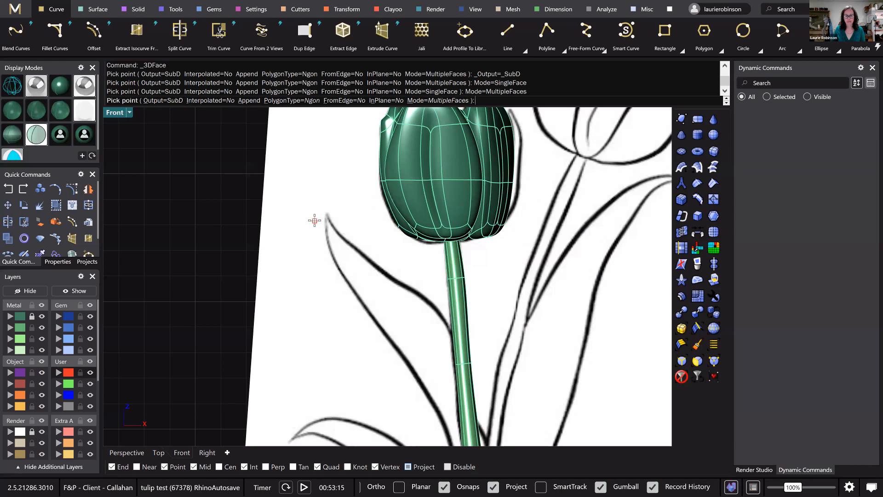
{"action": "left_click", "coordinate": [315, 213]}
{"action": "left_click", "coordinate": [336, 206]}
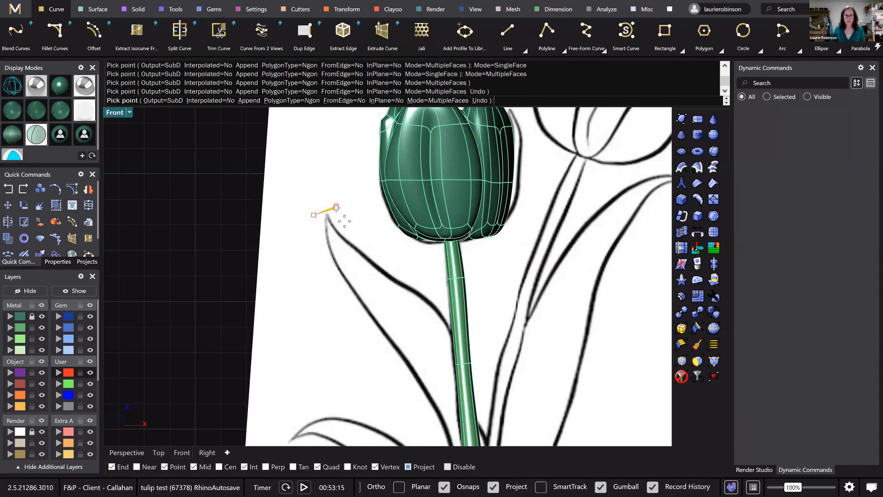
{"action": "left_click", "coordinate": [366, 249]}
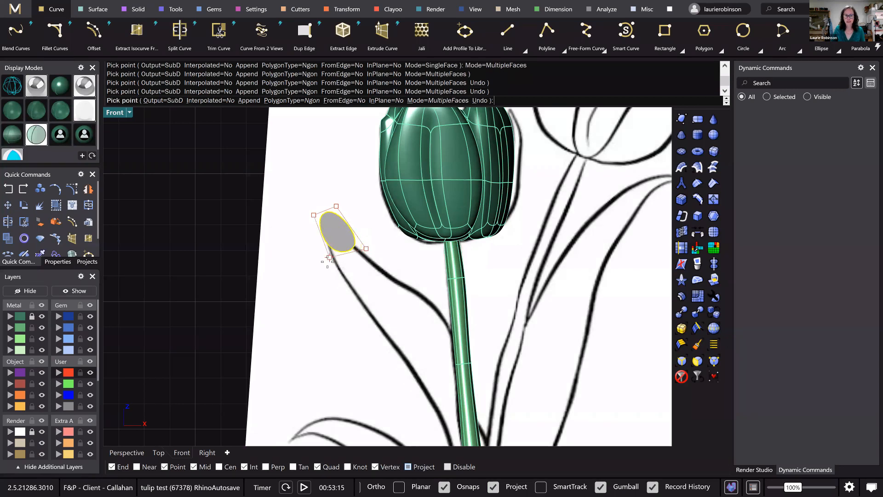
{"action": "left_click", "coordinate": [324, 266]}
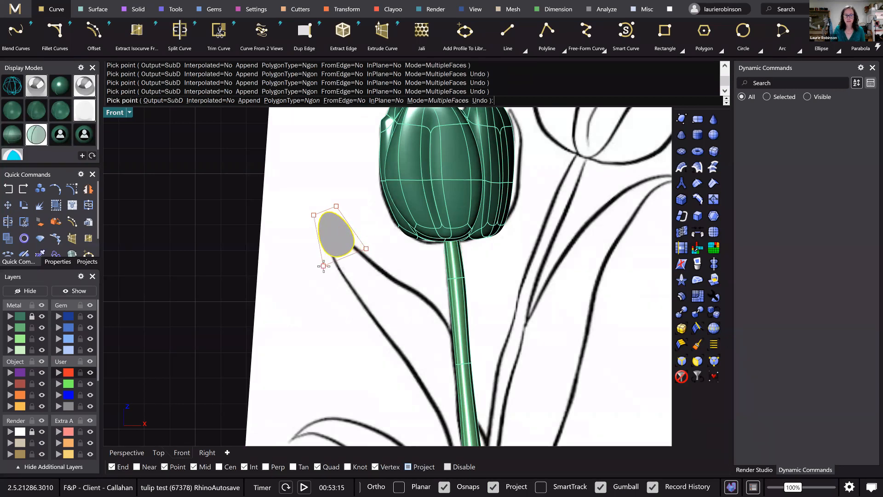
{"action": "left_click", "coordinate": [324, 266]}
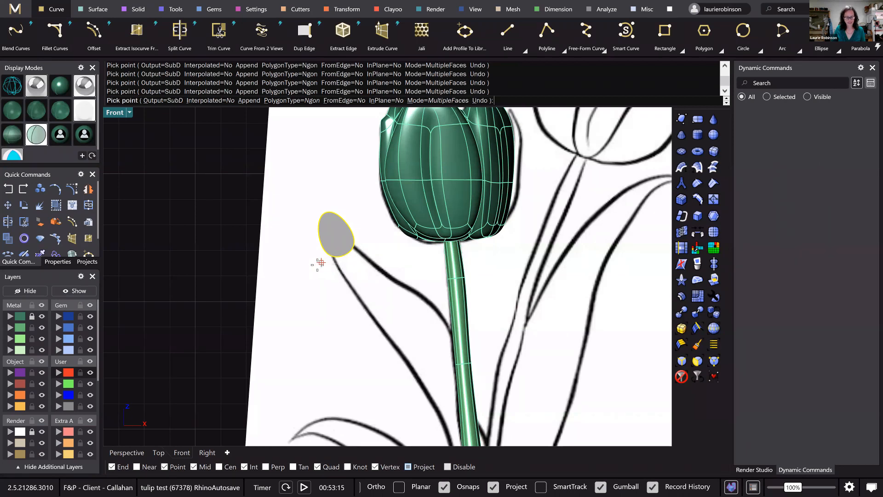
{"action": "key", "text": "Escape"}
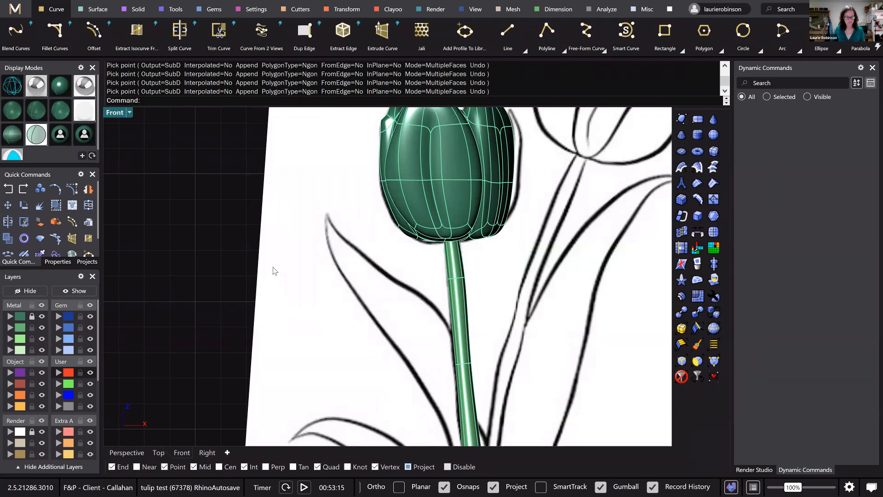
- Switch the SubDs to flat display and draw a four-point SubD face with 3DFace over the tip of the sketch's upper-left leaf
{"action": "key", "text": "Tab"}
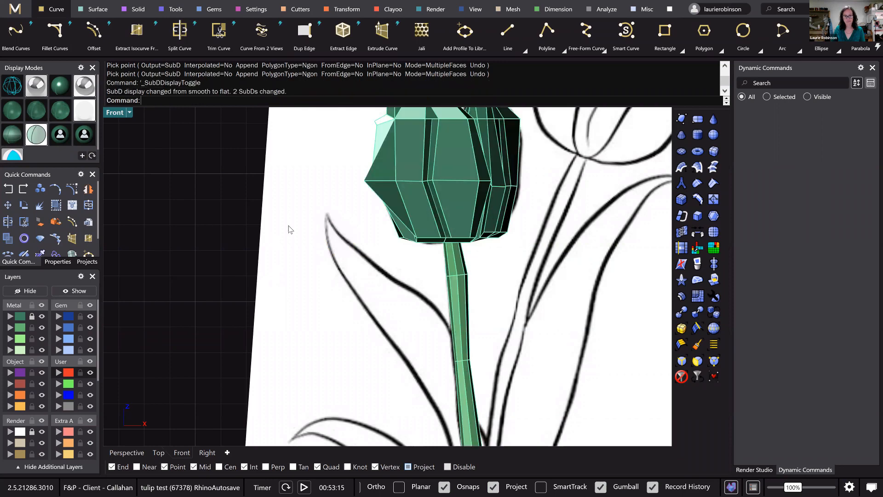
{"action": "left_click", "coordinate": [681, 119]}
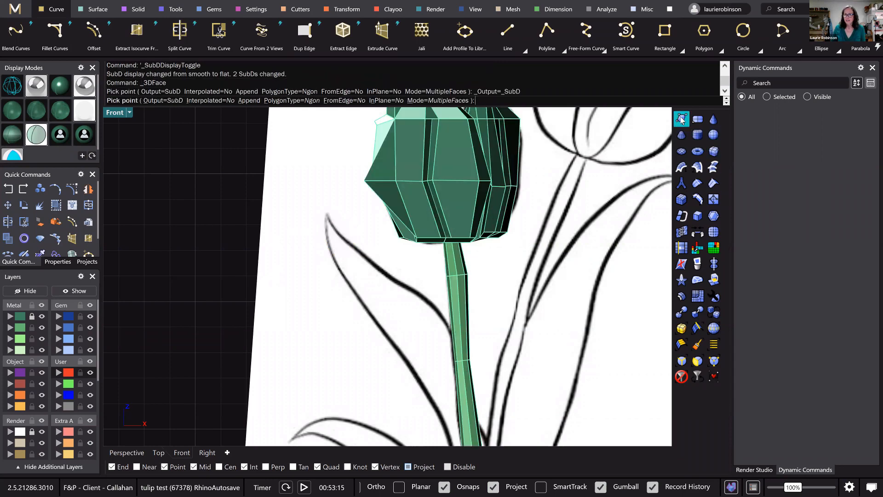
{"action": "left_click", "coordinate": [313, 216]}
{"action": "left_click", "coordinate": [340, 207]}
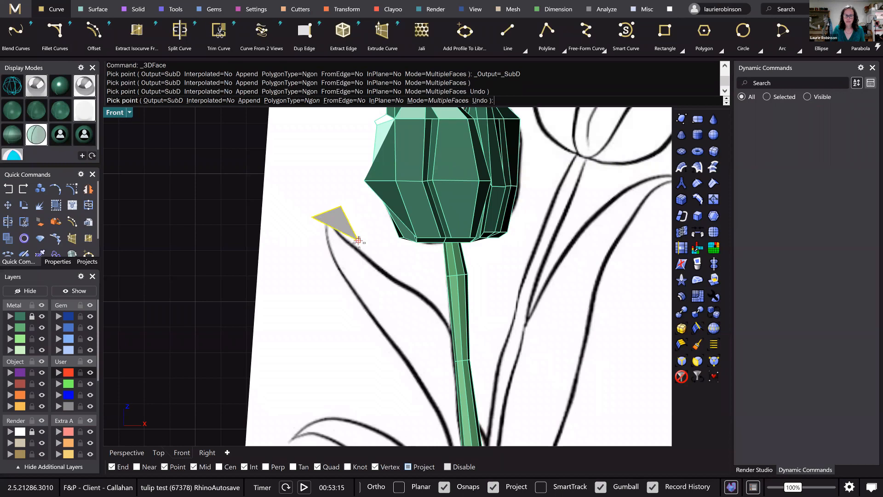
{"action": "left_click", "coordinate": [359, 248]}
{"action": "left_click", "coordinate": [329, 269]}
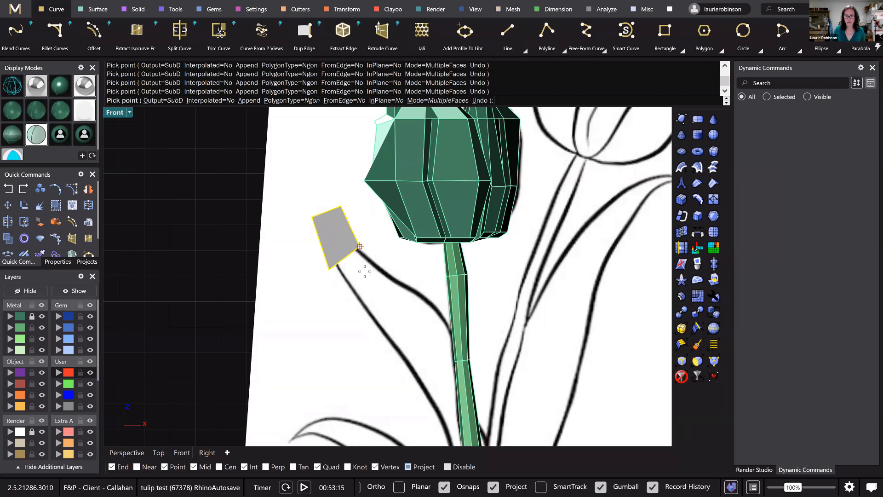
- Add two four-sided faces below the leaf tip with 3DFace, following both outlines of the sketched leaf
{"action": "left_click", "coordinate": [407, 278]}
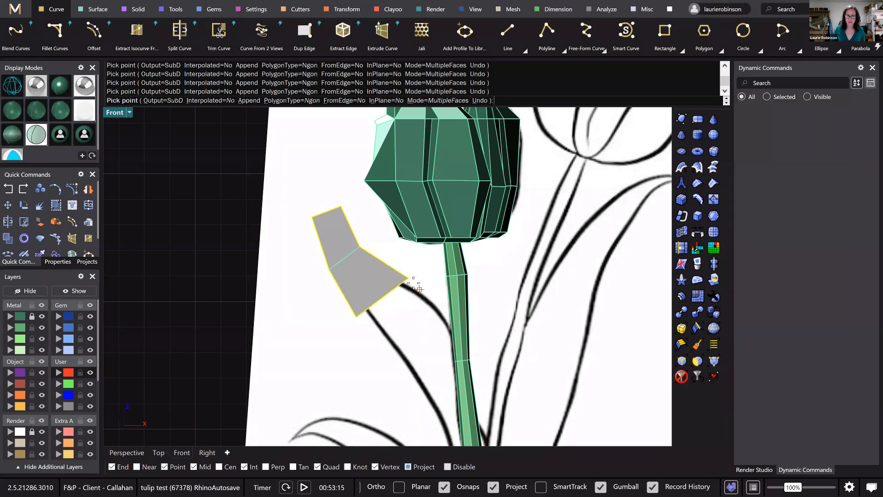
{"action": "left_click", "coordinate": [450, 312]}
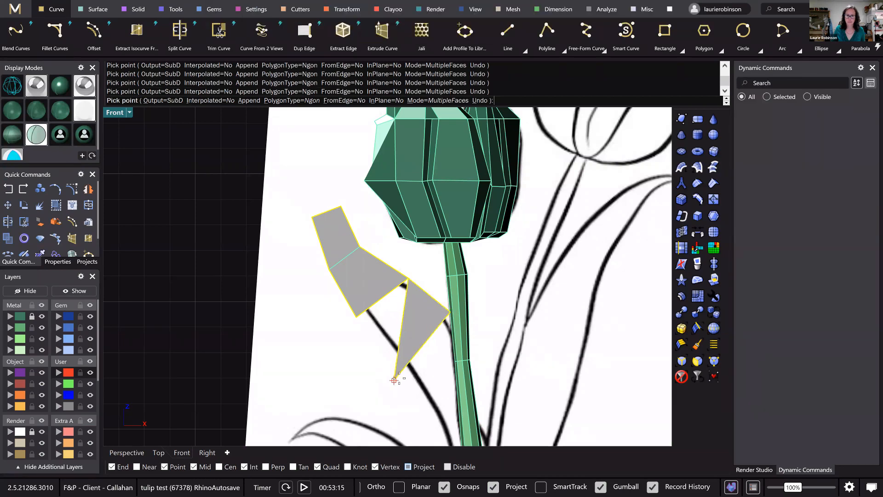
{"action": "left_click", "coordinate": [400, 370]}
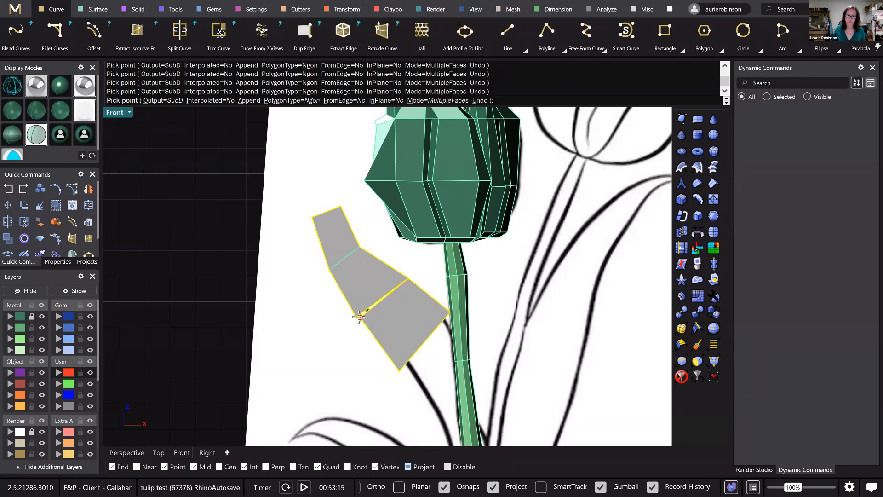
{"action": "left_click", "coordinate": [359, 317]}
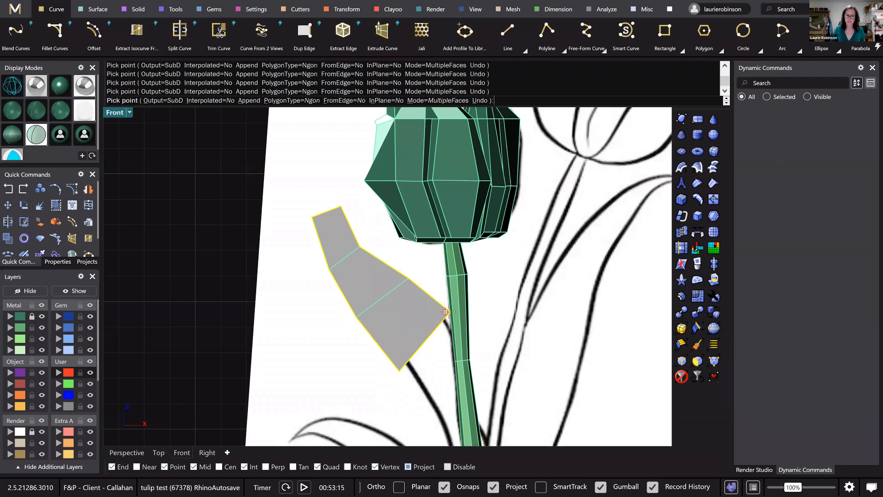
- Continue the leaf strip with two more four-sided faces down along the stem, and finish the SubD
{"action": "scroll", "coordinate": [404, 268], "scroll_direction": "down", "scroll_amount": 2}
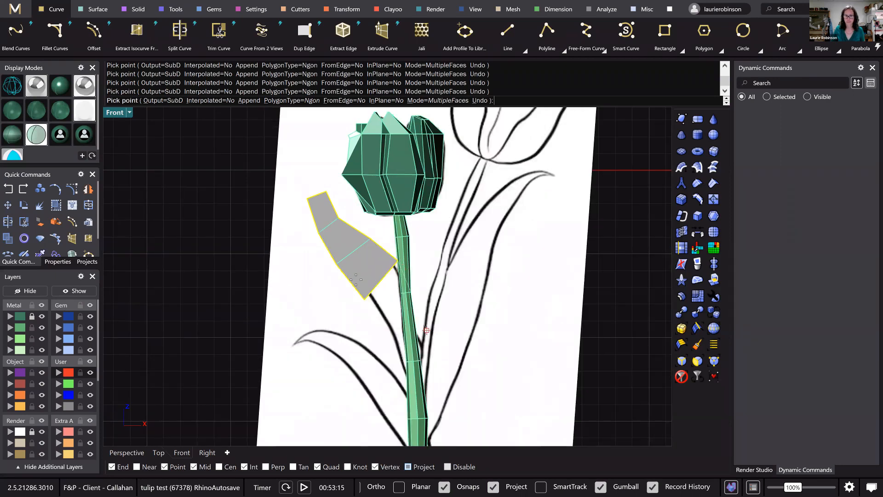
{"action": "left_click", "coordinate": [387, 347]}
{"action": "left_click", "coordinate": [363, 297]}
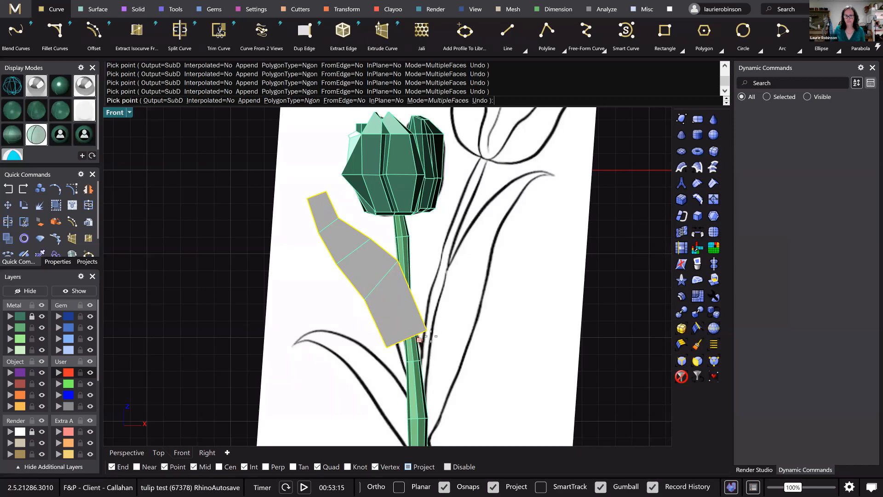
{"action": "scroll", "coordinate": [427, 329], "scroll_direction": "down", "scroll_amount": 4}
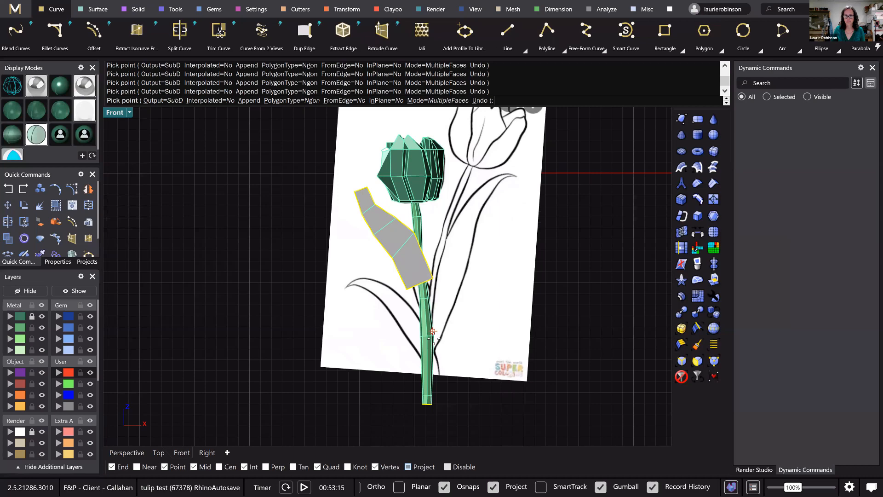
{"action": "left_click", "coordinate": [439, 336]}
{"action": "left_click", "coordinate": [417, 340]}
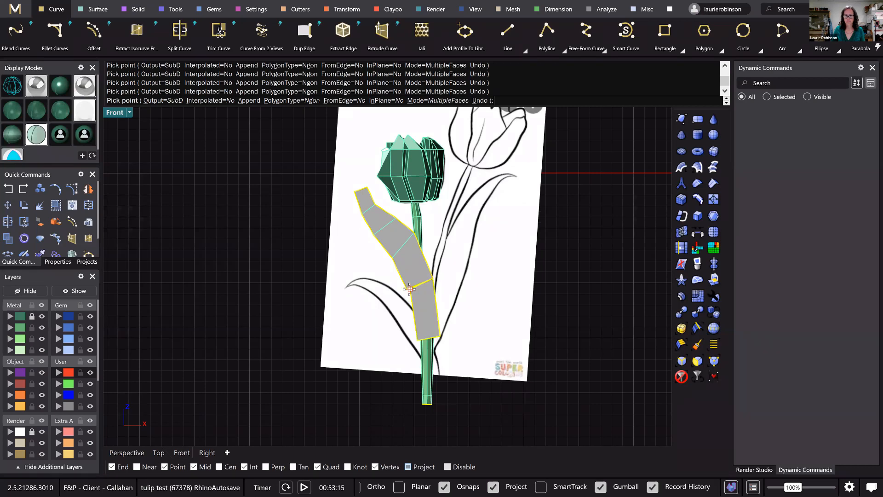
{"action": "key", "text": "Return"}
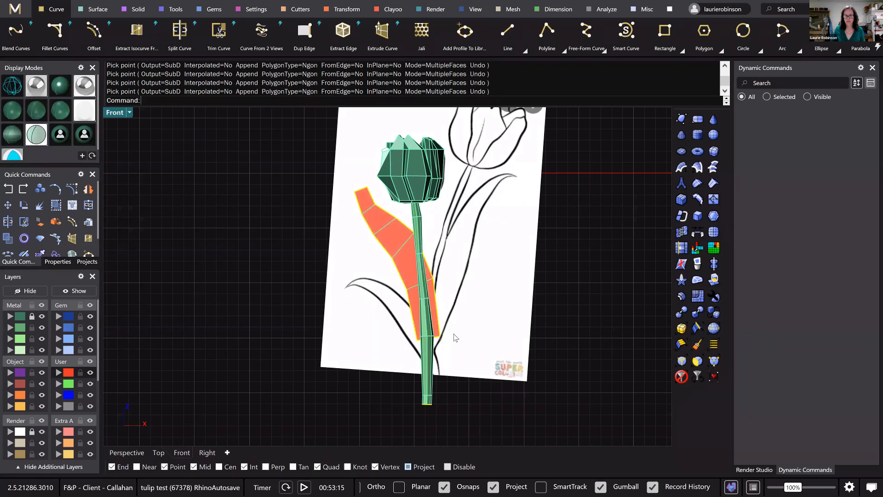
- Append a flared face to the leaf SubD, extending its lower end almost to the base of the stem
{"action": "scroll", "coordinate": [454, 339], "scroll_direction": "up", "scroll_amount": 1}
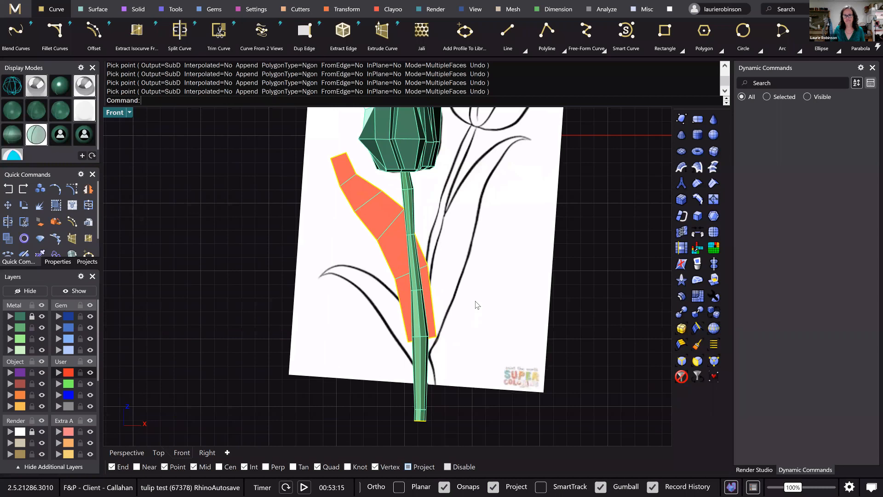
{"action": "left_click", "coordinate": [681, 216]}
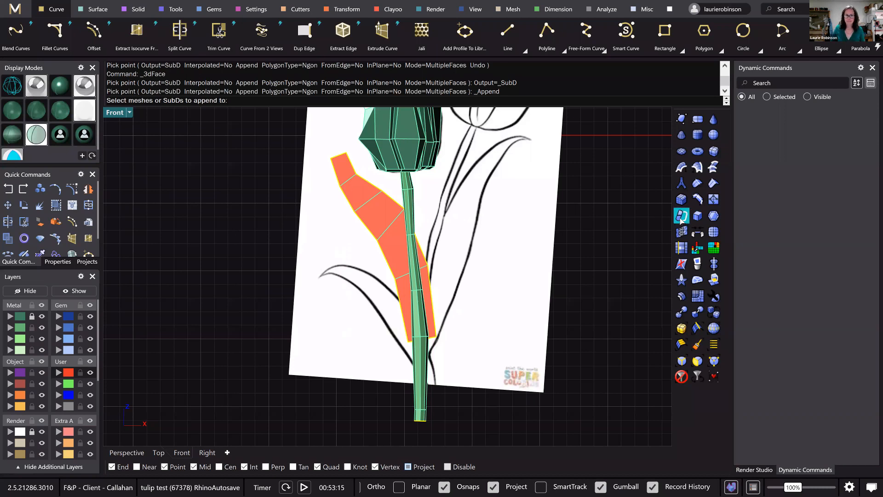
{"action": "left_click", "coordinate": [402, 256]}
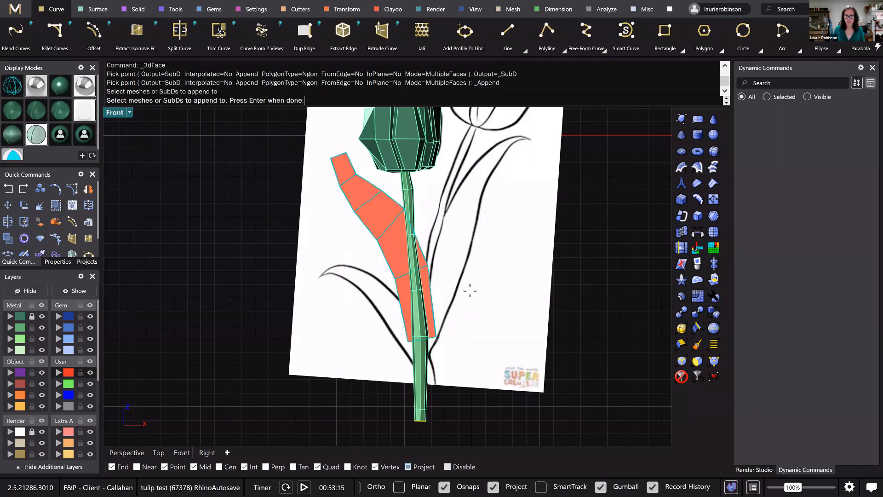
{"action": "key", "text": "Return"}
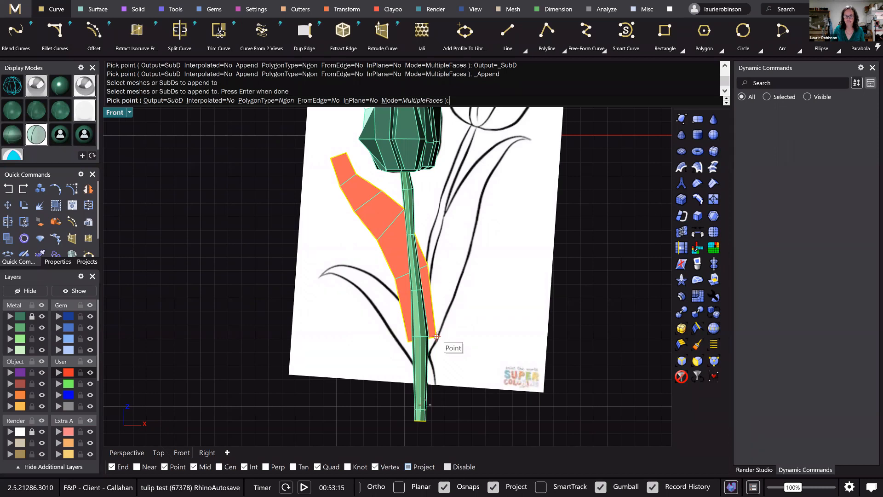
{"action": "left_click", "coordinate": [449, 408]}
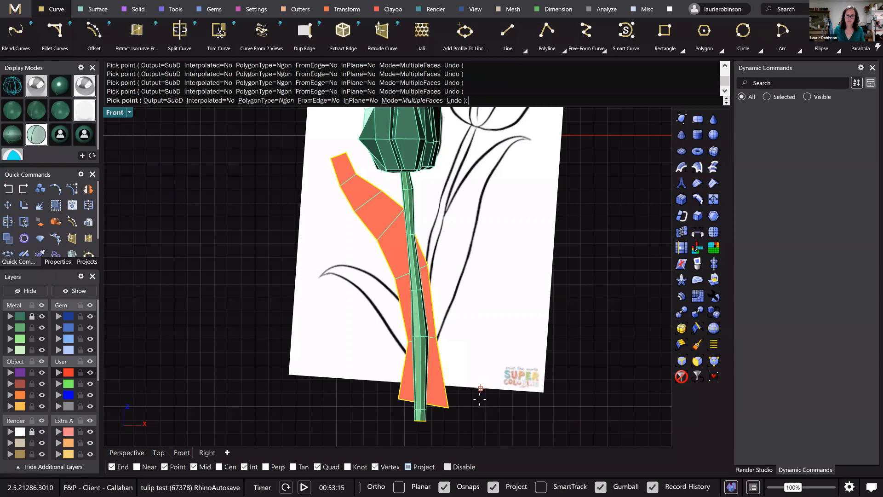
{"action": "key", "text": "Return"}
{"action": "scroll", "coordinate": [479, 399], "scroll_direction": "down", "scroll_amount": 4}
{"action": "left_click", "coordinate": [419, 289], "text": "ctrl+shift"}
{"action": "key", "text": "Escape"}
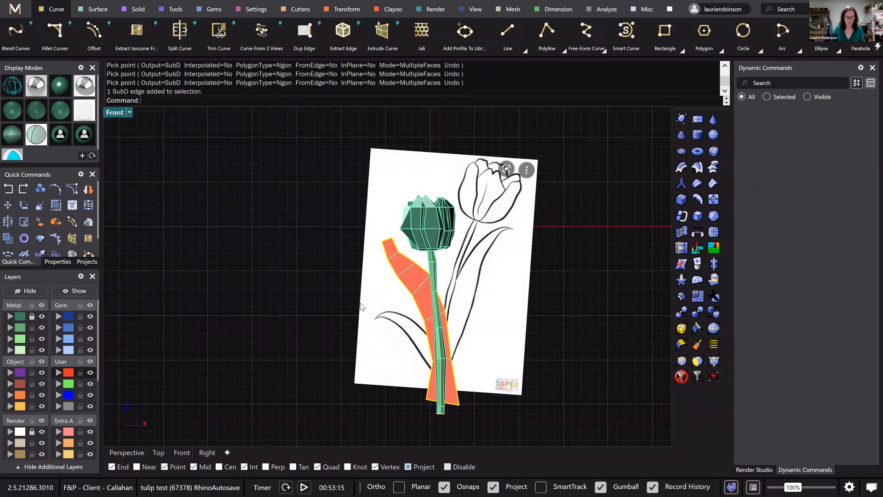
- Hide the Metal 02 stem layer and set the Front view to a see-through display mode that reveals the sketch
{"action": "key", "text": "Tab"}
{"action": "key", "text": "Tab"}
{"action": "right_click_drag", "start_coordinate": [271, 377], "coordinate": [275, 378]}
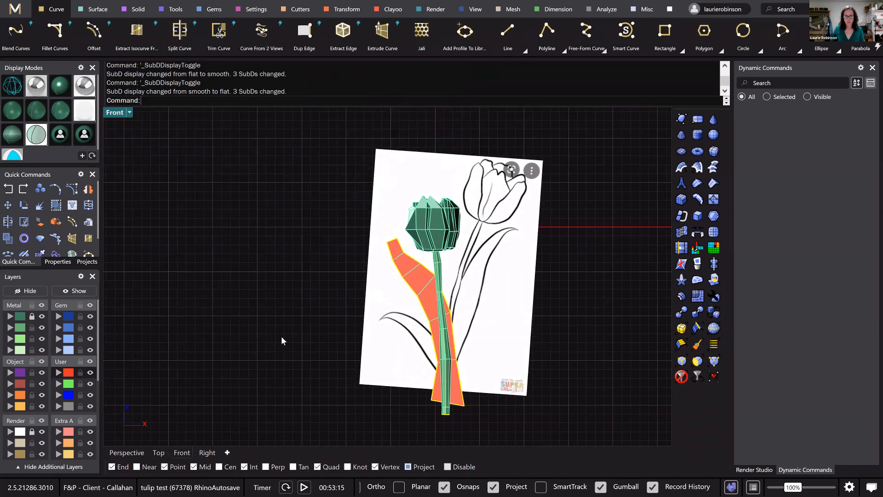
{"action": "scroll", "coordinate": [281, 338], "scroll_direction": "down", "scroll_amount": 4}
{"action": "scroll", "coordinate": [317, 271], "scroll_direction": "up", "scroll_amount": 6}
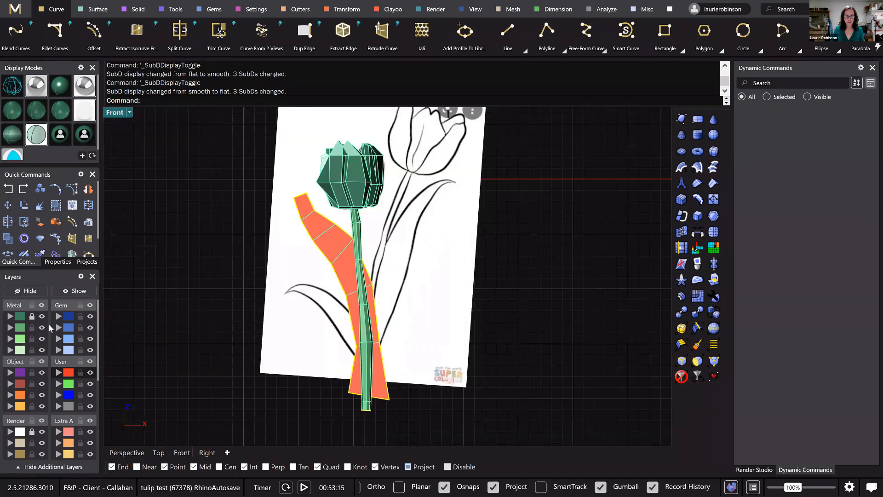
{"action": "left_click", "coordinate": [41, 327]}
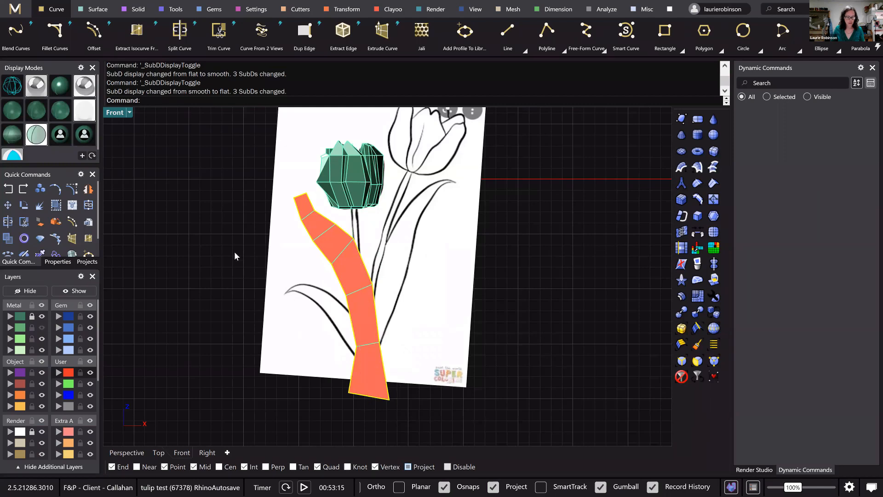
{"action": "left_click", "coordinate": [36, 111]}
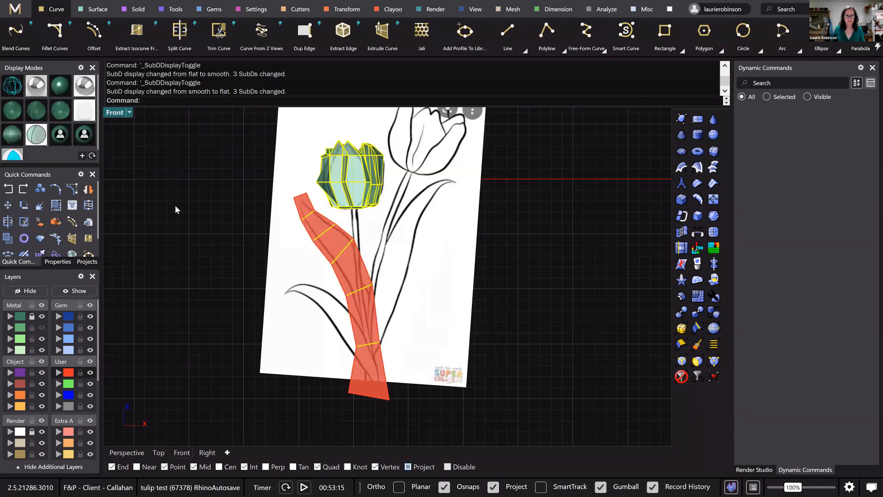
- Compare the leaf's smooth shape with the sketch, and align the gumball to the object for the cross edge nearest the tip
{"action": "scroll", "coordinate": [284, 279], "scroll_direction": "up", "scroll_amount": 2}
{"action": "scroll", "coordinate": [320, 201], "scroll_direction": "up", "scroll_amount": 1}
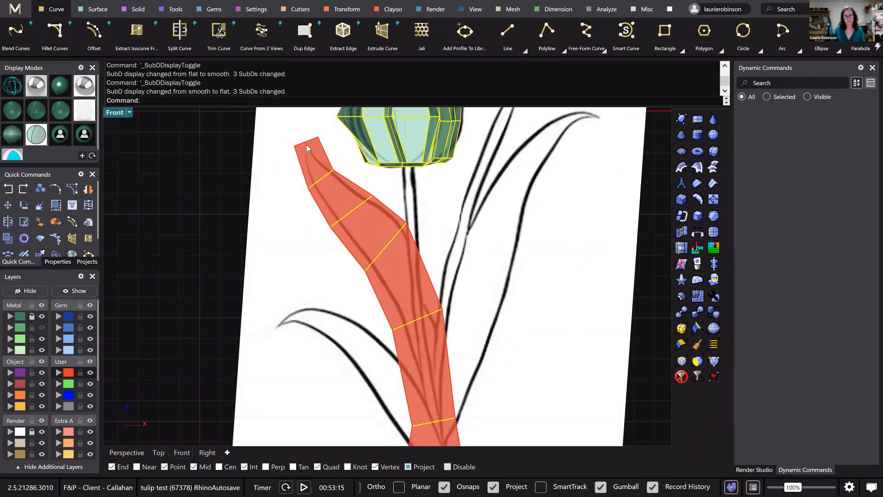
{"action": "key", "text": "Tab"}
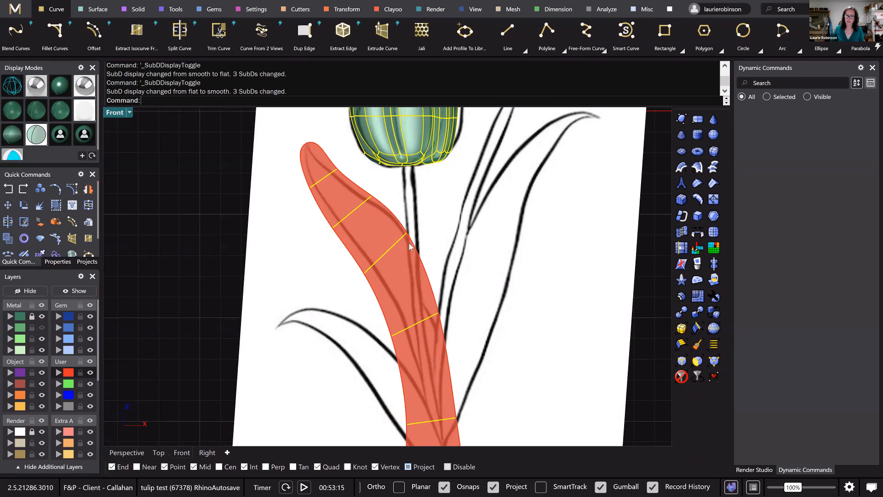
{"action": "scroll", "coordinate": [365, 223], "scroll_direction": "down", "scroll_amount": 1}
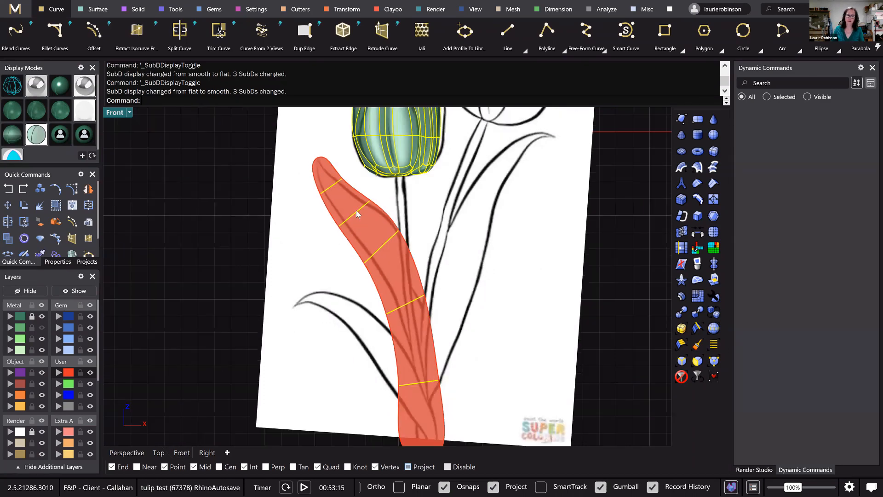
{"action": "key", "text": "Tab"}
{"action": "scroll", "coordinate": [333, 203], "scroll_direction": "up", "scroll_amount": 2}
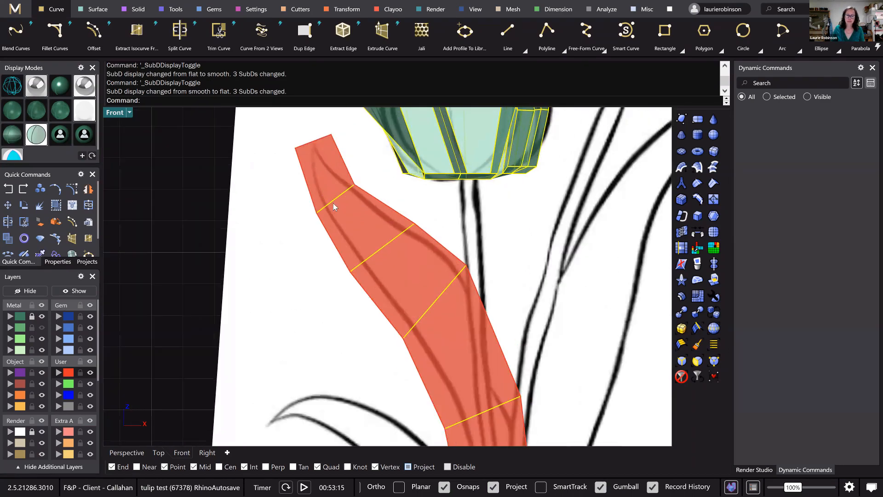
{"action": "left_click", "coordinate": [333, 198], "text": "ctrl+shift"}
{"action": "scroll", "coordinate": [340, 201], "scroll_direction": "up", "scroll_amount": 1}
{"action": "scroll", "coordinate": [340, 200], "scroll_direction": "up", "scroll_amount": 3}
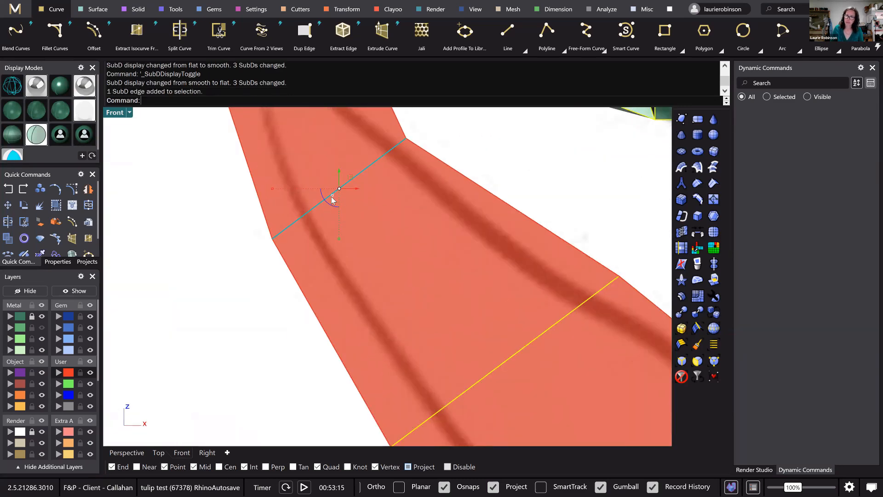
{"action": "left_click", "coordinate": [332, 195]}
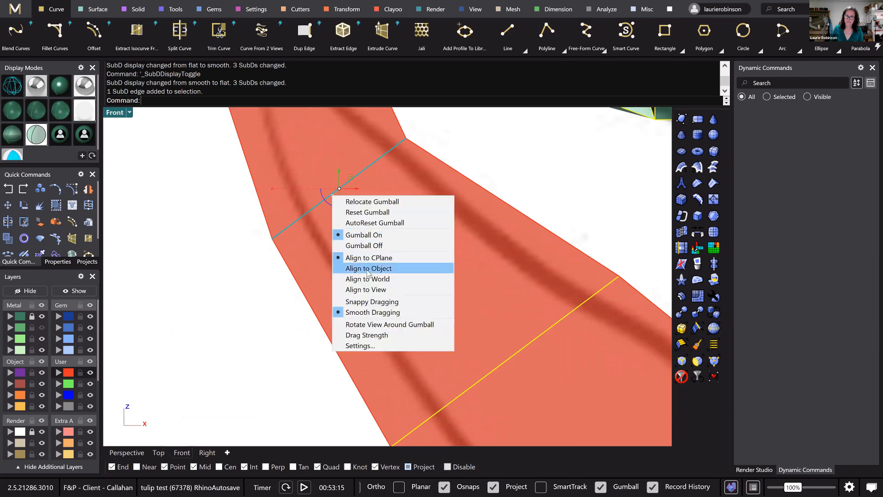
{"action": "left_click", "coordinate": [368, 268]}
- Scale the cross edge nearest the leaf tip narrower to match the sketch, and check the smooth shape
{"action": "scroll", "coordinate": [369, 246], "scroll_direction": "down", "scroll_amount": 3}
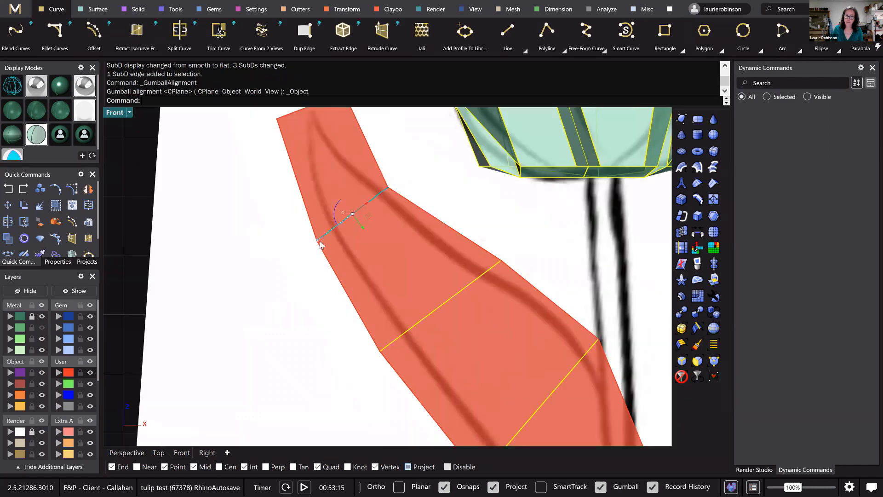
{"action": "left_click_drag", "start_coordinate": [318, 242], "coordinate": [374, 199]}
{"action": "key", "text": "Tab"}
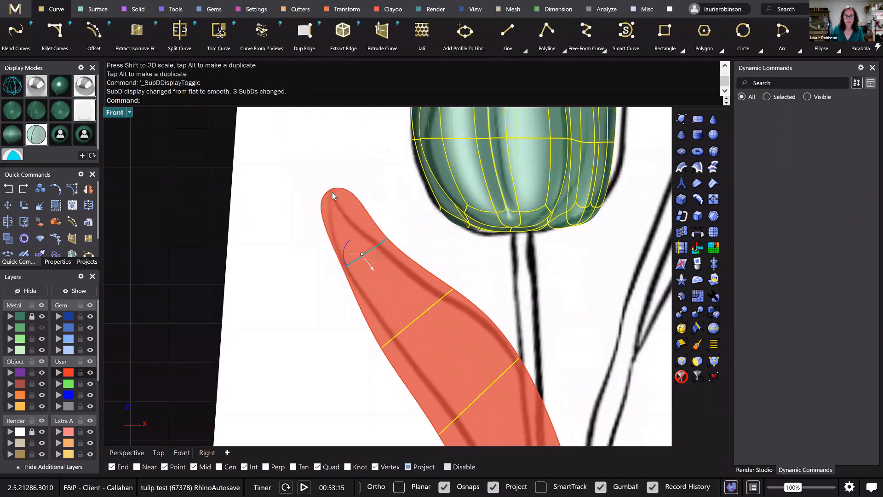
{"action": "key", "text": "Tab"}
- Scale the leaf's end edge narrower to form a pointed tip, and switch the SubDs to smooth display
{"action": "left_click", "coordinate": [302, 195], "text": "ctrl+shift"}
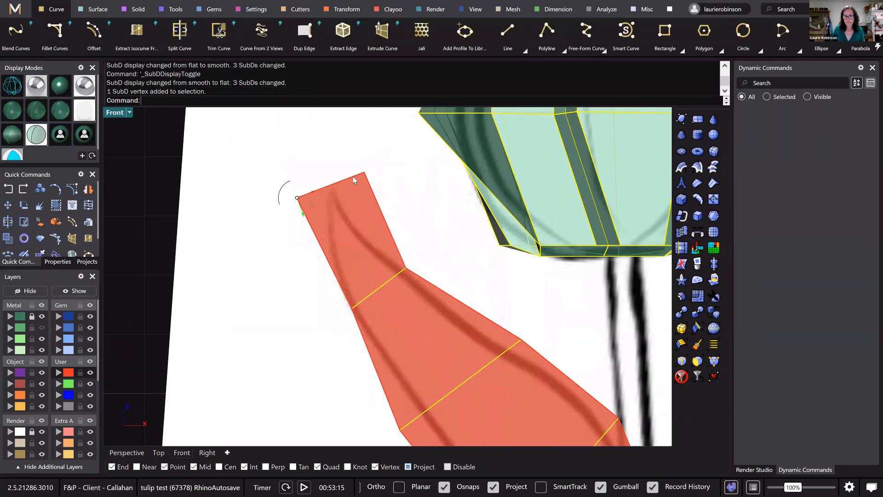
{"action": "left_click", "coordinate": [353, 175], "text": "ctrl+shift"}
{"action": "key", "text": "Escape"}
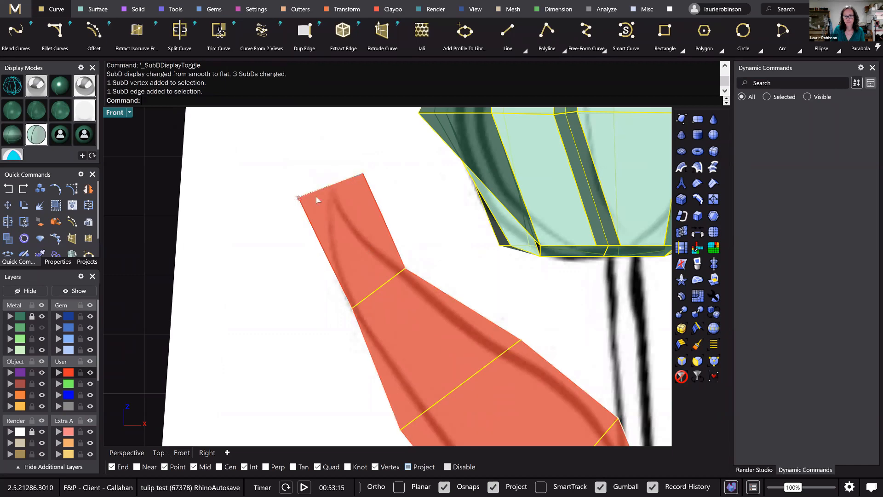
{"action": "left_click_drag", "start_coordinate": [316, 197], "coordinate": [316, 197]}
{"action": "key", "text": "Tab"}
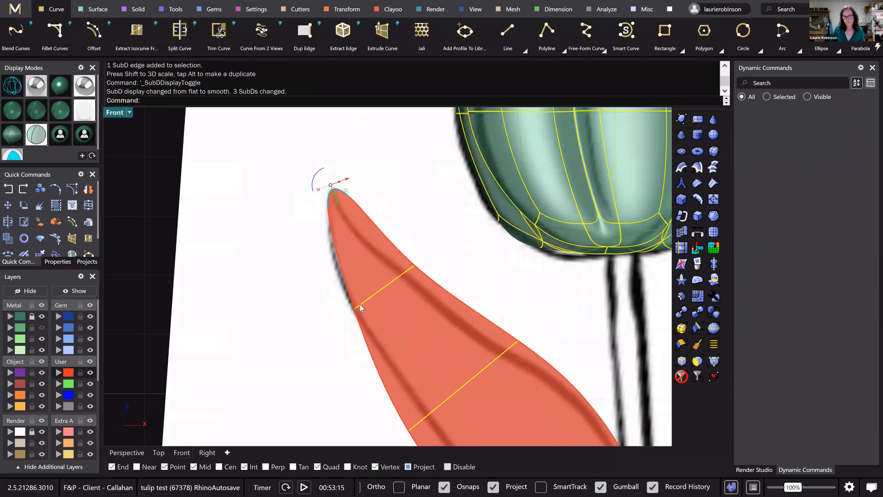
- Move the outer vertex of the cross edge nearest the tip toward the sketch outline, and scale the second cross edge narrower
{"action": "left_click", "coordinate": [361, 293], "text": "ctrl+shift"}
{"action": "left_click_drag", "start_coordinate": [360, 294], "coordinate": [357, 299]}
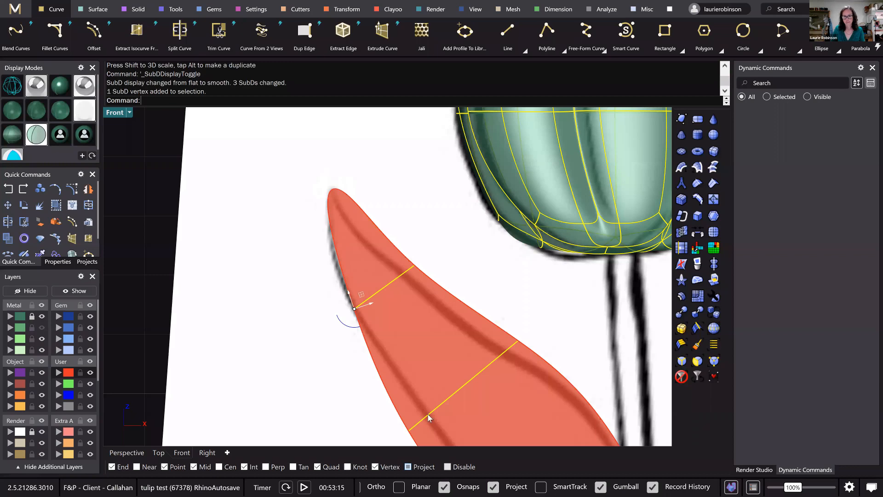
{"action": "scroll", "coordinate": [380, 329], "scroll_direction": "down", "scroll_amount": 6}
{"action": "right_click_drag", "start_coordinate": [380, 317], "coordinate": [355, 303]}
{"action": "left_click", "coordinate": [353, 343], "text": "ctrl+shift"}
{"action": "left_click_drag", "start_coordinate": [352, 340], "coordinate": [359, 334]}
- Move the third cross edge from the tip so the leaf's widest part follows the sketch
{"action": "right_click_drag", "start_coordinate": [439, 372], "coordinate": [364, 310]}
{"action": "left_click", "coordinate": [349, 326], "text": "ctrl+shift"}
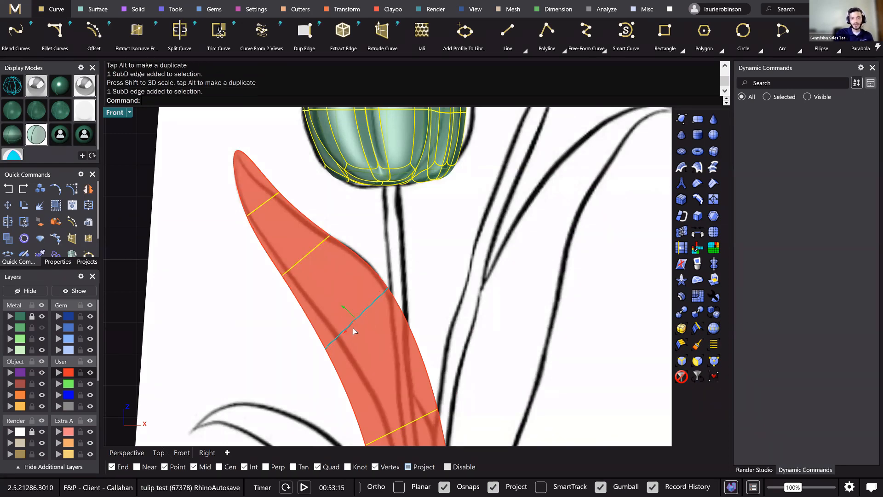
{"action": "left_click_drag", "start_coordinate": [346, 330], "coordinate": [350, 327]}
{"action": "scroll", "coordinate": [359, 350], "scroll_direction": "down", "scroll_amount": 4}
{"action": "right_click_drag", "start_coordinate": [387, 375], "coordinate": [370, 336]}
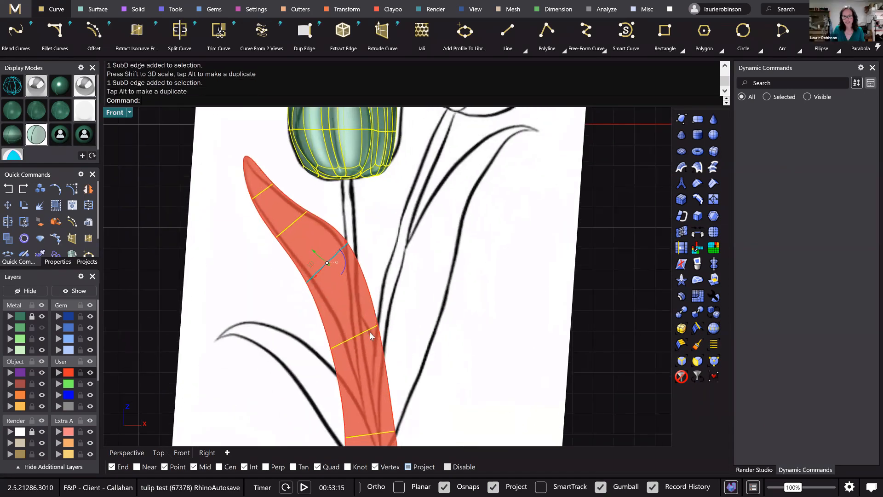
- Reposition and scale the fourth cross edge from the tip to fit the sketched leaf's lower part
{"action": "scroll", "coordinate": [367, 335], "scroll_direction": "up", "scroll_amount": 3}
{"action": "left_click", "coordinate": [335, 346]}
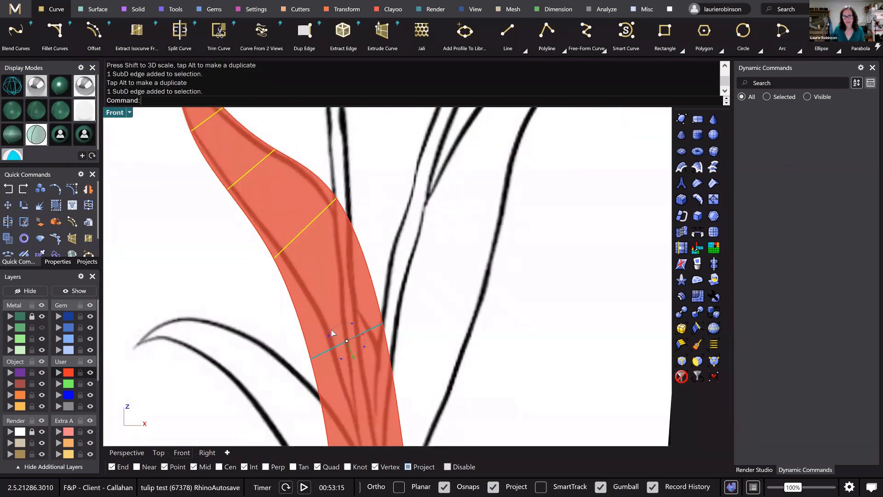
{"action": "scroll", "coordinate": [341, 320], "scroll_direction": "down", "scroll_amount": 4}
{"action": "left_click_drag", "start_coordinate": [332, 330], "coordinate": [341, 314]}
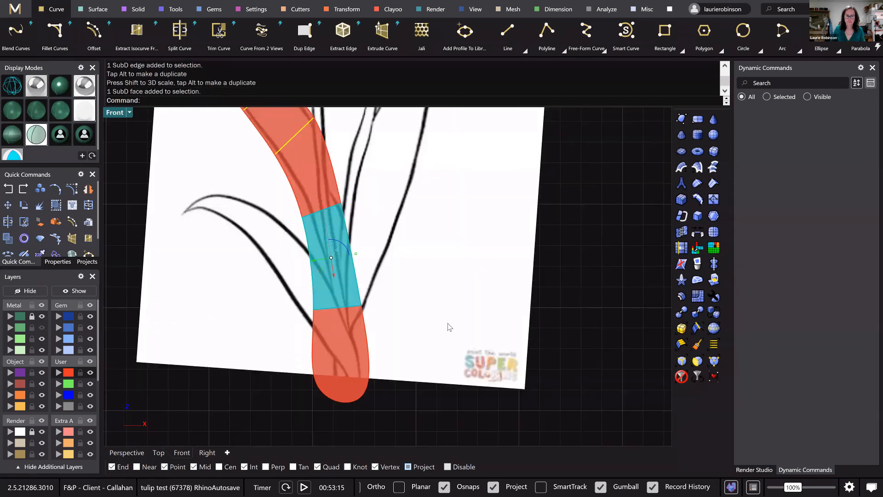
- Scale the leaf's lowest cross edge narrower and shift the cross edge above it to follow the sketch outline
{"action": "key", "text": "Escape"}
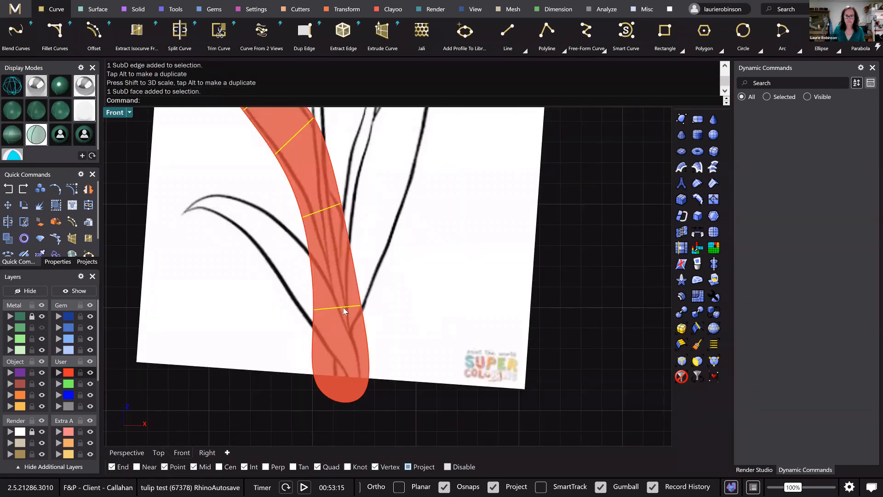
{"action": "left_click", "coordinate": [313, 314]}
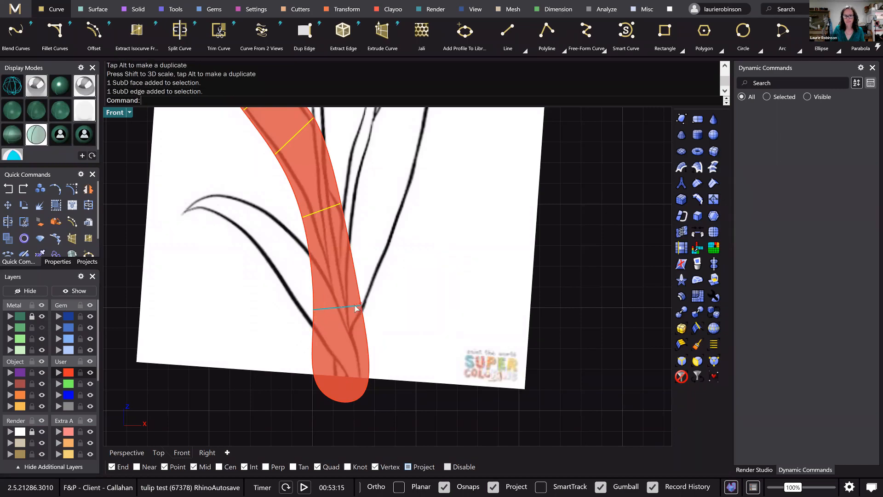
{"action": "scroll", "coordinate": [440, 329], "scroll_direction": "down", "scroll_amount": 3}
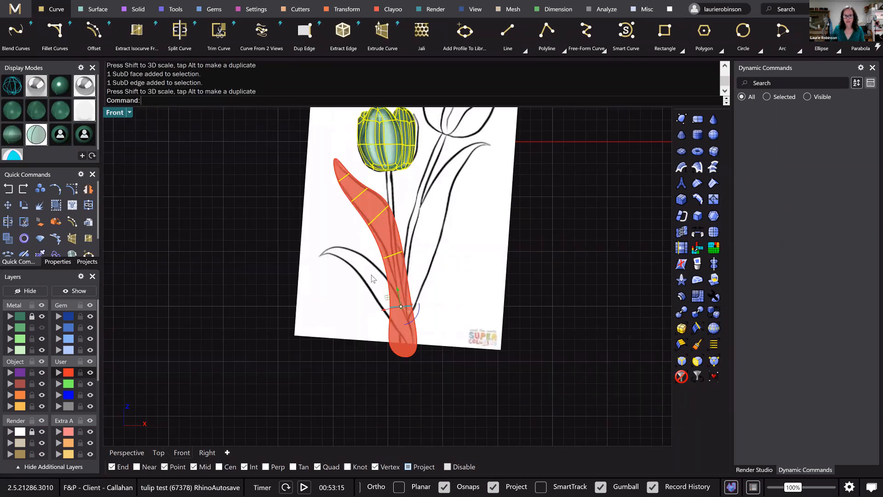
{"action": "scroll", "coordinate": [364, 221], "scroll_direction": "up", "scroll_amount": 2}
{"action": "left_click", "coordinate": [367, 219]}
{"action": "left_click_drag", "start_coordinate": [386, 218], "coordinate": [390, 216]}
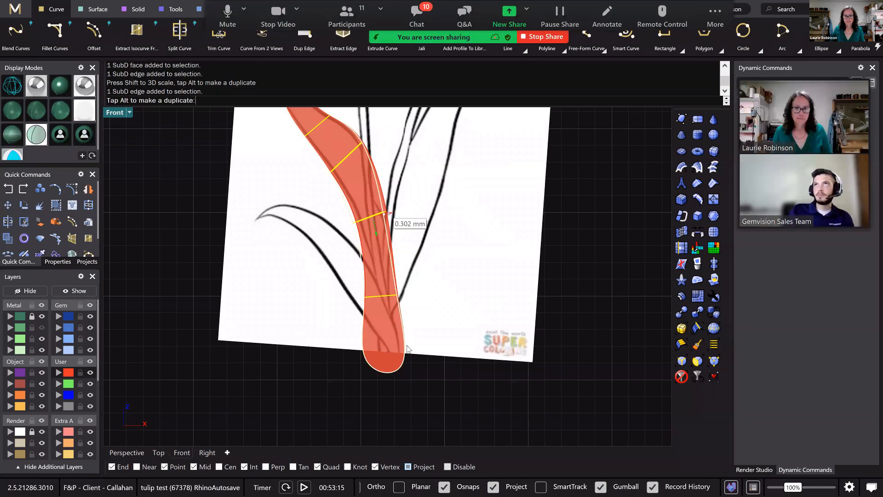
{"action": "scroll", "coordinate": [435, 358], "scroll_direction": "down", "scroll_amount": 3}
{"action": "scroll", "coordinate": [424, 363], "scroll_direction": "up", "scroll_amount": 2}
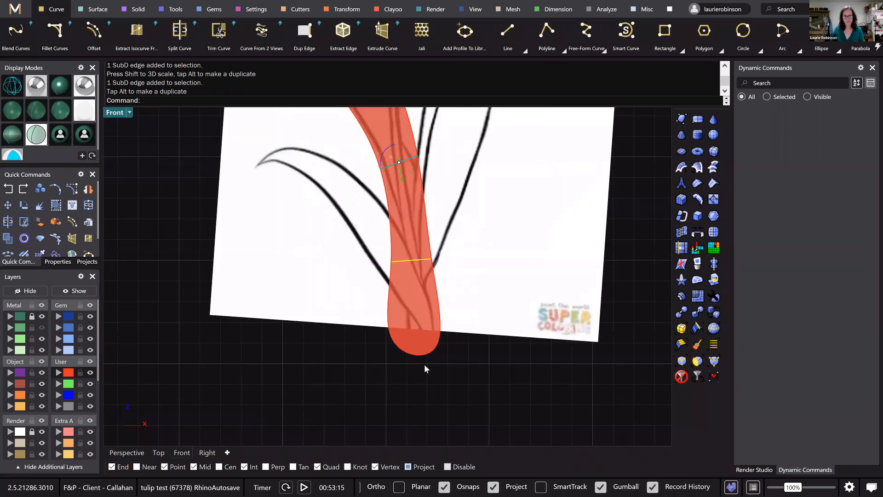
- Offset the leaf SubD by 1.5 as a solid with OffsetSubD, on one side only and deleting the input
{"action": "scroll", "coordinate": [424, 364], "scroll_direction": "down", "scroll_amount": 3}
{"action": "right_click_drag", "start_coordinate": [385, 300], "coordinate": [406, 304]}
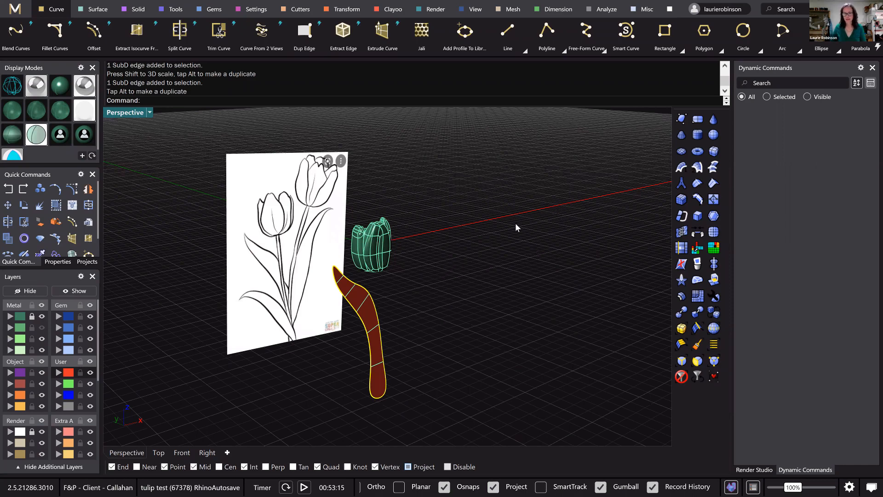
{"action": "right_click_drag", "start_coordinate": [515, 223], "coordinate": [578, 279]}
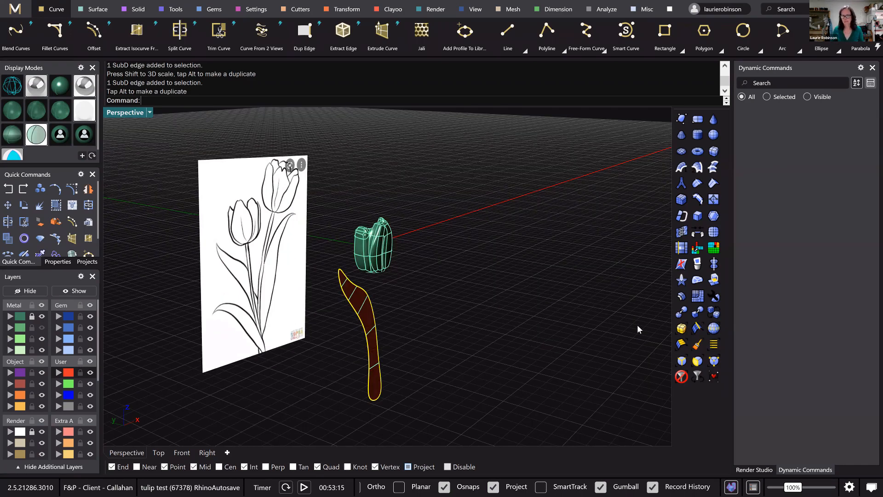
{"action": "scroll", "coordinate": [670, 306], "scroll_direction": "up", "scroll_amount": 2}
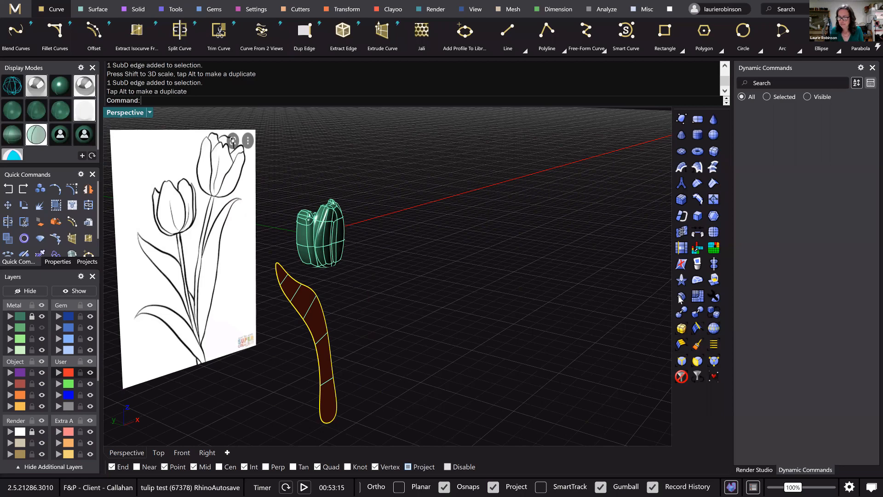
{"action": "left_click", "coordinate": [681, 297]}
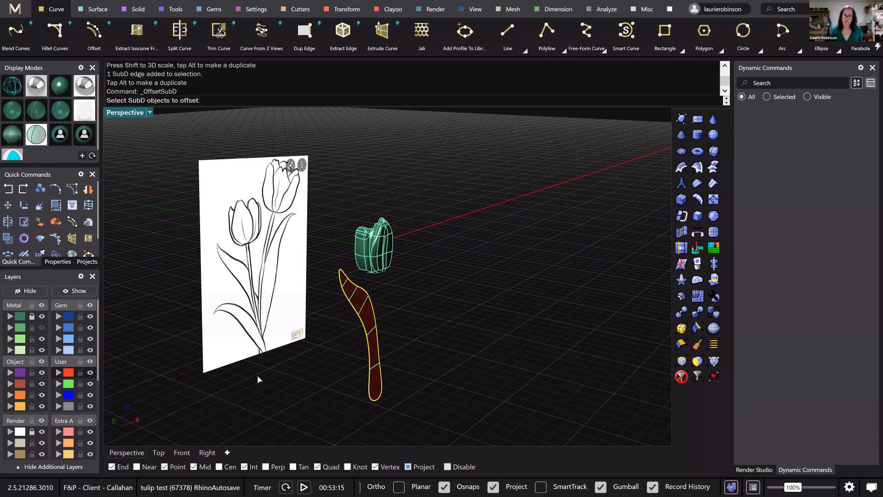
{"action": "scroll", "coordinate": [248, 136], "scroll_direction": "up", "scroll_amount": 3}
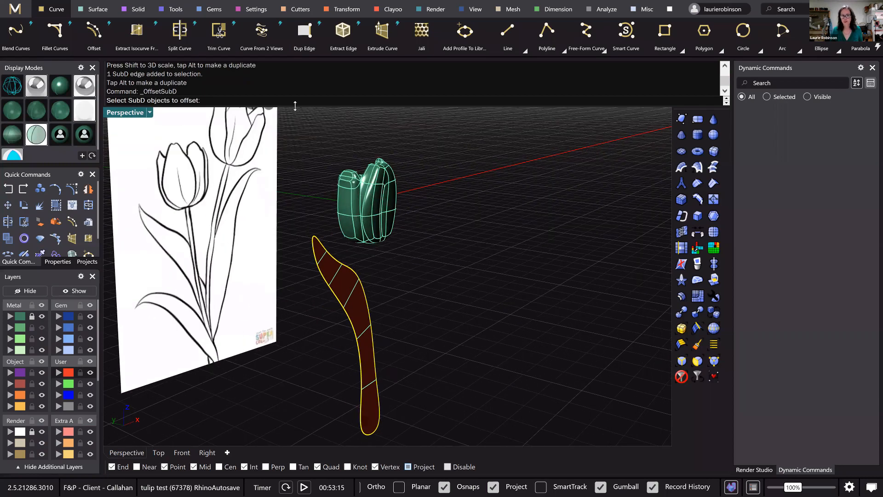
{"action": "key", "text": "Return"}
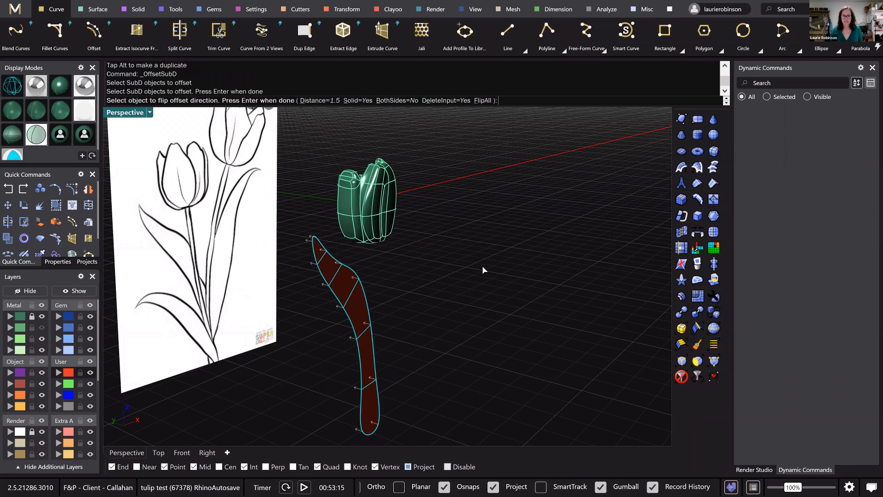
{"action": "key", "text": "Return"}
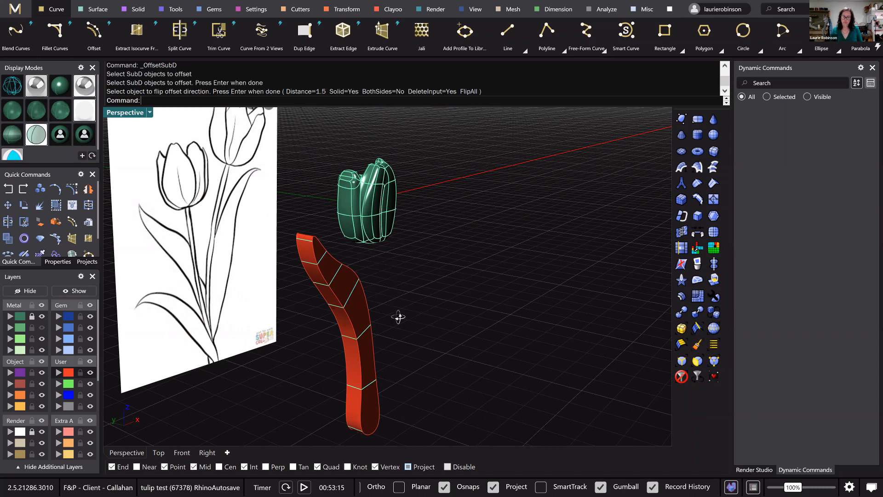
- Remove the creases from the front and back outline edge loops of the thickened leaf to round its edges
{"action": "scroll", "coordinate": [399, 317], "scroll_direction": "down", "scroll_amount": 2}
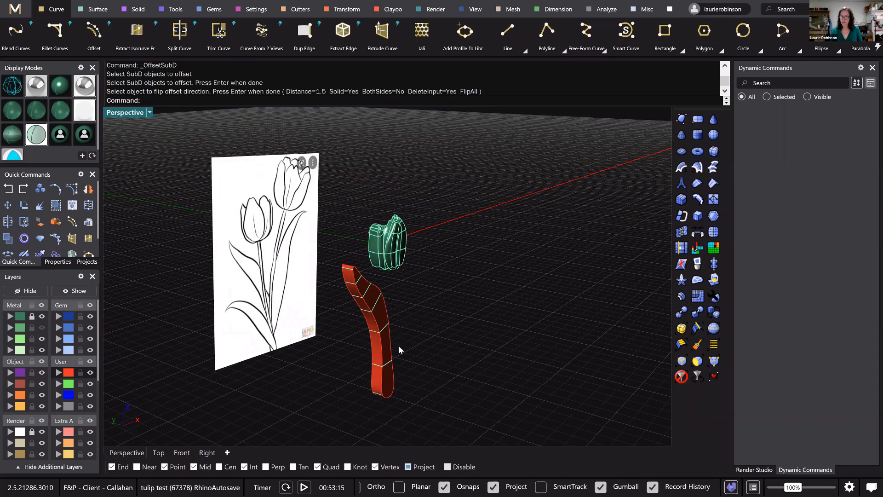
{"action": "mouse_move", "coordinate": [399, 364]}
{"action": "right_mouse_down"}
{"action": "mouse_move", "coordinate": [375, 341]}
{"action": "mouse_move", "coordinate": [388, 371]}
{"action": "mouse_move", "coordinate": [379, 358]}
{"action": "right_mouse_up"}
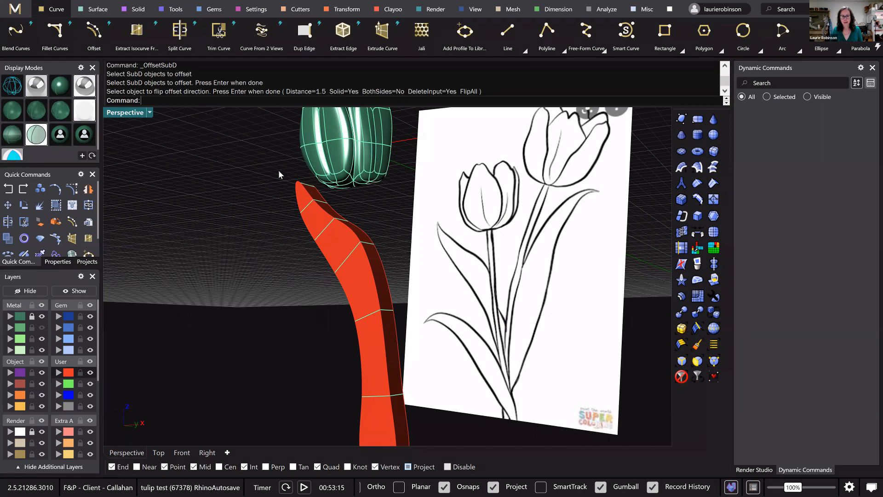
{"action": "scroll", "coordinate": [385, 354], "scroll_direction": "up", "scroll_amount": 1}
{"action": "left_click", "coordinate": [385, 354]}
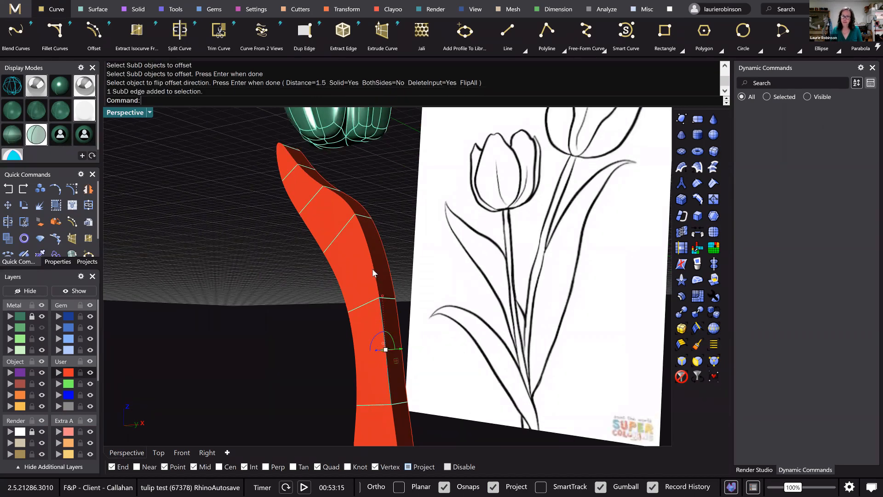
{"action": "double_click", "coordinate": [374, 270], "text": "ctrl+shift"}
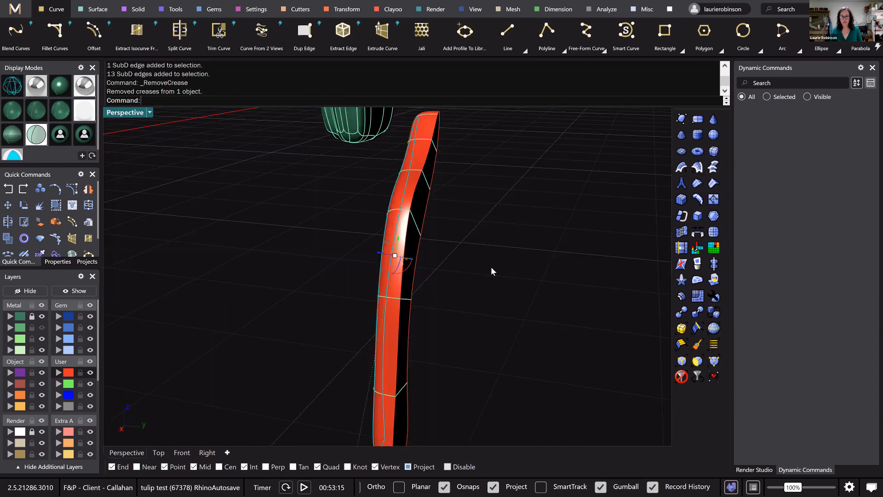
{"action": "left_click", "coordinate": [424, 170], "text": "ctrl+shift"}
{"action": "double_click", "coordinate": [426, 157], "text": "ctrl+shift"}
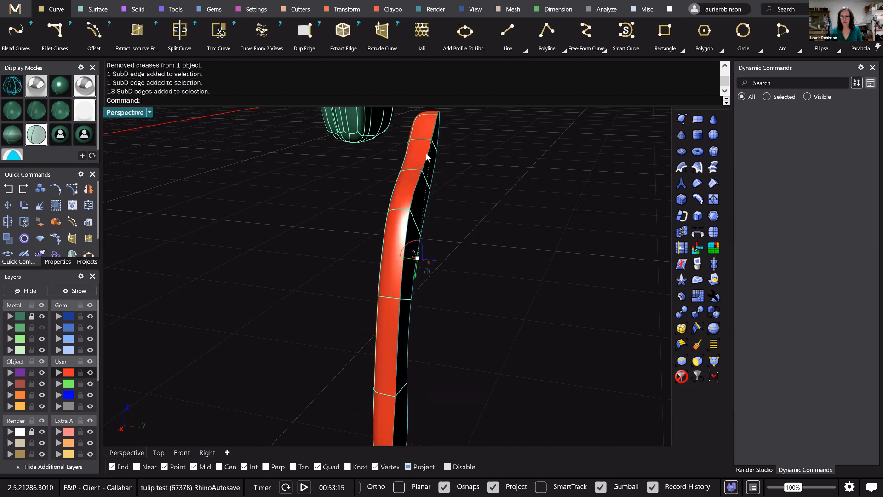
{"action": "left_click", "coordinate": [699, 183]}
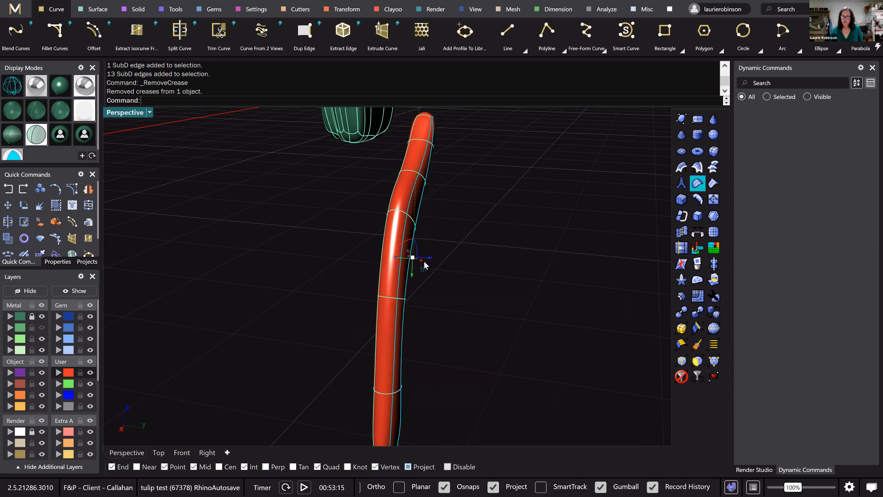
- Insert a lengthwise edge loop along the middle of the leaf and move its centre edges to shape the surface
{"action": "right_click_drag", "start_coordinate": [470, 258], "coordinate": [263, 257]}
{"action": "scroll", "coordinate": [420, 267], "scroll_direction": "down", "scroll_amount": 3}
{"action": "scroll", "coordinate": [367, 265], "scroll_direction": "up", "scroll_amount": 4}
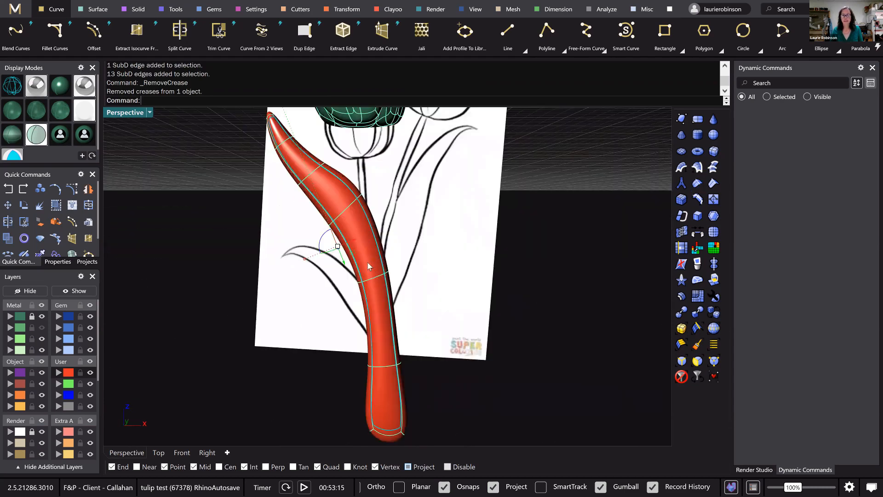
{"action": "right_click_drag", "start_coordinate": [666, 367], "coordinate": [632, 342]}
{"action": "left_click", "coordinate": [386, 286]}
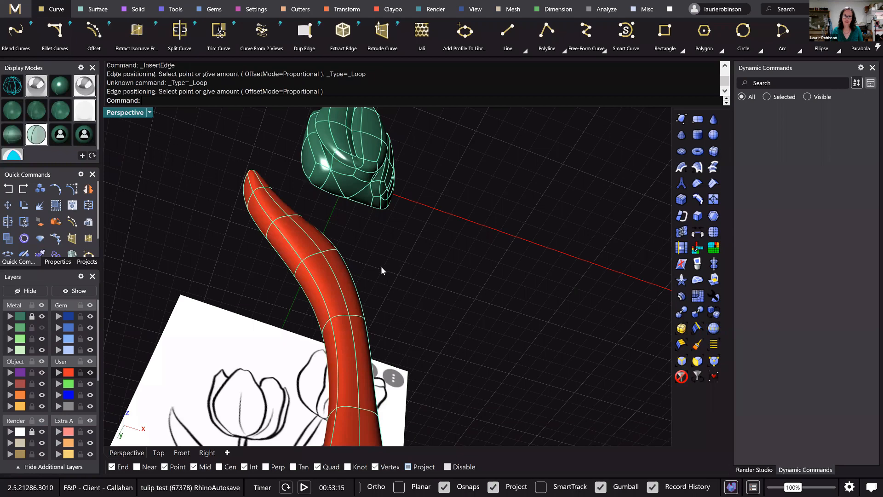
{"action": "right_click_drag", "start_coordinate": [390, 281], "coordinate": [372, 256]}
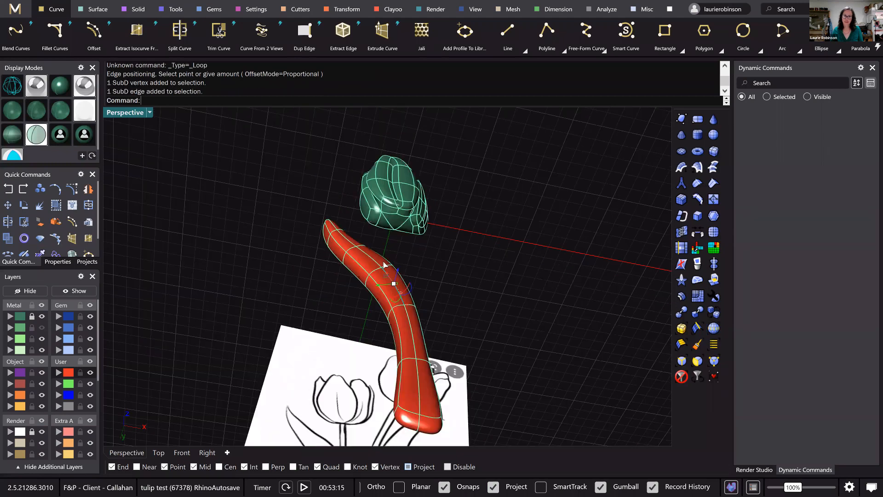
{"action": "left_click", "coordinate": [384, 264]}
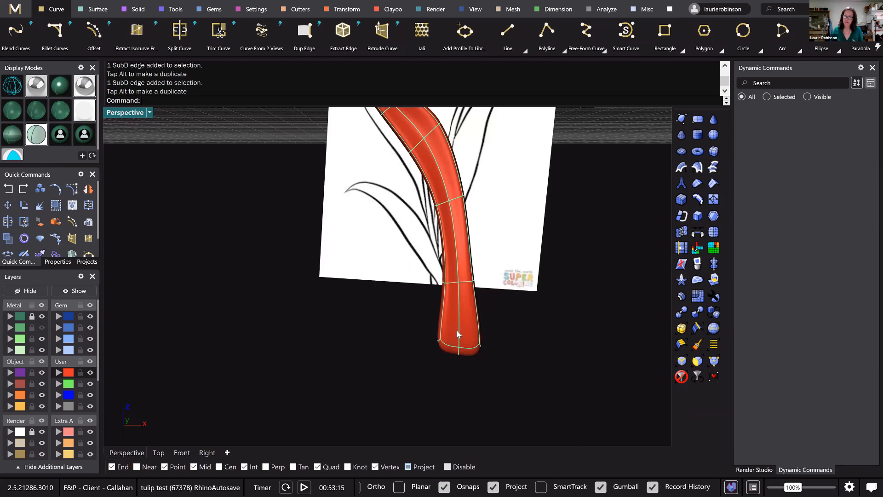
- Insert a cross edge loop around the leaf close to its base to tighten the rounded end
{"action": "left_click", "coordinate": [459, 331], "text": "ctrl+shift"}
{"action": "left_click", "coordinate": [713, 329]}
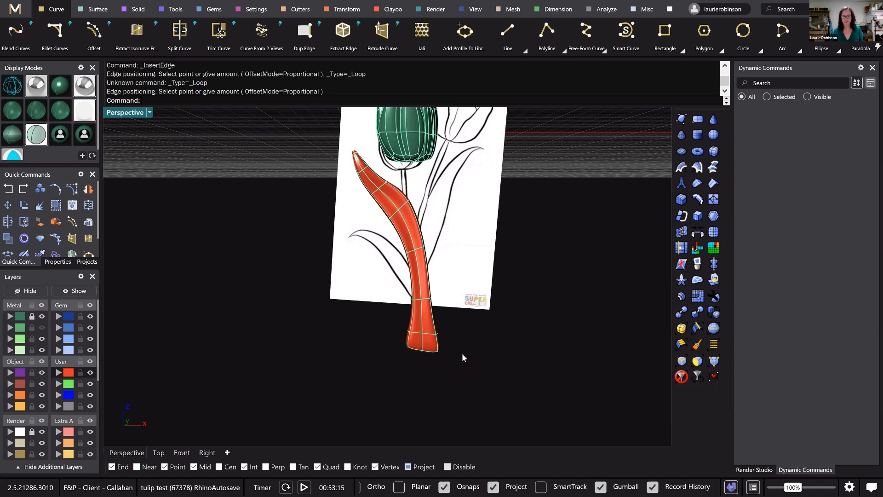
{"action": "right_click_drag", "start_coordinate": [370, 396], "coordinate": [583, 405]}
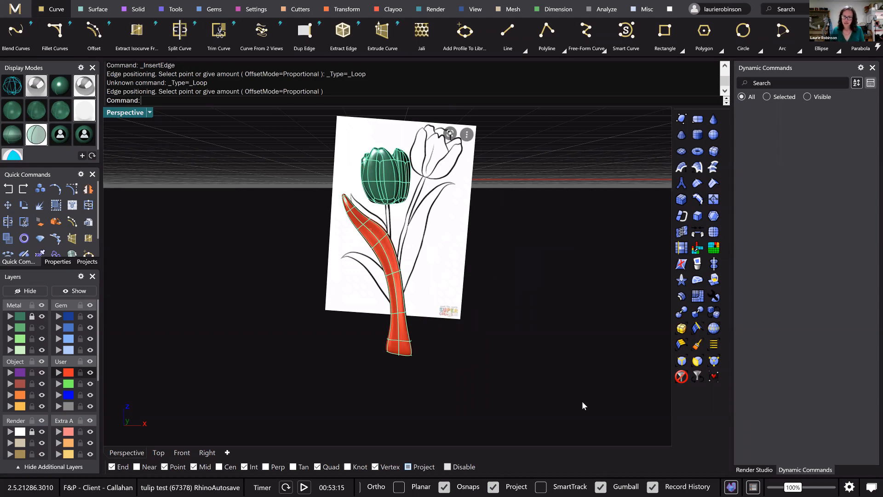
- Mirror a copy of the leaf across a near-vertical plane in the Front view and assign the copy to layer User 02
{"action": "left_click", "coordinate": [389, 260]}
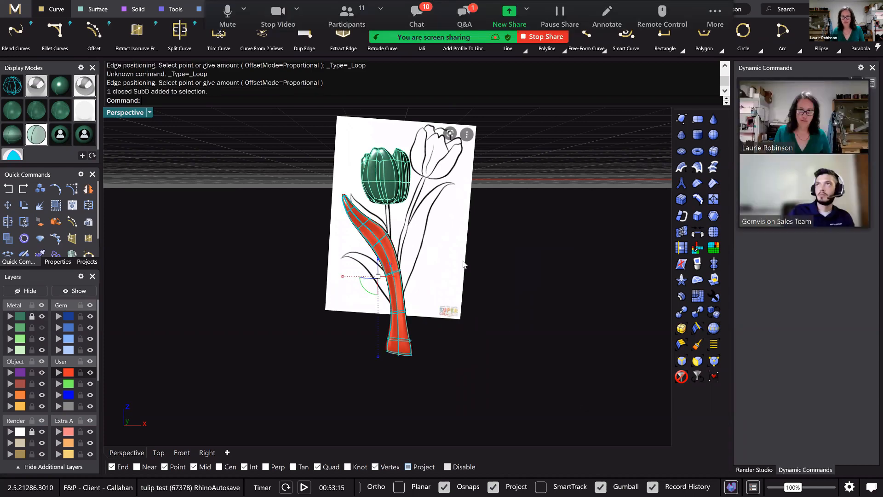
{"action": "type", "text": "Mirror"}
{"action": "key", "text": "Return"}
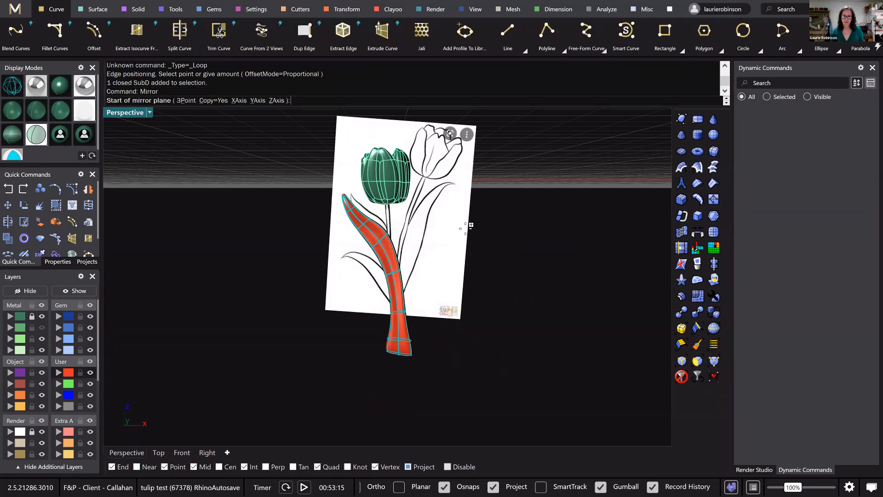
{"action": "left_click", "coordinate": [182, 453]}
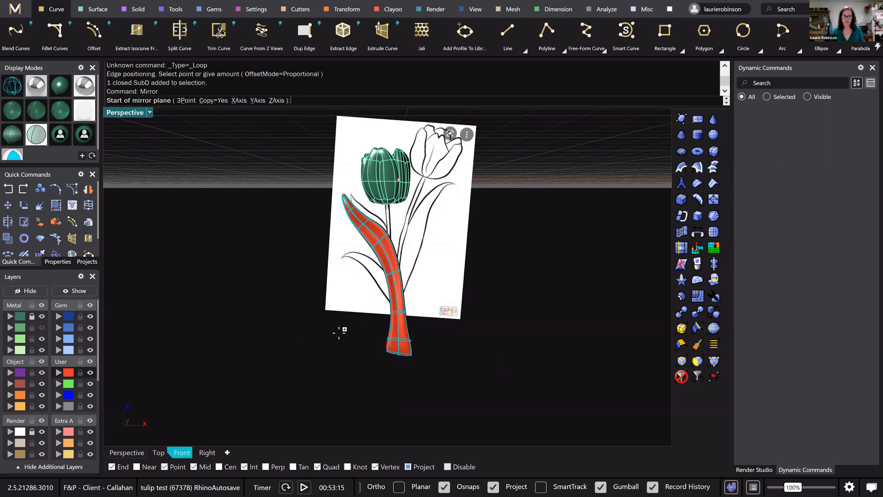
{"action": "scroll", "coordinate": [478, 381], "scroll_direction": "down", "scroll_amount": 2}
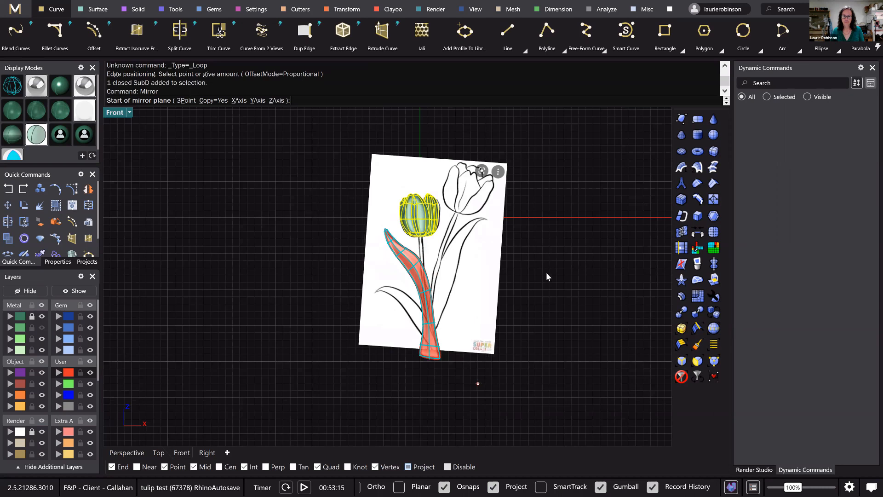
{"action": "left_click", "coordinate": [478, 383]}
{"action": "left_click", "coordinate": [475, 305]}
{"action": "left_click", "coordinate": [540, 284]}
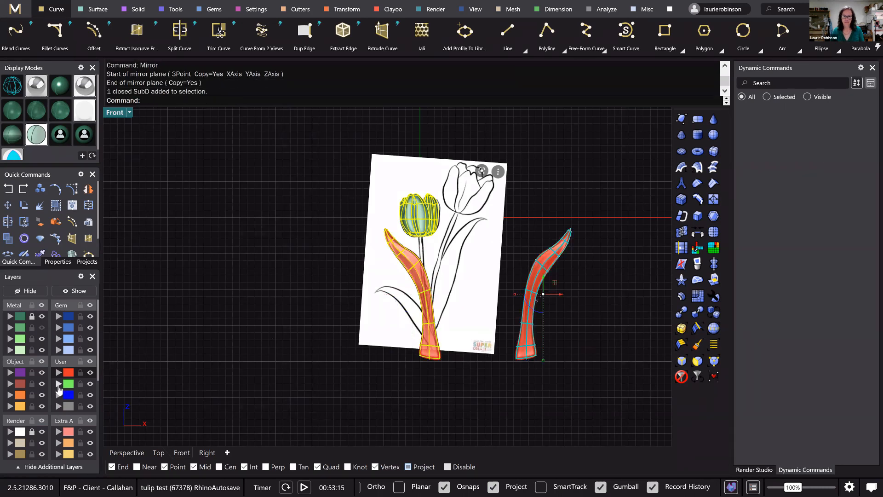
{"action": "left_click", "coordinate": [58, 387]}
- Duplicate the red leaf beside the original, away from the mirrored one, and assign the duplicate to layer User 03
{"action": "left_click", "coordinate": [422, 290]}
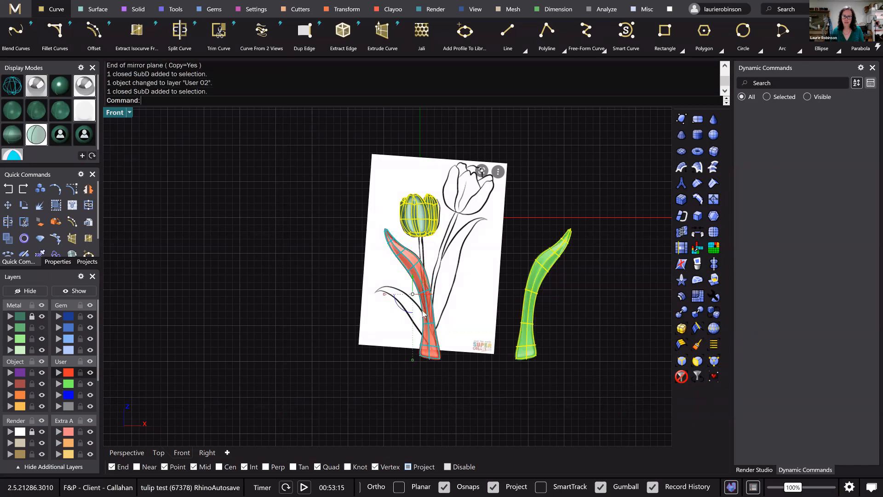
{"action": "scroll", "coordinate": [425, 292], "scroll_direction": "up", "scroll_amount": 1}
{"action": "scroll", "coordinate": [426, 292], "scroll_direction": "up", "scroll_amount": 1}
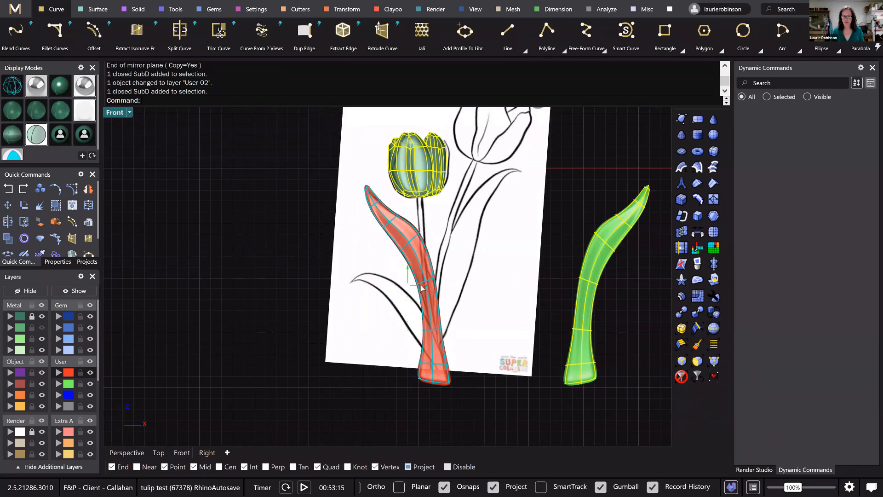
{"action": "left_click_drag", "start_coordinate": [422, 288], "coordinate": [351, 289]}
{"action": "key", "text": "alt"}
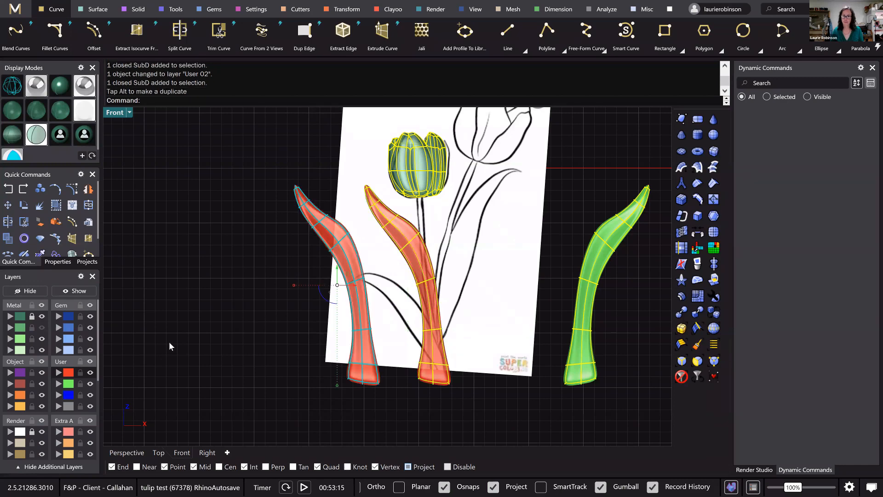
{"action": "left_click", "coordinate": [360, 288]}
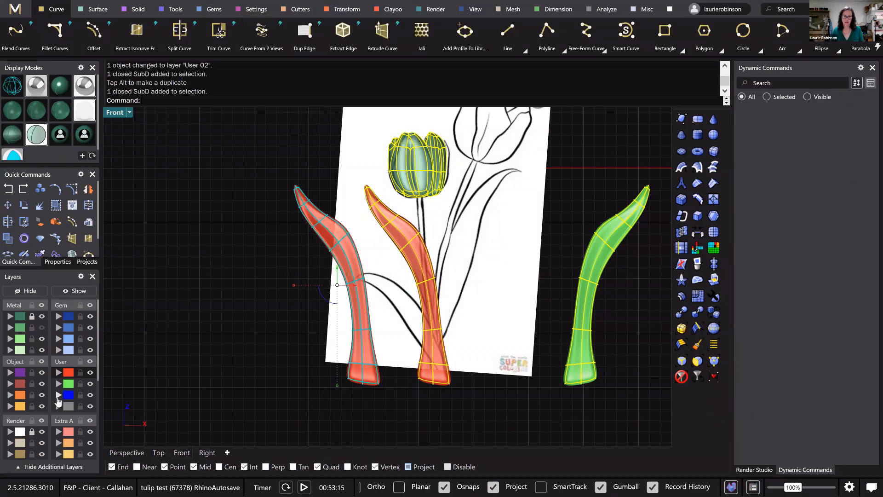
{"action": "left_click", "coordinate": [59, 395]}
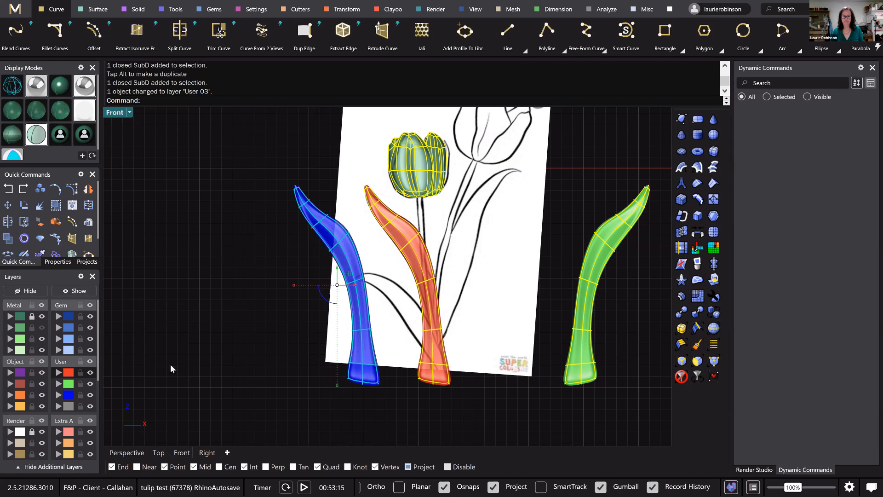
{"action": "scroll", "coordinate": [170, 366], "scroll_direction": "down", "scroll_amount": 3}
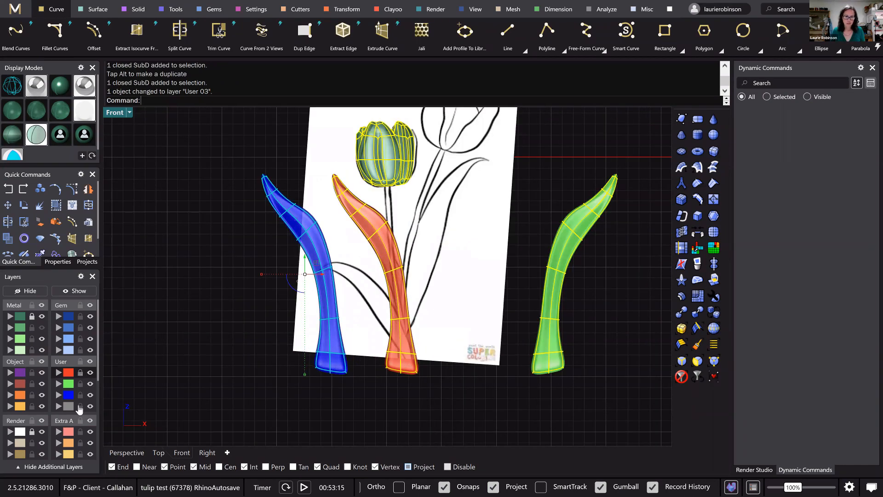
- Lock the layers of the red and blue leaves and move the green mirrored leaf over the sketch's curved leaf
{"action": "left_click", "coordinate": [80, 373]}
{"action": "left_click", "coordinate": [80, 395]}
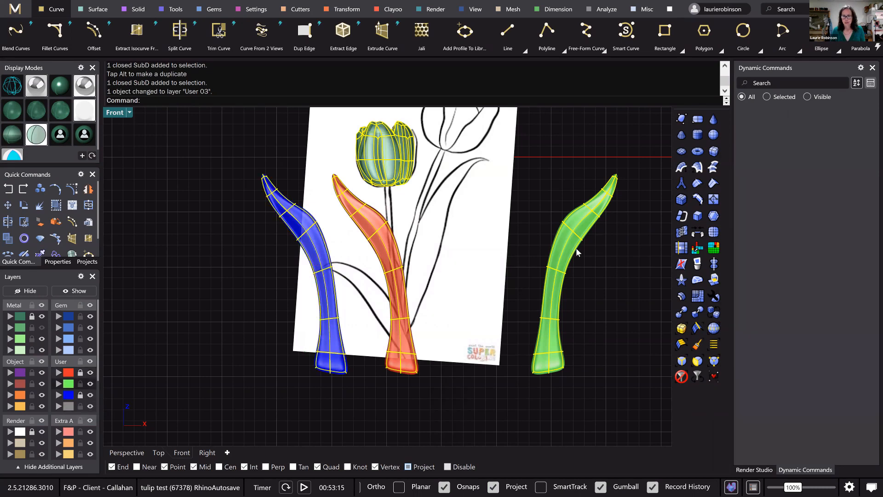
{"action": "left_click", "coordinate": [579, 260]}
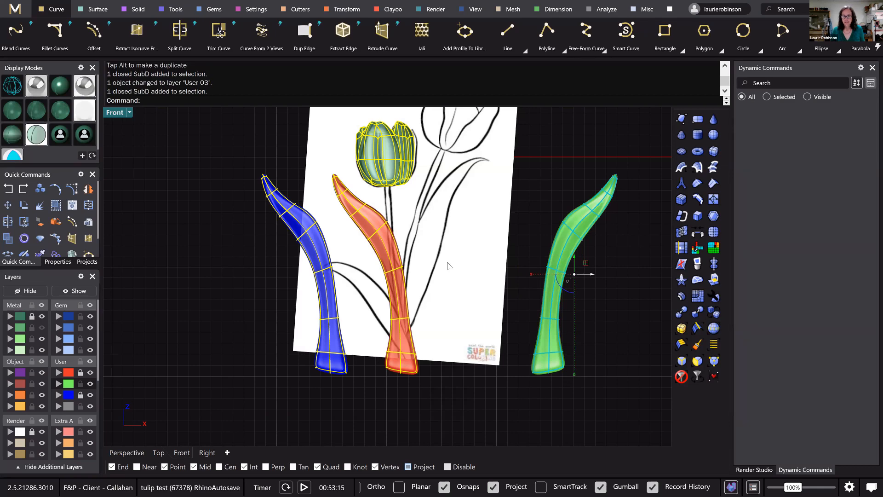
{"action": "left_click_drag", "start_coordinate": [587, 274], "coordinate": [449, 266]}
{"action": "scroll", "coordinate": [465, 260], "scroll_direction": "up", "scroll_amount": 4}
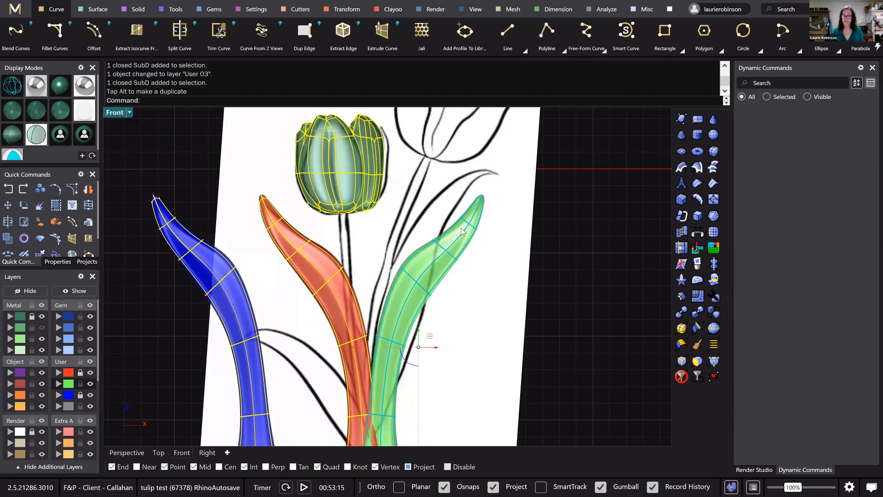
{"action": "right_click_drag", "start_coordinate": [503, 229], "coordinate": [503, 219]}
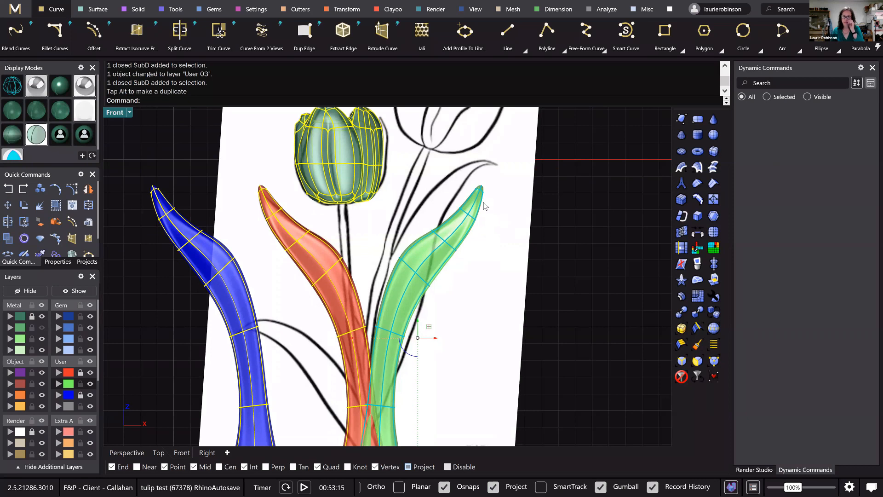
- Move the green leaf's tip section up towards the sketched leaf tip and adjust the cross edge loop below it
{"action": "left_click_drag", "start_coordinate": [449, 173], "coordinate": [501, 230]}
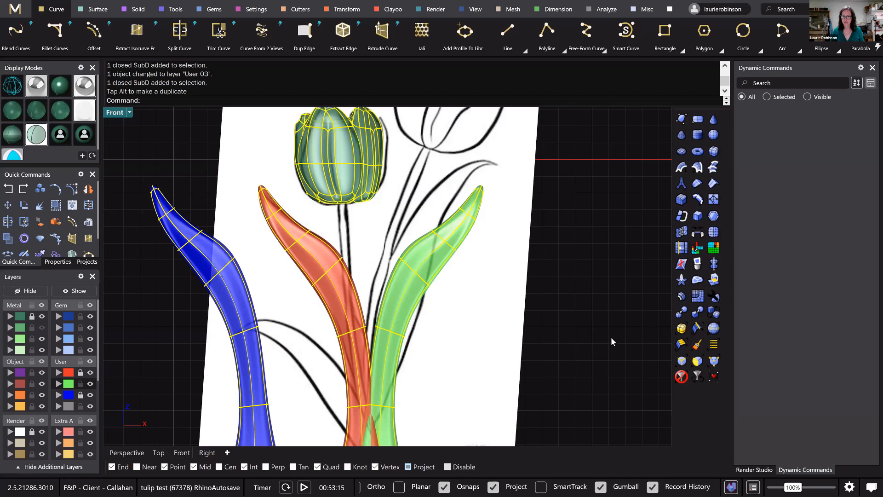
{"action": "left_click_drag", "start_coordinate": [459, 171], "coordinate": [503, 216]}
{"action": "key", "text": "Escape"}
{"action": "mouse_move", "coordinate": [454, 168]}
{"action": "left_mouse_down"}
{"action": "mouse_move", "coordinate": [511, 222]}
{"action": "mouse_move", "coordinate": [470, 191]}
{"action": "mouse_move", "coordinate": [469, 162]}
{"action": "left_mouse_up"}
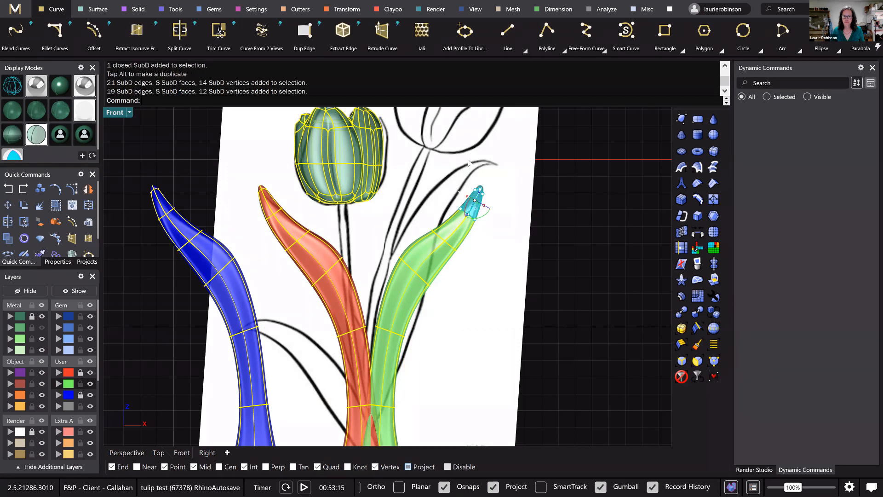
{"action": "left_click_drag", "start_coordinate": [474, 200], "coordinate": [419, 264]}
{"action": "left_click_drag", "start_coordinate": [447, 224], "coordinate": [428, 207]}
{"action": "left_click", "coordinate": [495, 218]}
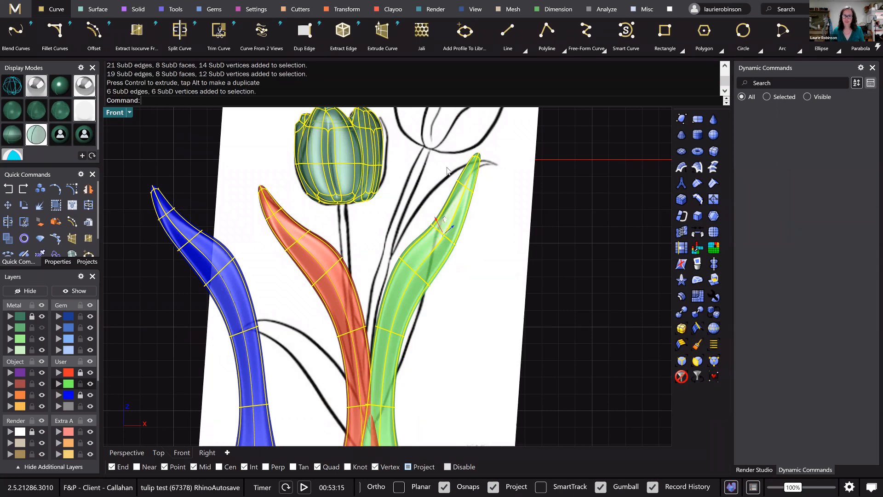
- Move the end of the green leaf onto the sketched leaf tip and shift the section behind it to follow the curve
{"action": "right_click_drag", "start_coordinate": [484, 170], "coordinate": [472, 193]}
{"action": "left_click_drag", "start_coordinate": [452, 162], "coordinate": [476, 226]}
{"action": "left_click", "coordinate": [424, 175]}
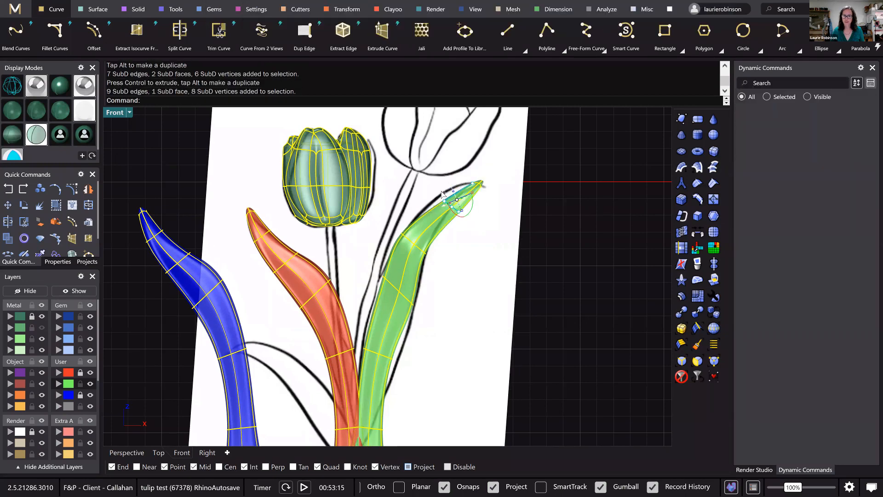
{"action": "left_click", "coordinate": [444, 263]}
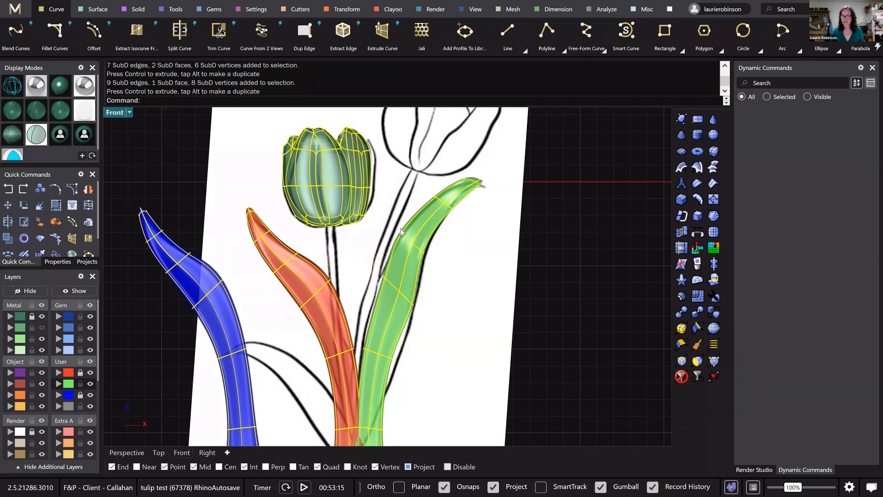
- Scale two cross edge loops in the middle of the green leaf to widen it towards the sketch outline
{"action": "scroll", "coordinate": [401, 228], "scroll_direction": "down", "scroll_amount": 2}
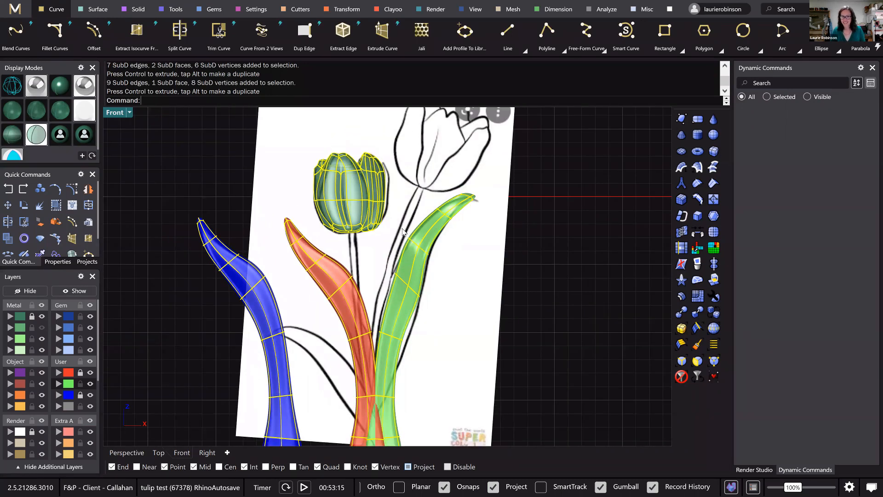
{"action": "left_click_drag", "start_coordinate": [389, 262], "coordinate": [427, 312]}
{"action": "scroll", "coordinate": [400, 285], "scroll_direction": "up", "scroll_amount": 3}
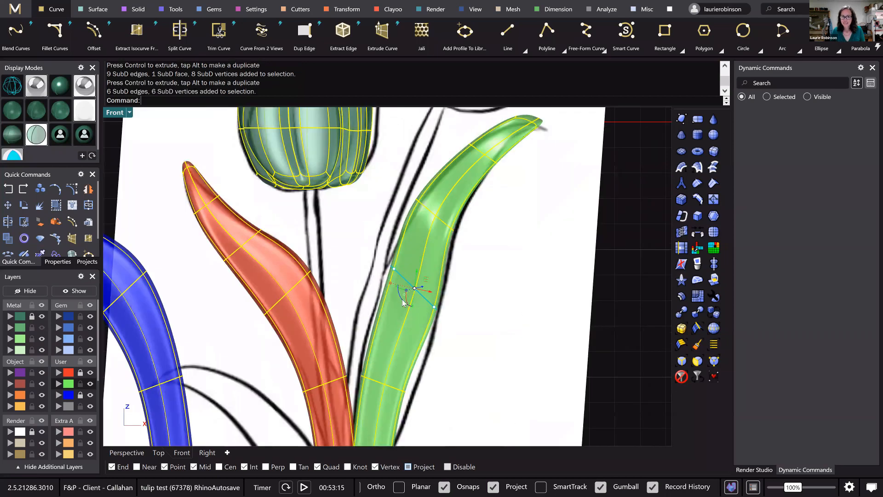
{"action": "left_click_drag", "start_coordinate": [391, 284], "coordinate": [377, 278]}
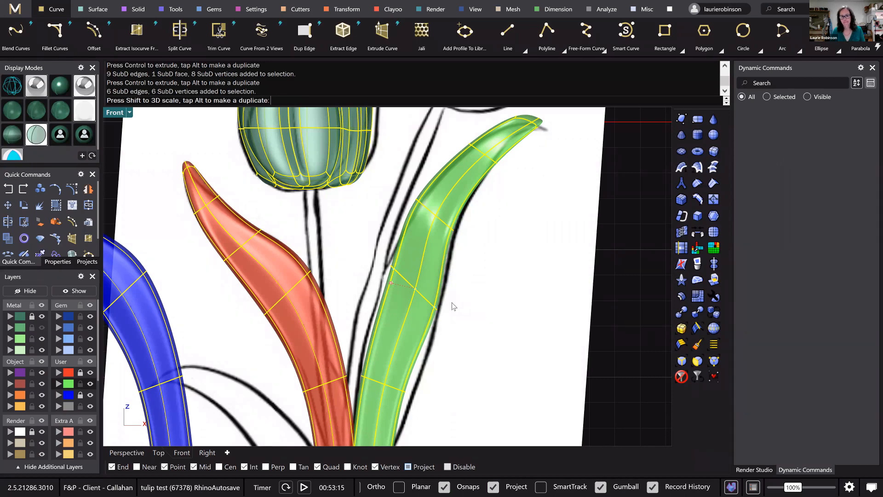
{"action": "scroll", "coordinate": [363, 289], "scroll_direction": "down", "scroll_amount": 3}
{"action": "scroll", "coordinate": [375, 285], "scroll_direction": "up", "scroll_amount": 3}
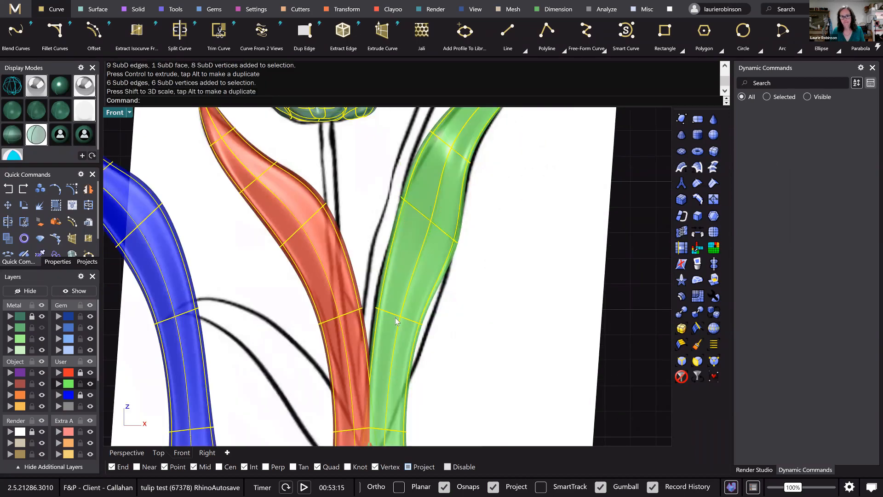
{"action": "double_click", "coordinate": [380, 313]}
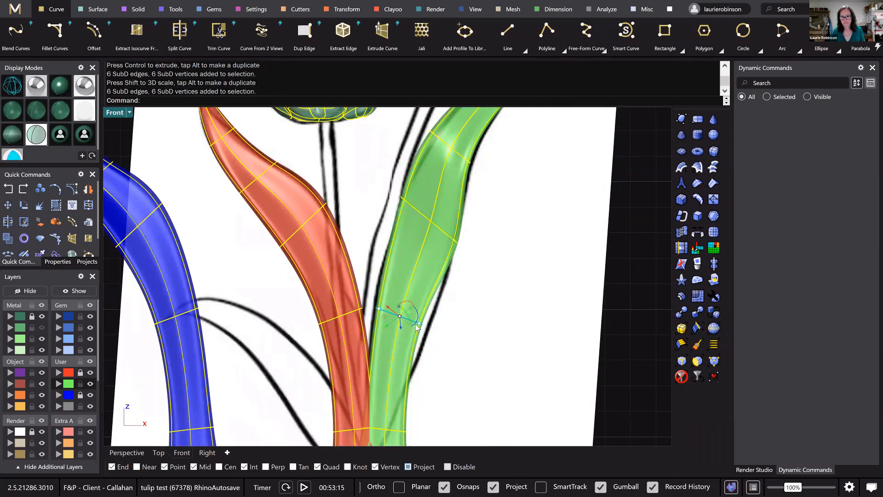
{"action": "scroll", "coordinate": [416, 334], "scroll_direction": "up", "scroll_amount": 3}
{"action": "left_click_drag", "start_coordinate": [408, 337], "coordinate": [409, 341]}
{"action": "scroll", "coordinate": [497, 317], "scroll_direction": "down", "scroll_amount": 3}
{"action": "scroll", "coordinate": [483, 256], "scroll_direction": "down", "scroll_amount": 3}
- Insert a cross edge loop near the green leaf's tip and move the tip to follow the sketch's downward curl
{"action": "scroll", "coordinate": [479, 246], "scroll_direction": "up", "scroll_amount": 4}
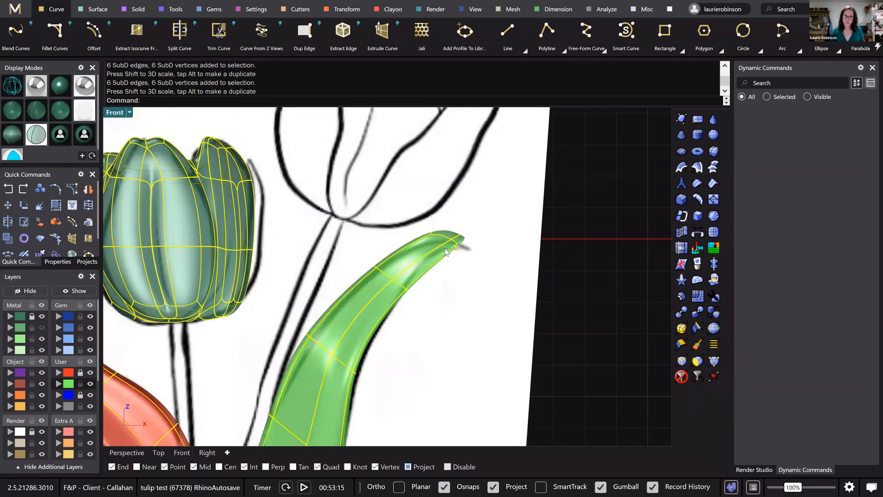
{"action": "left_click", "coordinate": [442, 264]}
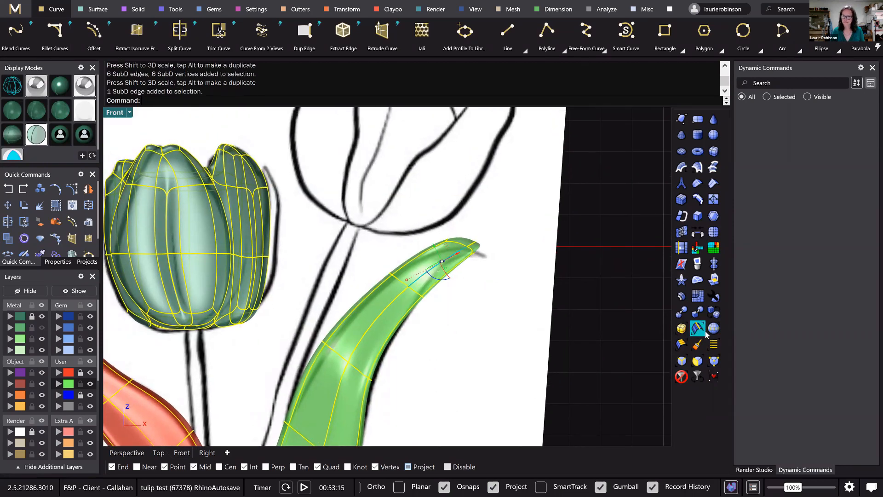
{"action": "left_click", "coordinate": [698, 199]}
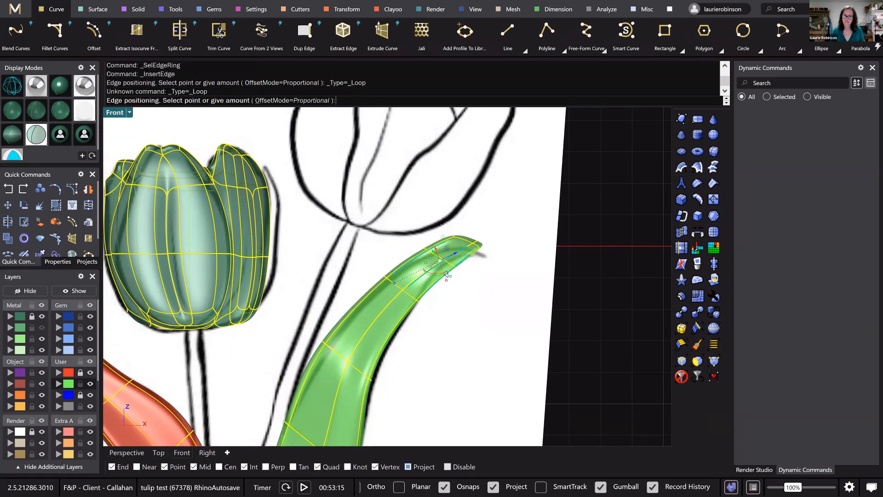
{"action": "left_click", "coordinate": [432, 264]}
{"action": "left_click_drag", "start_coordinate": [440, 220], "coordinate": [491, 260], "text": "ctrl+shift"}
{"action": "left_click_drag", "start_coordinate": [470, 225], "coordinate": [480, 240]}
{"action": "left_click", "coordinate": [416, 251]}
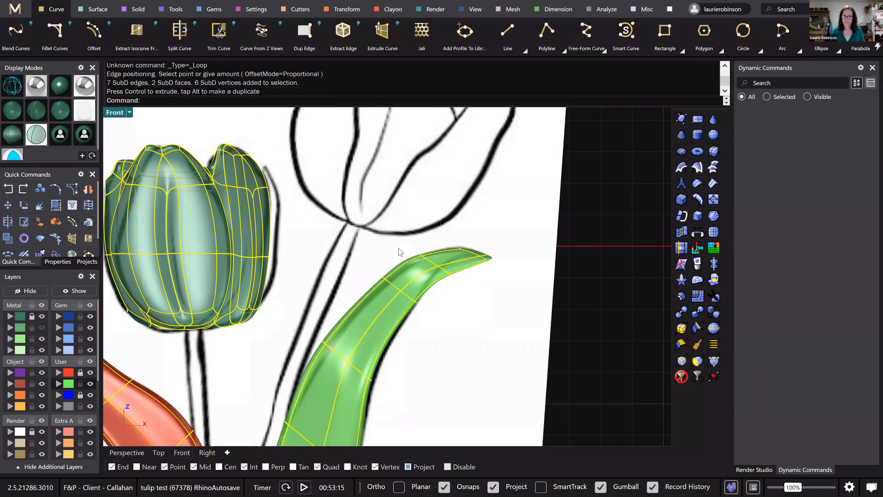
- Move the upper side edge near the green leaf's tip outward to fit the sketched curve
{"action": "scroll", "coordinate": [401, 264], "scroll_direction": "up", "scroll_amount": 4}
{"action": "left_click", "coordinate": [401, 264], "text": "ctrl+shift"}
{"action": "left_click_drag", "start_coordinate": [399, 254], "coordinate": [397, 246]}
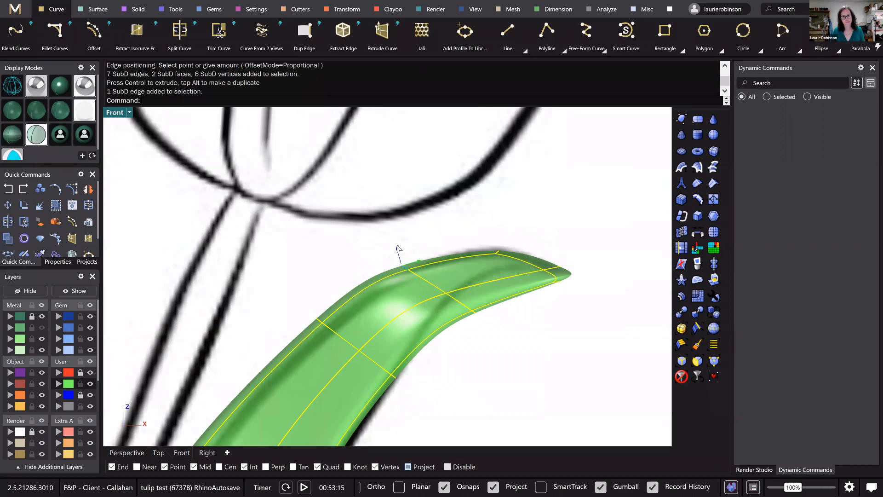
{"action": "left_click_drag", "start_coordinate": [399, 248], "coordinate": [398, 251]}
{"action": "scroll", "coordinate": [506, 292], "scroll_direction": "down", "scroll_amount": 2}
{"action": "scroll", "coordinate": [513, 274], "scroll_direction": "up", "scroll_amount": 8}
- Try moving the lower side edge near the green leaf's tip, and undo the move
{"action": "left_click", "coordinate": [502, 283]}
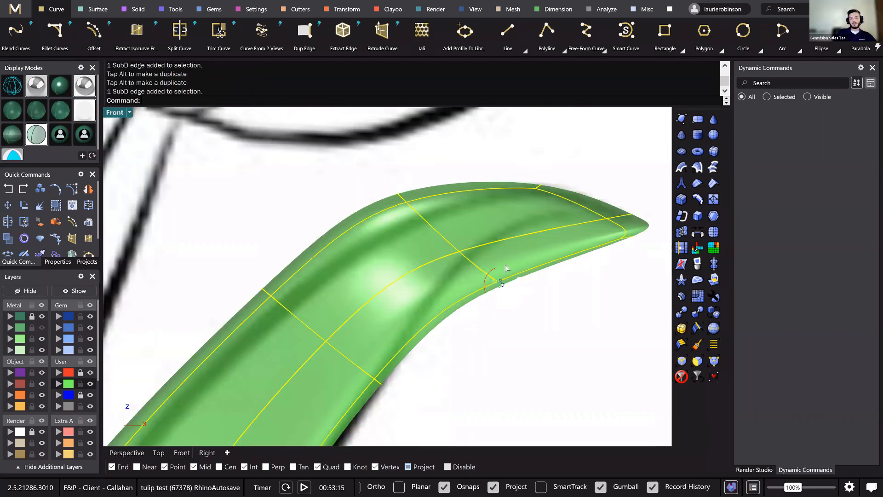
{"action": "scroll", "coordinate": [506, 269], "scroll_direction": "down", "scroll_amount": 2}
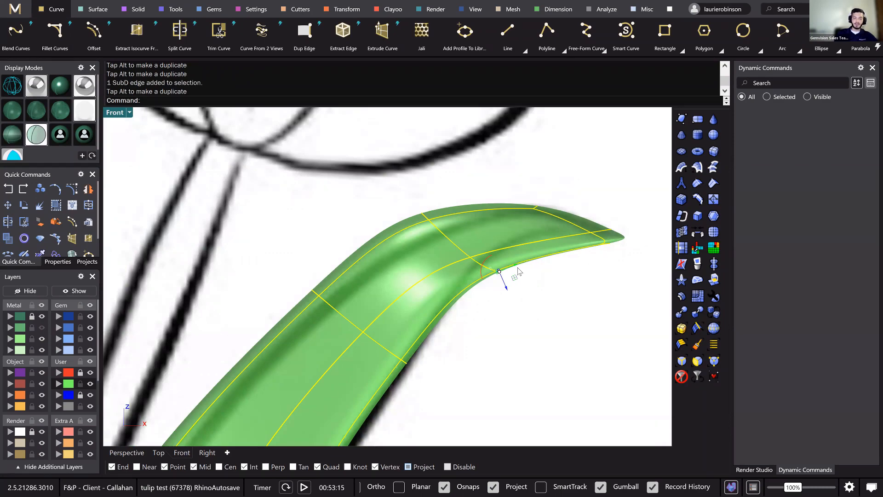
{"action": "key", "text": "ctrl+z"}
{"action": "scroll", "coordinate": [524, 294], "scroll_direction": "down", "scroll_amount": 3}
{"action": "scroll", "coordinate": [525, 281], "scroll_direction": "down", "scroll_amount": 5}
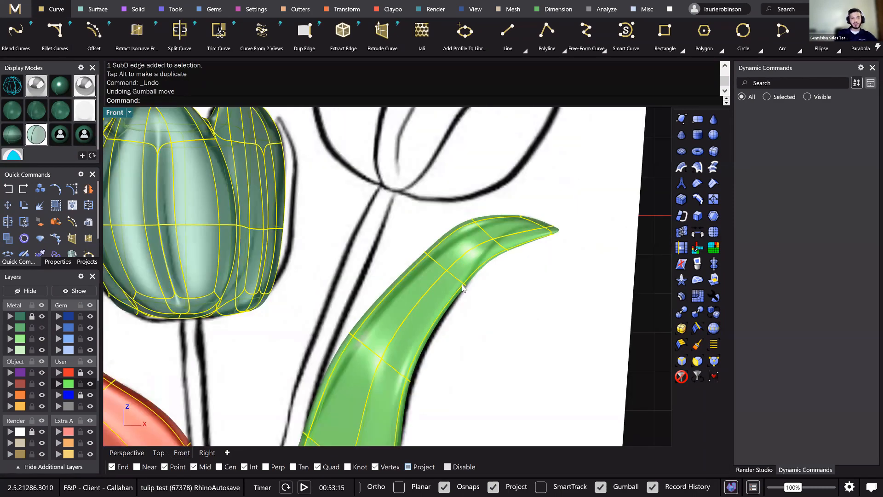
- Move an edge and a vertex on the green leaf's outer side outward to match the sketch outline
{"action": "scroll", "coordinate": [419, 362], "scroll_direction": "up", "scroll_amount": 4}
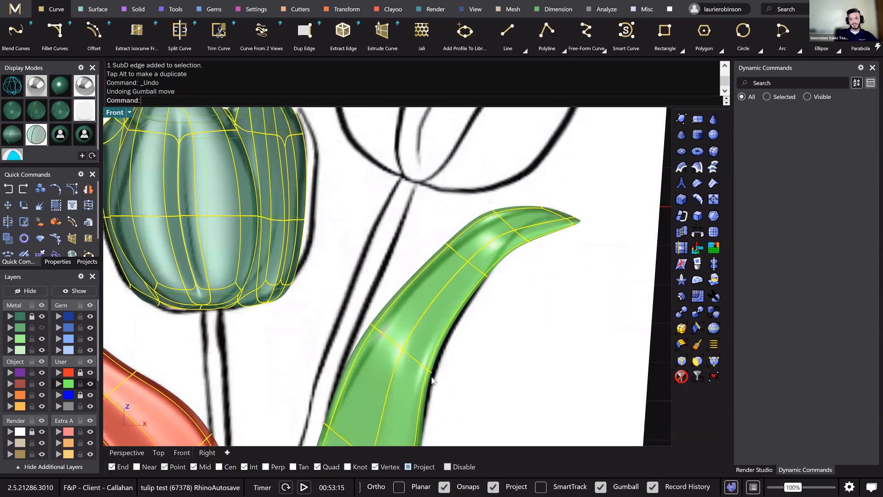
{"action": "left_click", "coordinate": [433, 375]}
{"action": "left_click_drag", "start_coordinate": [446, 375], "coordinate": [450, 379]}
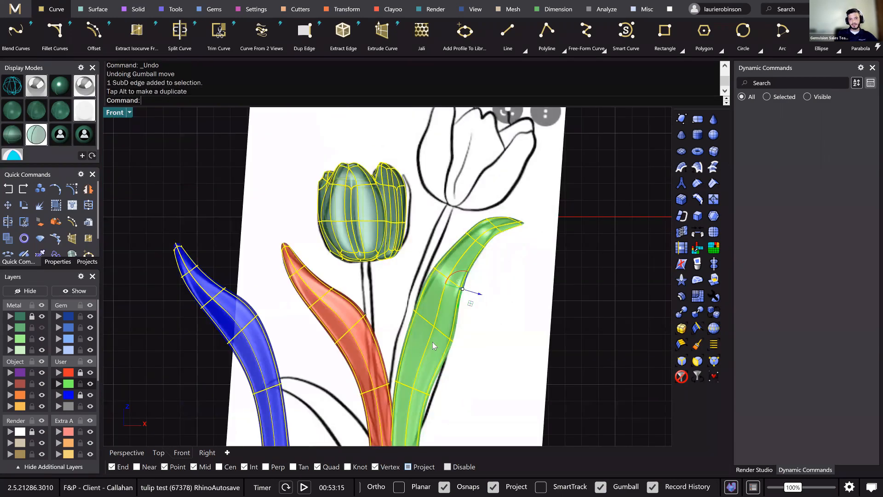
{"action": "scroll", "coordinate": [428, 368], "scroll_direction": "down", "scroll_amount": 4}
{"action": "scroll", "coordinate": [431, 387], "scroll_direction": "up", "scroll_amount": 4}
{"action": "left_click", "coordinate": [428, 384]}
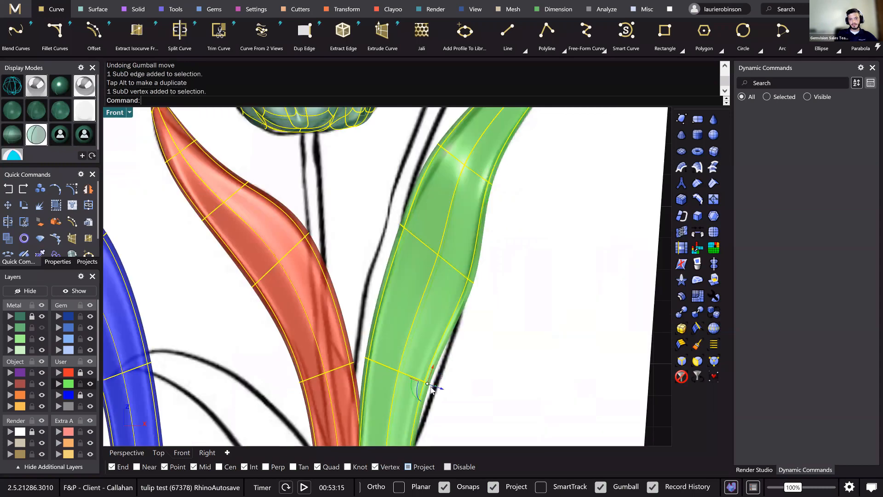
{"action": "left_click_drag", "start_coordinate": [445, 393], "coordinate": [483, 333]}
- Examine the green leaf's fit against the sketch and the depth of all three leaves in the Perspective view
{"action": "scroll", "coordinate": [465, 363], "scroll_direction": "down", "scroll_amount": 3}
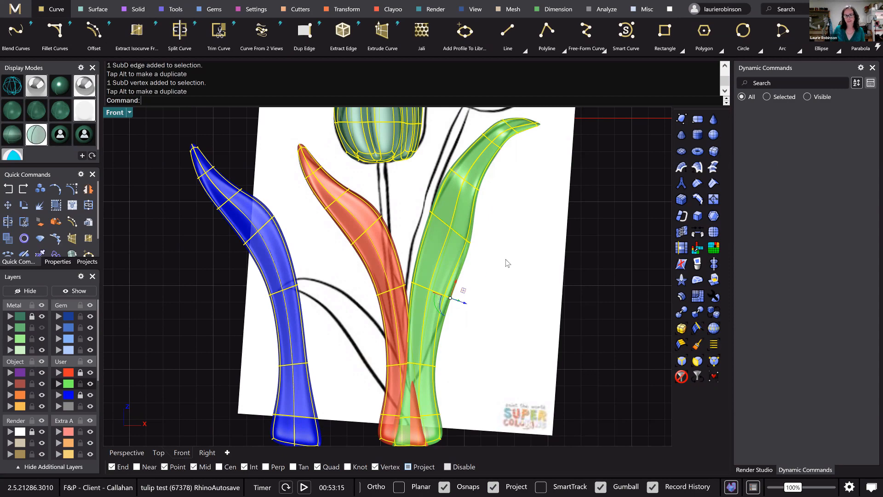
{"action": "scroll", "coordinate": [531, 268], "scroll_direction": "down", "scroll_amount": 1}
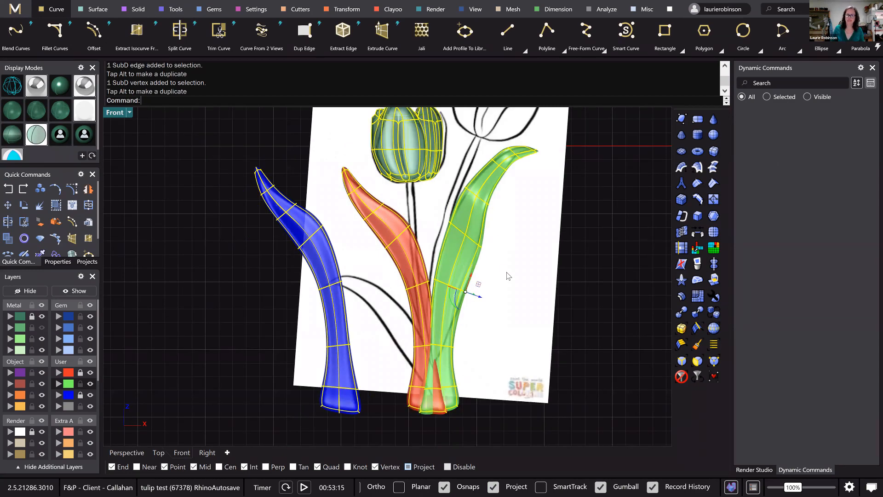
{"action": "scroll", "coordinate": [420, 359], "scroll_direction": "up", "scroll_amount": 1}
{"action": "left_click", "coordinate": [126, 457]}
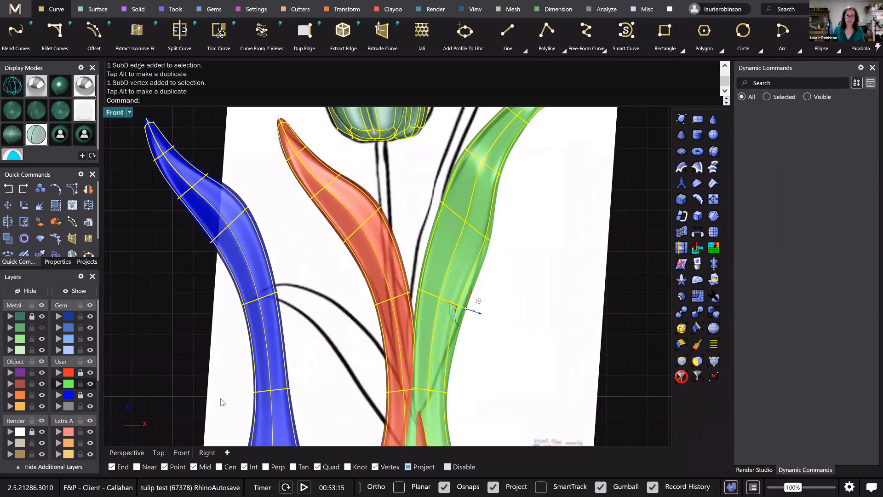
{"action": "right_click_drag", "start_coordinate": [317, 304], "coordinate": [281, 294]}
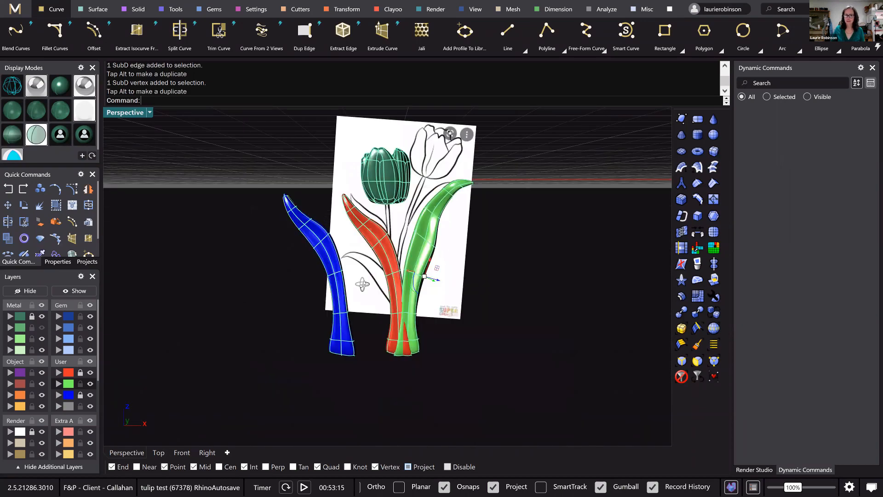
{"action": "right_click_drag", "start_coordinate": [357, 278], "coordinate": [360, 282]}
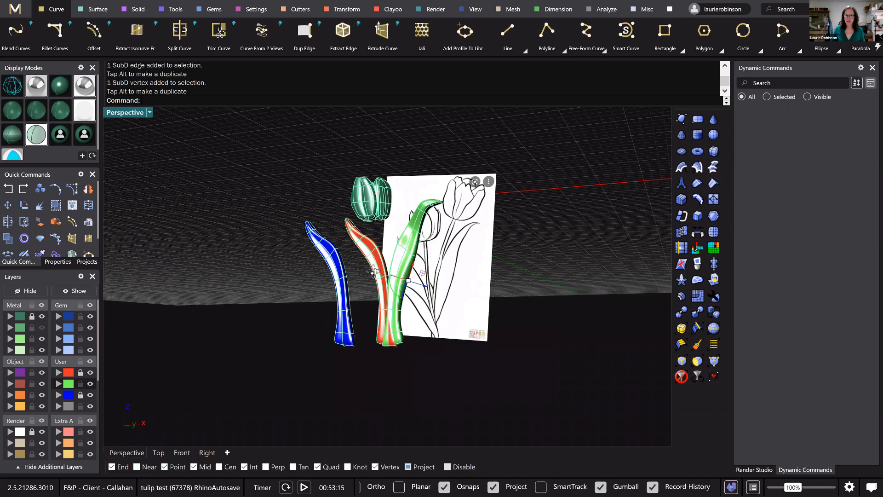
{"action": "right_click_drag", "start_coordinate": [345, 252], "coordinate": [301, 206]}
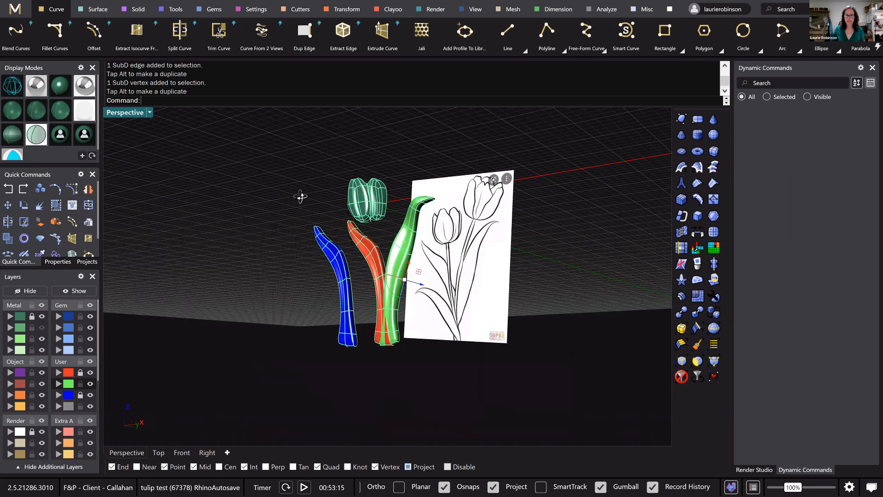
{"action": "right_click_drag", "start_coordinate": [366, 349], "coordinate": [366, 341]}
{"action": "scroll", "coordinate": [366, 342], "scroll_direction": "up", "scroll_amount": 5}
{"action": "left_click", "coordinate": [365, 340], "text": "ctrl+shift"}
{"action": "left_click", "coordinate": [362, 296], "text": "ctrl+shift"}
{"action": "right_click_drag", "start_coordinate": [362, 289], "coordinate": [375, 317]}
{"action": "left_click", "coordinate": [345, 265], "text": "ctrl+shift"}
{"action": "left_click", "coordinate": [368, 343], "text": "ctrl+shift"}
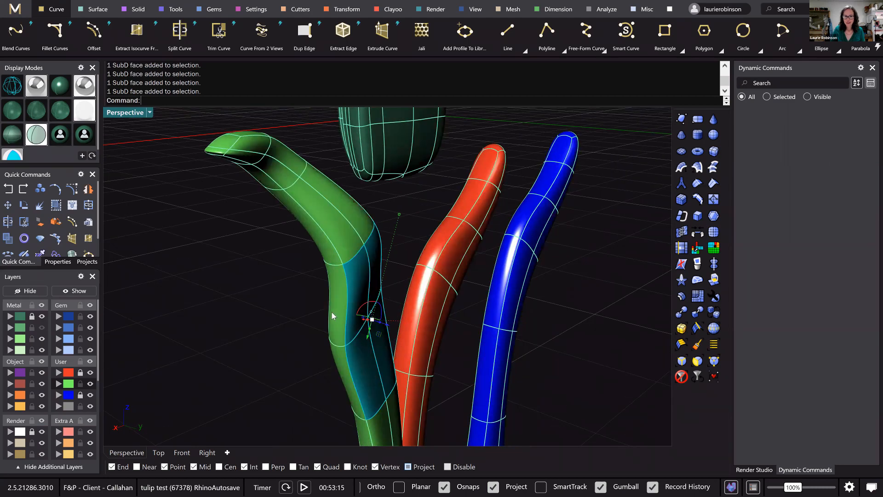
{"action": "scroll", "coordinate": [336, 311], "scroll_direction": "up", "scroll_amount": 5}
{"action": "key", "text": "Escape"}
{"action": "scroll", "coordinate": [389, 348], "scroll_direction": "down", "scroll_amount": 5}
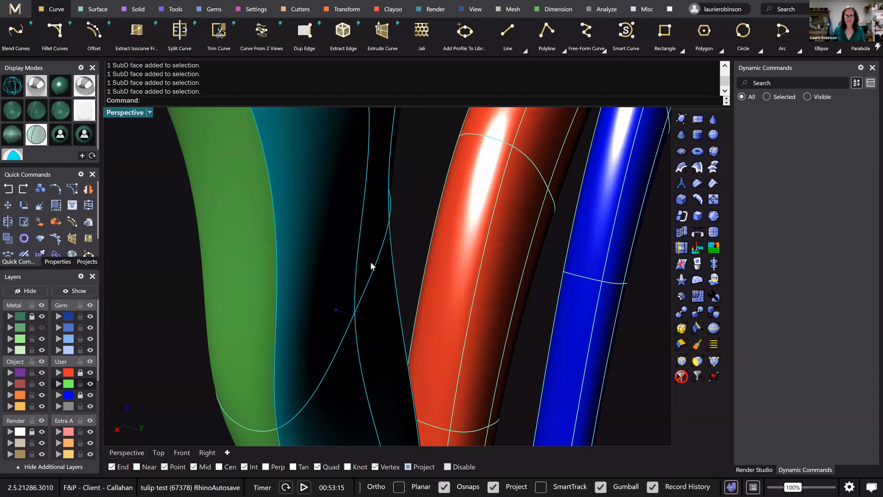
- Examine the green leaf's twist and the inner faces below its curled tip from several sides in the Perspective view
{"action": "right_click_drag", "start_coordinate": [370, 264], "coordinate": [378, 219]}
{"action": "right_click_drag", "start_coordinate": [260, 169], "coordinate": [255, 169]}
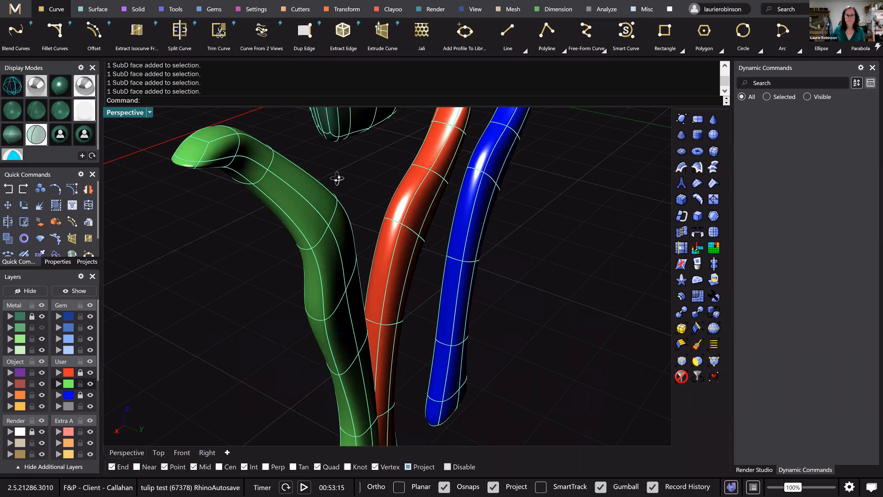
{"action": "scroll", "coordinate": [355, 236], "scroll_direction": "up", "scroll_amount": 3}
{"action": "scroll", "coordinate": [355, 234], "scroll_direction": "up", "scroll_amount": 5}
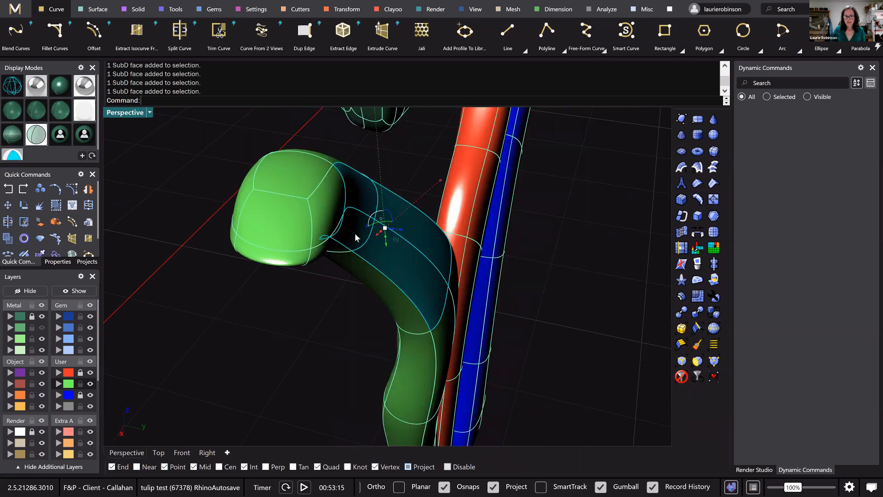
{"action": "scroll", "coordinate": [354, 232], "scroll_direction": "up", "scroll_amount": 3}
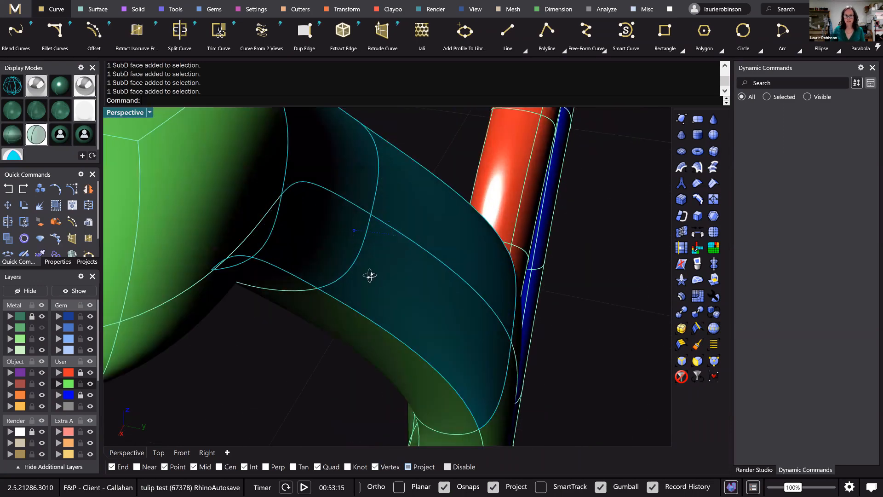
{"action": "scroll", "coordinate": [373, 289], "scroll_direction": "down", "scroll_amount": 6}
{"action": "right_click_drag", "start_coordinate": [373, 289], "coordinate": [337, 291]}
{"action": "right_click_drag", "start_coordinate": [467, 273], "coordinate": [454, 270]}
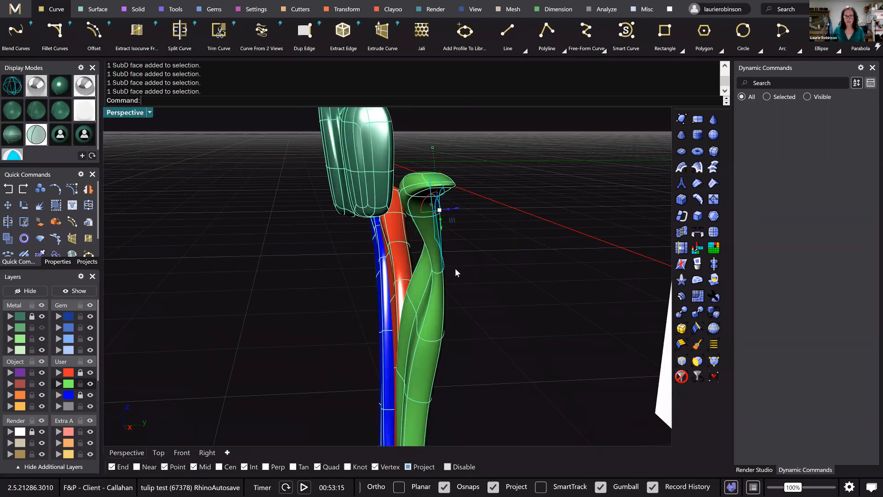
{"action": "key", "text": "Home"}
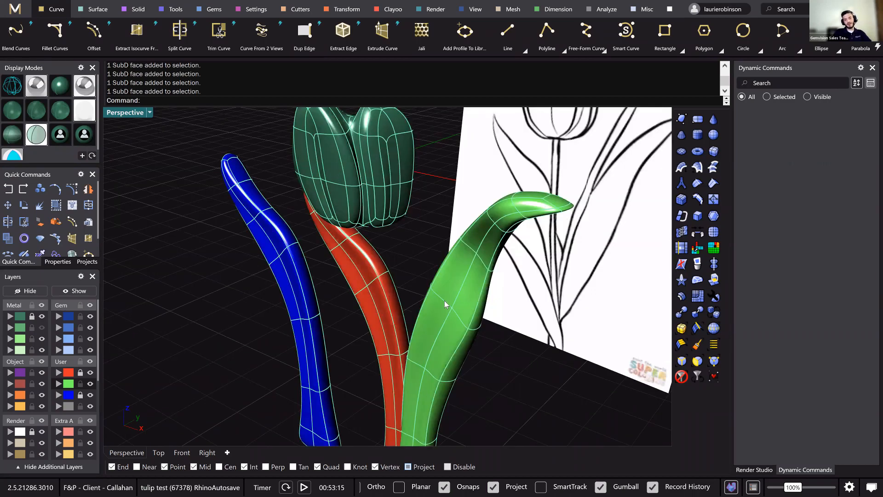
{"action": "left_click", "coordinate": [435, 294], "text": "ctrl+shift"}
{"action": "right_click_drag", "start_coordinate": [435, 294], "coordinate": [399, 289]}
{"action": "scroll", "coordinate": [385, 280], "scroll_direction": "up", "scroll_amount": 3}
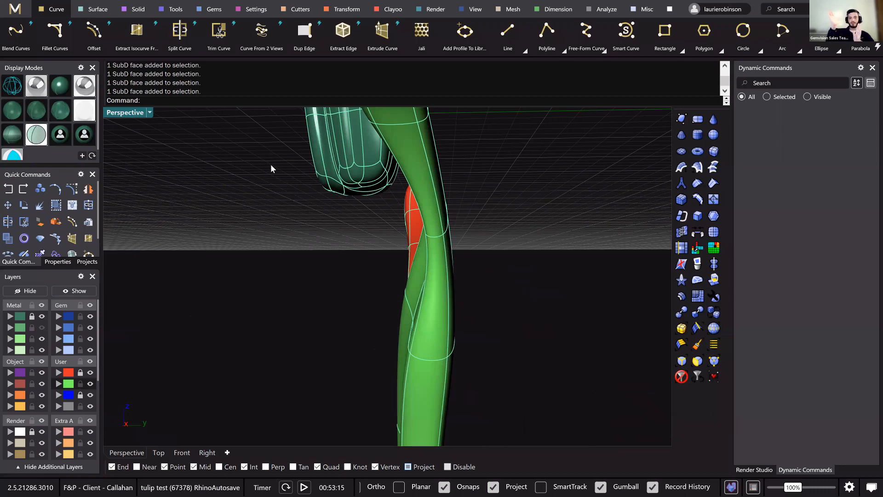
{"action": "key", "text": "Home"}
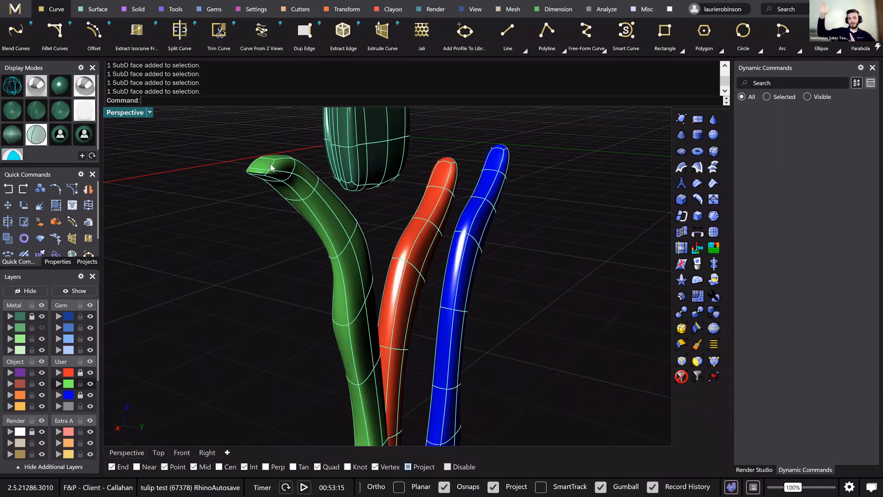
{"action": "scroll", "coordinate": [278, 152], "scroll_direction": "up", "scroll_amount": 5}
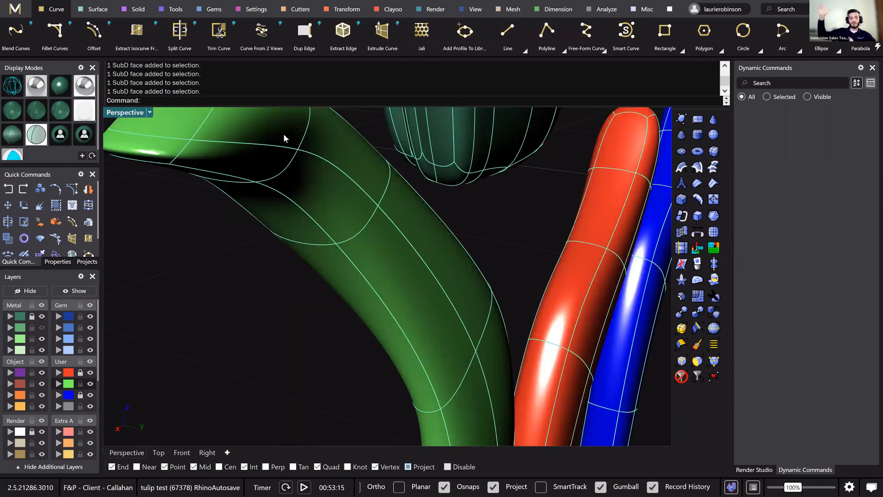
- Adjust the group of inner faces below the green leaf's curled tip slightly to smooth the bend
{"action": "left_click", "coordinate": [338, 160], "text": "ctrl+shift"}
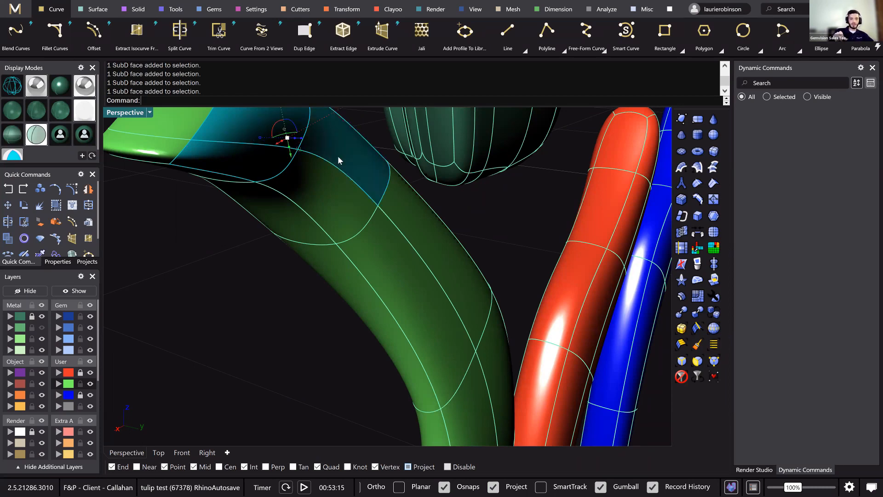
{"action": "left_click", "coordinate": [265, 153], "text": "ctrl+shift"}
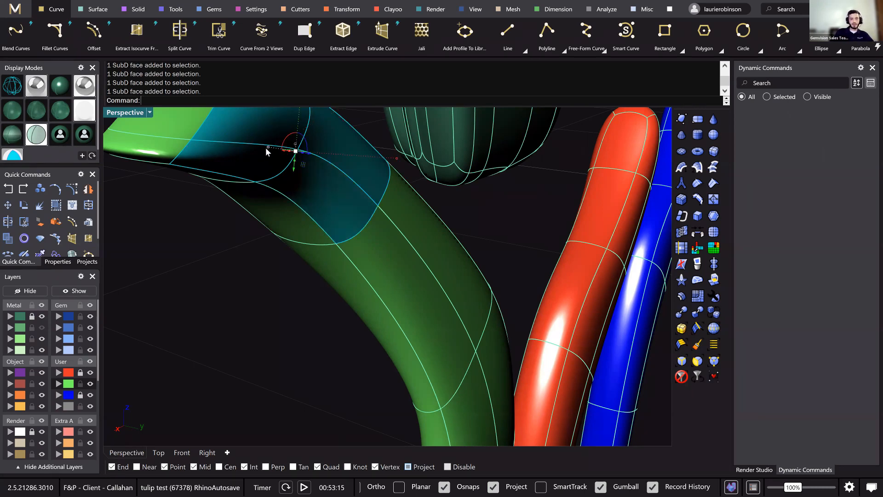
{"action": "left_click_drag", "start_coordinate": [269, 148], "coordinate": [268, 148]}
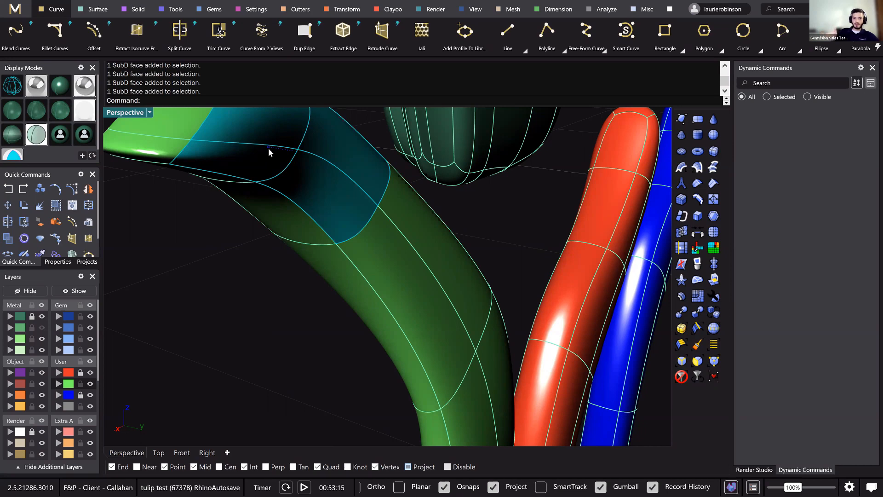
{"action": "left_click_drag", "start_coordinate": [268, 148], "coordinate": [269, 148]}
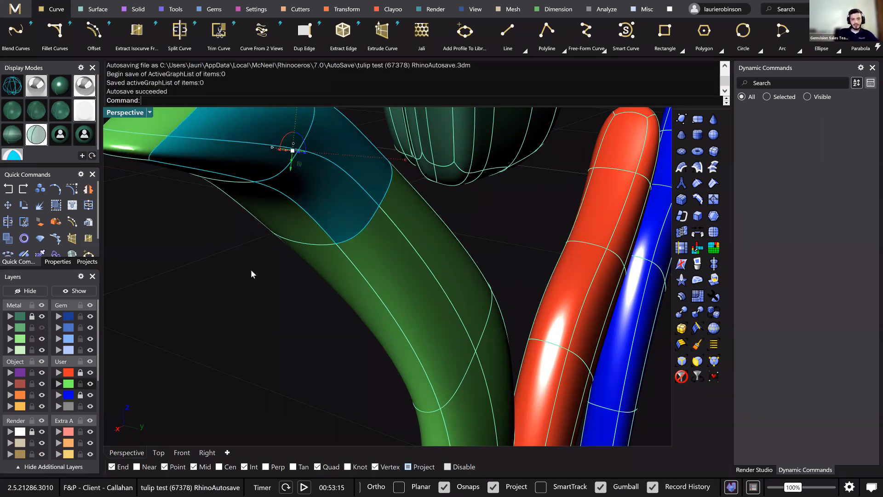
{"action": "scroll", "coordinate": [225, 268], "scroll_direction": "down", "scroll_amount": 4}
{"action": "right_click_drag", "start_coordinate": [251, 271], "coordinate": [290, 270]}
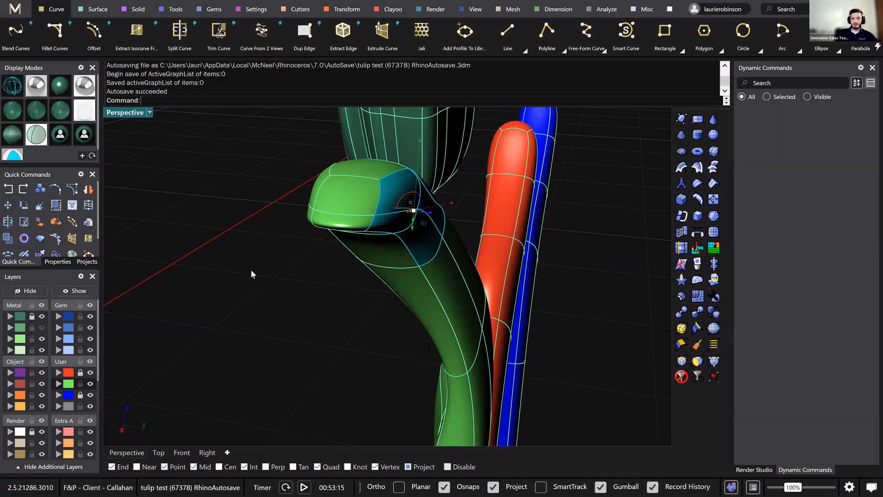
{"action": "right_click_drag", "start_coordinate": [273, 300], "coordinate": [466, 271]}
- Move a vertex on the green leaf's narrow neck and an edge at the outside of its bend to smooth the curve
{"action": "left_click", "coordinate": [466, 271], "text": "ctrl+shift"}
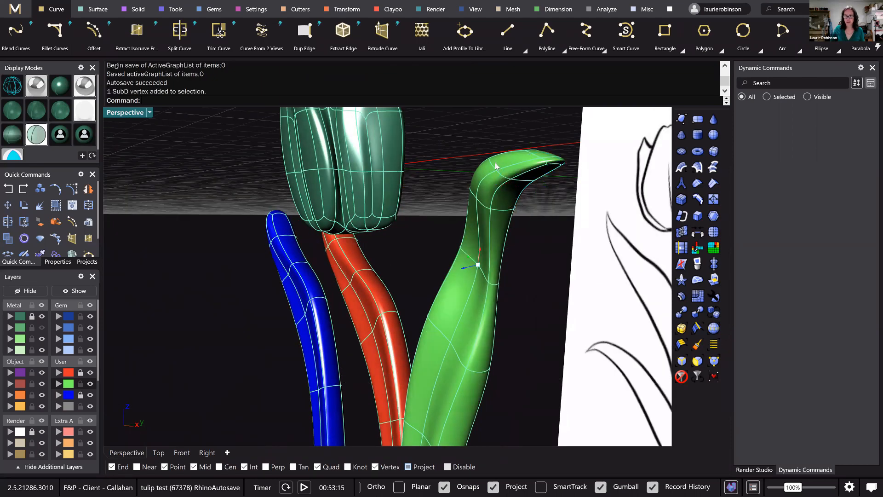
{"action": "right_click_drag", "start_coordinate": [522, 169], "coordinate": [494, 180]}
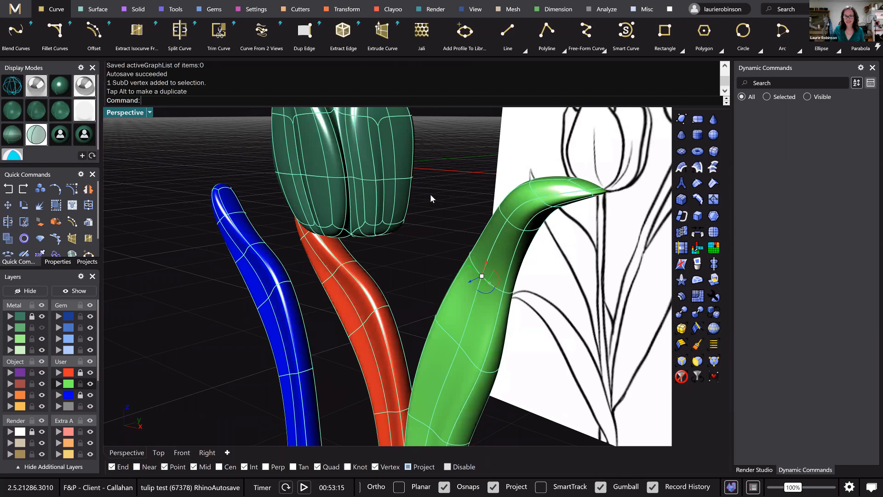
{"action": "right_click_drag", "start_coordinate": [432, 195], "coordinate": [451, 194]}
{"action": "left_click", "coordinate": [451, 195]}
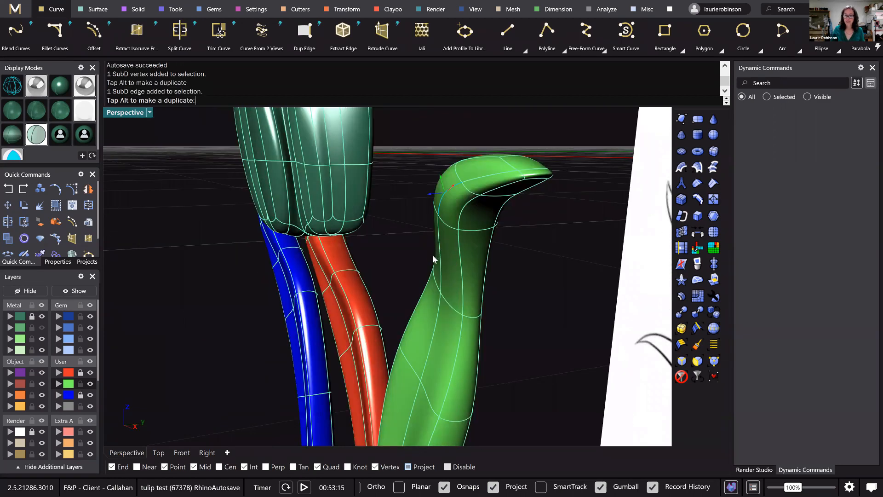
{"action": "right_click_drag", "start_coordinate": [451, 277], "coordinate": [461, 258]}
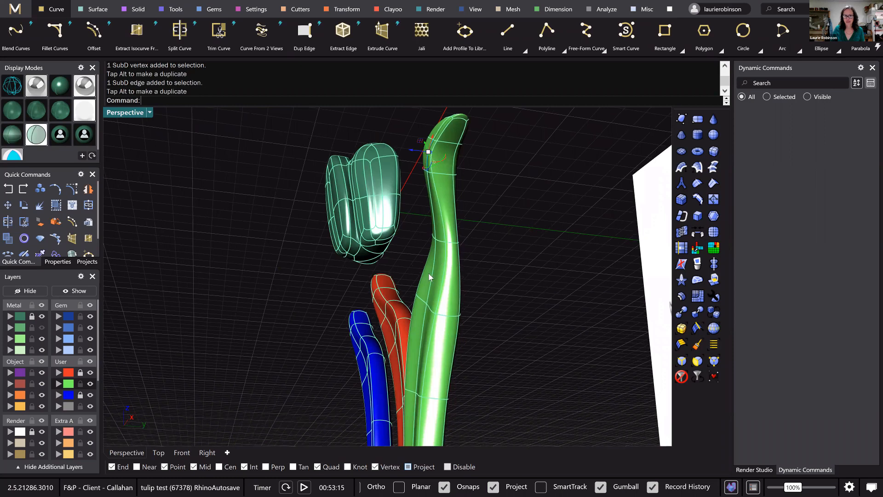
{"action": "scroll", "coordinate": [429, 273], "scroll_direction": "up", "scroll_amount": 3}
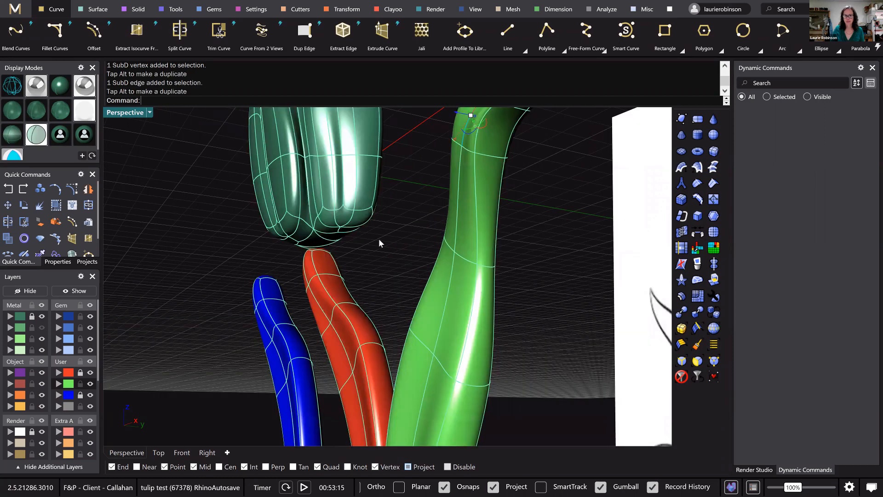
- Move edges and a vertex around the green leaf's neck to even out its width
{"action": "left_click", "coordinate": [449, 245]}
{"action": "left_click", "coordinate": [464, 259], "text": "shift"}
{"action": "right_click_drag", "start_coordinate": [460, 261], "coordinate": [362, 323]}
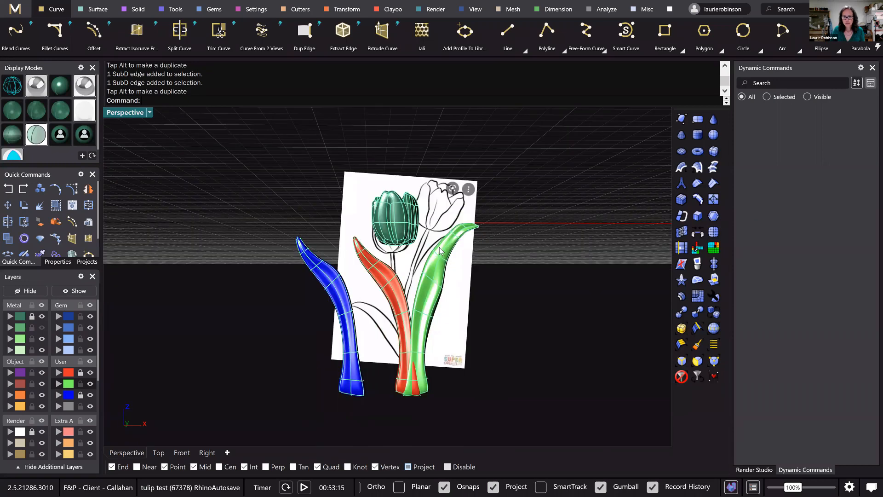
{"action": "scroll", "coordinate": [421, 256], "scroll_direction": "up", "scroll_amount": 2}
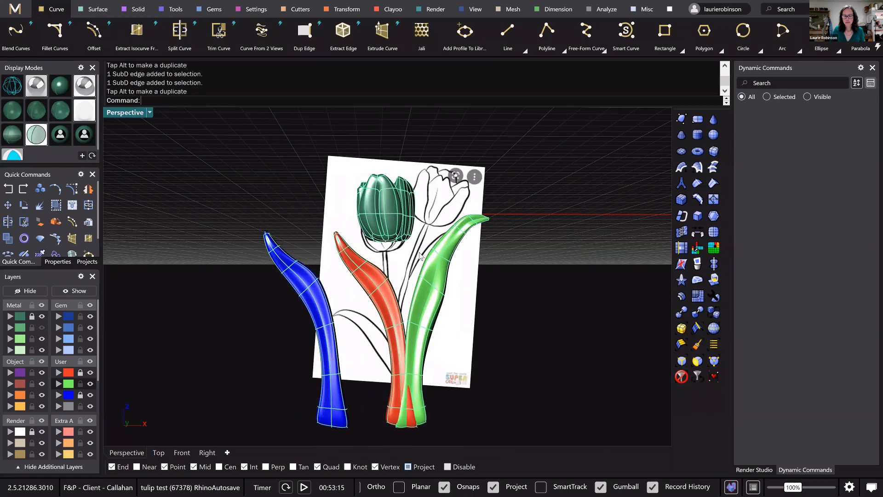
{"action": "scroll", "coordinate": [432, 263], "scroll_direction": "up", "scroll_amount": 2}
{"action": "left_click", "coordinate": [449, 289]}
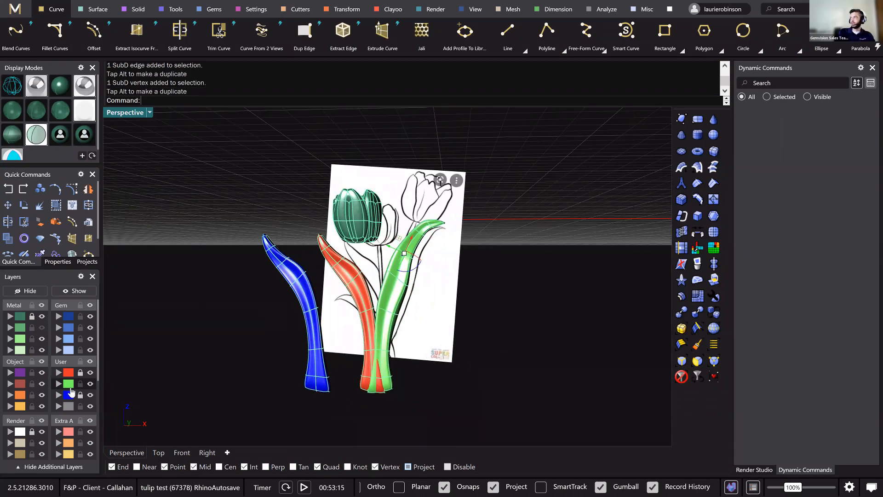
- In the Front view, unlock the blue leaf's layer, then shorten that leaf and move it onto the sketch's low drooping leaf
{"action": "key", "text": "ctrl+F2"}
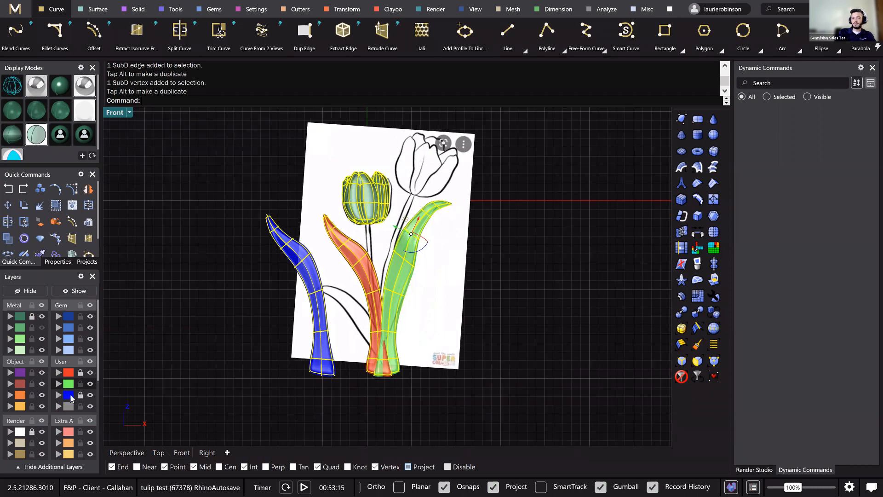
{"action": "left_click", "coordinate": [295, 288]}
{"action": "left_click", "coordinate": [244, 283]}
{"action": "left_click_drag", "start_coordinate": [227, 201], "coordinate": [284, 370]}
{"action": "left_click_drag", "start_coordinate": [278, 276], "coordinate": [331, 314]}
- Move the blue leaf's tip section down and outward toward the sketched tip
{"action": "scroll", "coordinate": [317, 236], "scroll_direction": "up", "scroll_amount": 4}
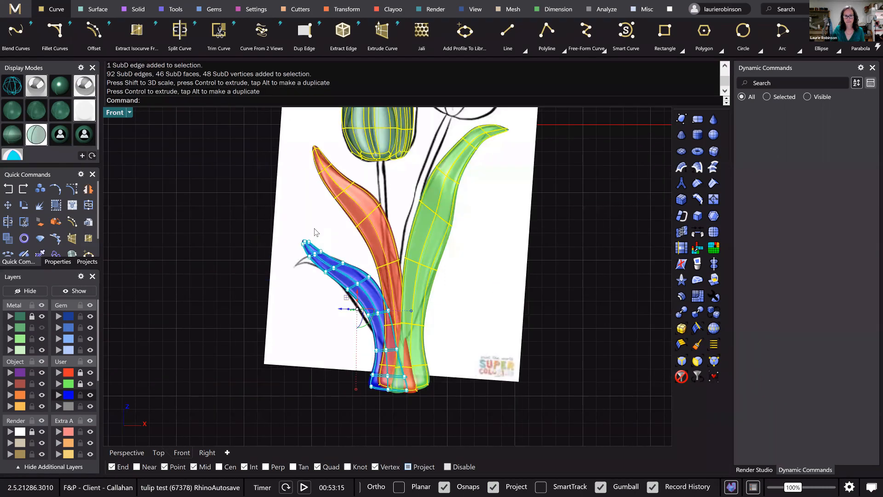
{"action": "scroll", "coordinate": [302, 245], "scroll_direction": "up", "scroll_amount": 6}
{"action": "left_click_drag", "start_coordinate": [313, 227], "coordinate": [302, 240]}
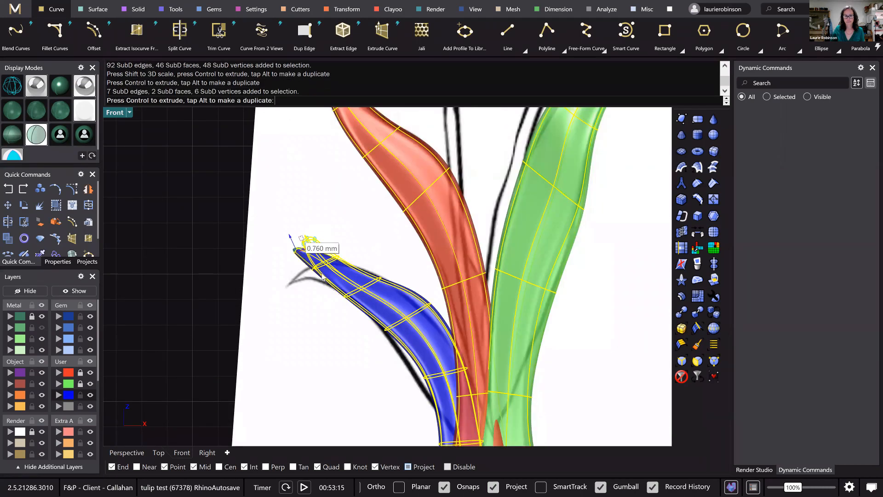
{"action": "left_click_drag", "start_coordinate": [323, 276], "coordinate": [317, 270]}
- Reposition the edge loop behind the blue leaf's tip and adjust the edge under the tip to make it curl
{"action": "scroll", "coordinate": [315, 266], "scroll_direction": "up", "scroll_amount": 5}
{"action": "double_click", "coordinate": [339, 259]}
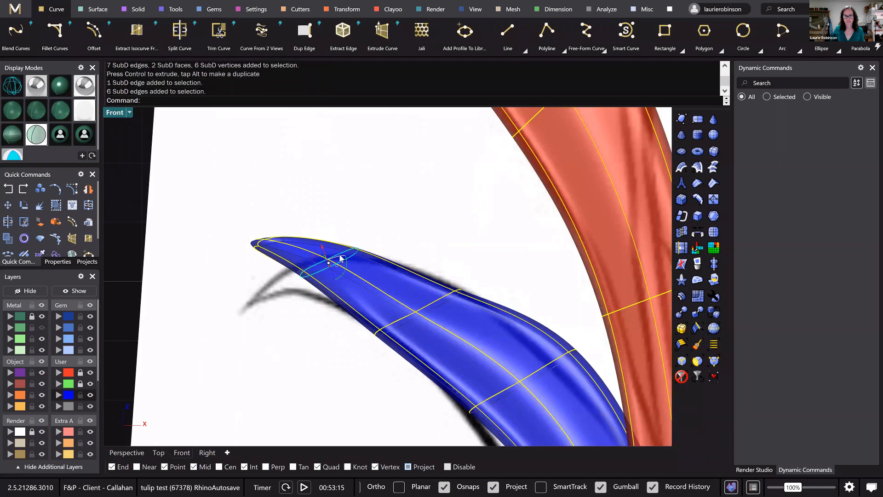
{"action": "left_click_drag", "start_coordinate": [321, 254], "coordinate": [285, 249]}
{"action": "left_click", "coordinate": [285, 251]}
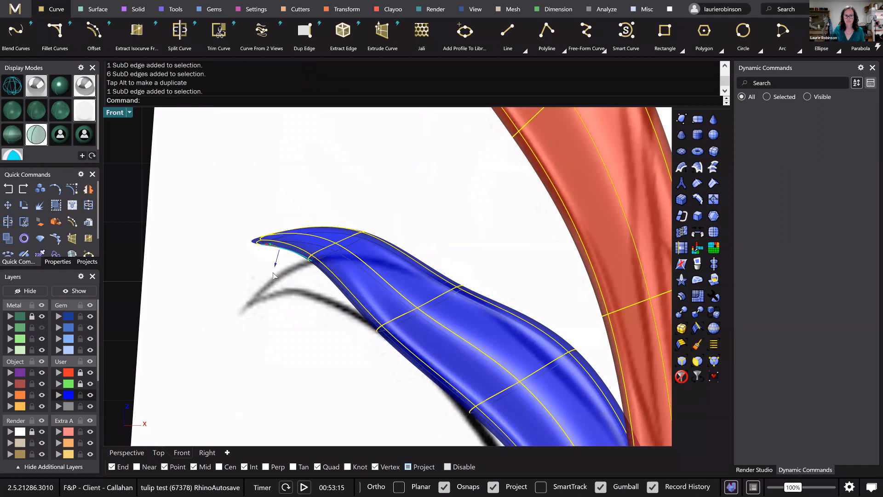
- Move the blue leaf's lower section in depth in the Perspective view, and hide the red and green leaves
{"action": "left_click", "coordinate": [132, 453]}
{"action": "right_click_drag", "start_coordinate": [237, 354], "coordinate": [308, 352]}
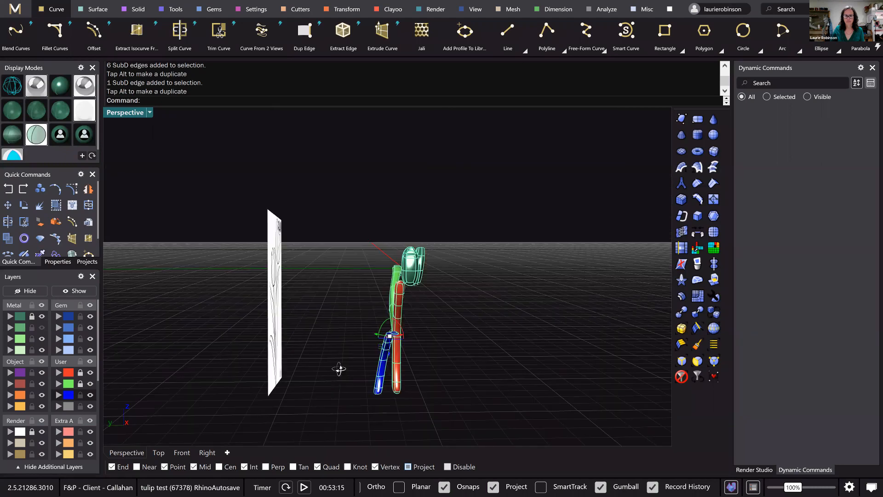
{"action": "right_click_drag", "start_coordinate": [341, 354], "coordinate": [374, 395]}
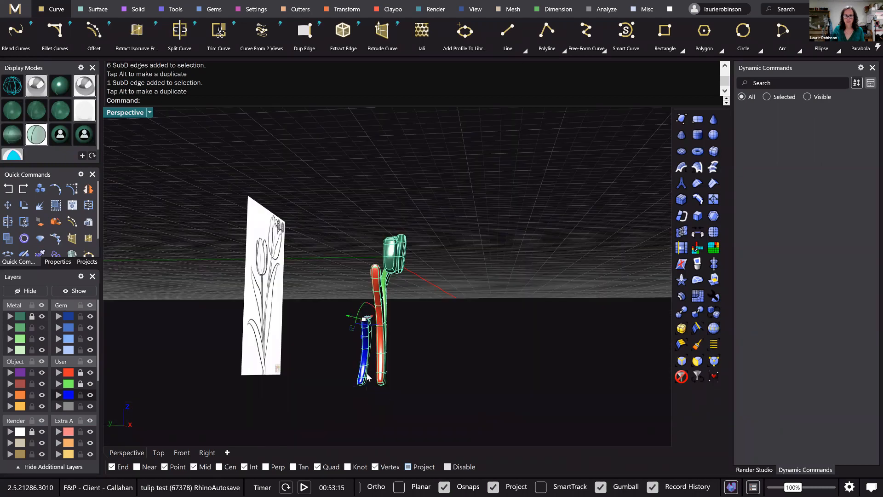
{"action": "scroll", "coordinate": [347, 360], "scroll_direction": "up", "scroll_amount": 5}
{"action": "left_click_drag", "start_coordinate": [345, 332], "coordinate": [383, 383], "text": "ctrl+shift"}
{"action": "right_click_drag", "start_coordinate": [287, 379], "coordinate": [285, 384]}
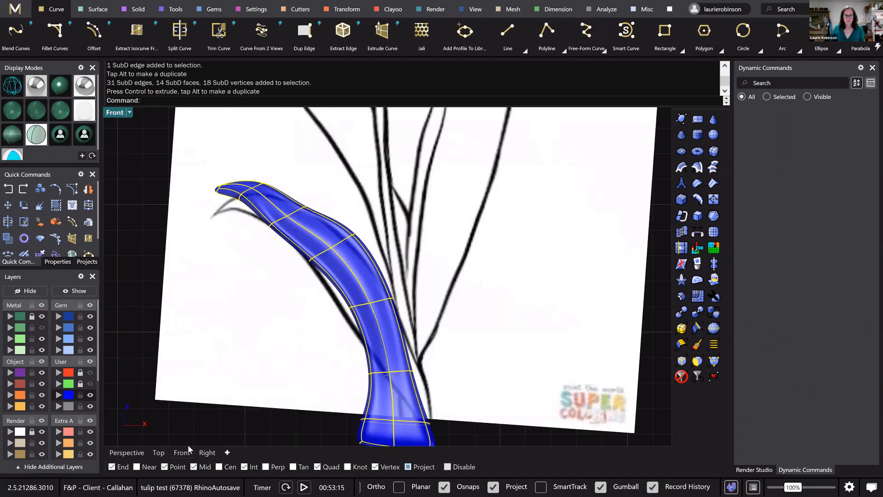
- Scale two cross-section edge loops in the blue leaf's lower half to widen it toward the sketch outline
{"action": "right_click_drag", "start_coordinate": [265, 345], "coordinate": [255, 336]}
{"action": "left_click_drag", "start_coordinate": [304, 257], "coordinate": [443, 289]}
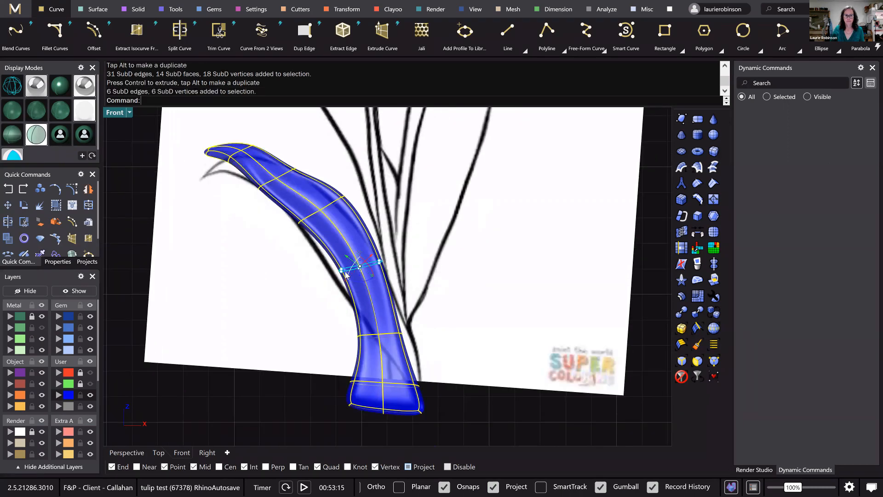
{"action": "left_click_drag", "start_coordinate": [346, 279], "coordinate": [399, 353]}
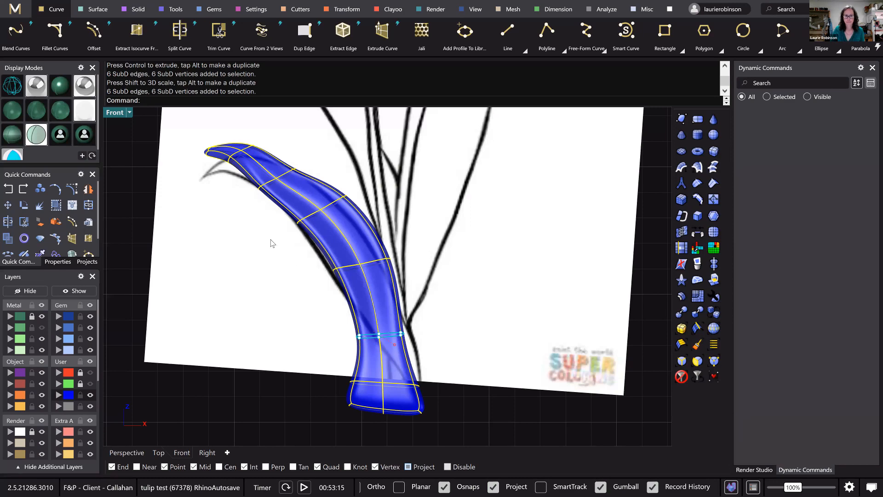
- Move the blue leaf's whole tip section down toward the sketched tip
{"action": "right_click_drag", "start_coordinate": [267, 180], "coordinate": [276, 255]}
{"action": "scroll", "coordinate": [276, 255], "scroll_direction": "up", "scroll_amount": 2}
{"action": "left_click_drag", "start_coordinate": [180, 197], "coordinate": [286, 257]}
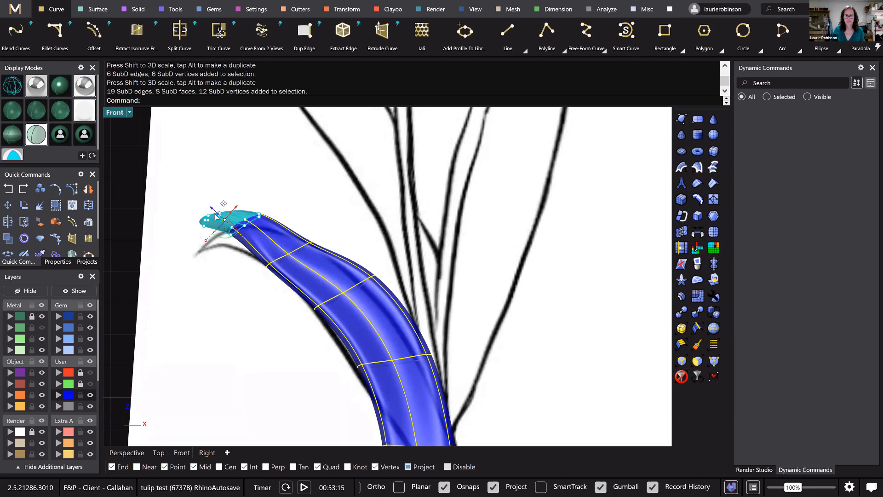
{"action": "left_click_drag", "start_coordinate": [224, 203], "coordinate": [215, 217]}
{"action": "key", "text": "Escape"}
- Move the upper side edge behind the blue leaf's tip outward to fit the sketched curve
{"action": "left_click", "coordinate": [279, 233], "text": "ctrl+shift"}
{"action": "left_click", "coordinate": [287, 237], "text": "ctrl+shift"}
{"action": "scroll", "coordinate": [290, 233], "scroll_direction": "up", "scroll_amount": 2}
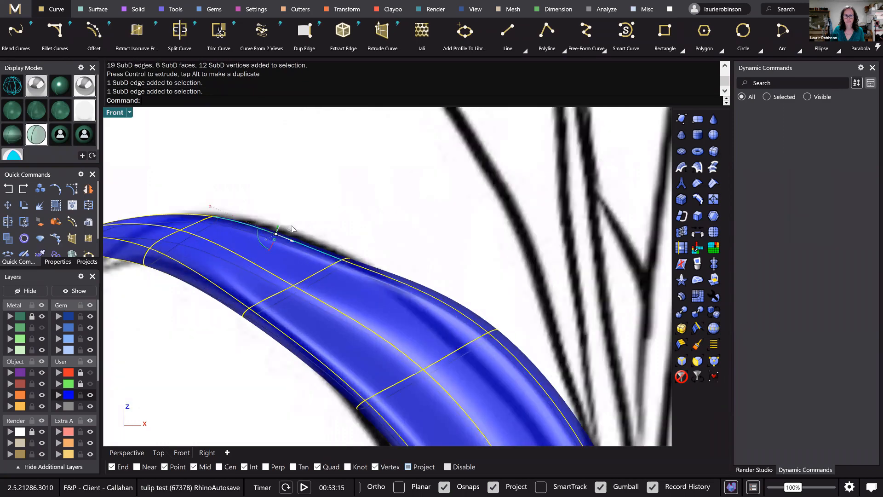
{"action": "scroll", "coordinate": [342, 220], "scroll_direction": "down", "scroll_amount": 3}
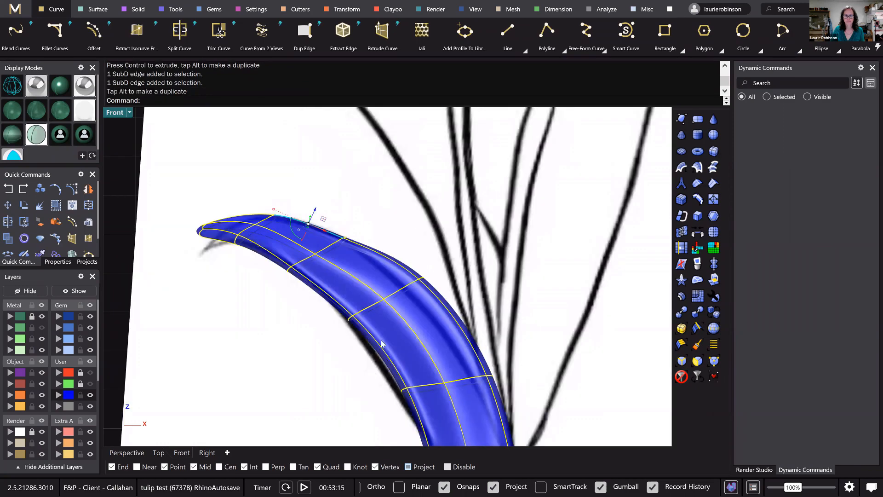
- Move the side face on the blue leaf's lower outer edge outward to meet the sketch outline
{"action": "left_click", "coordinate": [345, 358]}
{"action": "right_click_drag", "start_coordinate": [345, 357], "coordinate": [339, 330]}
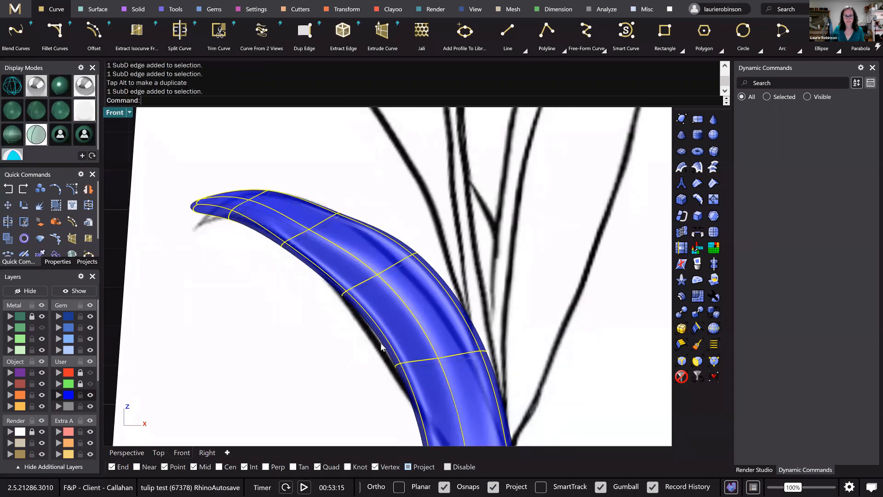
{"action": "scroll", "coordinate": [385, 348], "scroll_direction": "up", "scroll_amount": 2}
{"action": "scroll", "coordinate": [386, 349], "scroll_direction": "up", "scroll_amount": 1}
{"action": "left_click", "coordinate": [376, 347], "text": "ctrl+shift"}
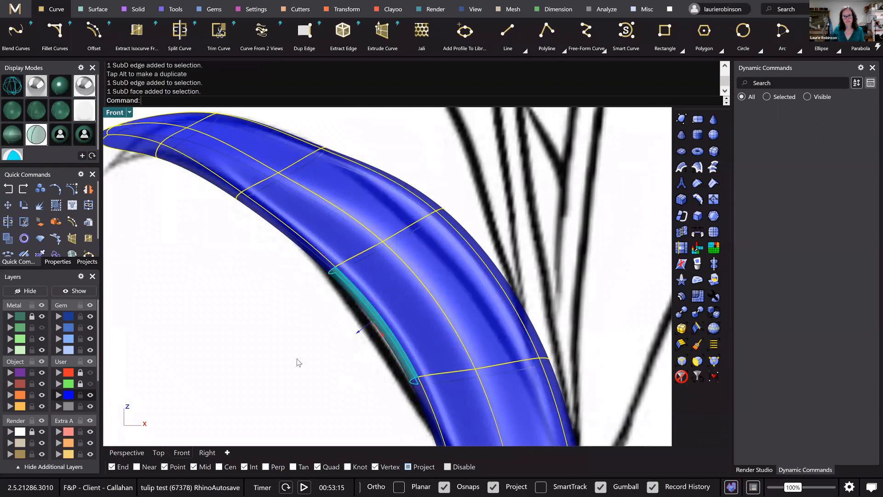
{"action": "scroll", "coordinate": [302, 330], "scroll_direction": "down", "scroll_amount": 8}
{"action": "scroll", "coordinate": [350, 379], "scroll_direction": "up", "scroll_amount": 2}
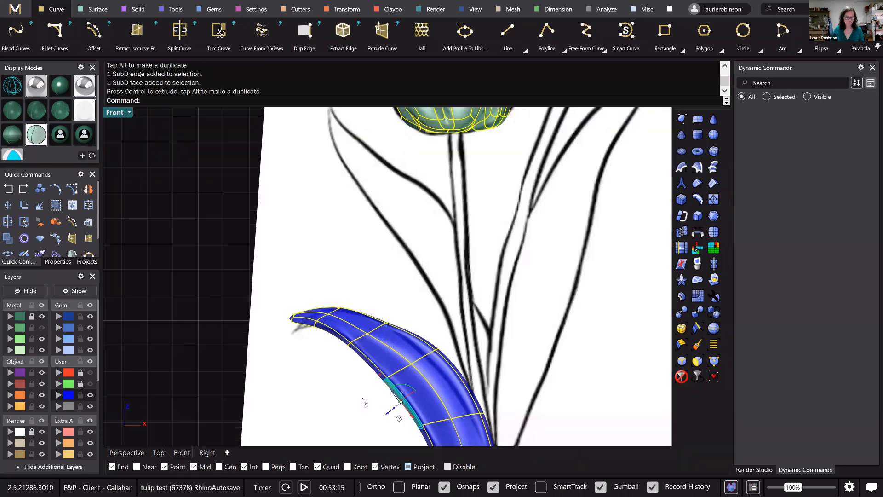
{"action": "scroll", "coordinate": [322, 359], "scroll_direction": "down", "scroll_amount": 6}
{"action": "right_click_drag", "start_coordinate": [270, 304], "coordinate": [234, 226]}
- Show the red and green leaves and the stem again, and switch the Front view to the all-white display mode
{"action": "key", "text": "Escape"}
{"action": "left_click", "coordinate": [90, 373]}
{"action": "left_click", "coordinate": [91, 385]}
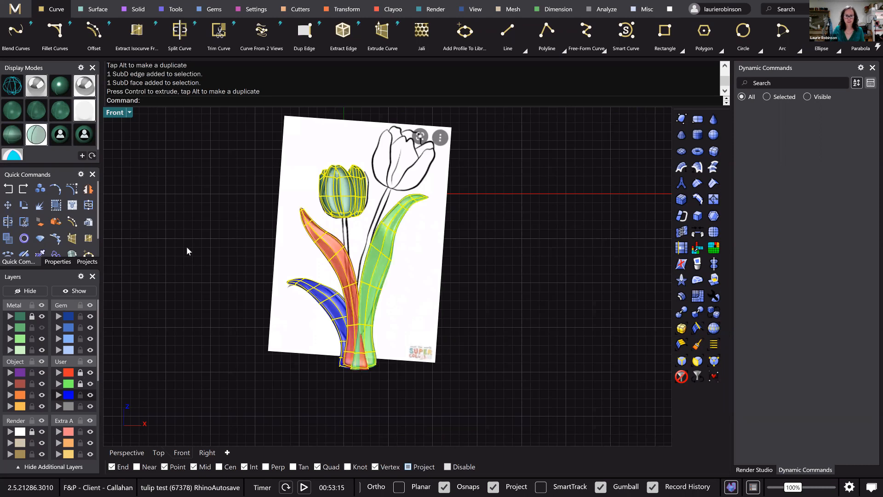
{"action": "left_click", "coordinate": [81, 109]}
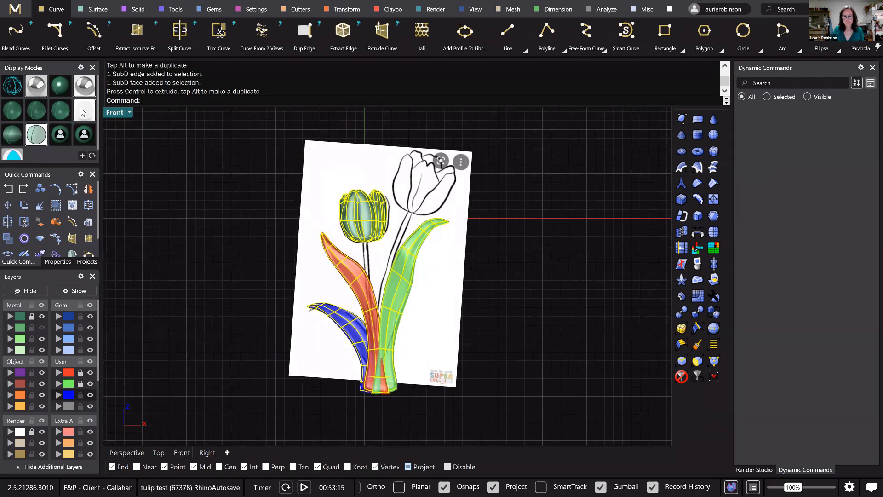
{"action": "left_click", "coordinate": [82, 113]}
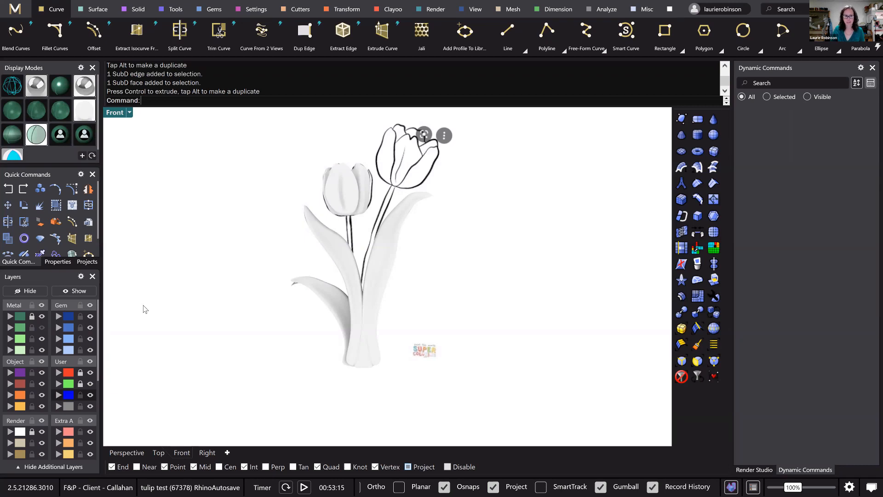
{"action": "left_click", "coordinate": [42, 329]}
{"action": "right_click_drag", "start_coordinate": [205, 386], "coordinate": [208, 378]}
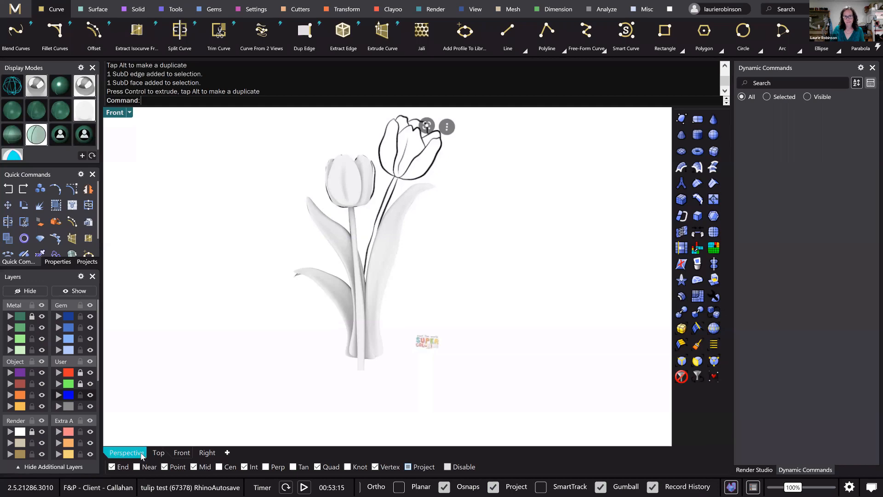
- In the Perspective view, move the blue leaf about 1.15 mm in depth toward the stem, and bring the green leaf forward in front of the stem
{"action": "left_click", "coordinate": [141, 454]}
{"action": "right_click_drag", "start_coordinate": [324, 364], "coordinate": [364, 334]}
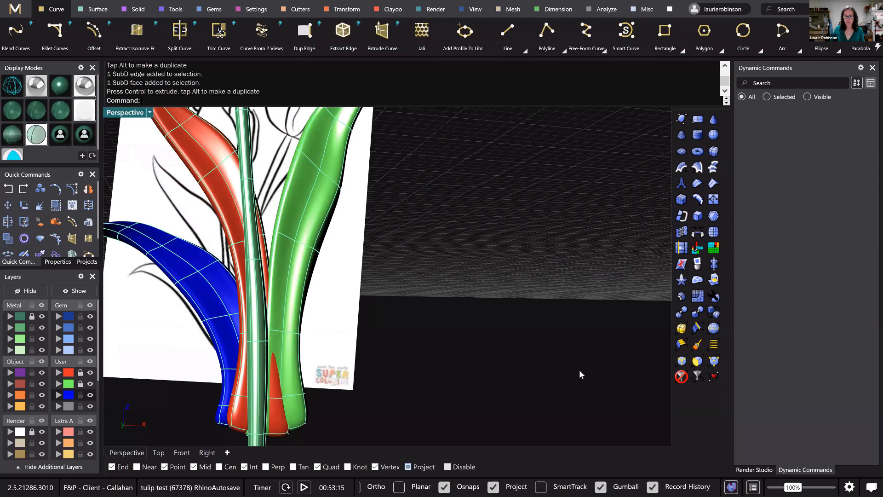
{"action": "scroll", "coordinate": [580, 374], "scroll_direction": "down", "scroll_amount": 5}
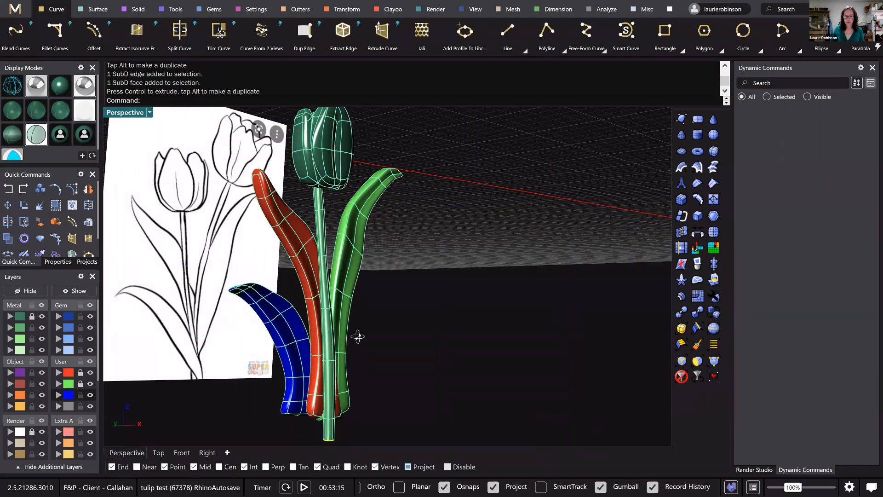
{"action": "right_click_drag", "start_coordinate": [383, 350], "coordinate": [371, 345]}
{"action": "left_click", "coordinate": [390, 348]}
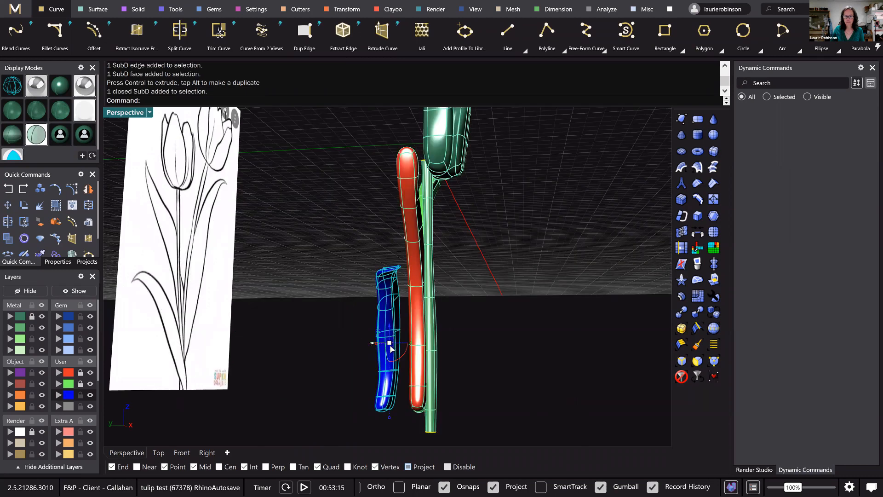
{"action": "left_click_drag", "start_coordinate": [390, 349], "coordinate": [295, 364]}
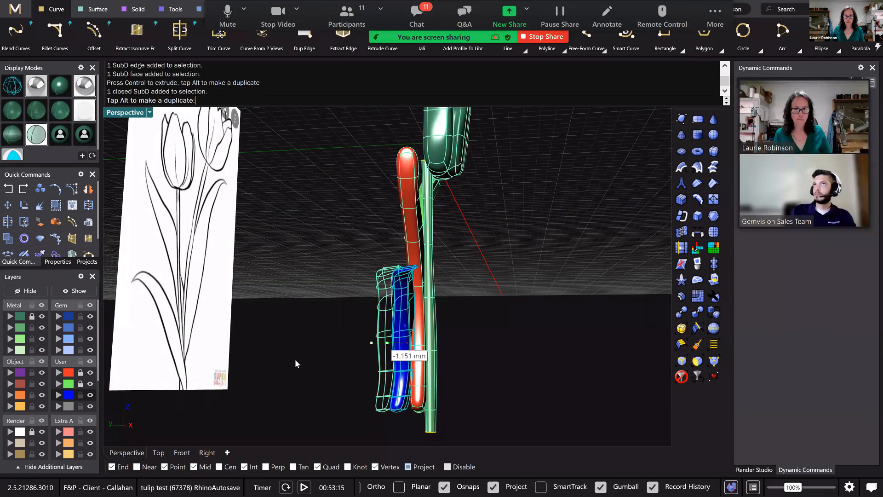
{"action": "left_click_drag", "start_coordinate": [269, 335], "coordinate": [265, 332]}
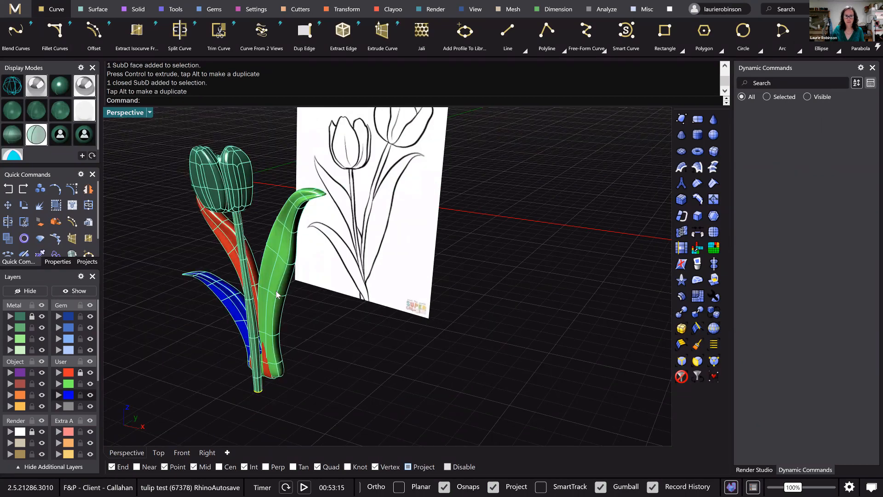
{"action": "left_click", "coordinate": [276, 291]}
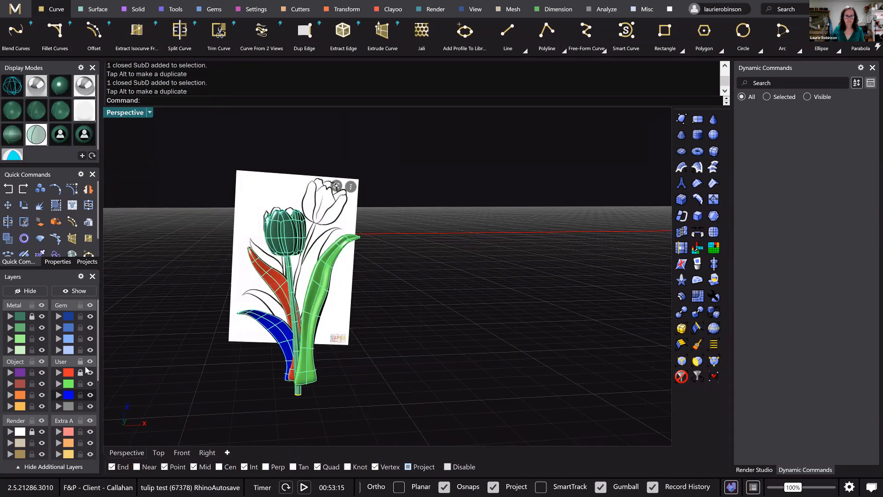
- Make the stem's layer current and lock the green and blue leaf layers
{"action": "left_click", "coordinate": [19, 328]}
{"action": "left_click", "coordinate": [80, 384]}
{"action": "left_click", "coordinate": [80, 395]}
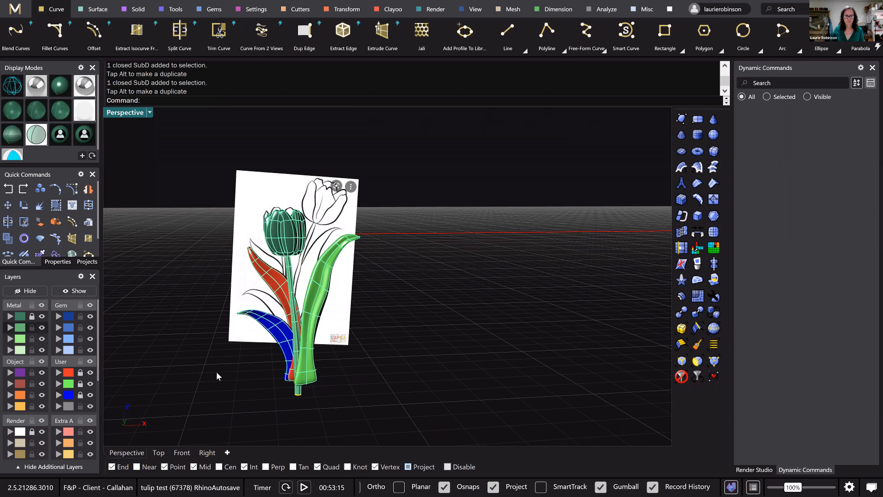
- Try to move the stem's lower section in depth, and undo the move
{"action": "scroll", "coordinate": [216, 371], "scroll_direction": "up", "scroll_amount": 2}
{"action": "scroll", "coordinate": [363, 385], "scroll_direction": "up", "scroll_amount": 2}
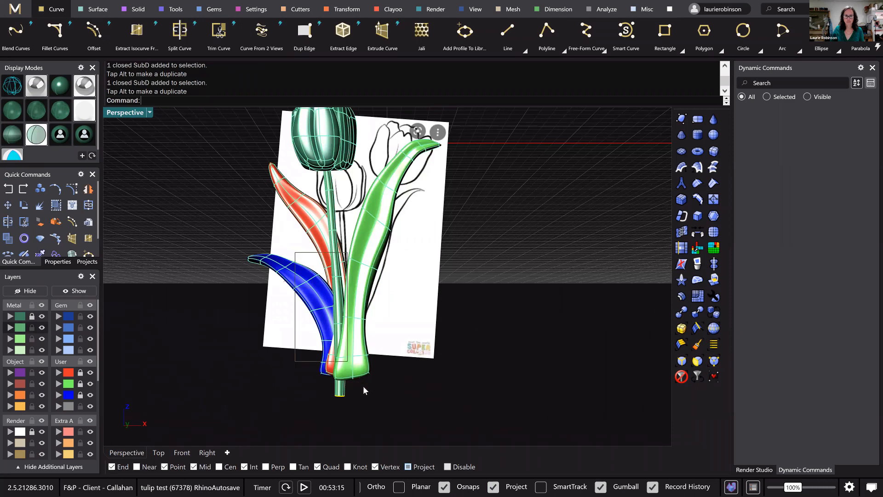
{"action": "right_click_drag", "start_coordinate": [337, 424], "coordinate": [581, 381]}
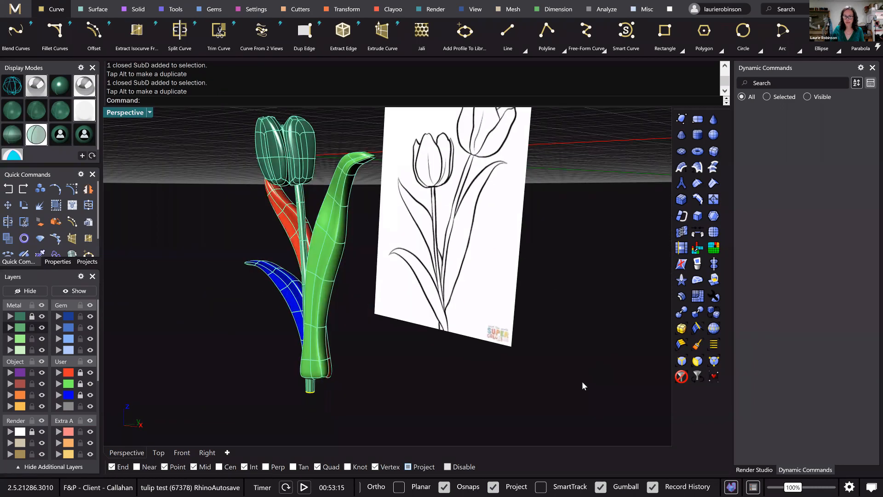
{"action": "left_click_drag", "start_coordinate": [337, 388], "coordinate": [335, 411], "text": "ctrl+shift"}
{"action": "right_click_drag", "start_coordinate": [335, 412], "coordinate": [303, 339]}
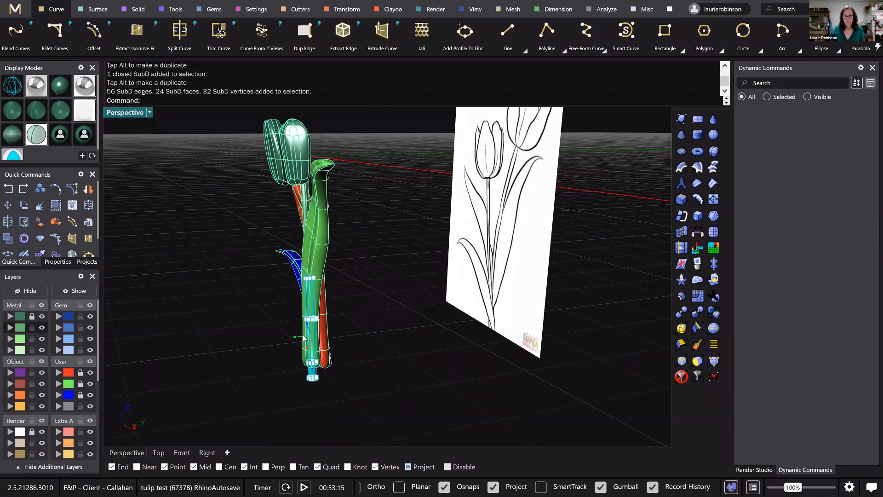
{"action": "left_click_drag", "start_coordinate": [303, 338], "coordinate": [297, 338]}
{"action": "left_click", "coordinate": [234, 264]}
{"action": "scroll", "coordinate": [235, 263], "scroll_direction": "down", "scroll_amount": 3}
{"action": "right_click_drag", "start_coordinate": [234, 264], "coordinate": [264, 256]}
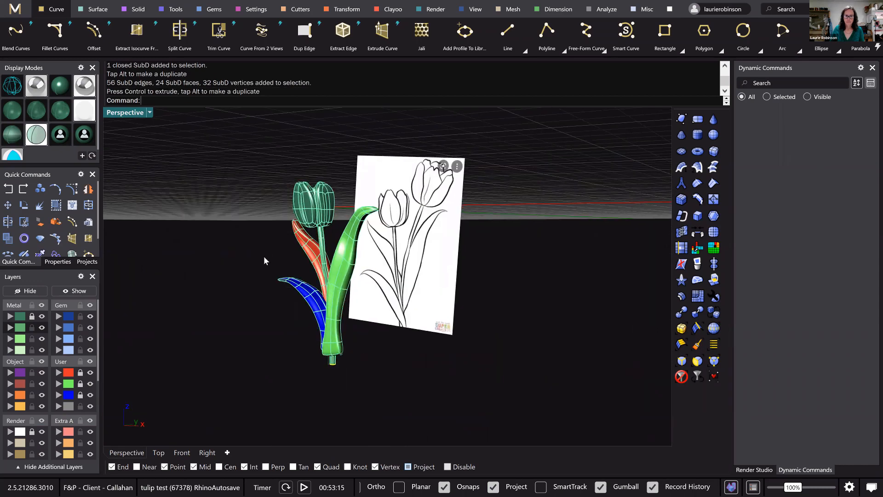
{"action": "mouse_move", "coordinate": [354, 312]}
{"action": "right_mouse_down"}
{"action": "mouse_move", "coordinate": [327, 306]}
{"action": "mouse_move", "coordinate": [320, 315]}
{"action": "mouse_move", "coordinate": [352, 307]}
{"action": "right_mouse_up"}
{"action": "key", "text": "ctrl+z"}
- Align the gumball to the CPlane and move the stem's bottom section in depth between the leaf bases
{"action": "scroll", "coordinate": [299, 316], "scroll_direction": "up", "scroll_amount": 3}
{"action": "scroll", "coordinate": [264, 305], "scroll_direction": "up", "scroll_amount": 2}
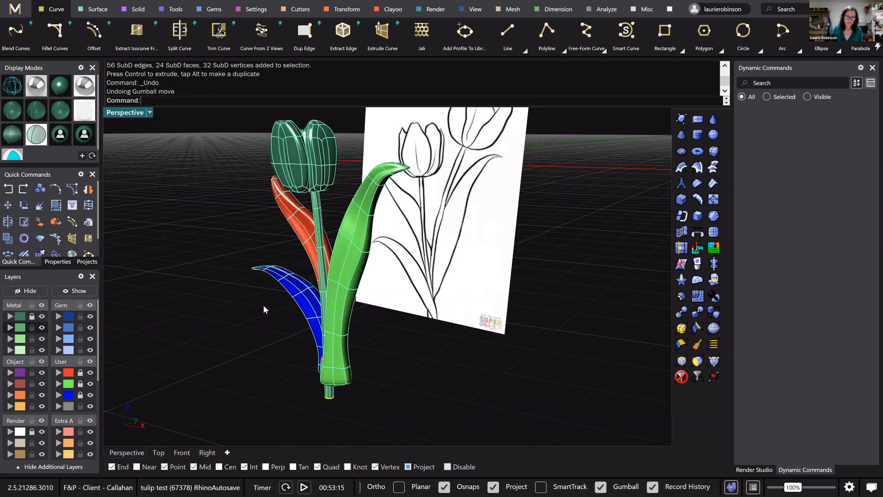
{"action": "scroll", "coordinate": [264, 306], "scroll_direction": "up", "scroll_amount": 1}
{"action": "left_click_drag", "start_coordinate": [264, 306], "coordinate": [357, 420]}
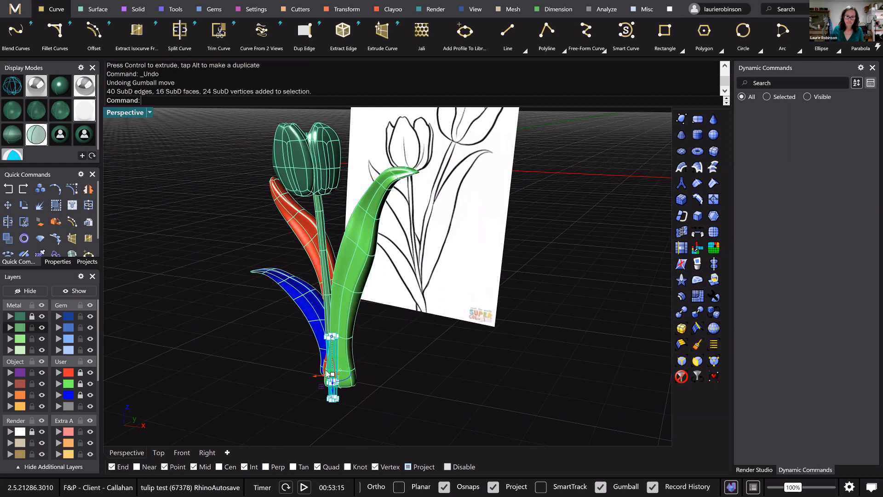
{"action": "right_click_drag", "start_coordinate": [340, 366], "coordinate": [342, 370]}
{"action": "scroll", "coordinate": [319, 379], "scroll_direction": "up", "scroll_amount": 6}
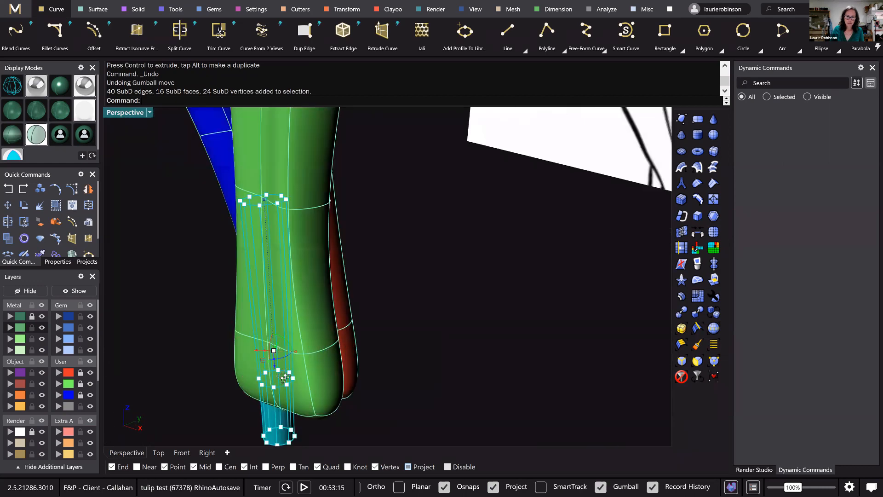
{"action": "scroll", "coordinate": [257, 371], "scroll_direction": "up", "scroll_amount": 3}
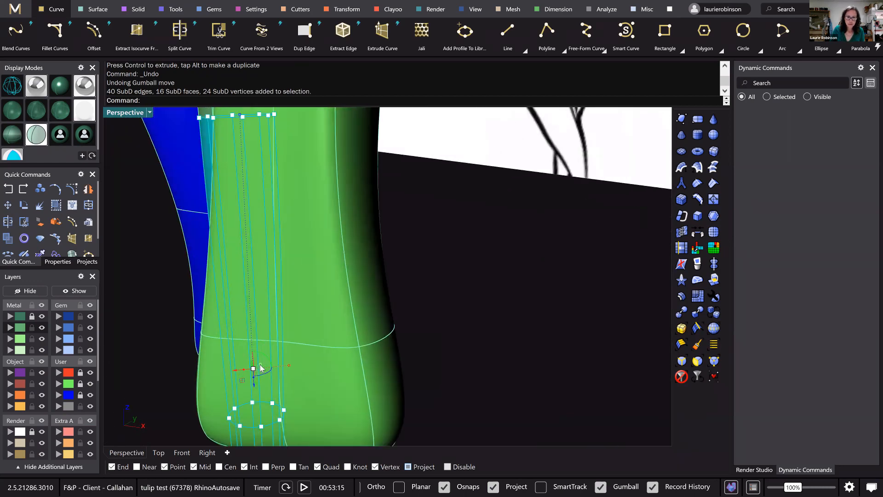
{"action": "left_click", "coordinate": [260, 364]}
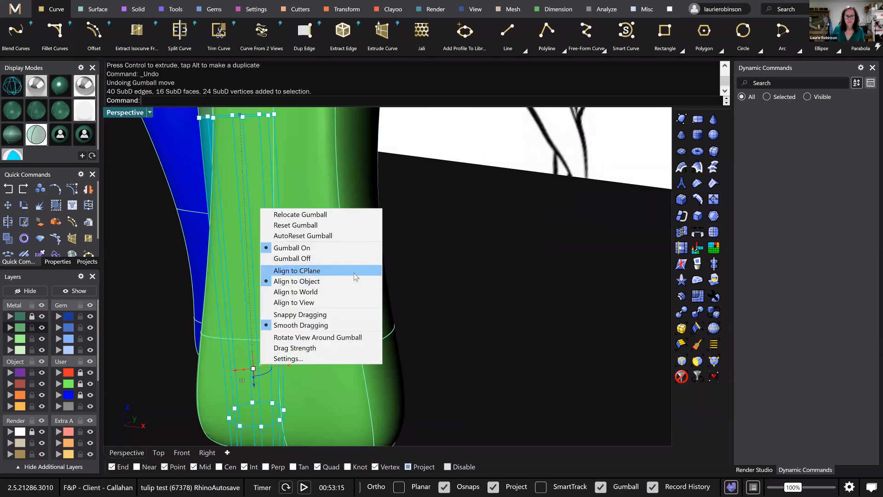
{"action": "left_click", "coordinate": [308, 272]}
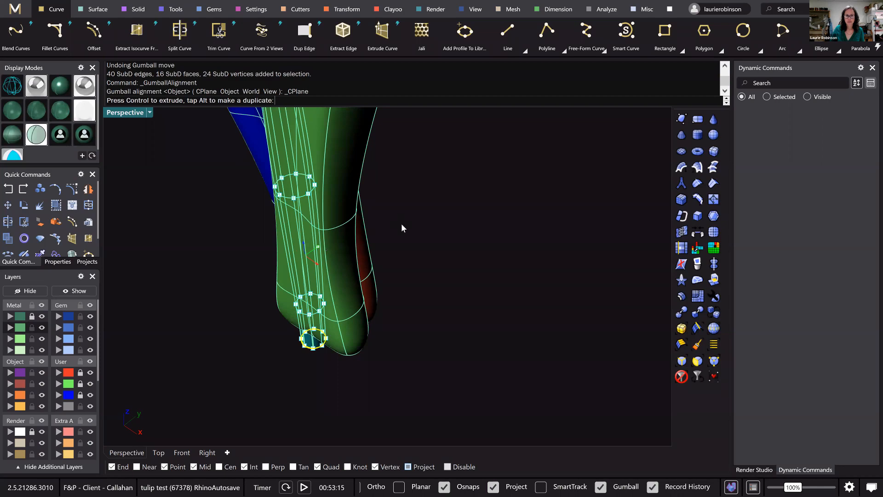
{"action": "scroll", "coordinate": [401, 224], "scroll_direction": "down", "scroll_amount": 5}
{"action": "right_click_drag", "start_coordinate": [395, 230], "coordinate": [313, 285]}
{"action": "left_click", "coordinate": [288, 219]}
{"action": "right_click_drag", "start_coordinate": [287, 220], "coordinate": [354, 203]}
- Unlock the blue leaf's layer and move the whole blue leaf in depth beside the stem
{"action": "left_click", "coordinate": [80, 396]}
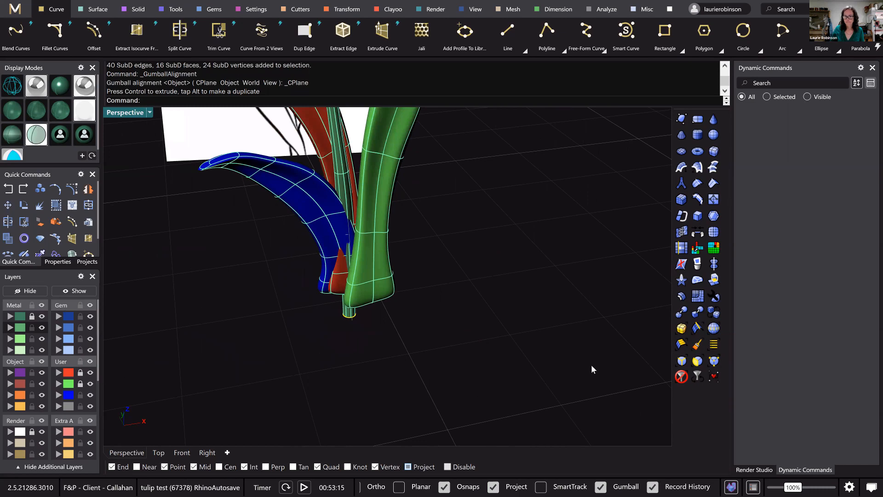
{"action": "right_click_drag", "start_coordinate": [344, 242], "coordinate": [386, 232]}
{"action": "left_click", "coordinate": [341, 248]}
{"action": "left_click_drag", "start_coordinate": [325, 230], "coordinate": [331, 233]}
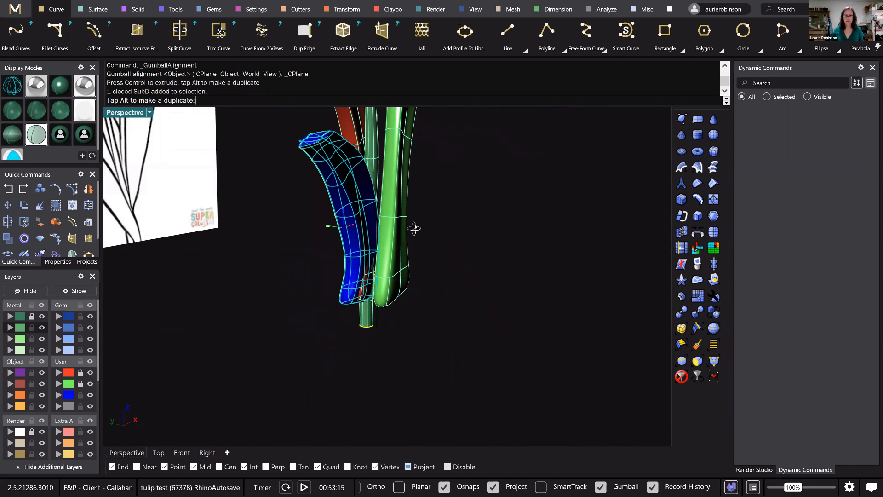
{"action": "mouse_move", "coordinate": [413, 228]}
{"action": "right_mouse_down"}
{"action": "mouse_move", "coordinate": [398, 239]}
{"action": "mouse_move", "coordinate": [418, 228]}
{"action": "right_mouse_up"}
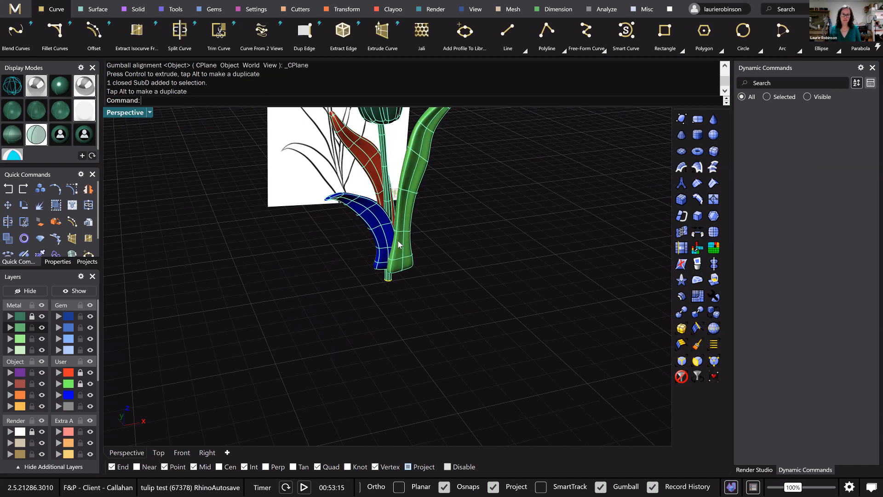
- Lock the blue leaf's layer again and move one edge loop in the stem's lower half to adjust its curve
{"action": "scroll", "coordinate": [399, 241], "scroll_direction": "down", "scroll_amount": 4}
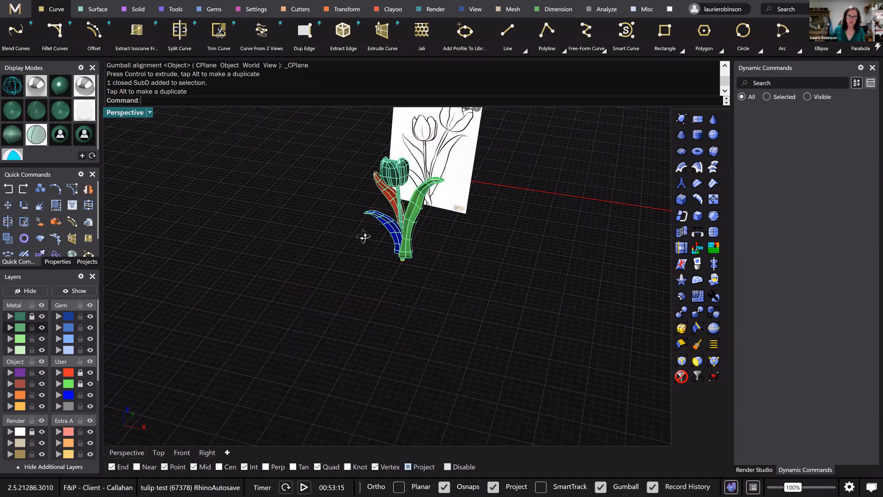
{"action": "right_click_drag", "start_coordinate": [366, 230], "coordinate": [357, 230]}
{"action": "scroll", "coordinate": [342, 223], "scroll_direction": "up", "scroll_amount": 5}
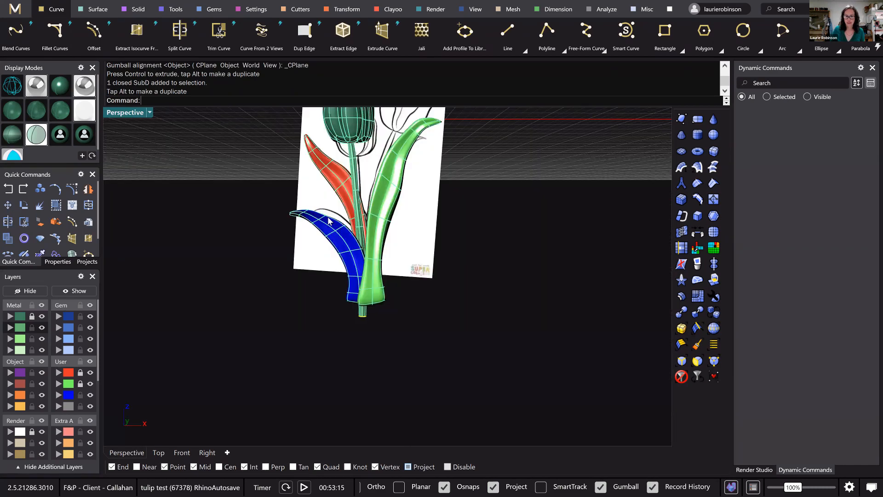
{"action": "scroll", "coordinate": [335, 220], "scroll_direction": "up", "scroll_amount": 2}
{"action": "left_click", "coordinate": [335, 220]}
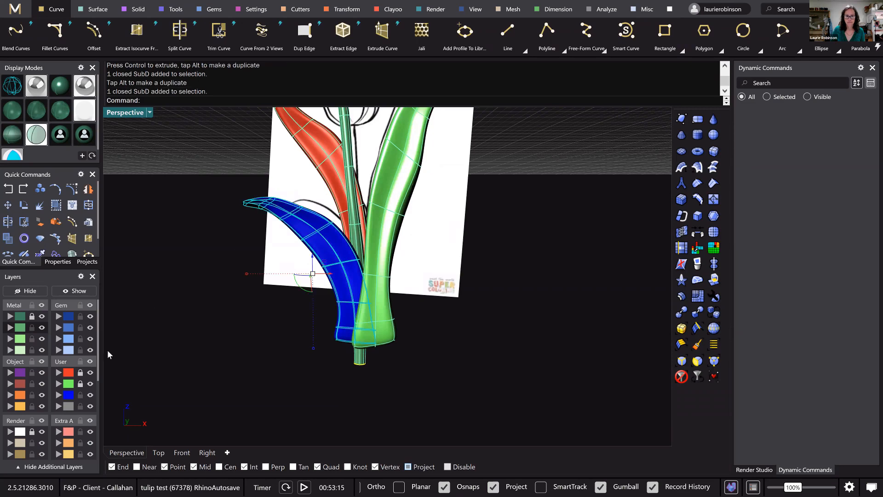
{"action": "key", "text": "Escape"}
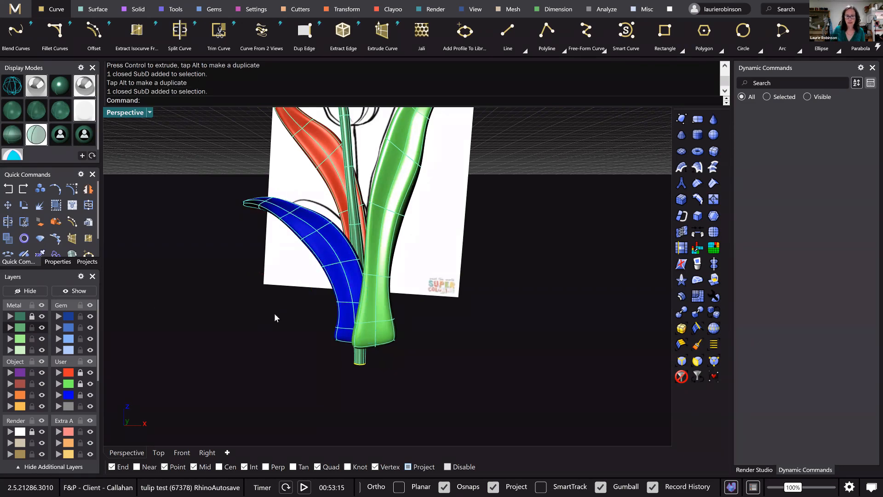
{"action": "right_click_drag", "start_coordinate": [330, 228], "coordinate": [330, 223]}
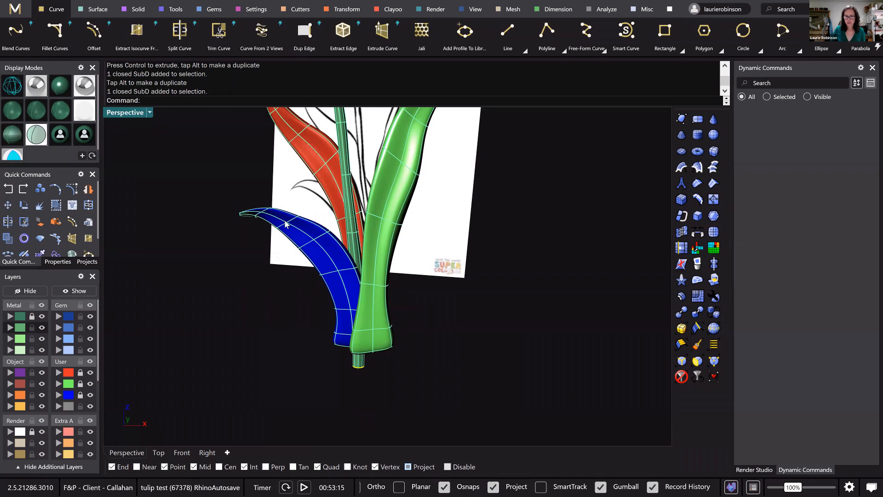
{"action": "double_click", "coordinate": [369, 243]}
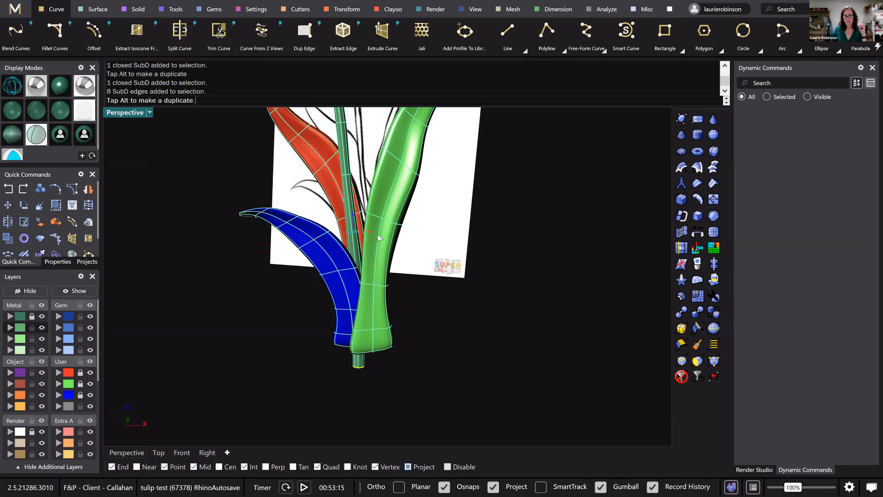
{"action": "scroll", "coordinate": [496, 266], "scroll_direction": "down", "scroll_amount": 4}
{"action": "key", "text": "Escape"}
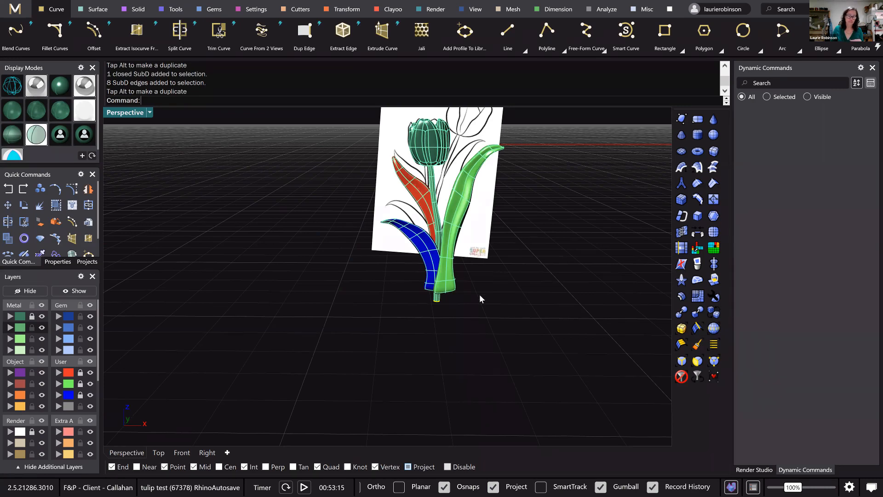
{"action": "scroll", "coordinate": [479, 295], "scroll_direction": "up", "scroll_amount": 2}
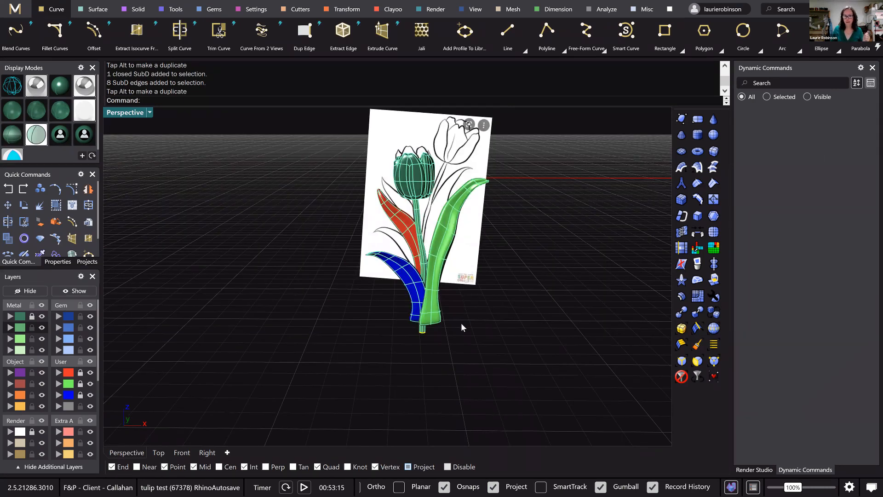
{"action": "right_click_drag", "start_coordinate": [468, 341], "coordinate": [590, 364]}
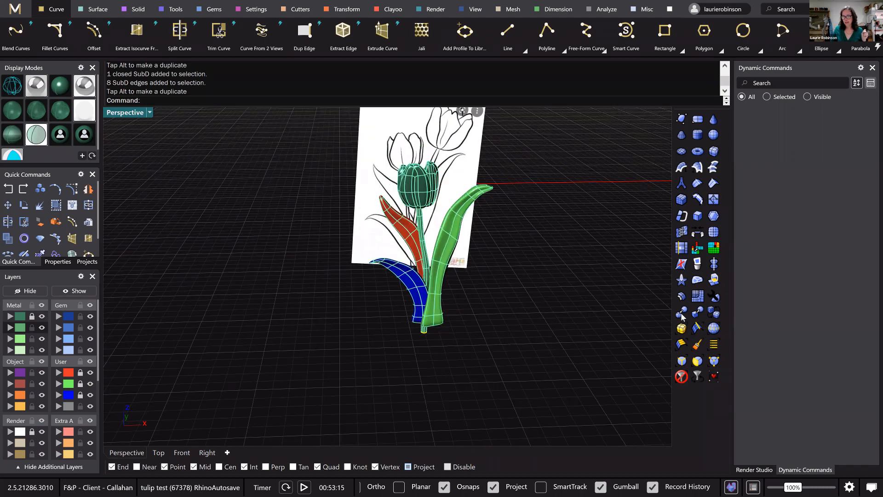
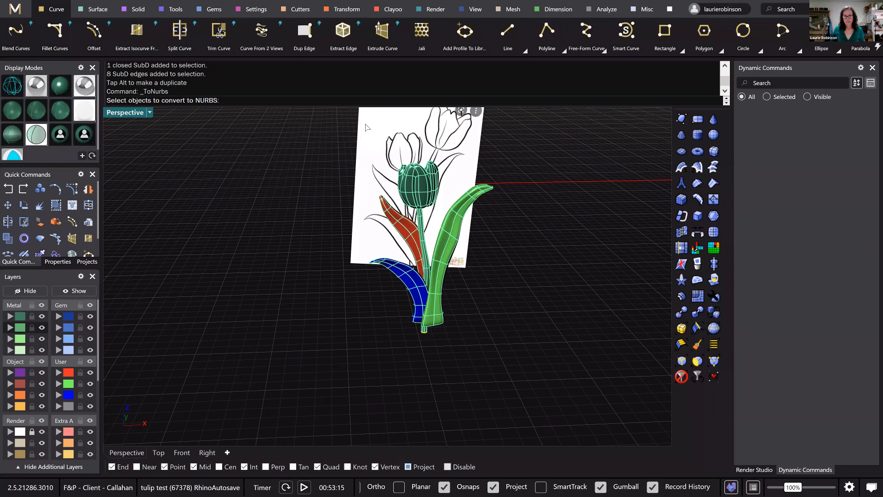
{"action": "right_click_drag", "start_coordinate": [368, 131], "coordinate": [392, 149]}
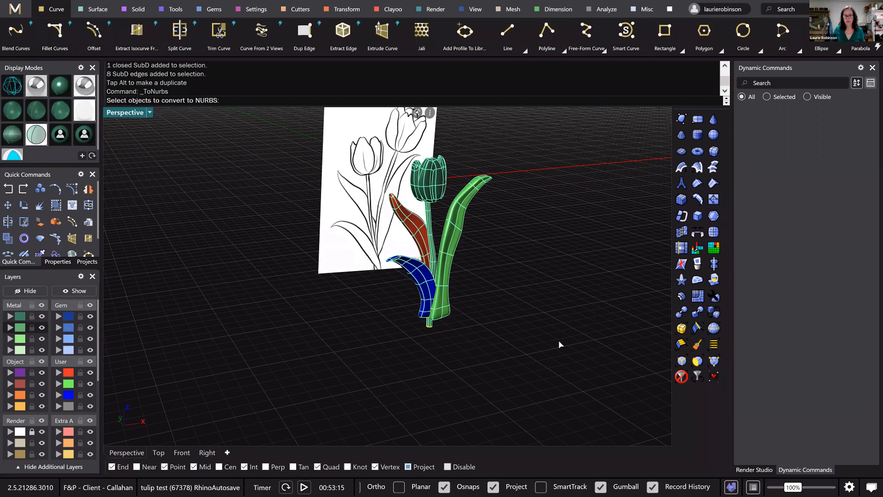
{"action": "right_click_drag", "start_coordinate": [559, 345], "coordinate": [251, 203]}
{"action": "key", "text": "ctrl+a"}
{"action": "key", "text": "Return"}
{"action": "key", "text": "Return"}
{"action": "key", "text": "Return"}
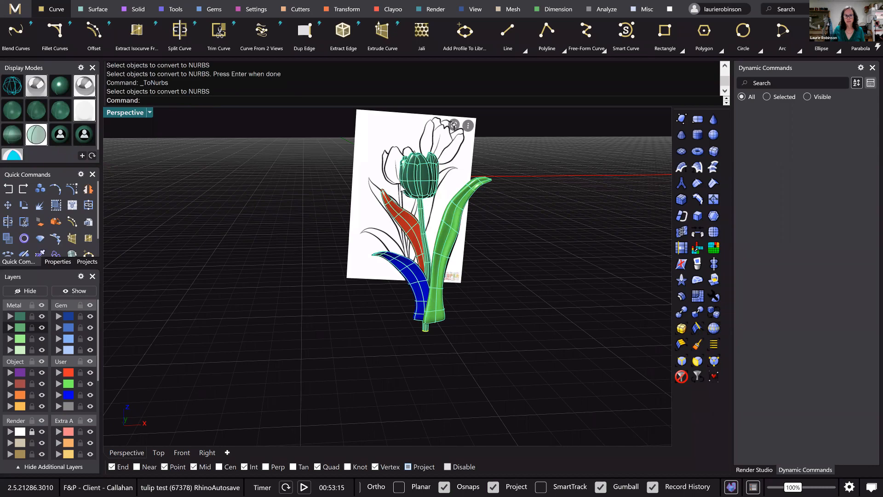
- Convert the flower and the three colored leaves from SubD to NURBS, with DeleteInputObjects=No
{"action": "right_click_drag", "start_coordinate": [514, 190], "coordinate": [602, 228]}
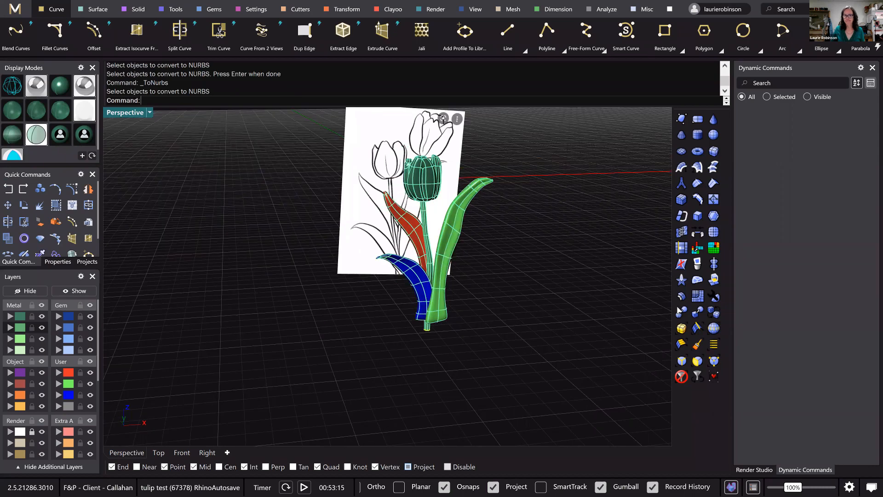
{"action": "right_click_drag", "start_coordinate": [430, 239], "coordinate": [412, 218]}
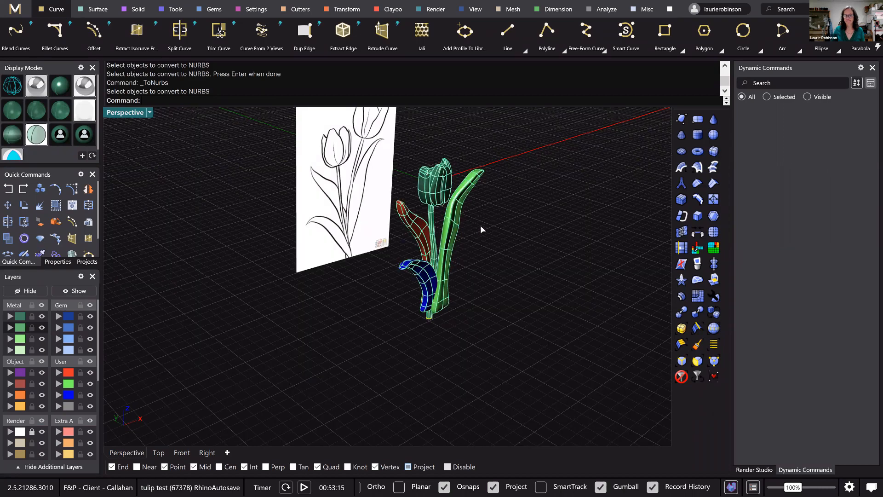
{"action": "right_click_drag", "start_coordinate": [519, 240], "coordinate": [589, 253]}
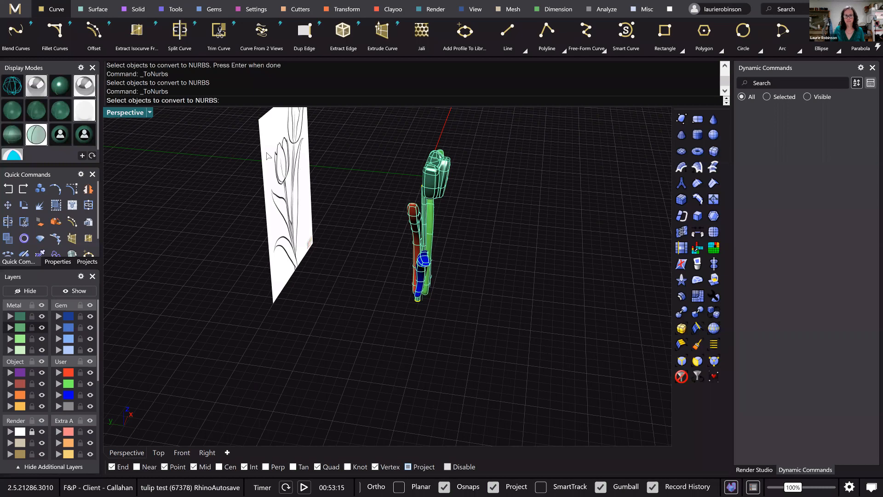
{"action": "key", "text": "Return"}
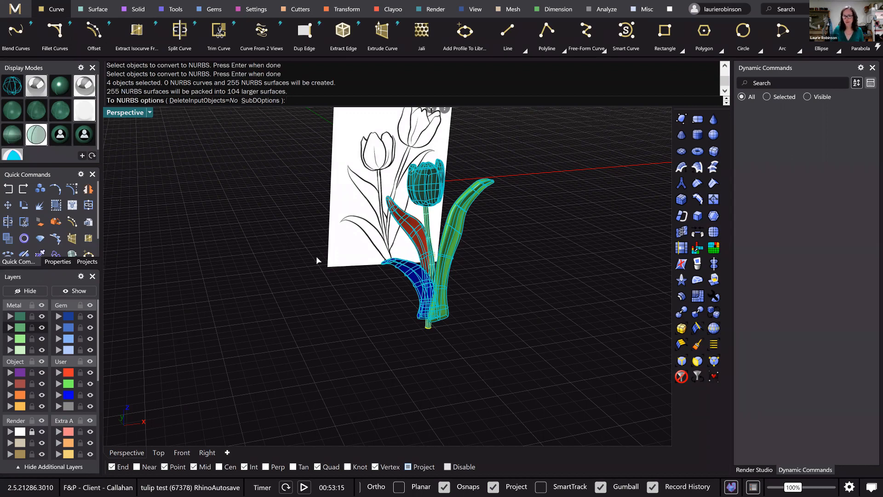
{"action": "right_click_drag", "start_coordinate": [316, 260], "coordinate": [280, 266]}
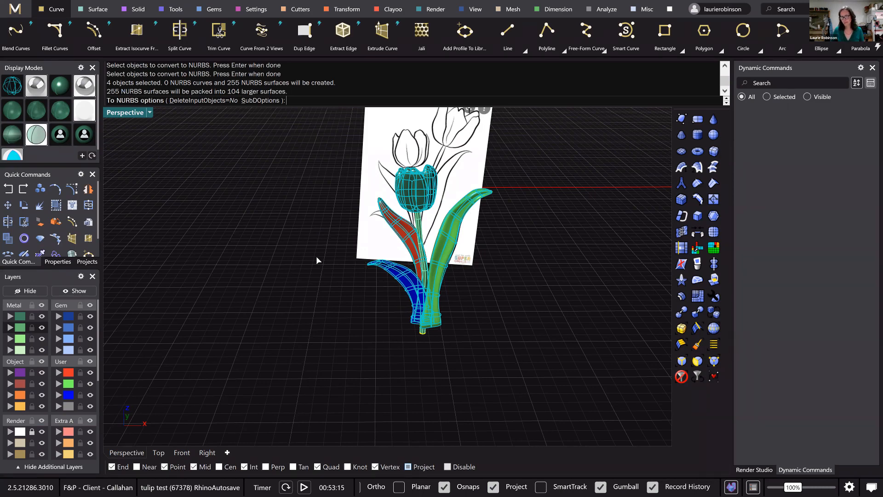
{"action": "mouse_move", "coordinate": [364, 327]}
{"action": "right_mouse_down"}
{"action": "mouse_move", "coordinate": [386, 311]}
{"action": "mouse_move", "coordinate": [368, 316]}
{"action": "right_mouse_up"}
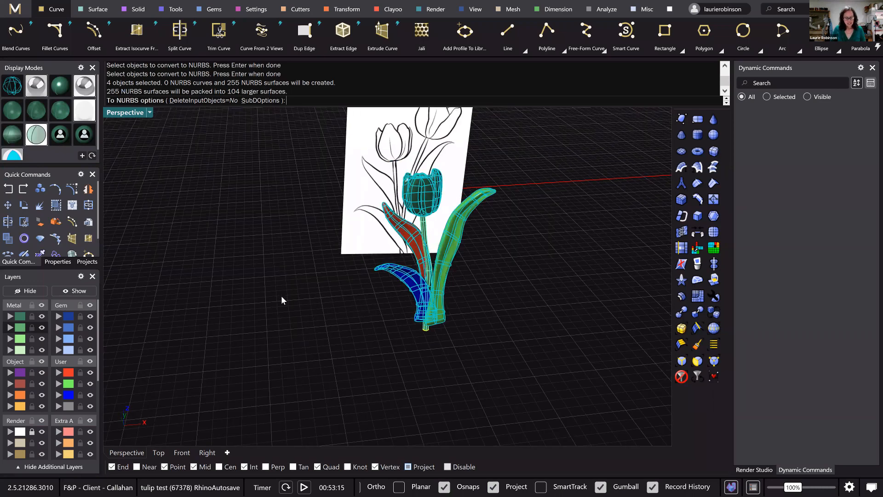
{"action": "key", "text": "Return"}
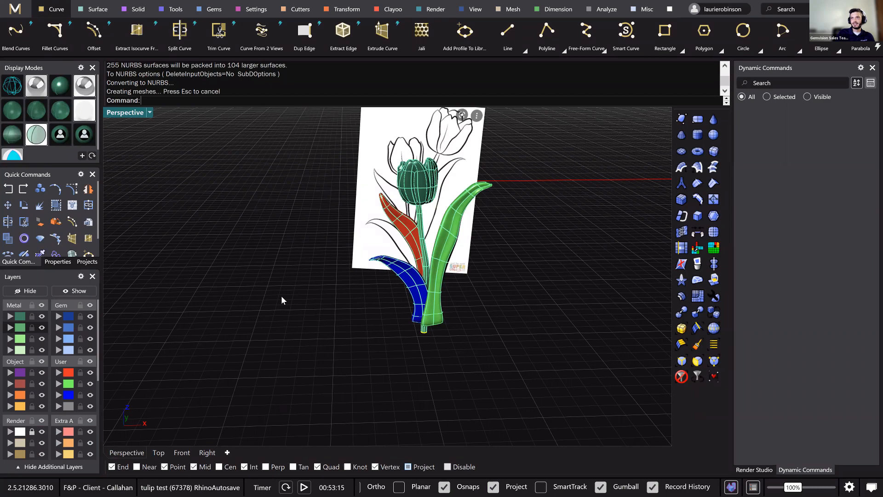
- Select all SubDs with SelSubD, move them to layer User 04, and lock that layer
{"action": "type", "text": "Sel"}
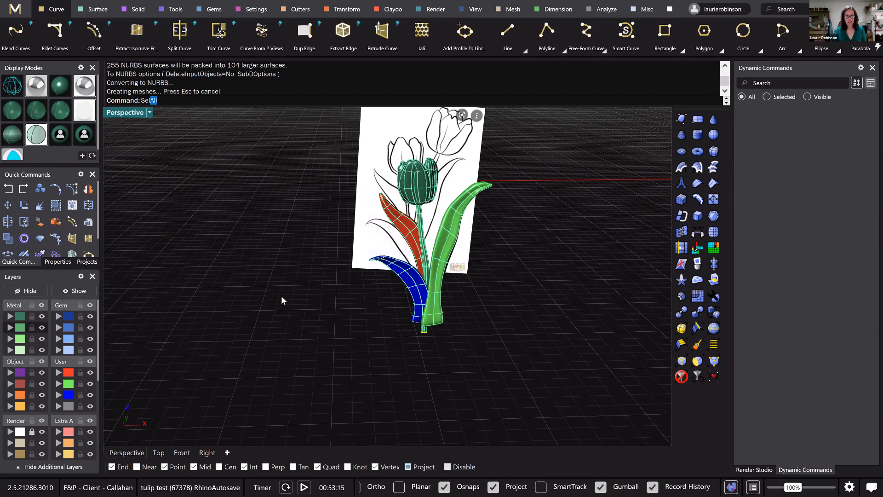
{"action": "type", "text": "SubD"}
{"action": "key", "text": "Return"}
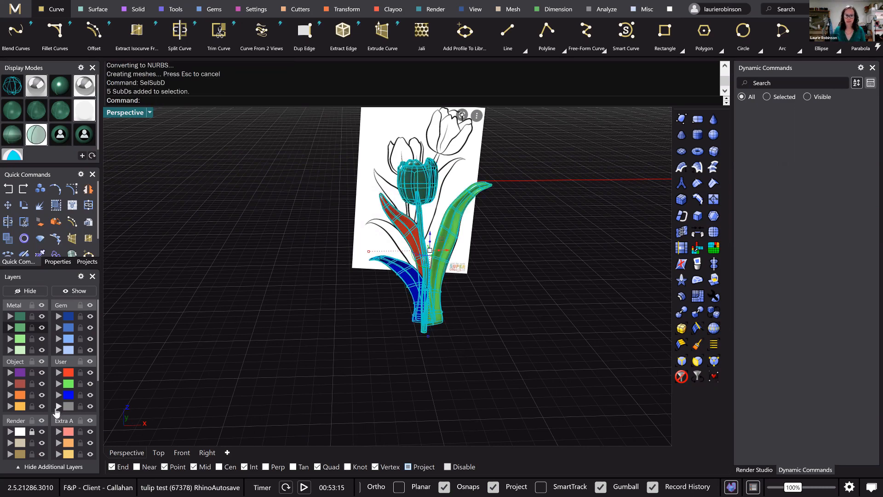
{"action": "left_click", "coordinate": [58, 407]}
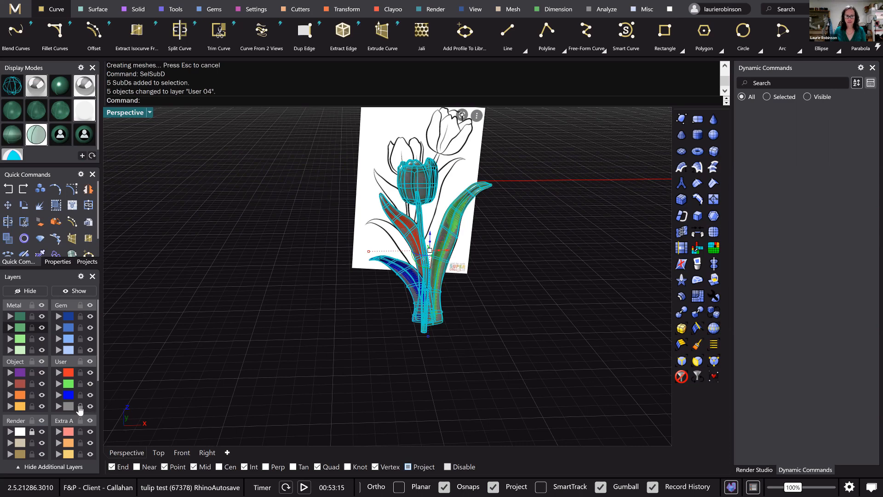
{"action": "left_click", "coordinate": [80, 407]}
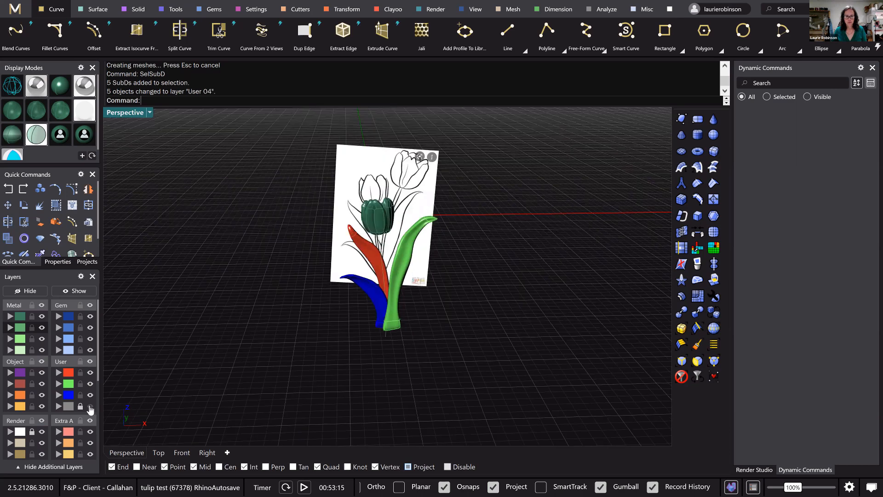
- Try another ToNurbs conversion, and undo the move of the SubDs to layer User 04
{"action": "right_click_drag", "start_coordinate": [375, 283], "coordinate": [392, 265]}
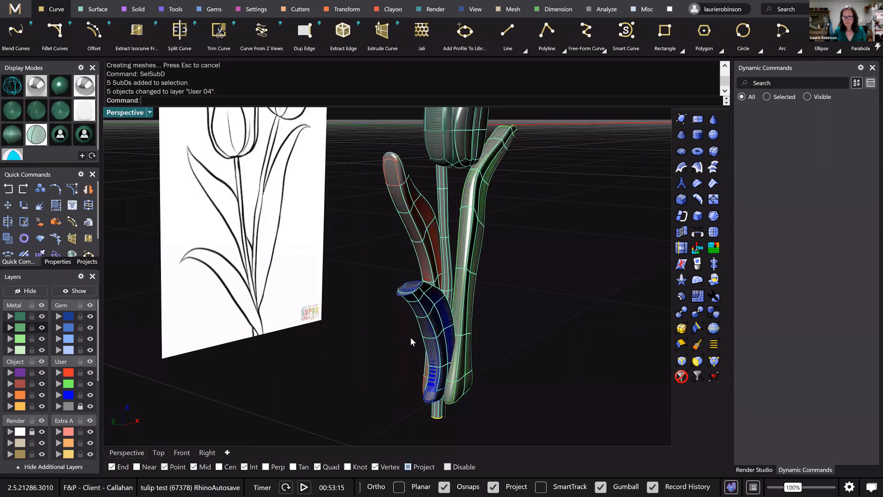
{"action": "right_click_drag", "start_coordinate": [410, 337], "coordinate": [476, 330]}
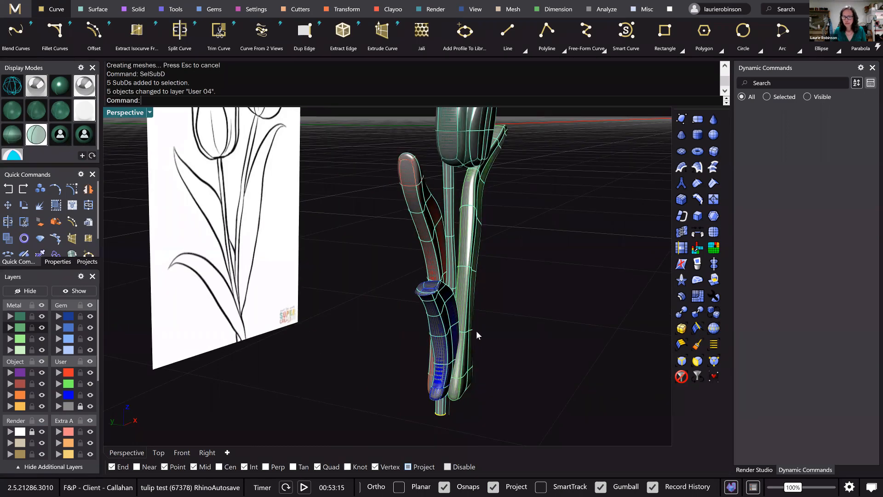
{"action": "left_click", "coordinate": [680, 315]}
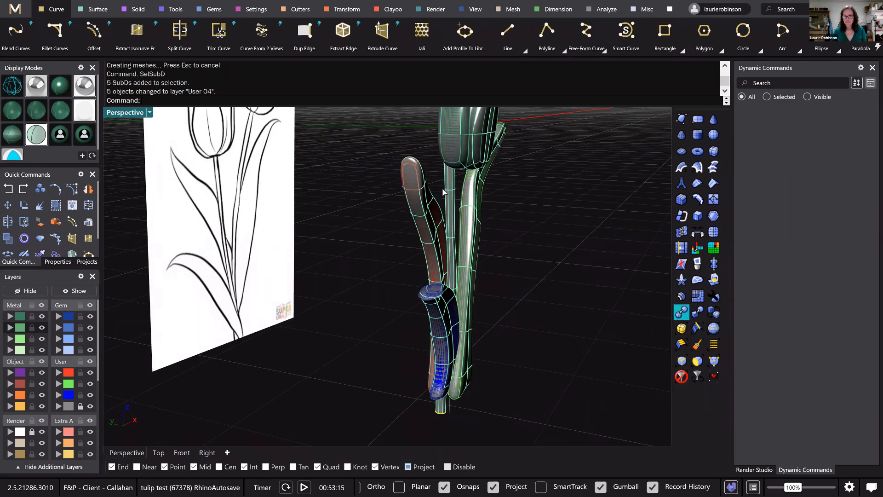
{"action": "right_click_drag", "start_coordinate": [515, 231], "coordinate": [498, 233]}
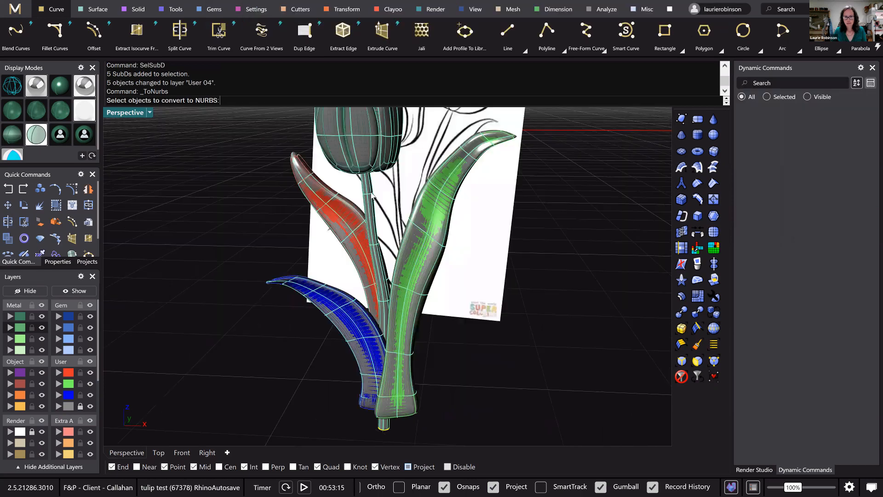
{"action": "key", "text": "Return"}
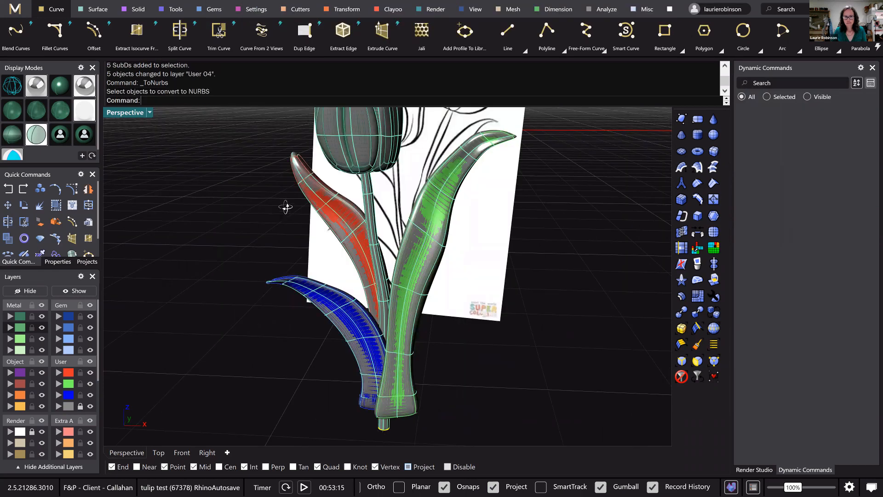
{"action": "right_click_drag", "start_coordinate": [161, 378], "coordinate": [224, 389]}
{"action": "right_click_drag", "start_coordinate": [224, 325], "coordinate": [217, 380]}
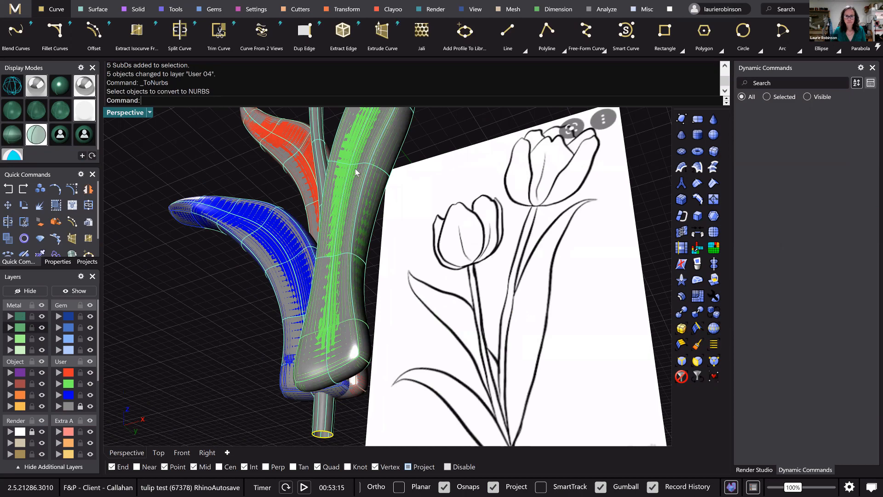
{"action": "key", "text": "ctrl+z"}
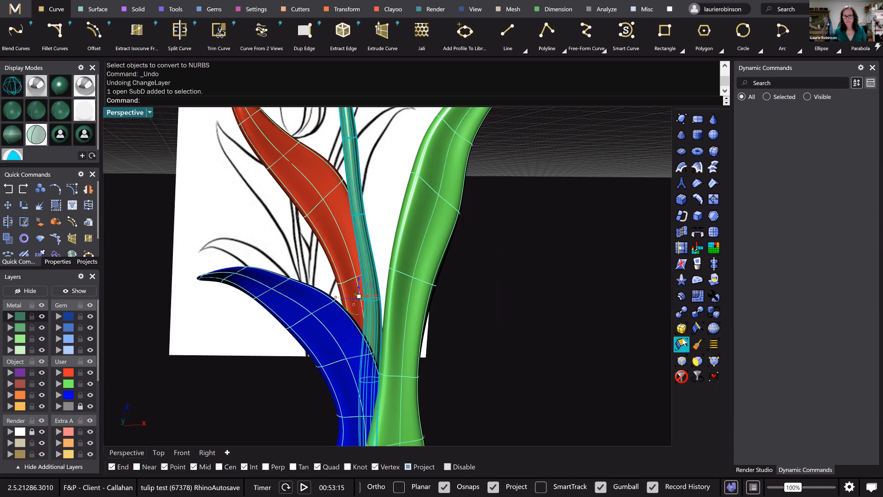
- Convert the stem SubD to NURBS, with DeleteInputObjects=No
{"action": "left_click", "coordinate": [680, 314]}
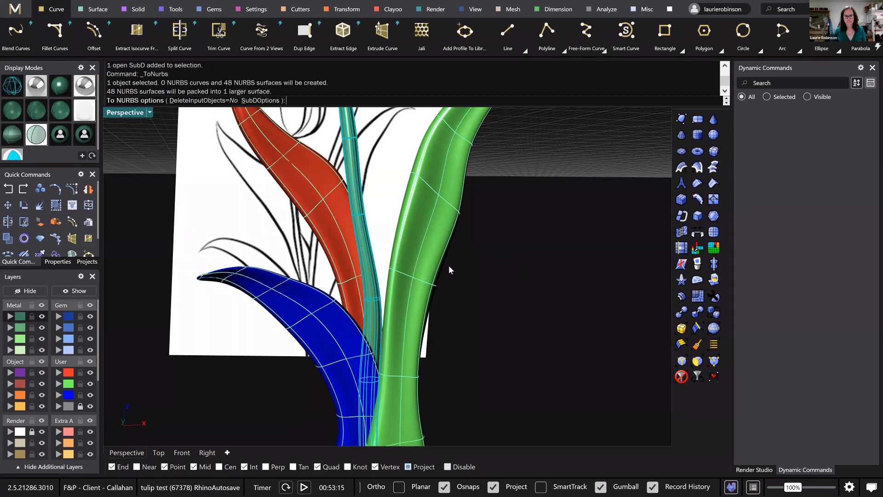
{"action": "key", "text": "Return"}
{"action": "left_click", "coordinate": [359, 255]}
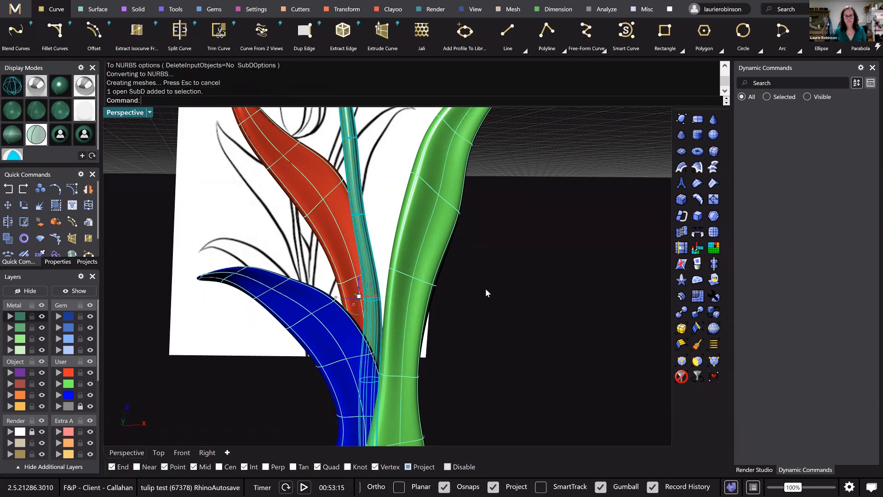
- Select the green, red and blue leaf SubDs together with the flower SubD, and convert them to NURBS
{"action": "left_click", "coordinate": [438, 277]}
{"action": "scroll", "coordinate": [370, 248], "scroll_direction": "down", "scroll_amount": 5}
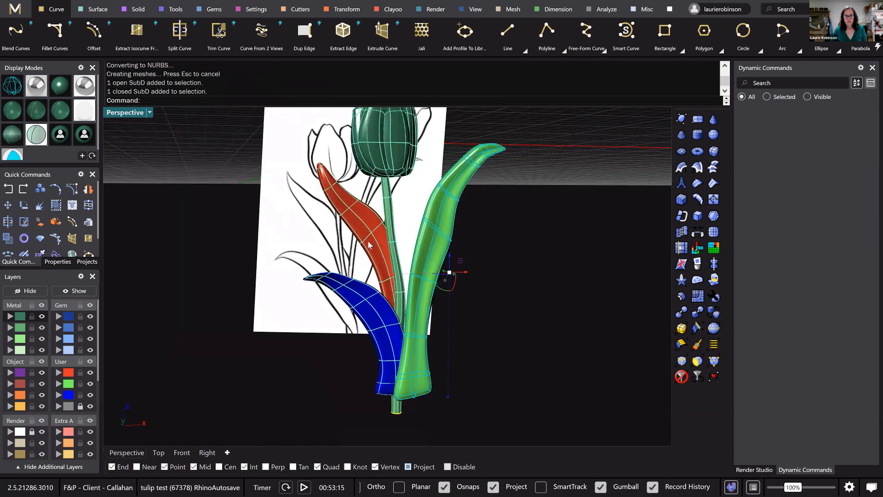
{"action": "left_click", "coordinate": [369, 245], "text": "shift"}
{"action": "left_click", "coordinate": [364, 302], "text": "shift"}
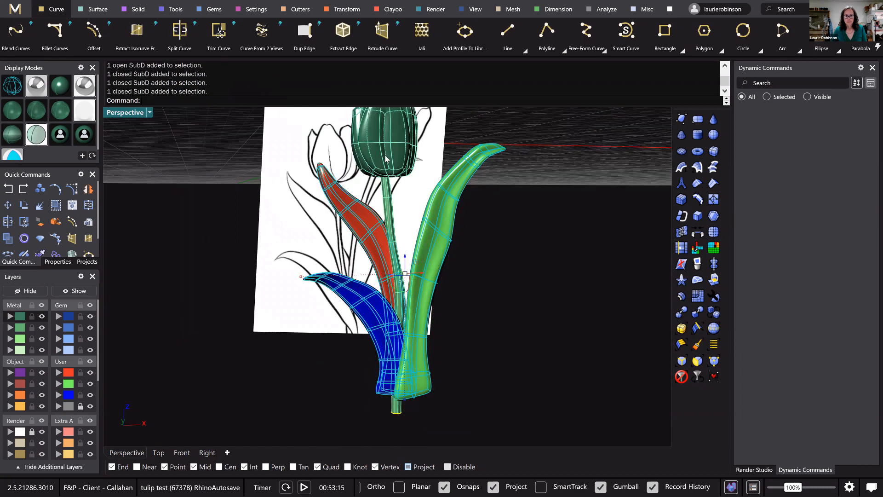
{"action": "left_click", "coordinate": [386, 159], "text": "shift"}
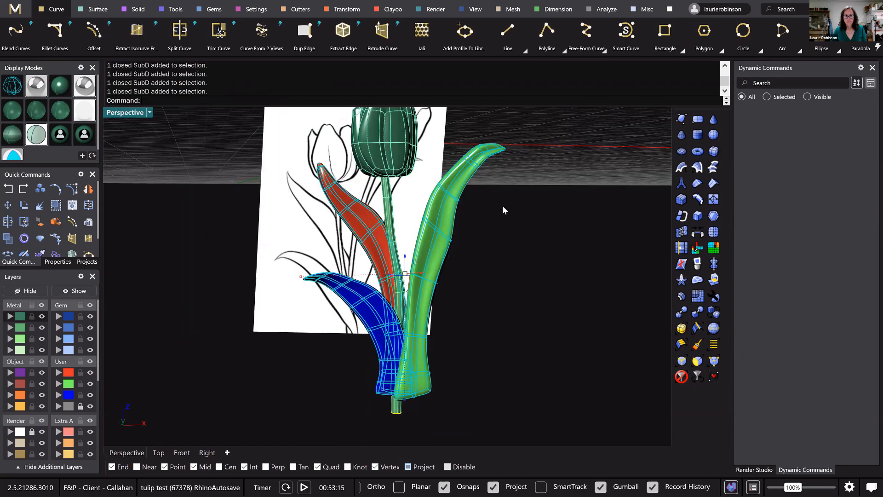
{"action": "left_click", "coordinate": [680, 311]}
{"action": "right_click", "coordinate": [528, 267]}
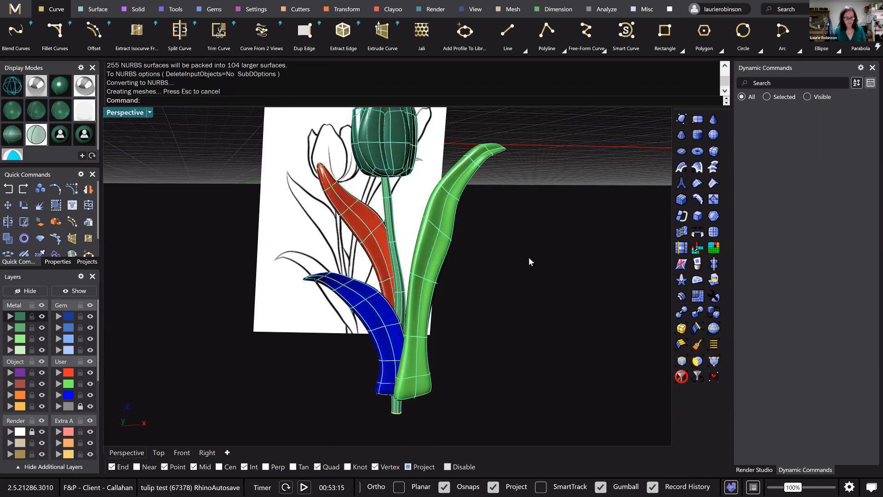
- Select all SubDs with SelSubD, move them to the locked layer User 04, and hide that layer
{"action": "type", "text": "SelSubD"}
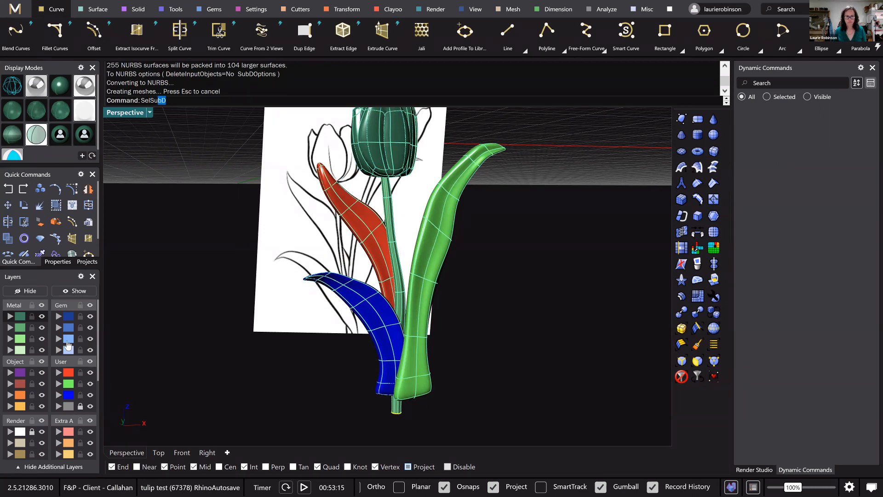
{"action": "key", "text": "Return"}
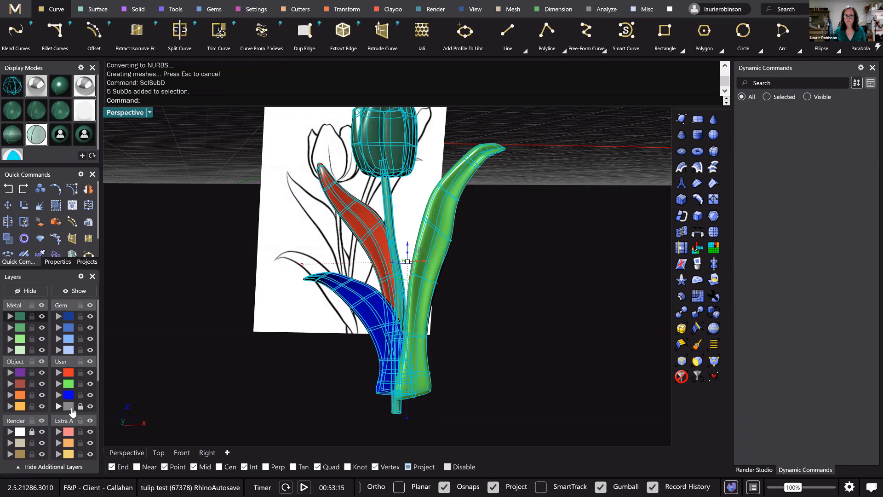
{"action": "left_click", "coordinate": [88, 409]}
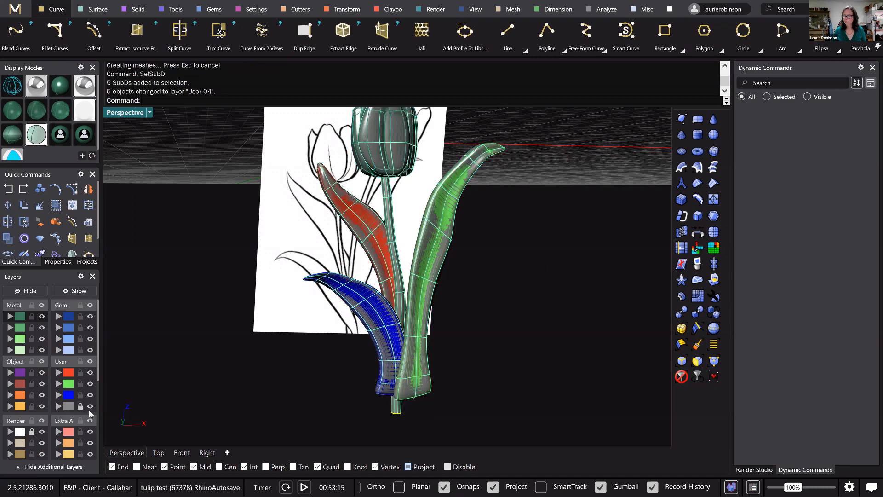
{"action": "left_click", "coordinate": [90, 407]}
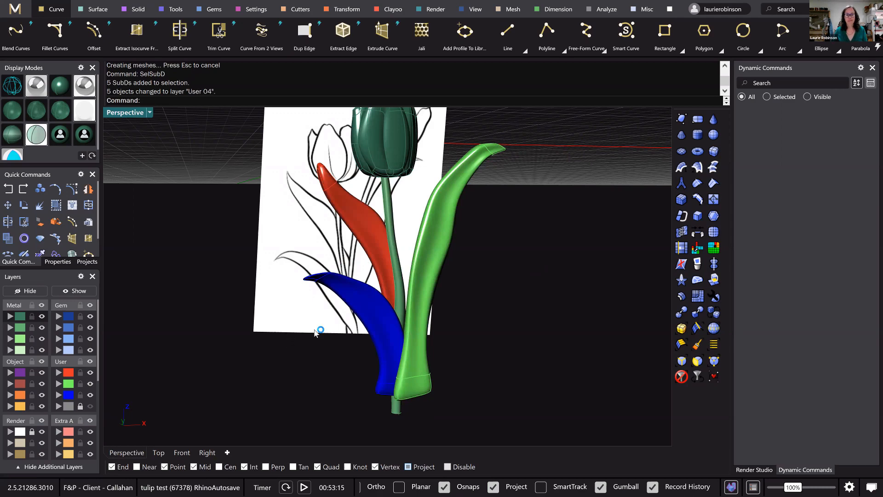
- Cap both open ends of the tulip's stem surface to make it a closed solid
{"action": "scroll", "coordinate": [353, 267], "scroll_direction": "down", "scroll_amount": 3}
{"action": "right_click_drag", "start_coordinate": [340, 252], "coordinate": [330, 235]}
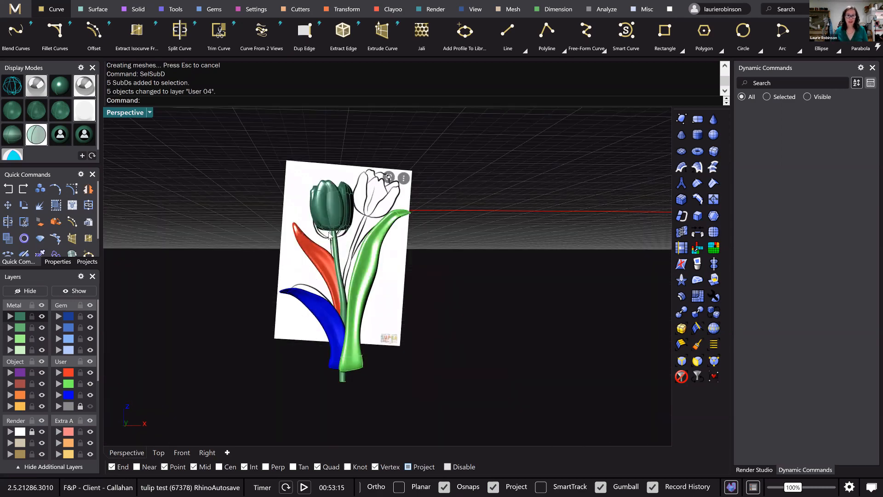
{"action": "scroll", "coordinate": [381, 268], "scroll_direction": "up", "scroll_amount": 3}
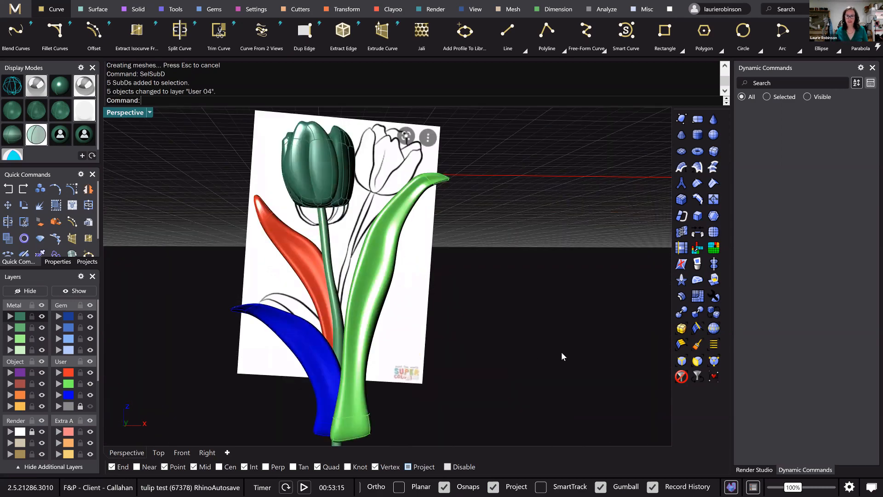
{"action": "left_click", "coordinate": [327, 231]}
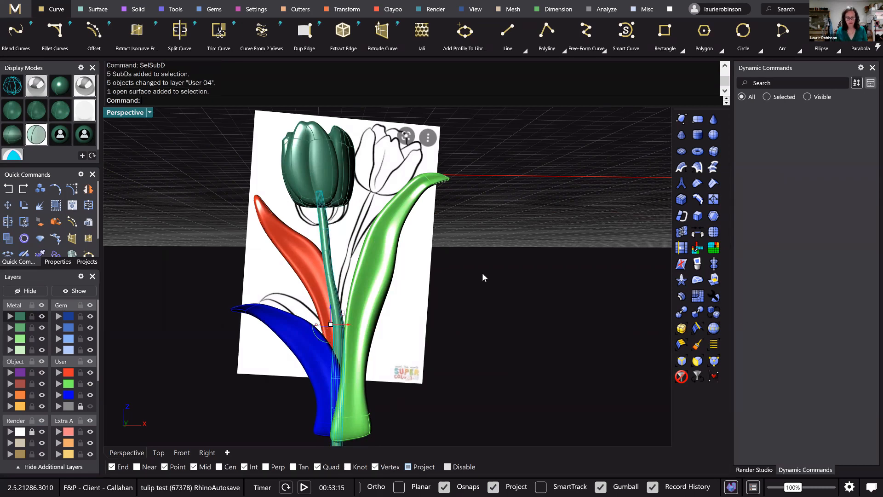
{"action": "type", "text": "ap"}
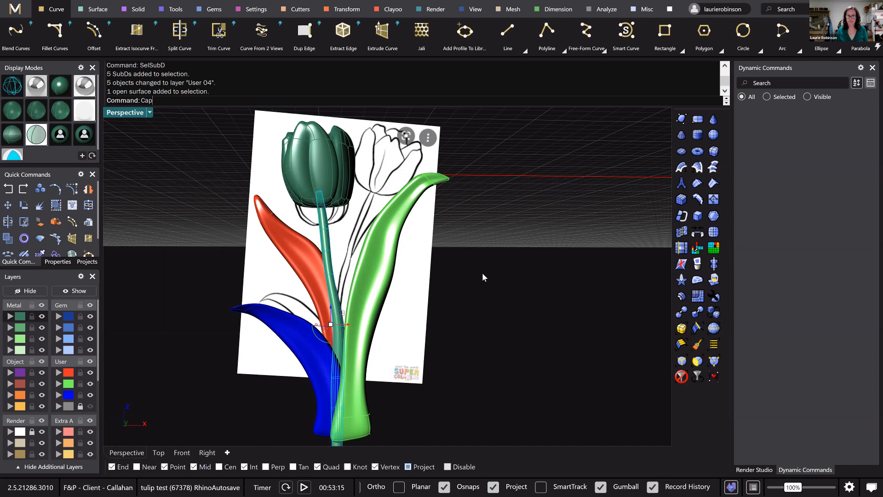
{"action": "key", "text": "Return"}
{"action": "key", "text": "Escape"}
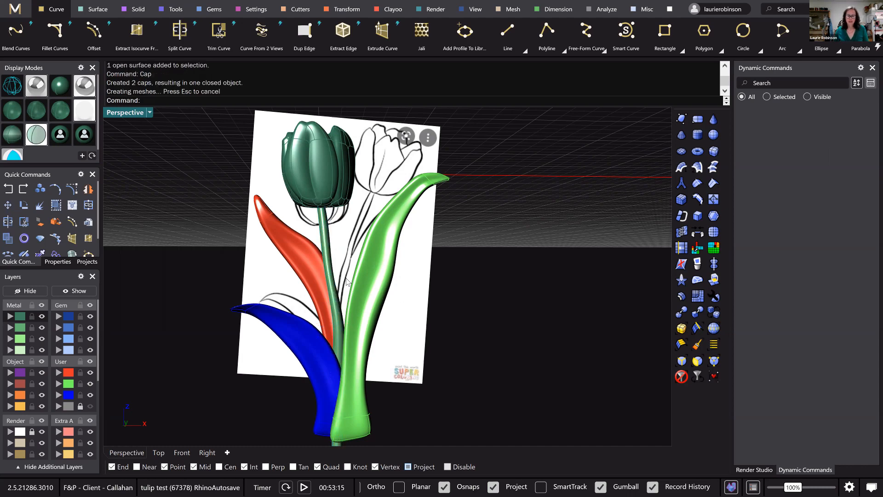
- Select the duplicate polysurfaces with SelDup and delete them
{"action": "right_click_drag", "start_coordinate": [408, 312], "coordinate": [551, 272]}
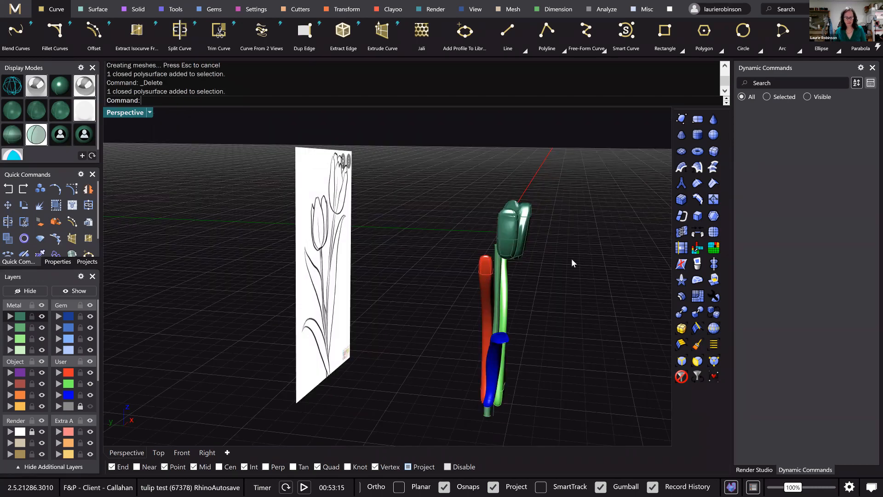
{"action": "type", "text": "SelDup"}
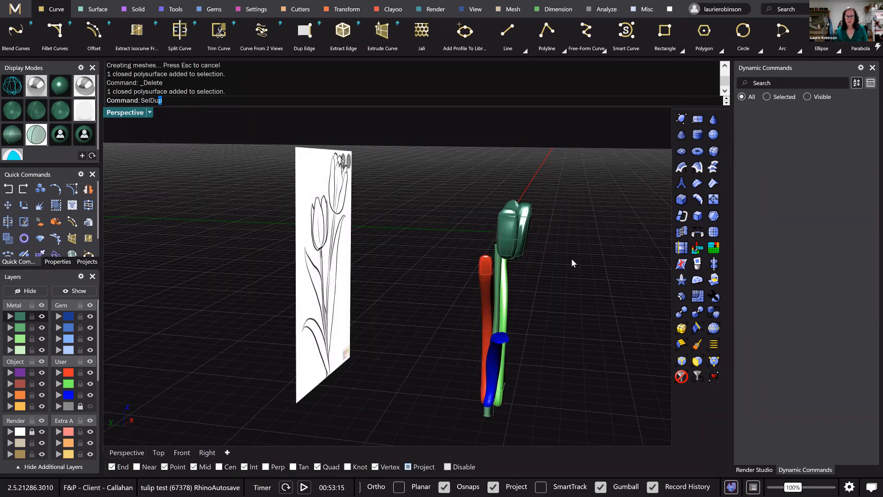
{"action": "key", "text": "Return"}
{"action": "key", "text": "Delete"}
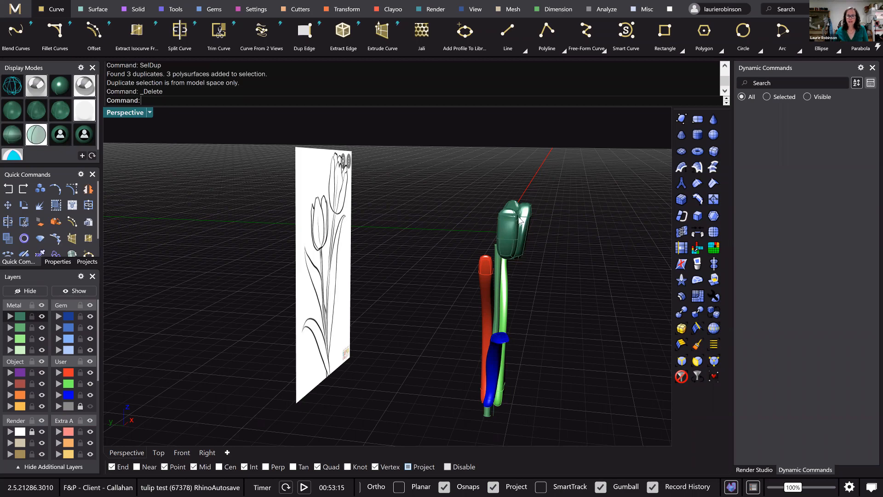
- Select the converted flower and shift it slightly so that it sits over the top of the stem
{"action": "right_click_drag", "start_coordinate": [522, 219], "coordinate": [528, 237]}
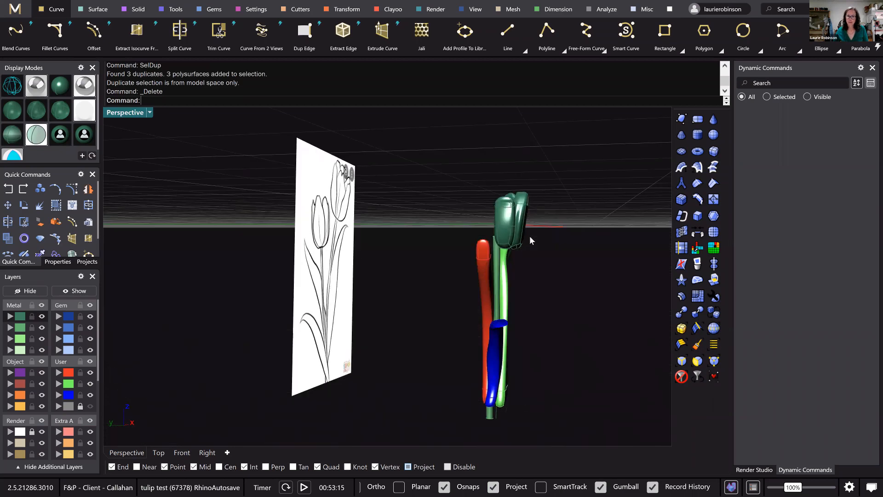
{"action": "left_click", "coordinate": [500, 239]}
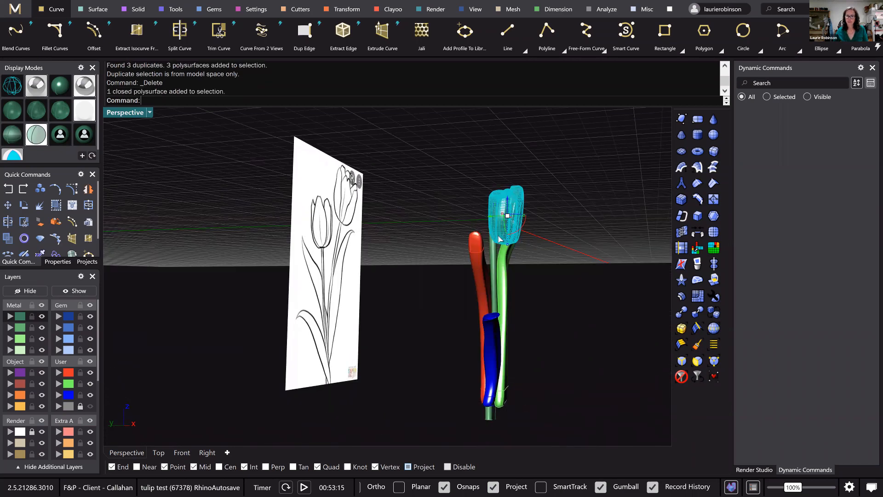
{"action": "right_click_drag", "start_coordinate": [505, 206], "coordinate": [497, 183]}
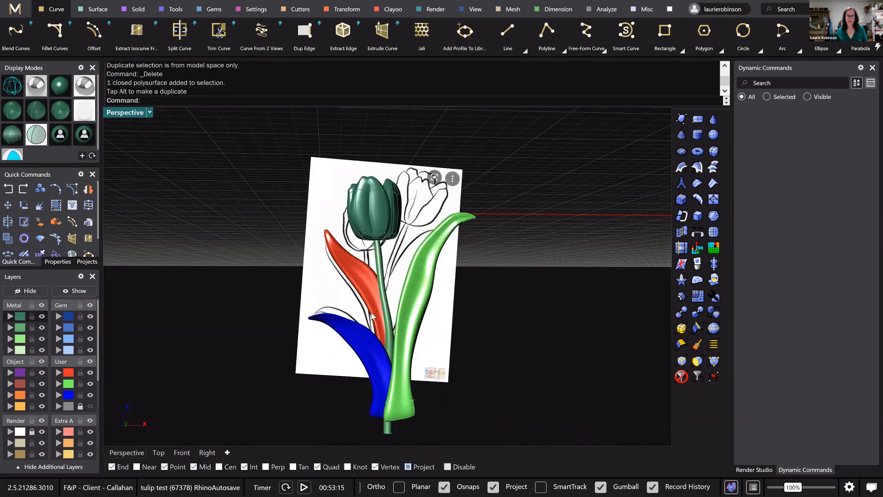
{"action": "right_click_drag", "start_coordinate": [501, 224], "coordinate": [501, 229]}
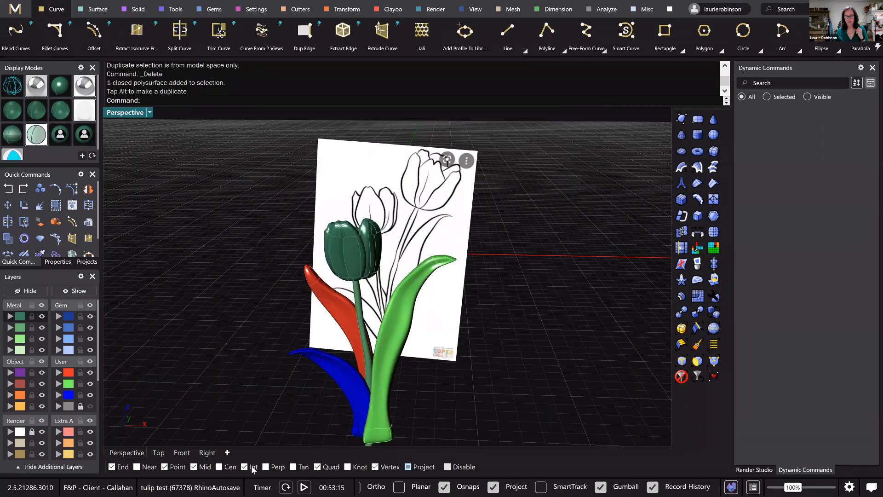
- Show the model shaded in the Front view and create a round diamond with the Gem tool
{"action": "left_click", "coordinate": [183, 453]}
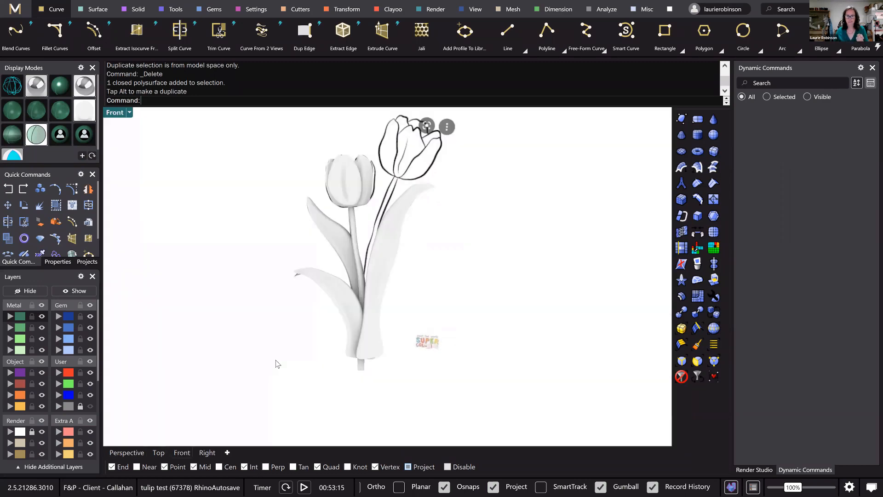
{"action": "scroll", "coordinate": [278, 364], "scroll_direction": "down", "scroll_amount": 2}
{"action": "left_click", "coordinate": [60, 85]}
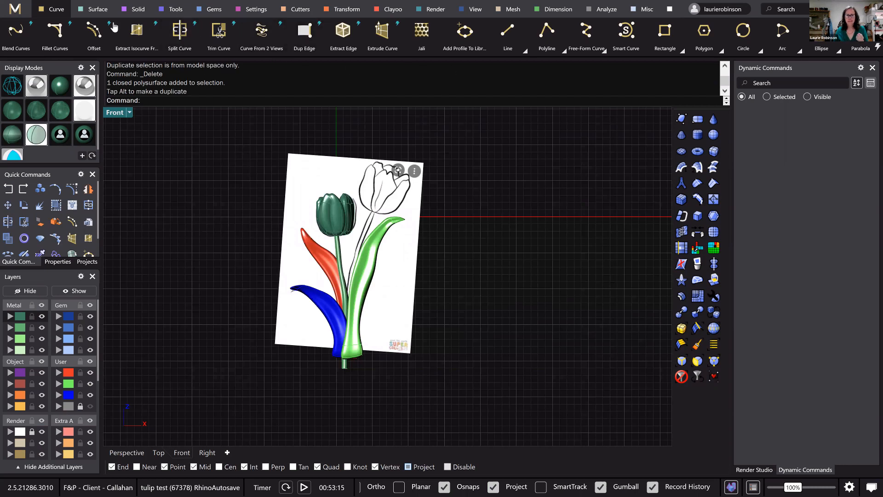
{"action": "scroll", "coordinate": [131, 11], "scroll_direction": "down", "scroll_amount": 1}
{"action": "scroll", "coordinate": [138, 27], "scroll_direction": "down", "scroll_amount": 1}
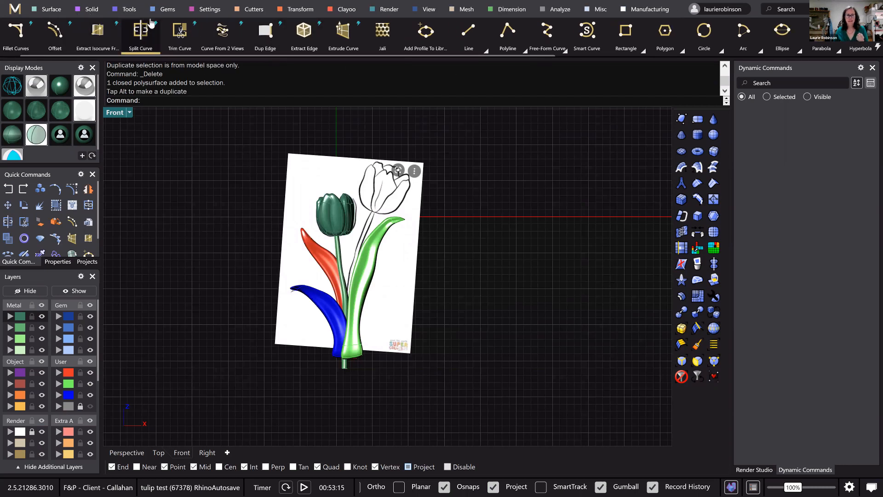
{"action": "scroll", "coordinate": [147, 23], "scroll_direction": "down", "scroll_amount": 1}
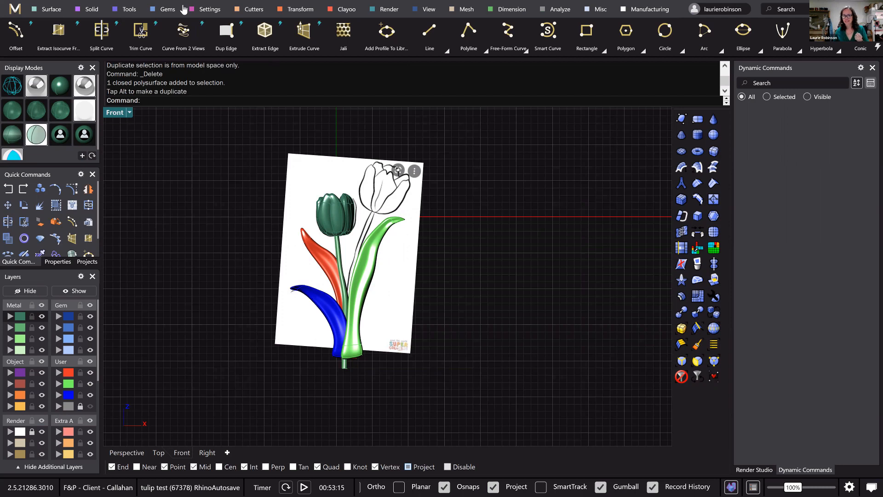
{"action": "left_click", "coordinate": [165, 9]}
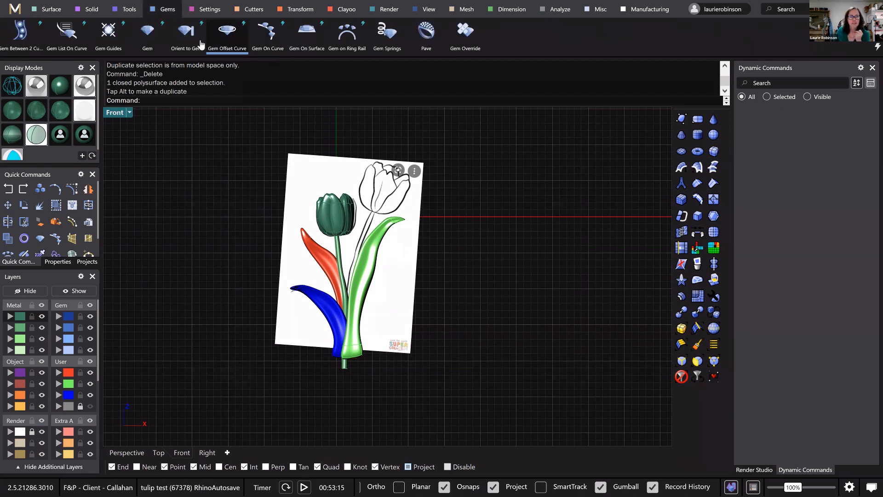
{"action": "left_click", "coordinate": [147, 31]}
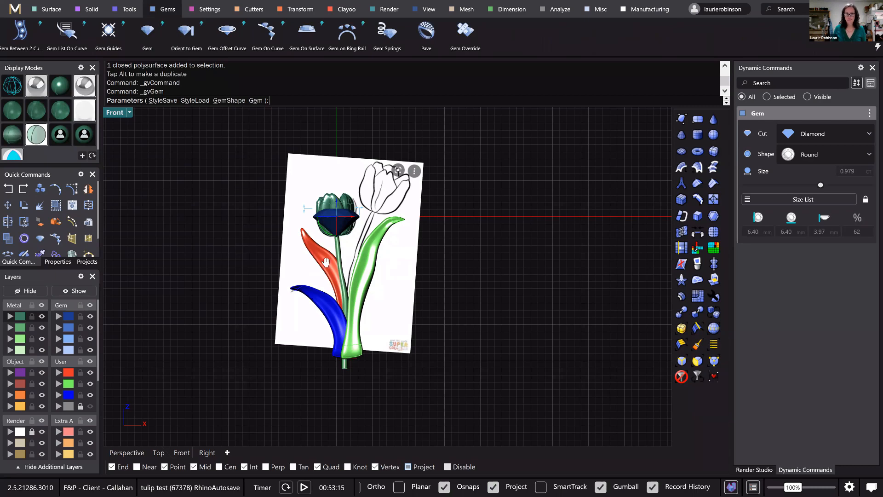
- Rotate the gem a quarter turn so that it stands upright, parallel to the reference sketch
{"action": "right_click_drag", "start_coordinate": [252, 305], "coordinate": [307, 302]}
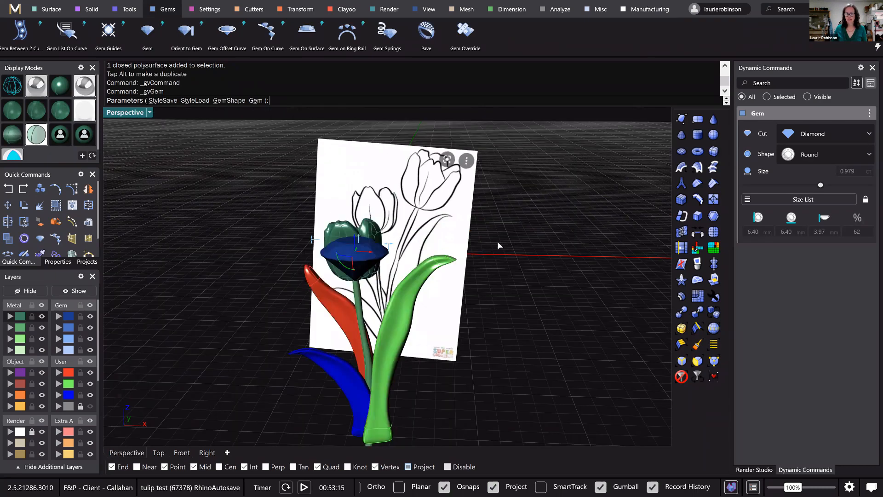
{"action": "right_click_drag", "start_coordinate": [482, 251], "coordinate": [480, 249]}
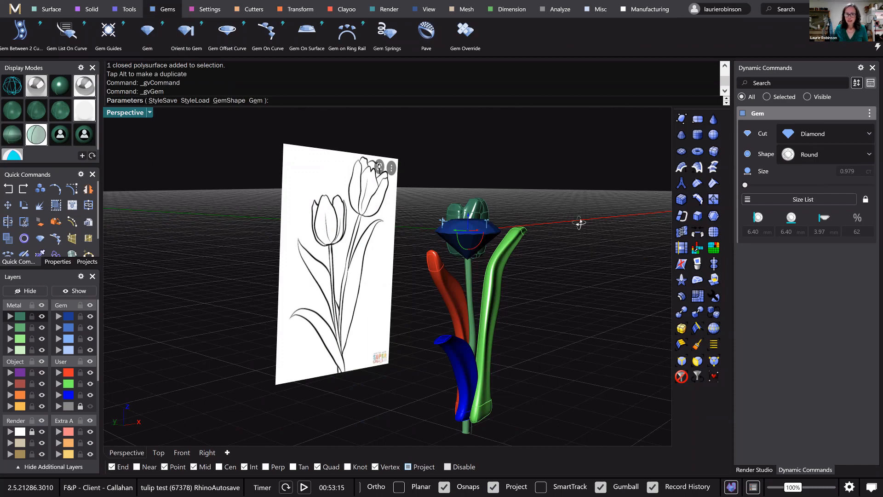
{"action": "right_click_drag", "start_coordinate": [505, 232], "coordinate": [498, 233]}
{"action": "scroll", "coordinate": [498, 233], "scroll_direction": "up", "scroll_amount": 4}
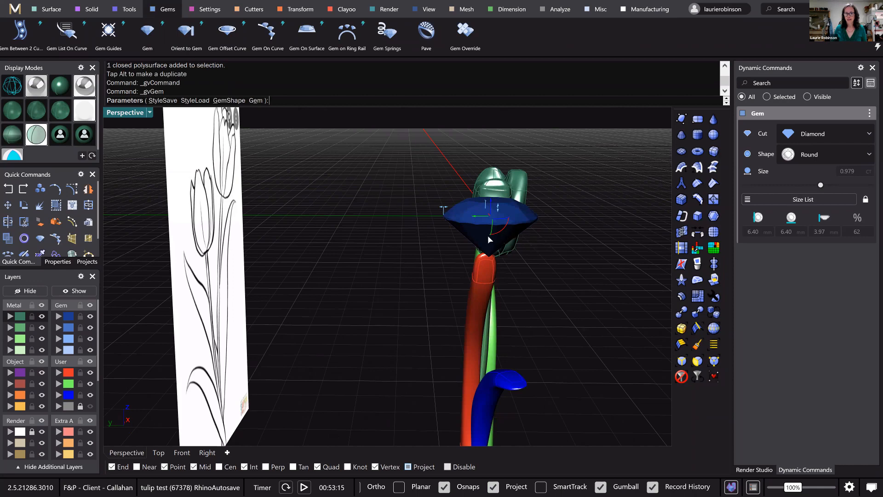
{"action": "left_click_drag", "start_coordinate": [488, 235], "coordinate": [440, 242]}
{"action": "right_click_drag", "start_coordinate": [440, 242], "coordinate": [498, 234]}
{"action": "scroll", "coordinate": [498, 234], "scroll_direction": "down", "scroll_amount": 4}
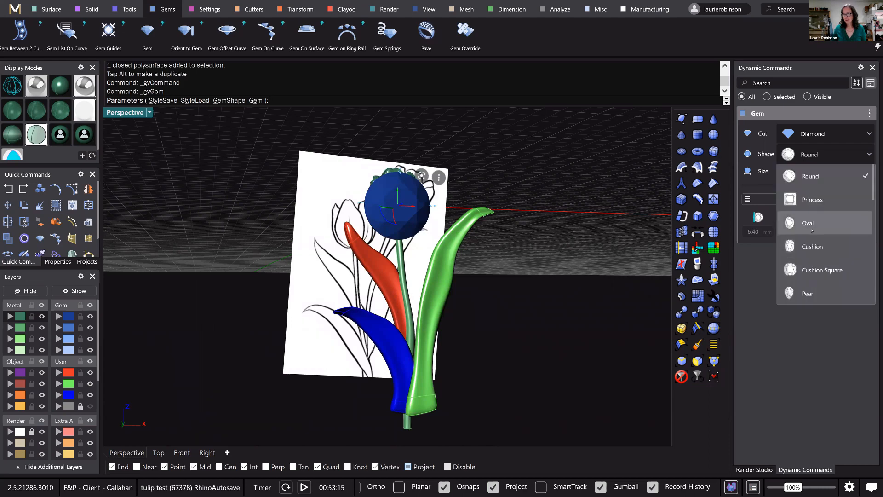
- Set the gem's shape to Oval with a length of 25 mm and a width of 20 mm
{"action": "left_click", "coordinate": [812, 223]}
{"action": "scroll", "coordinate": [529, 201], "scroll_direction": "down", "scroll_amount": 2}
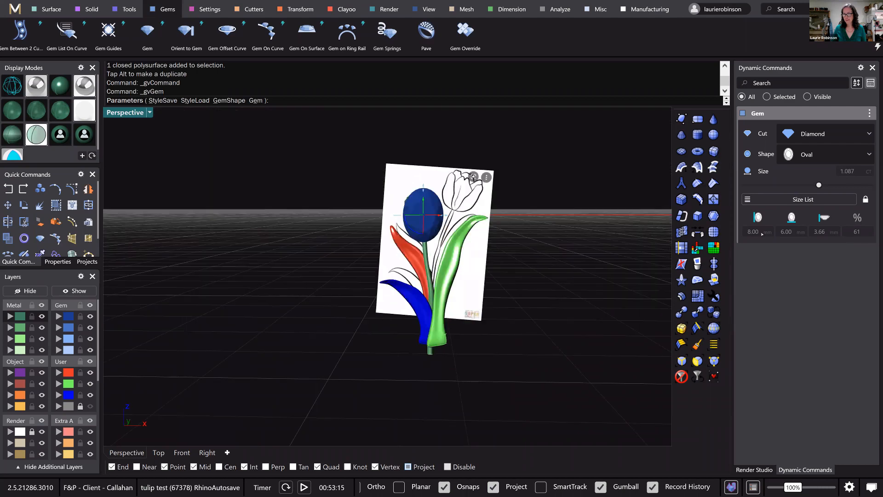
{"action": "left_click", "coordinate": [753, 231]}
{"action": "type", "text": "25"}
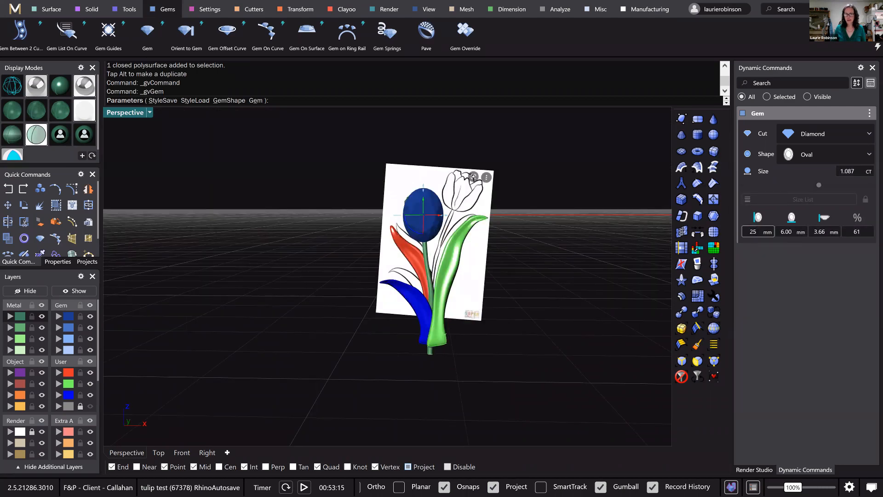
{"action": "key", "text": "Tab"}
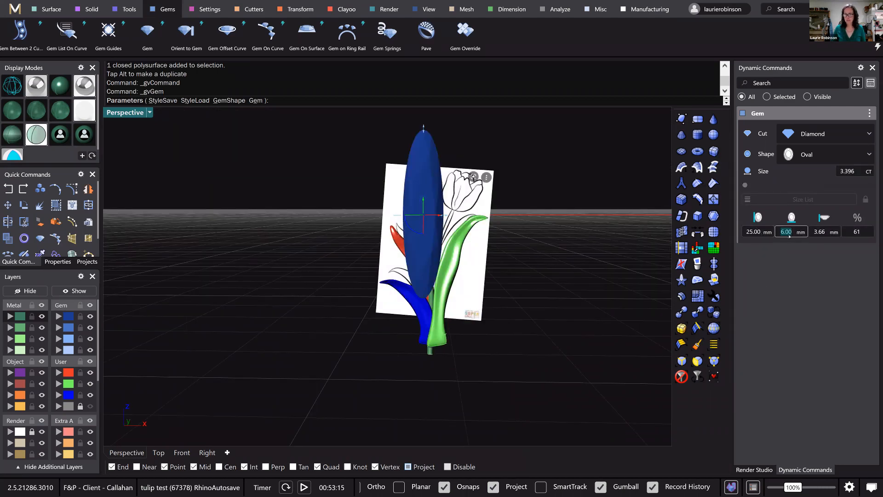
{"action": "type", "text": "20"}
{"action": "key", "text": "Tab"}
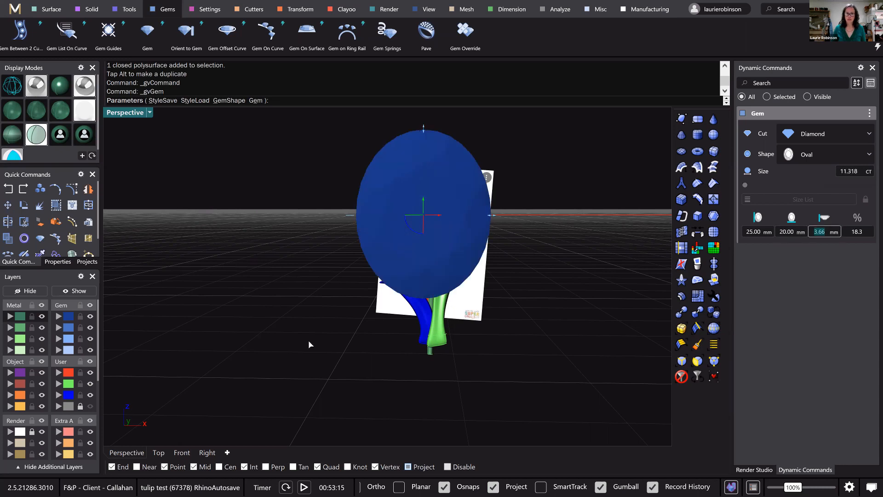
- Move the oval gem down and slightly right around the tulip, and switch the Perspective view to wireframe display
{"action": "left_click_drag", "start_coordinate": [424, 201], "coordinate": [427, 251]}
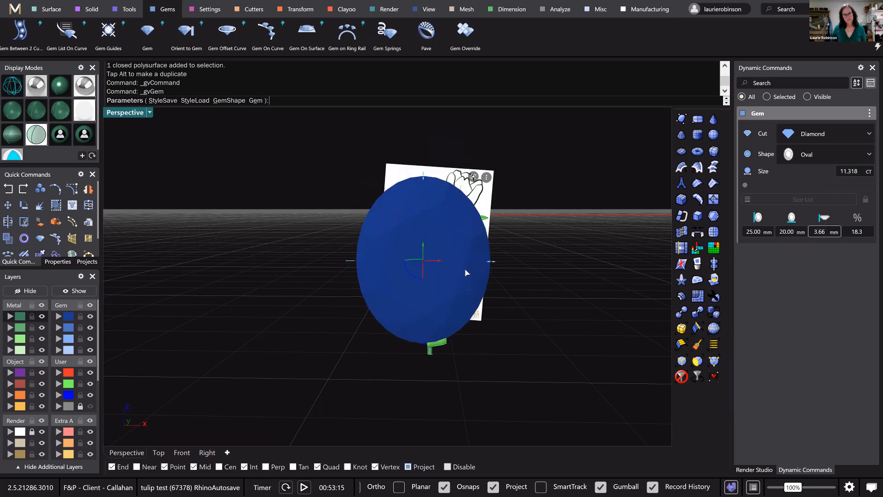
{"action": "left_click_drag", "start_coordinate": [435, 261], "coordinate": [453, 261]}
{"action": "left_click", "coordinate": [154, 191]}
{"action": "left_click", "coordinate": [20, 82]}
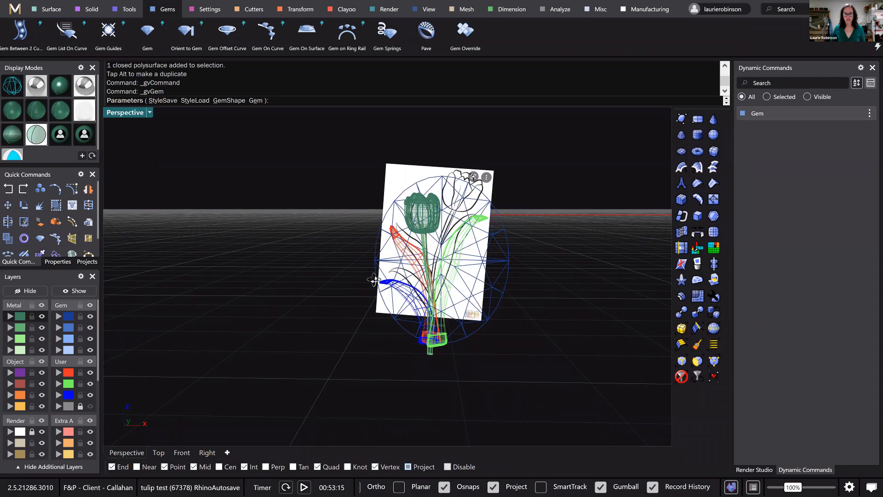
- Edit the gem in the wireframe Front view and shift it slightly up and left to frame the tulip
{"action": "left_click", "coordinate": [183, 452]}
{"action": "right_click_drag", "start_coordinate": [408, 261], "coordinate": [377, 247]}
{"action": "scroll", "coordinate": [376, 247], "scroll_direction": "up", "scroll_amount": 4}
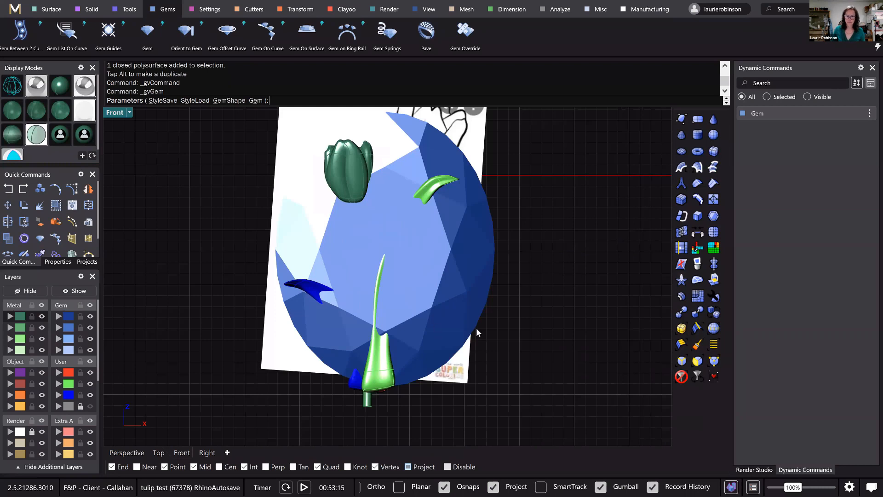
{"action": "key", "text": "ctrl+alt+w"}
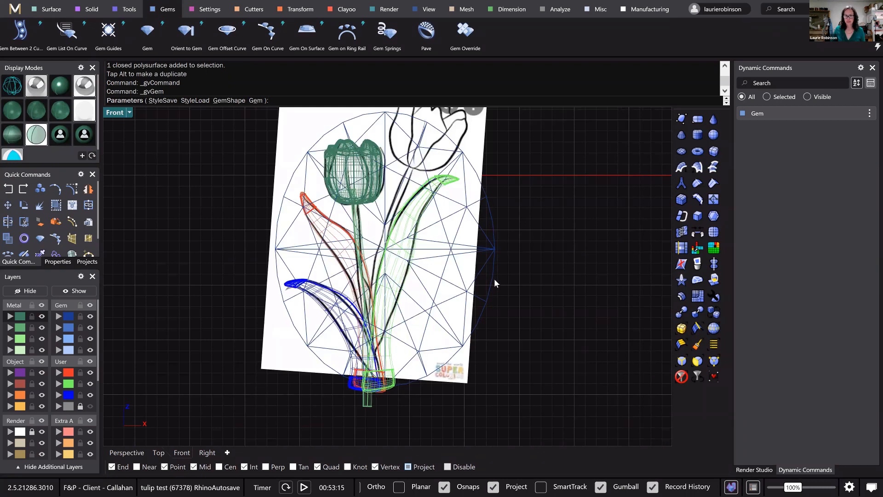
{"action": "left_click", "coordinate": [841, 118]}
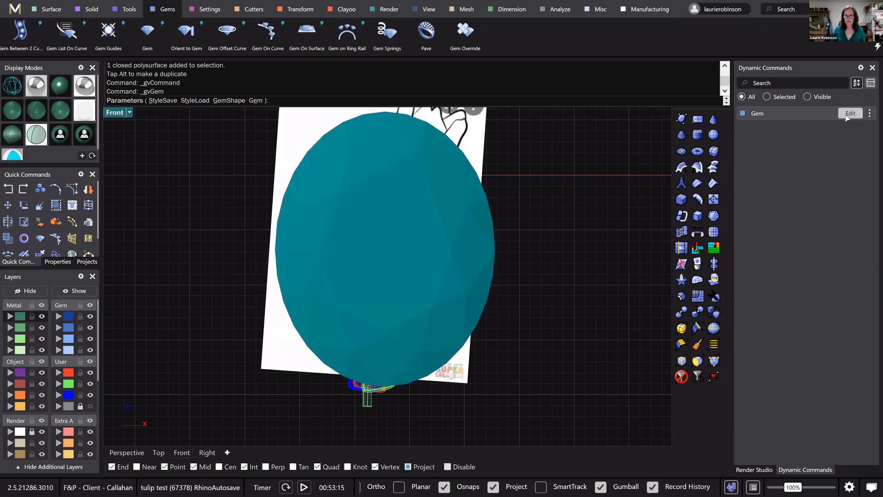
{"action": "left_click_drag", "start_coordinate": [401, 253], "coordinate": [392, 251]}
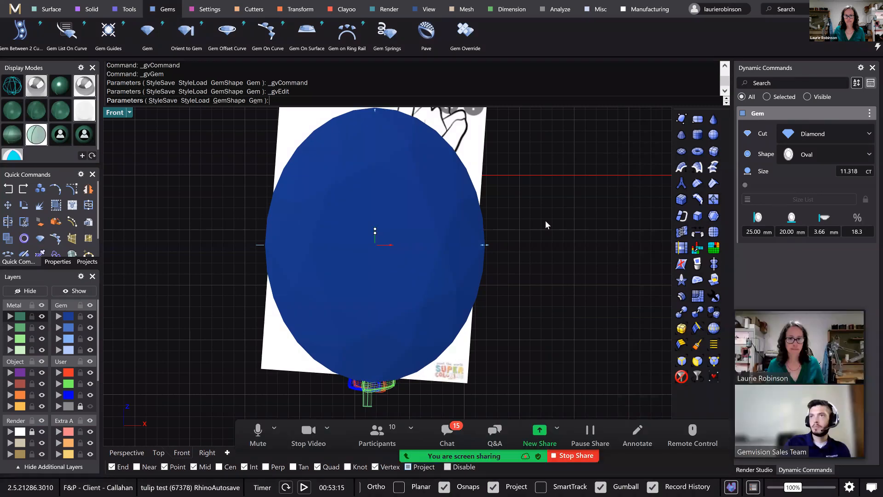
{"action": "right_click", "coordinate": [548, 240]}
- Finish the gem edit and build a halo around the oval gem in the Front view
{"action": "scroll", "coordinate": [551, 289], "scroll_direction": "down", "scroll_amount": 2}
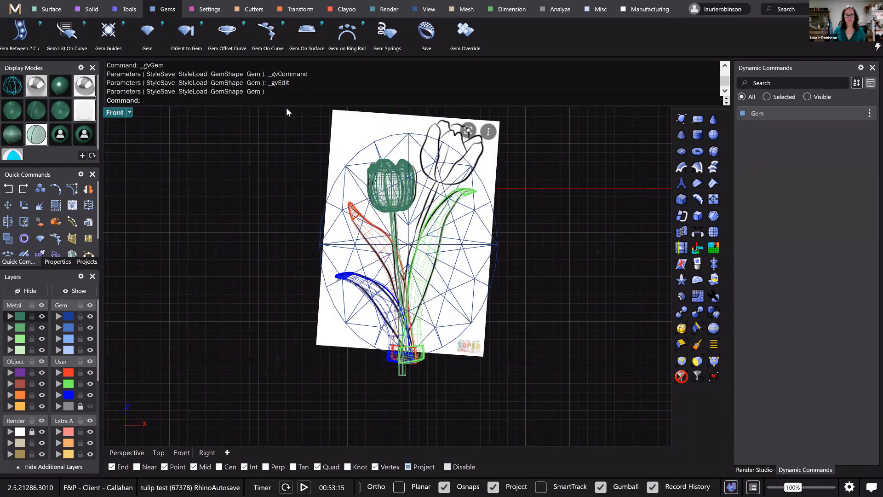
{"action": "right_click_drag", "start_coordinate": [134, 133], "coordinate": [131, 167]}
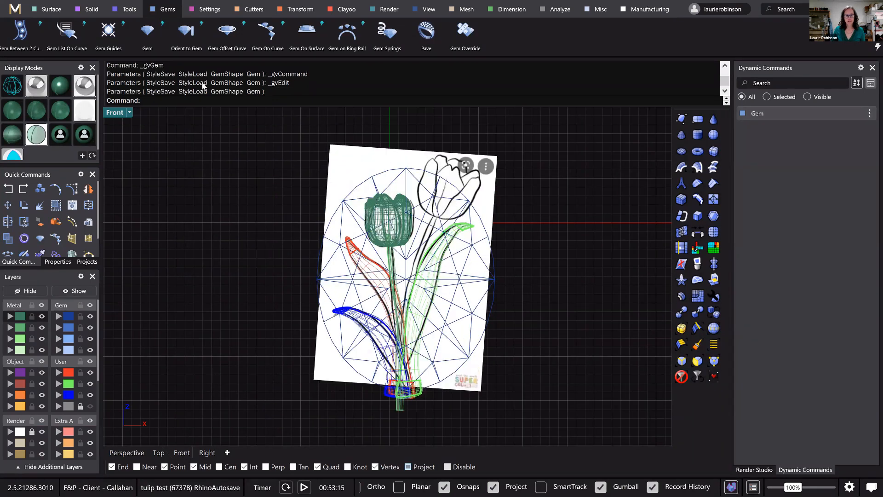
{"action": "left_click", "coordinate": [210, 11]}
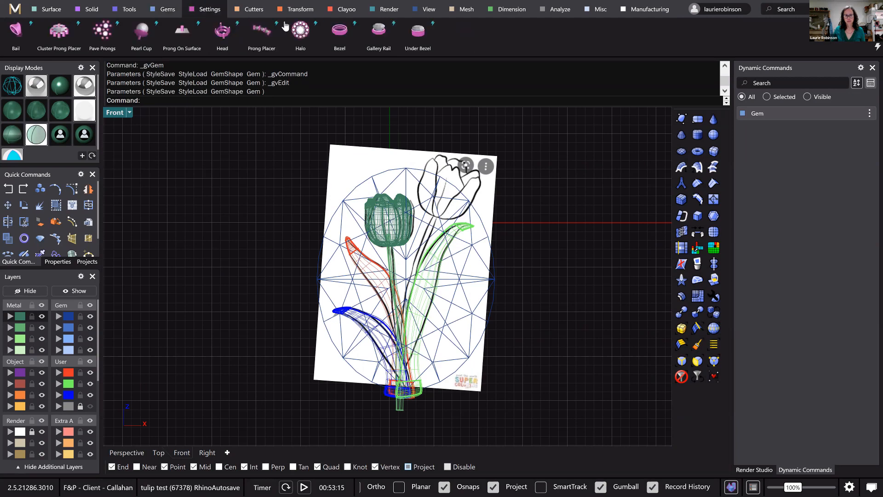
{"action": "left_click", "coordinate": [300, 31]}
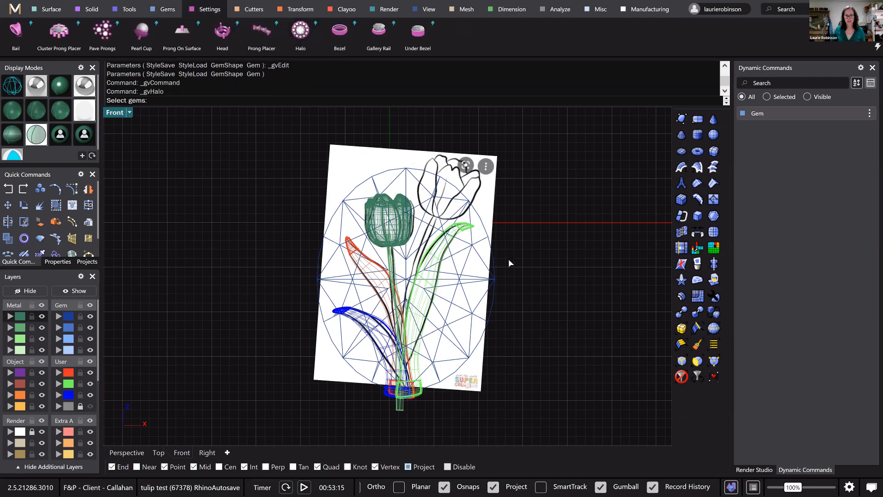
{"action": "left_click", "coordinate": [488, 234]}
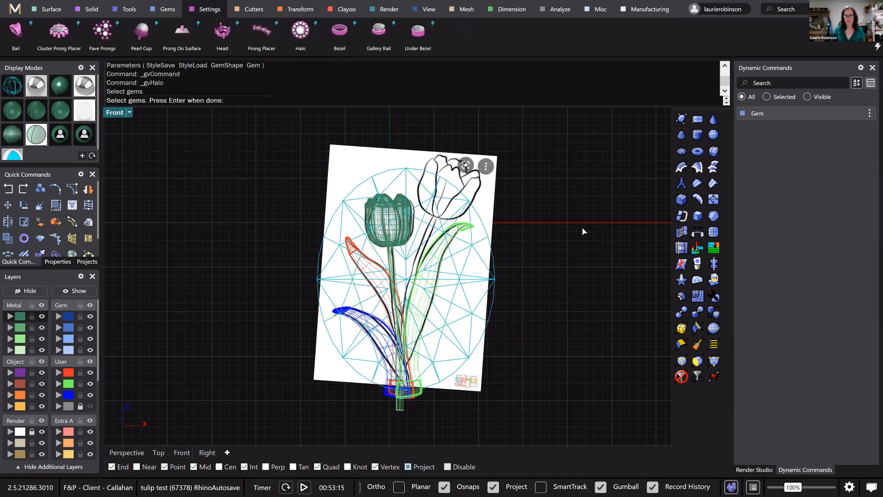
{"action": "key", "text": "Return"}
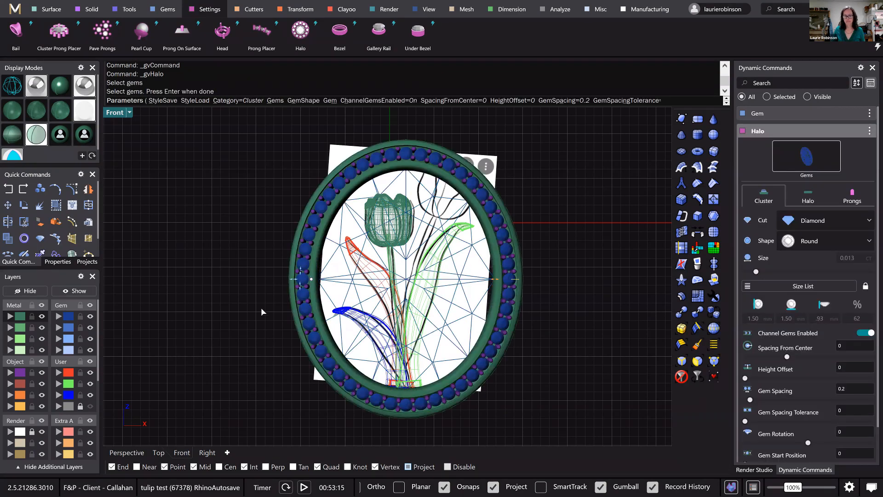
- In the Perspective view, replace the halo's cross-section with the saved rectangular profile from the Shank library
{"action": "left_click", "coordinate": [129, 456]}
{"action": "right_click_drag", "start_coordinate": [649, 246], "coordinate": [806, 202]}
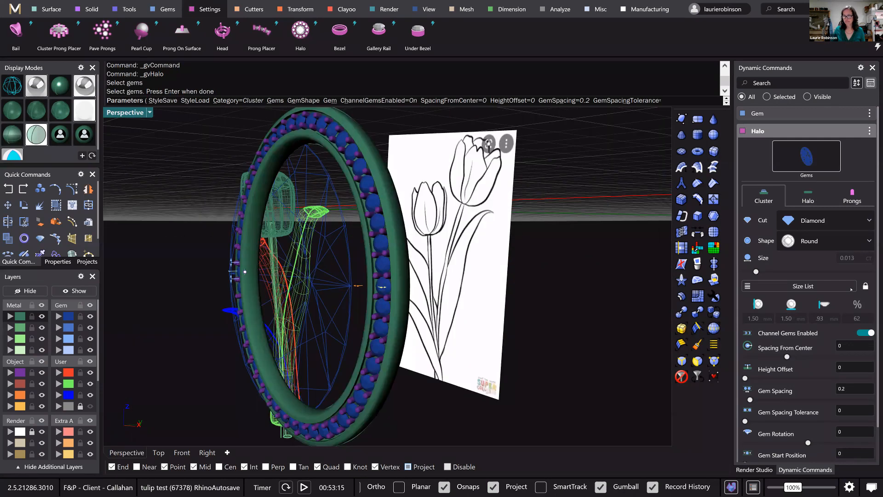
{"action": "left_click", "coordinate": [806, 202]}
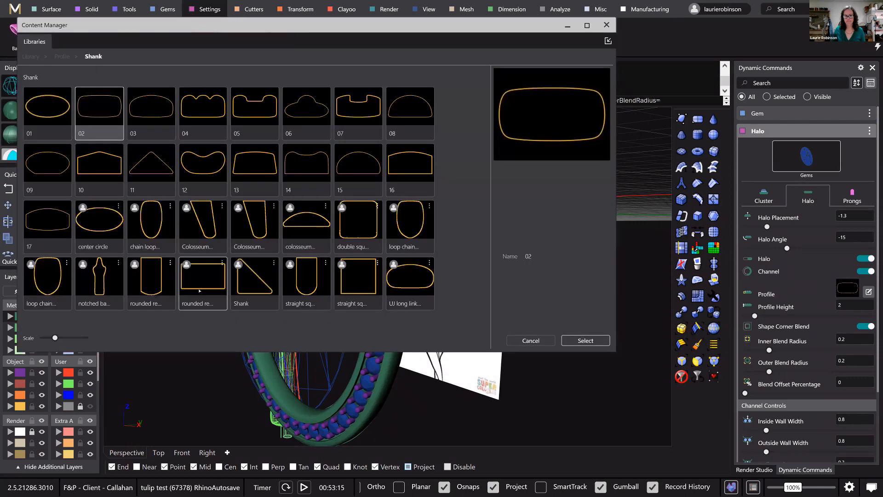
{"action": "left_click", "coordinate": [200, 291]}
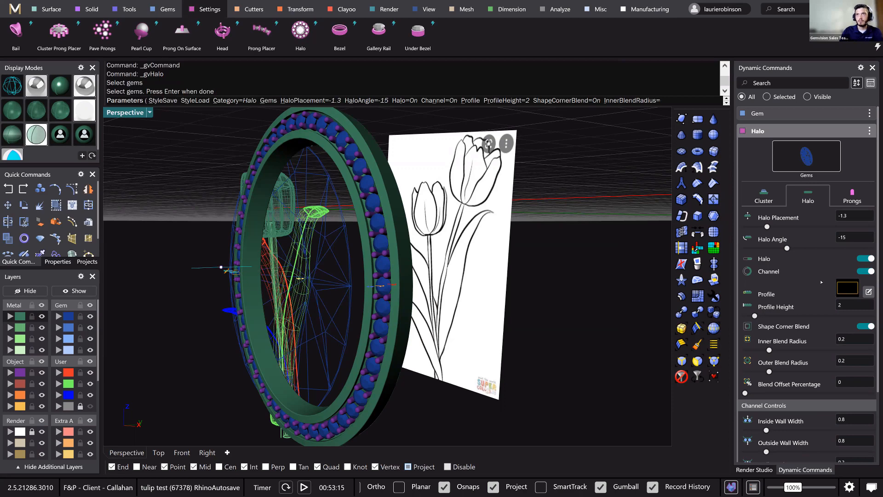
- Set both the halo angle and the halo placement to 0
{"action": "scroll", "coordinate": [824, 289], "scroll_direction": "down", "scroll_amount": 1}
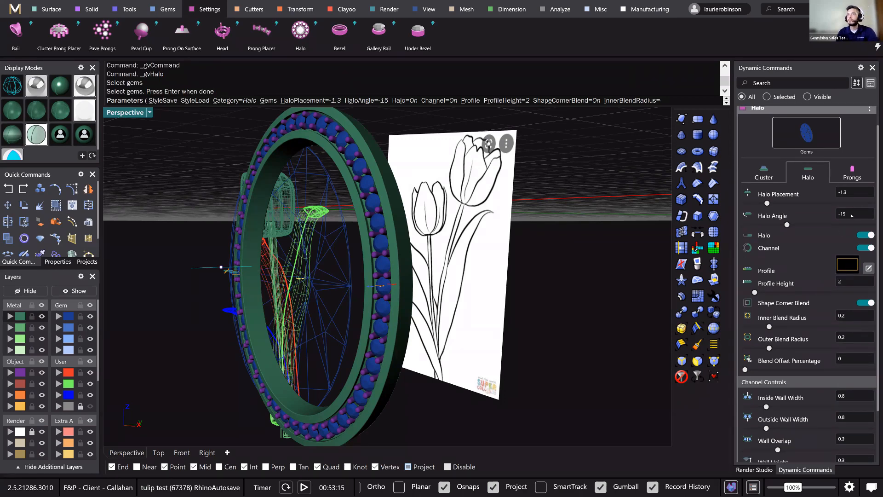
{"action": "left_click", "coordinate": [851, 216]}
{"action": "type", "text": "0"}
{"action": "key", "text": "Return"}
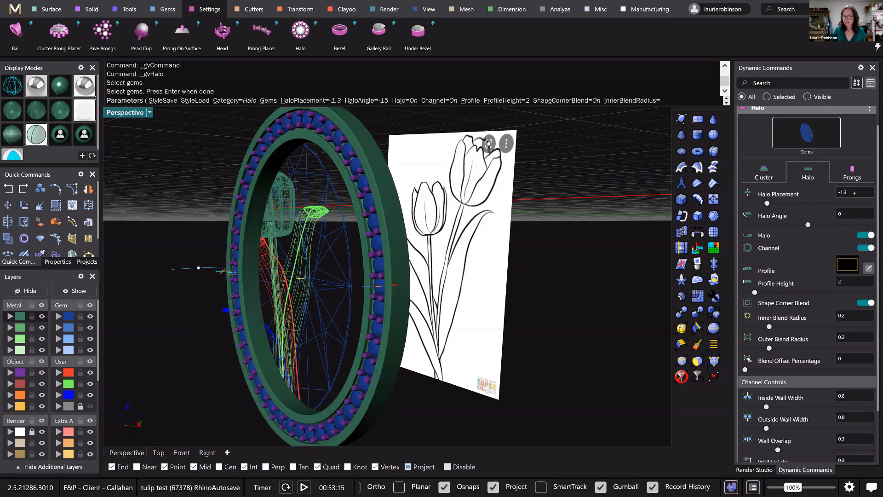
{"action": "left_click", "coordinate": [855, 192]}
{"action": "type", "text": "0"}
{"action": "key", "text": "Return"}
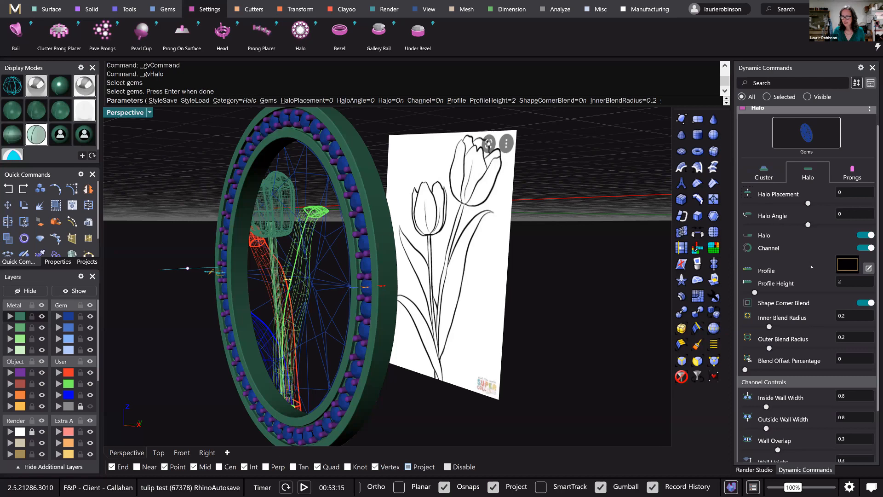
- Set the halo's profile height to 3 and its channel's inside wall width to 0.5
{"action": "left_click", "coordinate": [849, 285]}
{"action": "key", "text": "Return"}
{"action": "scroll", "coordinate": [849, 378], "scroll_direction": "down", "scroll_amount": 1}
{"action": "left_click", "coordinate": [849, 373]}
{"action": "type", "text": "0.5"}
{"action": "key", "text": "Return"}
- Set the channel's outside wall width to 0.5 and accept the halo
{"action": "left_click", "coordinate": [854, 398]}
{"action": "type", "text": "50.8"}
{"action": "key", "text": "Return"}
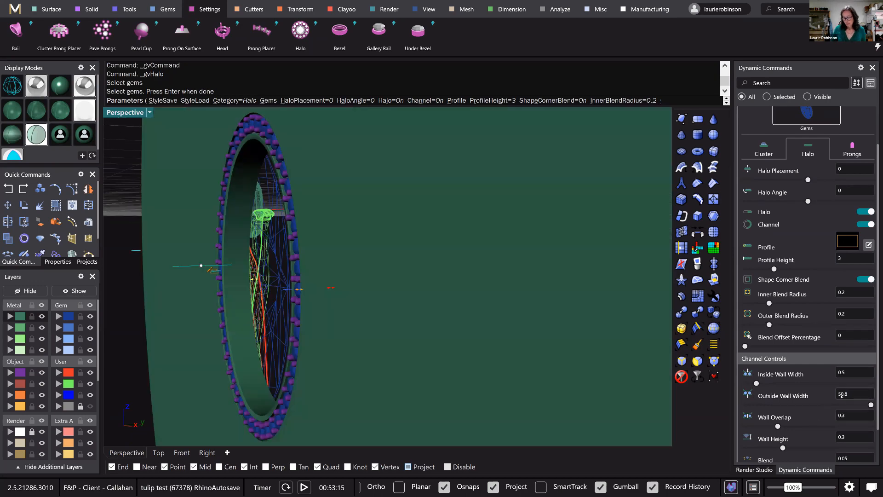
{"action": "left_click", "coordinate": [842, 395]}
{"action": "type", "text": "0.5"}
{"action": "key", "text": "Return"}
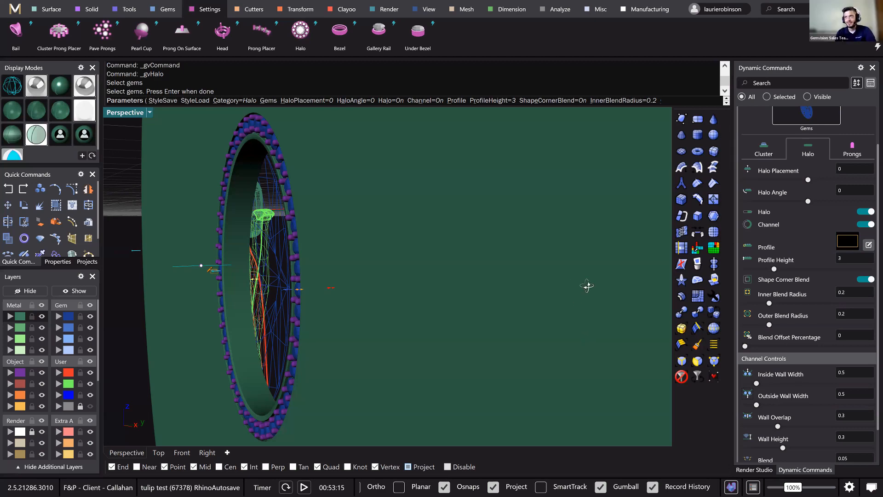
{"action": "right_click_drag", "start_coordinate": [572, 276], "coordinate": [581, 303]}
{"action": "key", "text": "Return"}
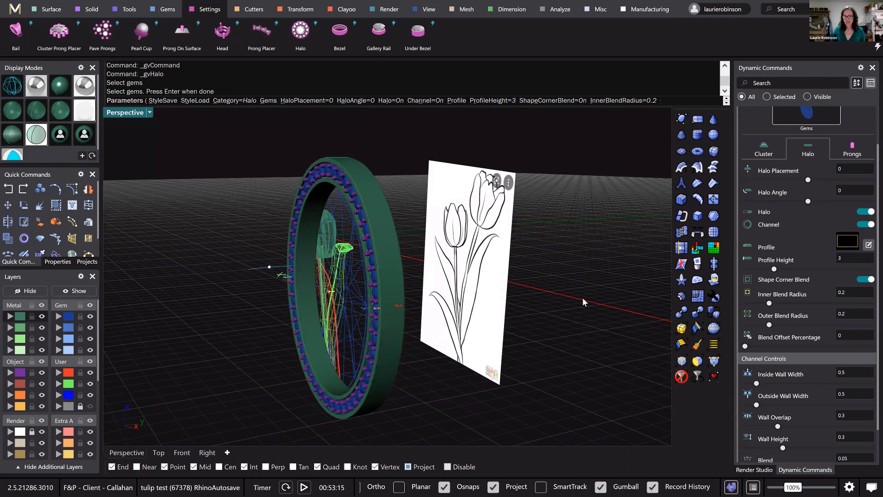
- Hide the oval gem and switch the Perspective view to shaded display to show the halo around the tulip
{"action": "right_click", "coordinate": [794, 121]}
{"action": "left_click", "coordinate": [802, 178]}
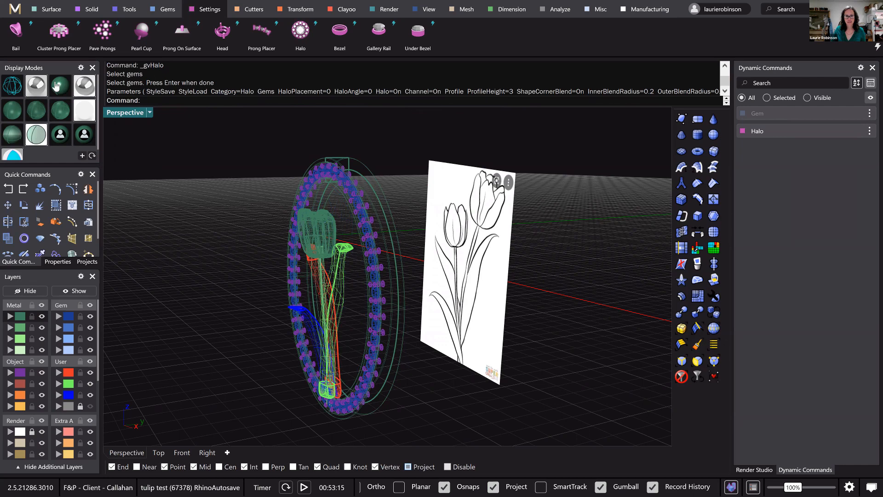
{"action": "right_click_drag", "start_coordinate": [247, 333], "coordinate": [216, 339]}
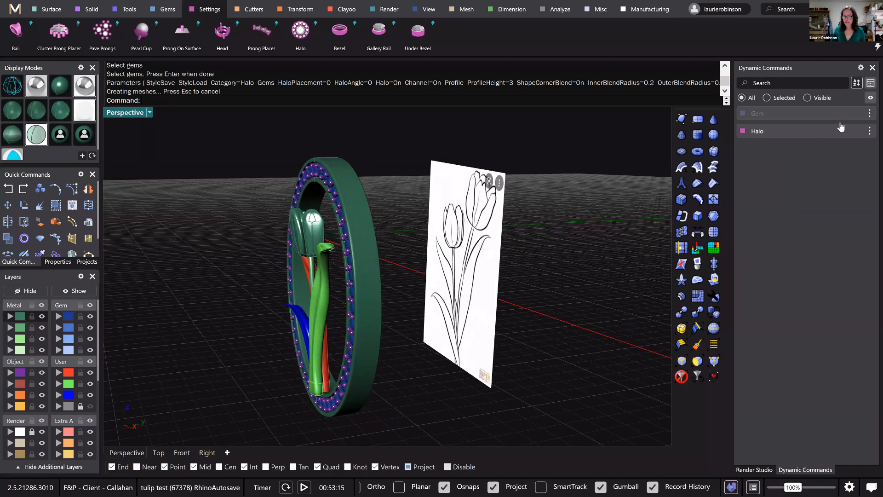
- Edit the oval gem and shift it forward, away from the reference sketch, so the halo follows it
{"action": "left_click", "coordinate": [848, 115]}
{"action": "left_click_drag", "start_coordinate": [303, 294], "coordinate": [289, 299]}
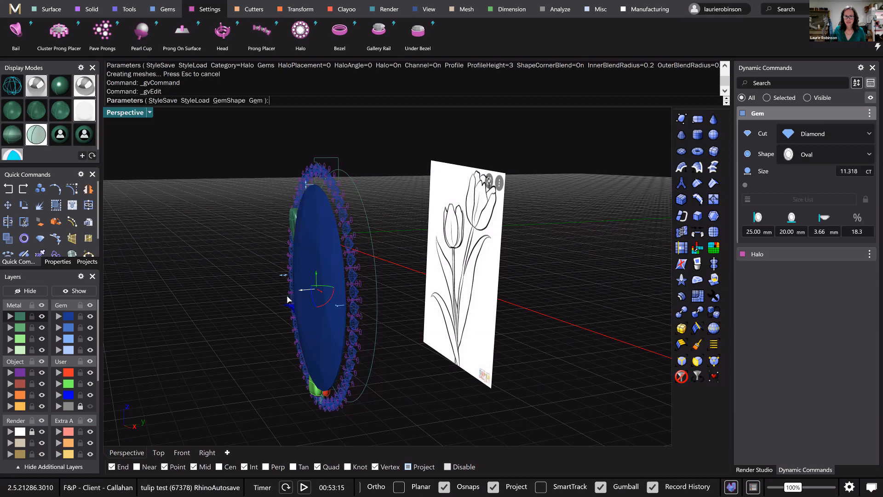
{"action": "right_click", "coordinate": [562, 203]}
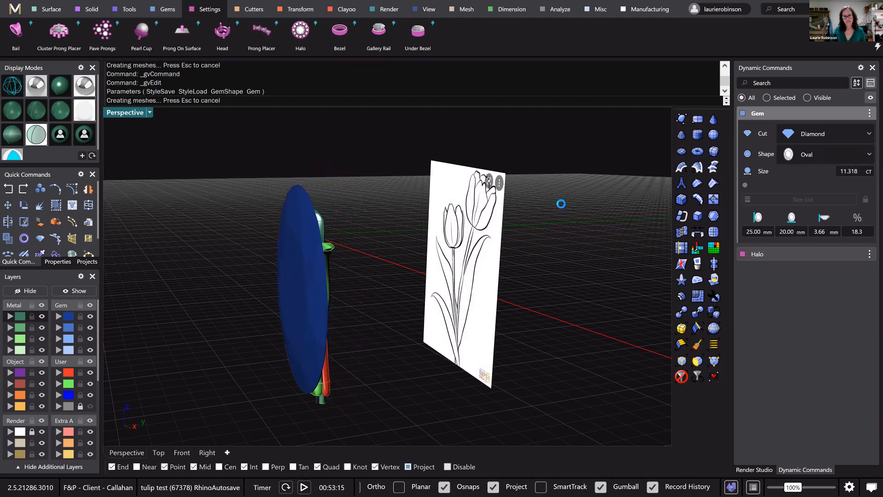
{"action": "mouse_move", "coordinate": [597, 203]}
{"action": "right_mouse_down"}
{"action": "mouse_move", "coordinate": [591, 222]}
{"action": "mouse_move", "coordinate": [544, 203]}
{"action": "mouse_move", "coordinate": [566, 221]}
{"action": "right_mouse_up"}
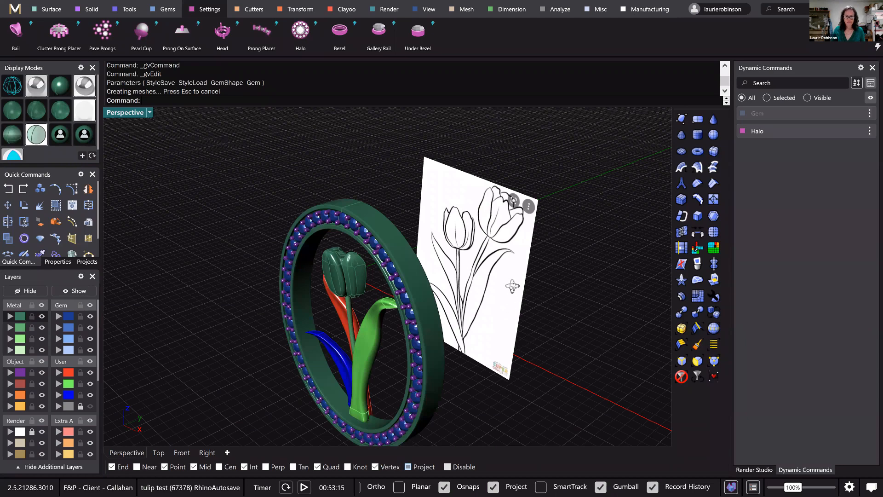
{"action": "right_click_drag", "start_coordinate": [498, 286], "coordinate": [450, 284]}
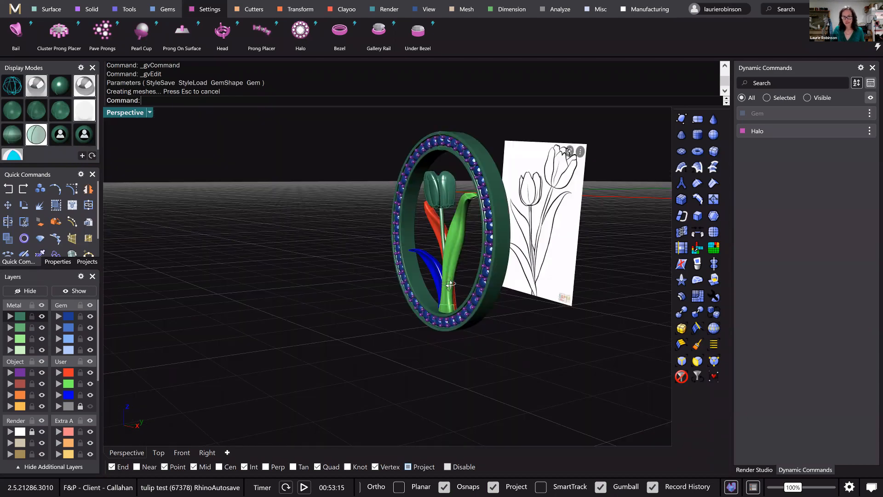
- Move and scale individual tulip parts to fit them inside the halo frame
{"action": "right_click_drag", "start_coordinate": [371, 301], "coordinate": [373, 305]}
{"action": "left_click_drag", "start_coordinate": [394, 267], "coordinate": [394, 259]}
{"action": "mouse_move", "coordinate": [503, 258]}
{"action": "right_mouse_down"}
{"action": "mouse_move", "coordinate": [511, 263]}
{"action": "mouse_move", "coordinate": [423, 265]}
{"action": "mouse_move", "coordinate": [443, 273]}
{"action": "right_mouse_up"}
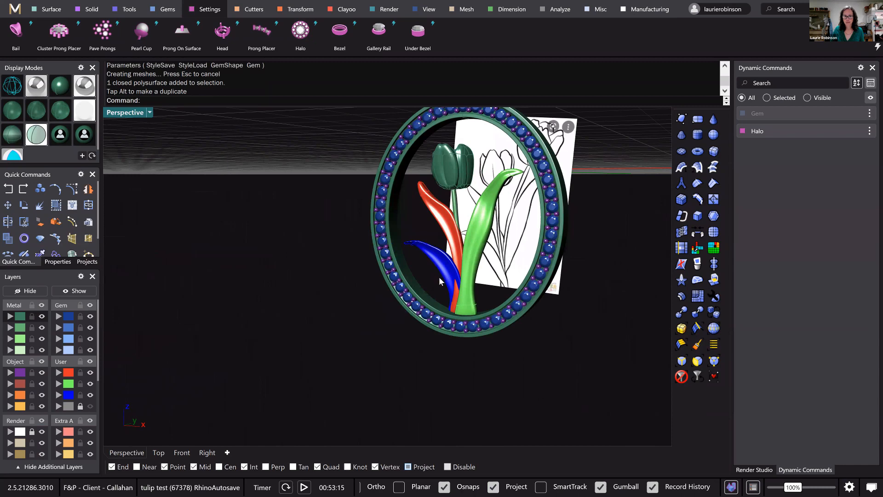
{"action": "right_click_drag", "start_coordinate": [441, 279], "coordinate": [444, 211]}
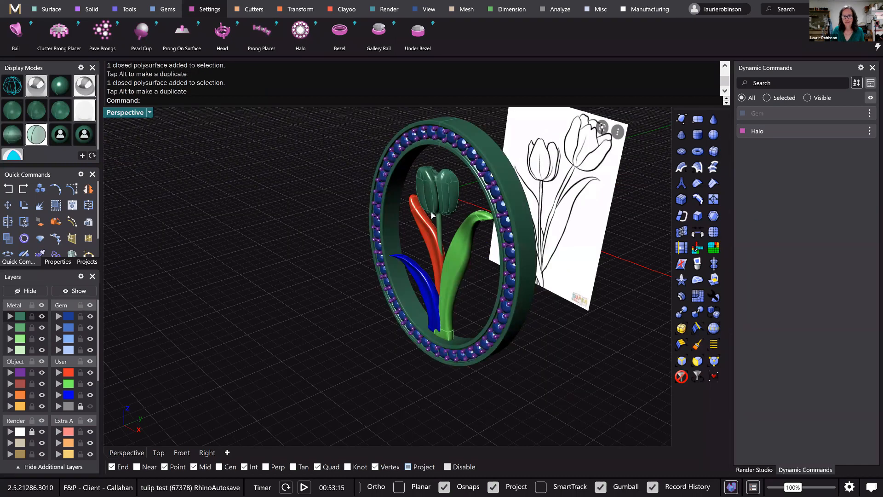
{"action": "left_click", "coordinate": [431, 214]}
{"action": "scroll", "coordinate": [432, 214], "scroll_direction": "up", "scroll_amount": 5}
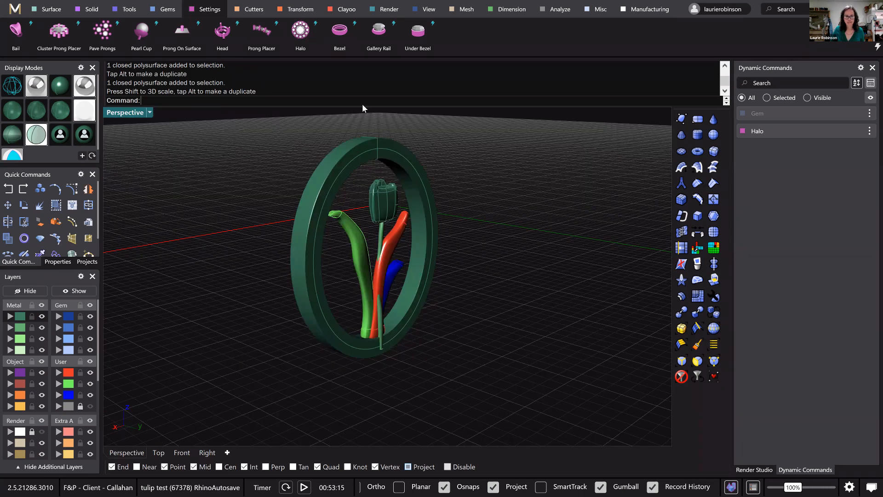
- Extract an isocurve running around the halo's back face with the angle set to 0
{"action": "left_click", "coordinate": [88, 238]}
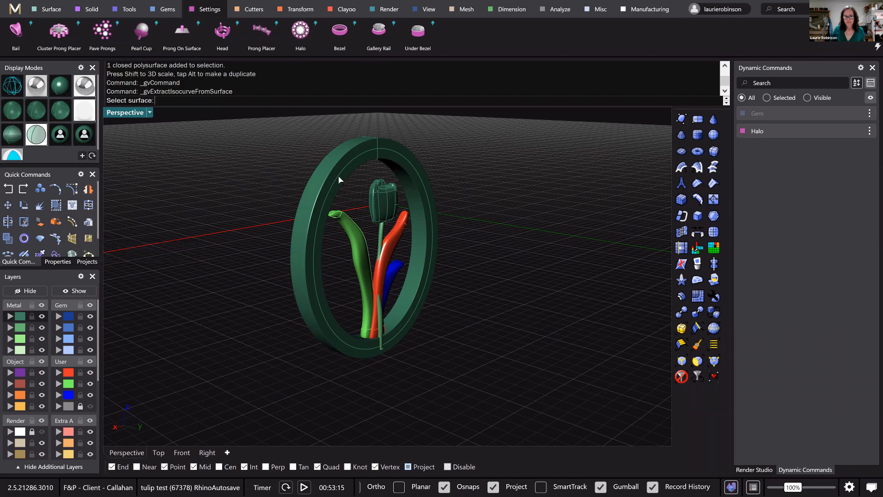
{"action": "left_click", "coordinate": [343, 177]}
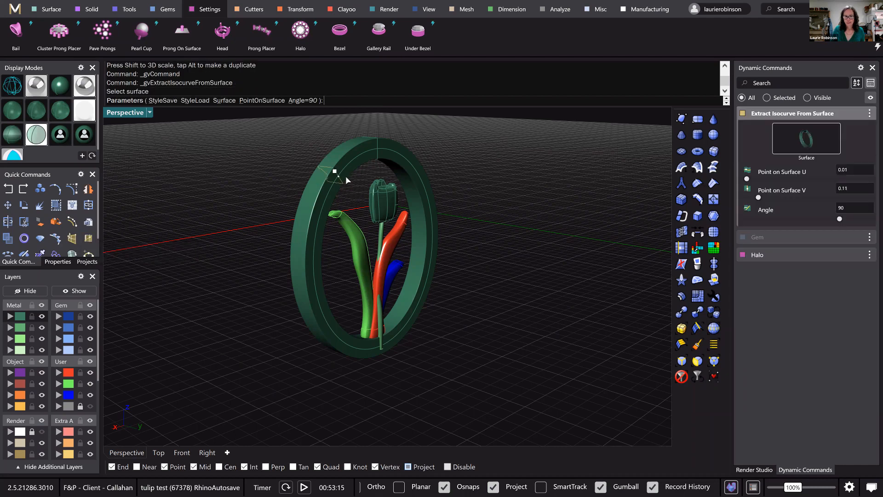
{"action": "left_click", "coordinate": [850, 210]}
{"action": "type", "text": "0"}
{"action": "key", "text": "Return"}
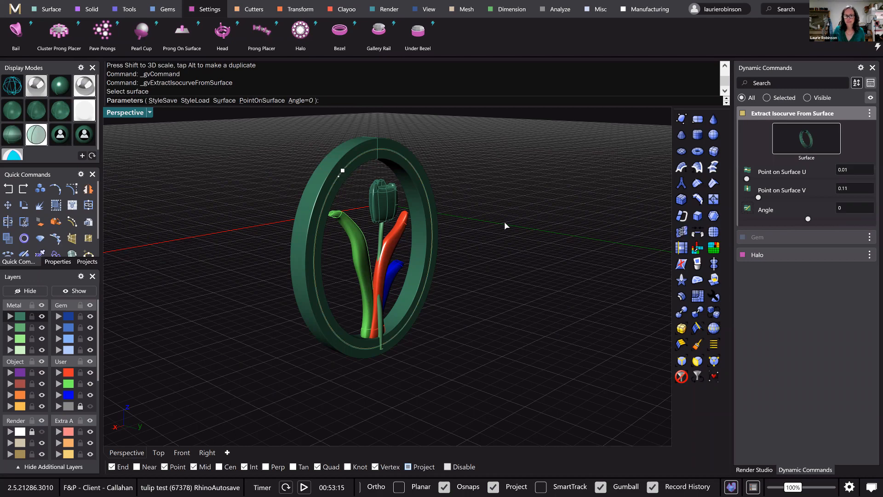
{"action": "right_click", "coordinate": [169, 268]}
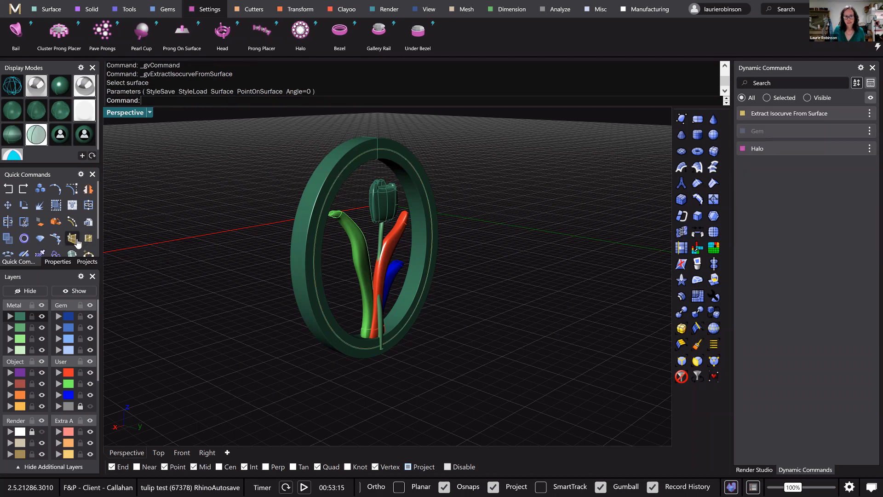
- Extrude the extracted oval curve by a distance of 1 with caps to form a solid backing plate behind the tulip
{"action": "left_click", "coordinate": [76, 239]}
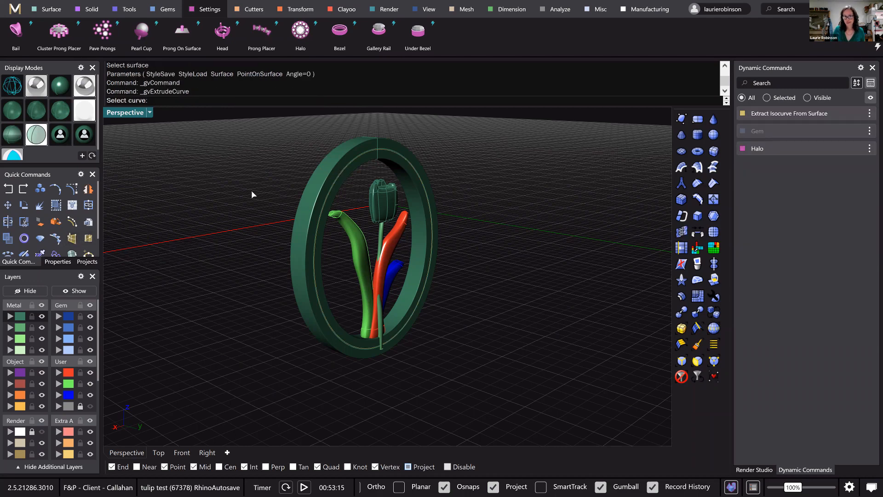
{"action": "left_click", "coordinate": [317, 195]}
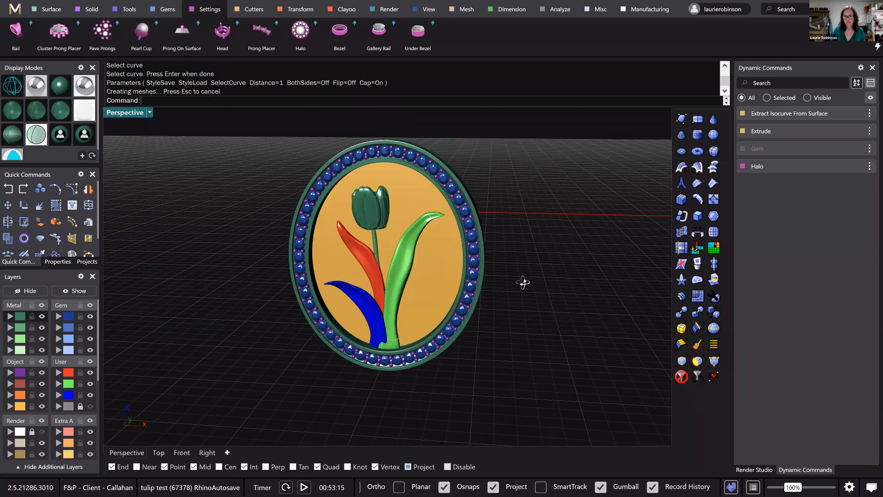
{"action": "right_click_drag", "start_coordinate": [380, 330], "coordinate": [436, 328]}
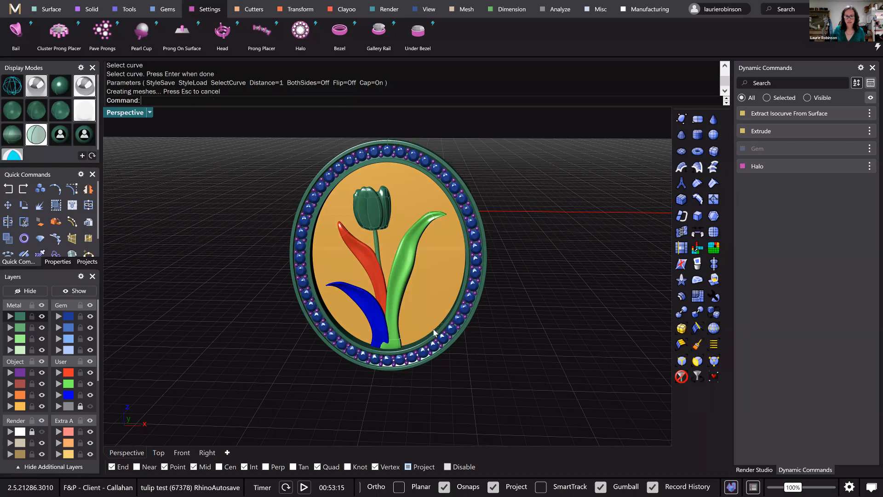
- Bend the blue leaf inside the halo frame by an angle of 4 to curve its tip
{"action": "right_click_drag", "start_coordinate": [409, 377], "coordinate": [440, 347]}
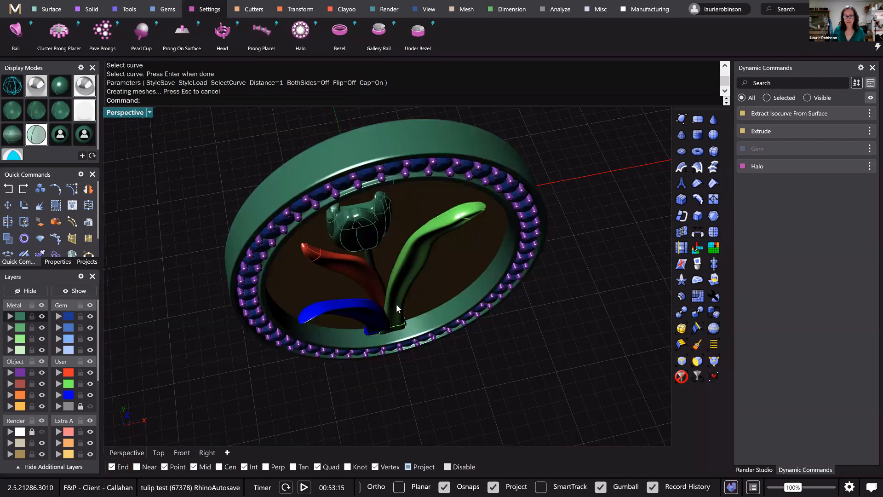
{"action": "right_click_drag", "start_coordinate": [396, 307], "coordinate": [373, 298]}
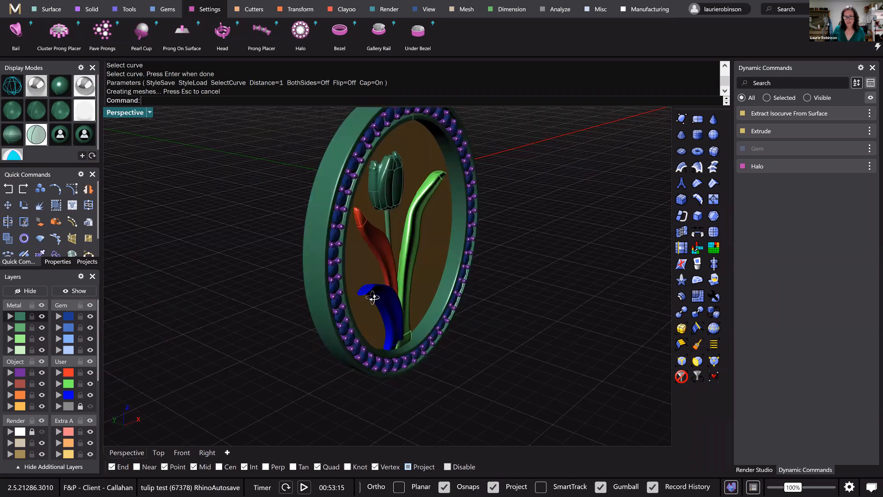
{"action": "left_click", "coordinate": [355, 278]}
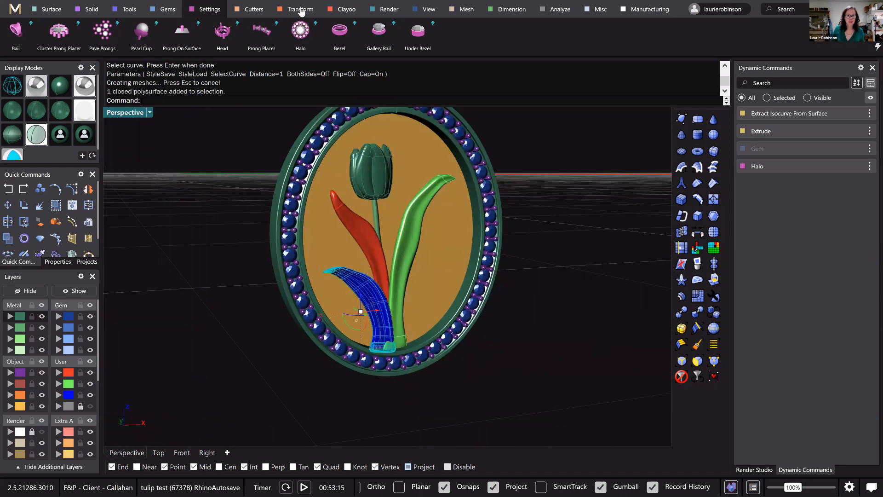
{"action": "left_click", "coordinate": [301, 10]}
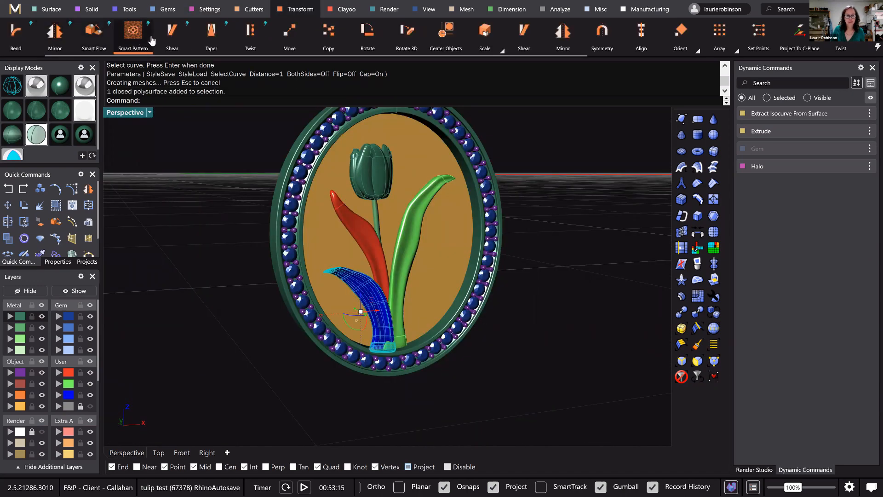
{"action": "left_click", "coordinate": [23, 38]}
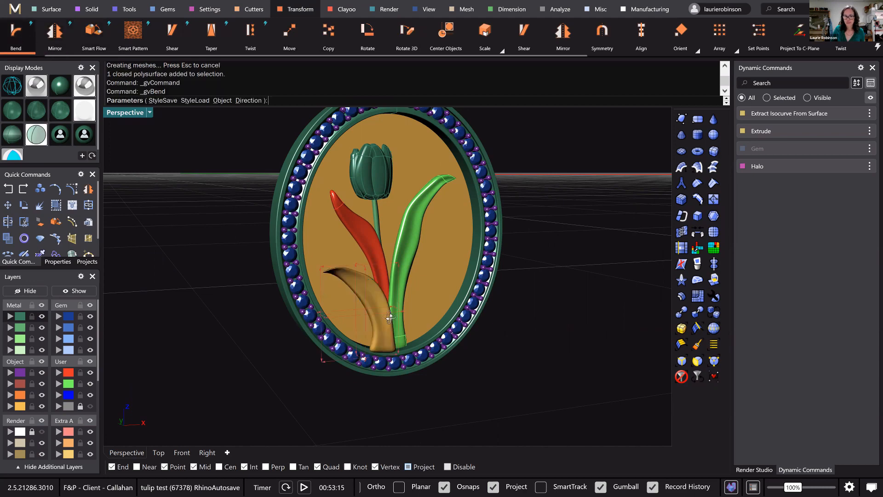
{"action": "left_click", "coordinate": [379, 309]}
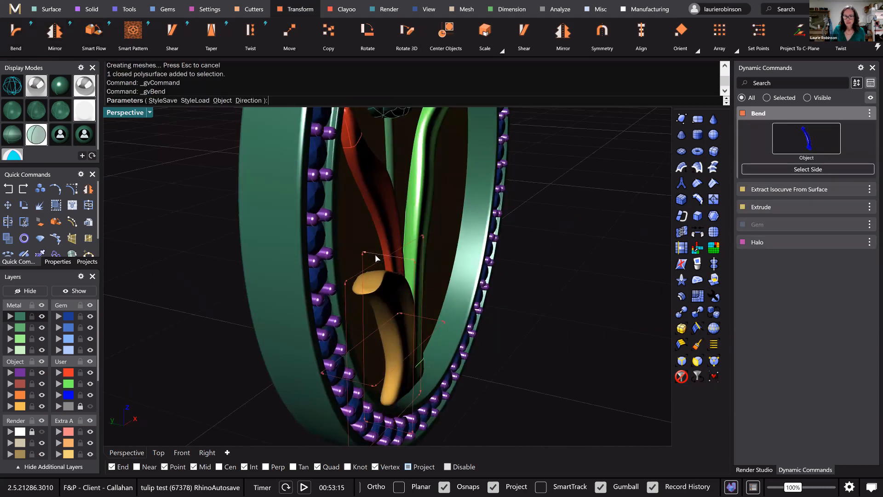
{"action": "left_click", "coordinate": [380, 256]}
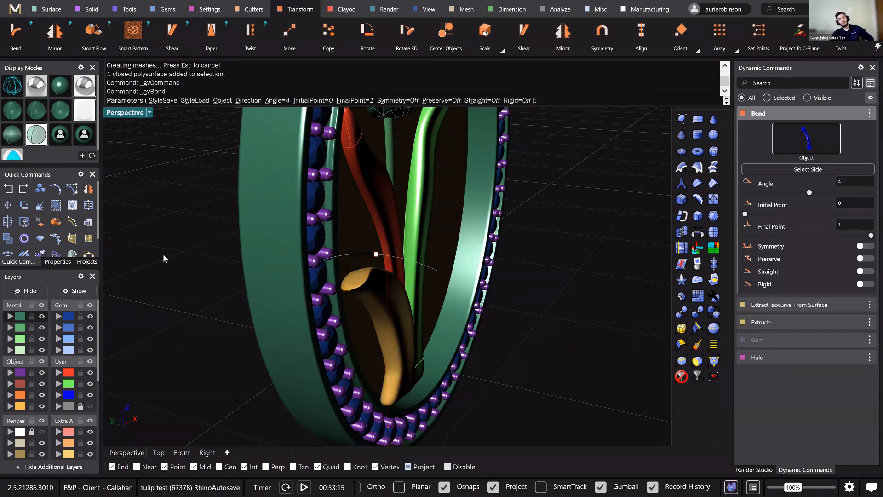
{"action": "right_click", "coordinate": [300, 258]}
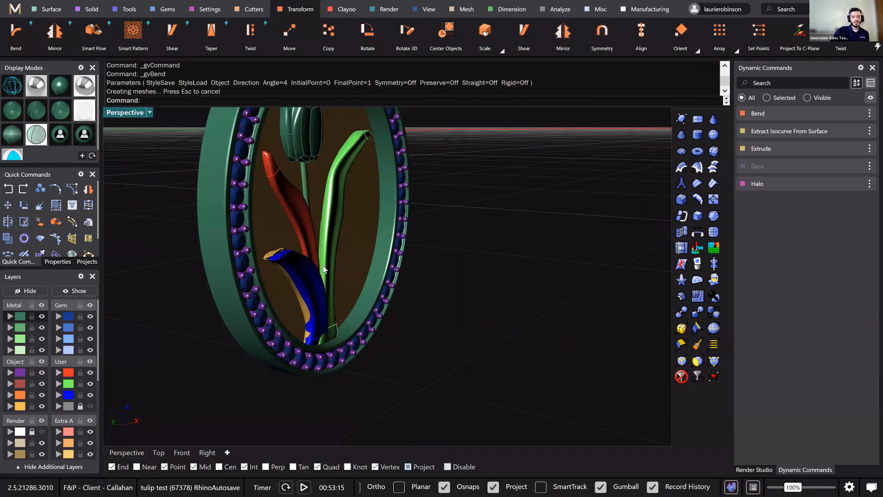
- Delete the original unbent blue leaf, leaving only its bent version in the frame
{"action": "left_click", "coordinate": [302, 264]}
{"action": "key", "text": "Delete"}
{"action": "mouse_move", "coordinate": [339, 276]}
{"action": "right_mouse_down"}
{"action": "mouse_move", "coordinate": [324, 277]}
{"action": "mouse_move", "coordinate": [315, 260]}
{"action": "mouse_move", "coordinate": [341, 272]}
{"action": "mouse_move", "coordinate": [350, 288]}
{"action": "right_mouse_up"}
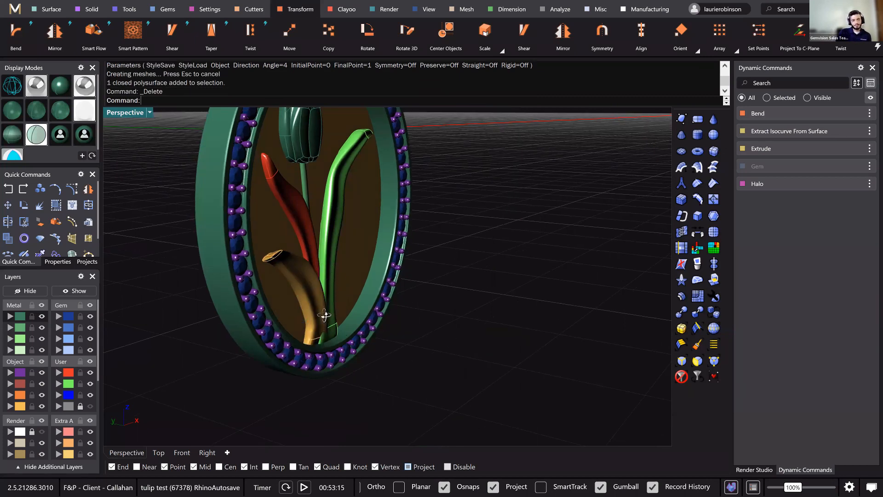
{"action": "right_click_drag", "start_coordinate": [318, 319], "coordinate": [457, 381]}
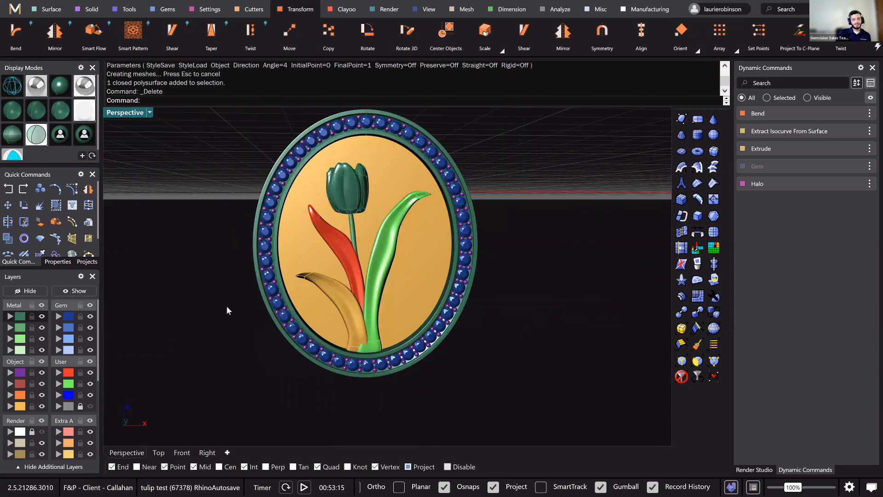
- Assign the bent leaf, the red leaf and the green leaf to the Metal 01 layer
{"action": "right_click_drag", "start_coordinate": [126, 384], "coordinate": [34, 380]}
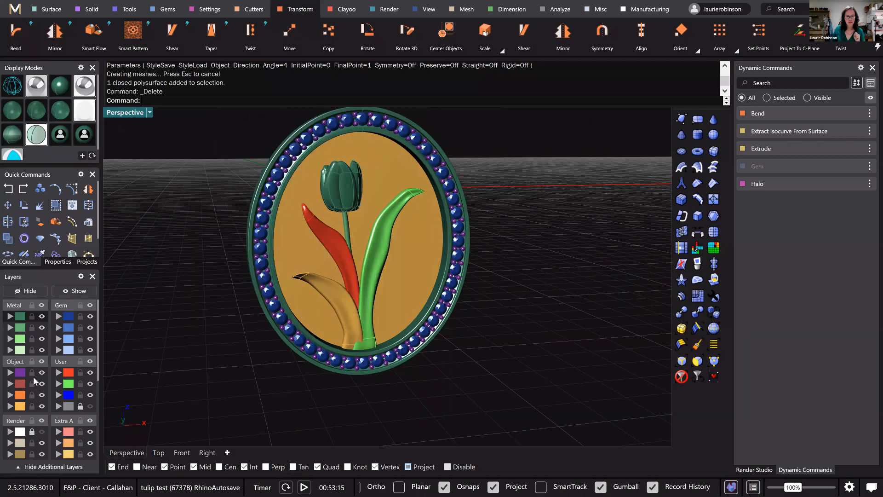
{"action": "left_click", "coordinate": [332, 291]}
{"action": "left_click", "coordinate": [333, 253], "text": "shift"}
{"action": "left_click", "coordinate": [374, 234], "text": "shift"}
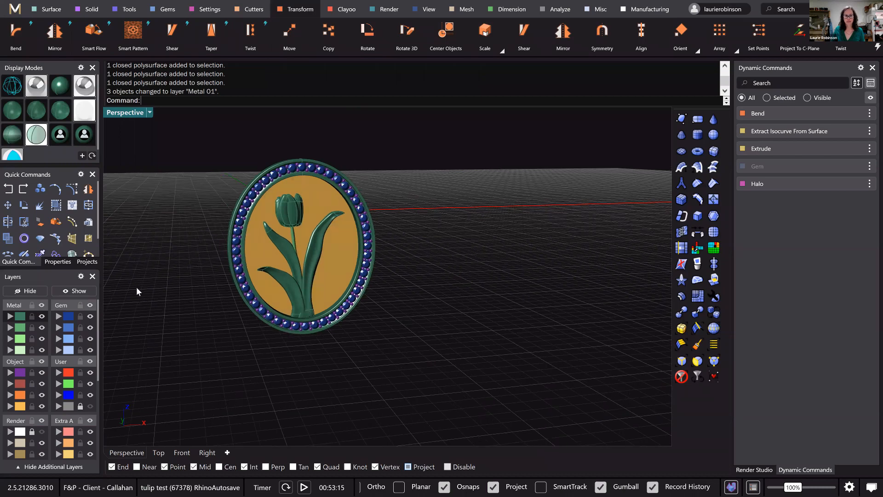
- Show the perspective view in the realistic metal-and-gem display mode on a white background and examine the finished tulip piece from several angles
{"action": "right_click_drag", "start_coordinate": [136, 287], "coordinate": [144, 294]}
{"action": "left_click", "coordinate": [87, 113]}
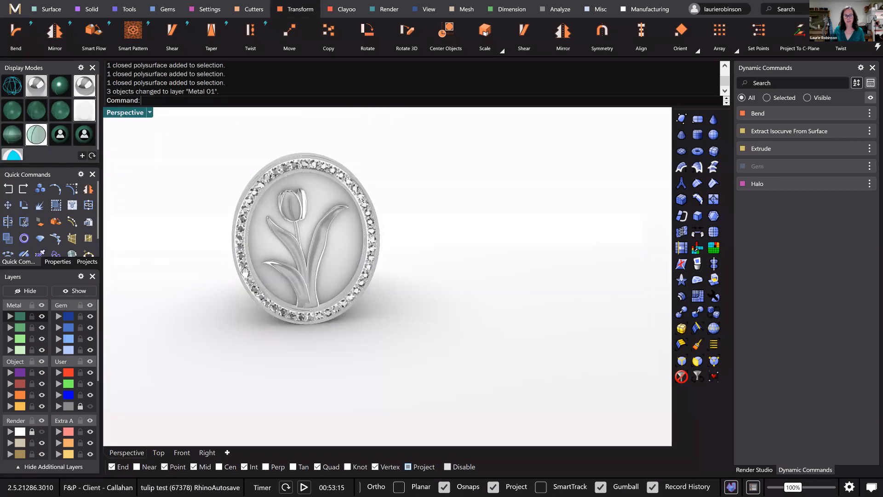
{"action": "right_click_drag", "start_coordinate": [245, 273], "coordinate": [252, 293]}
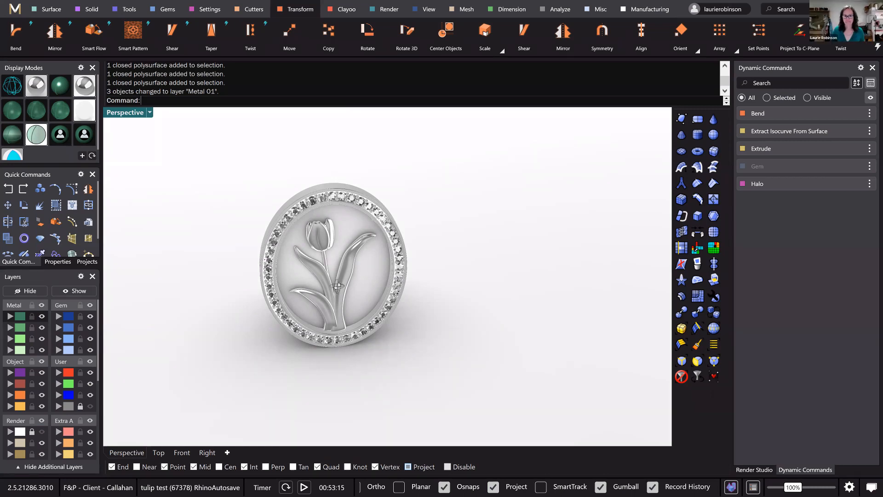
{"action": "scroll", "coordinate": [338, 289], "scroll_direction": "down", "scroll_amount": 2}
{"action": "right_click_drag", "start_coordinate": [343, 287], "coordinate": [354, 285]}
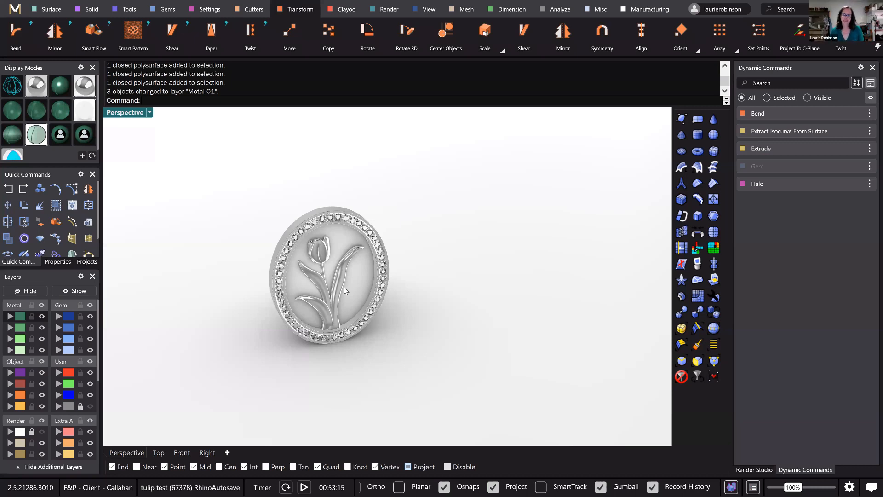
{"action": "right_click_drag", "start_coordinate": [372, 332], "coordinate": [362, 331]}
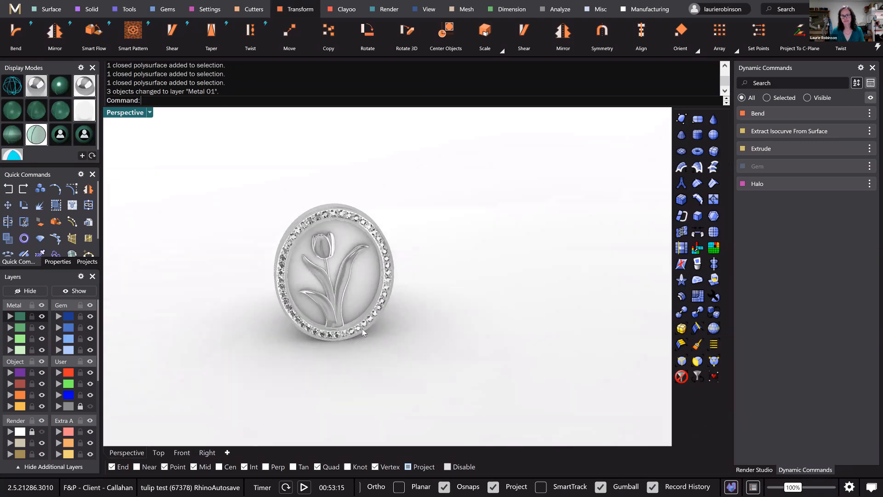